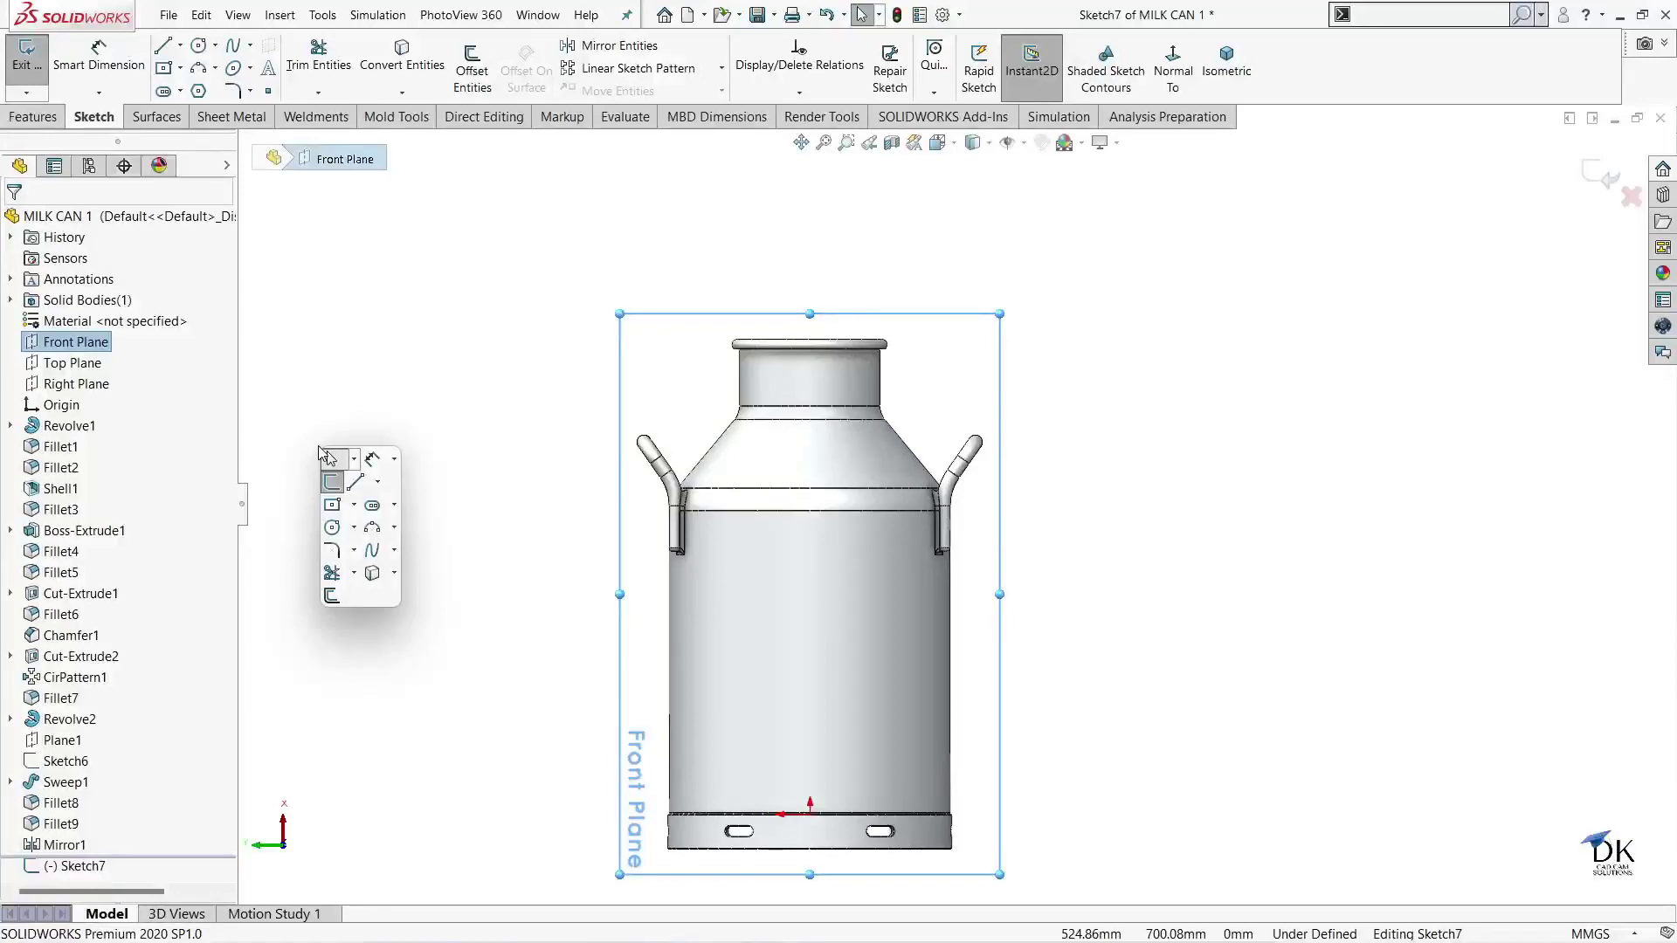
- Select the Front Plane and zoom in on the milk can's neck
click(352, 363)
scroll(823, 374, down, 2)
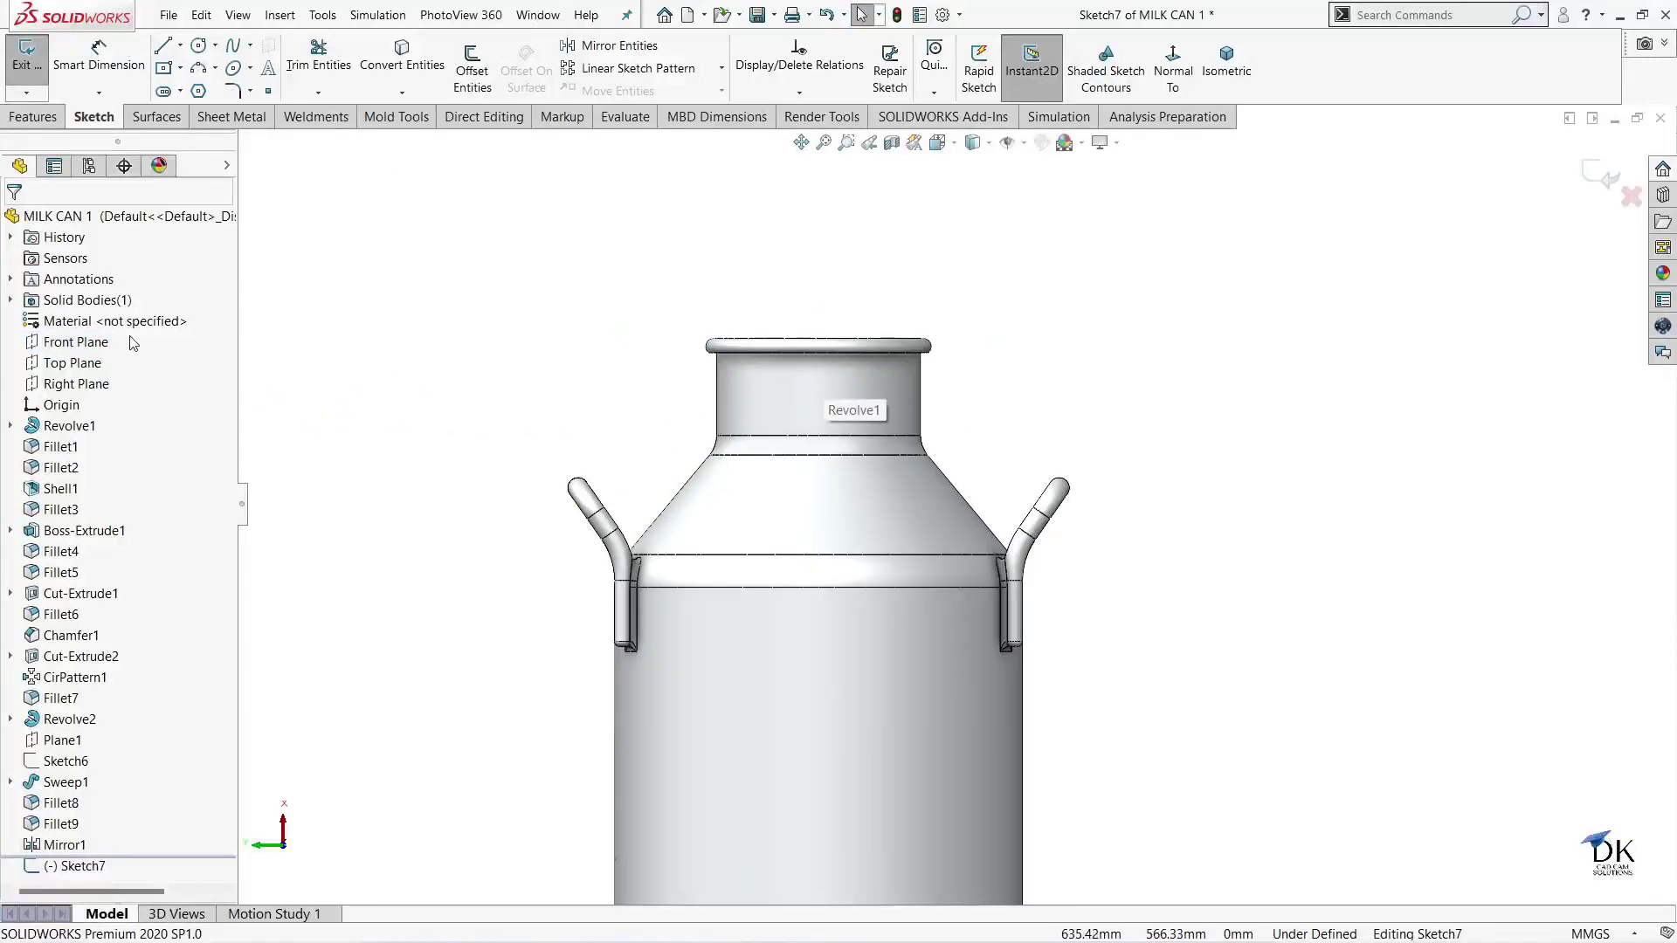
click(44, 342)
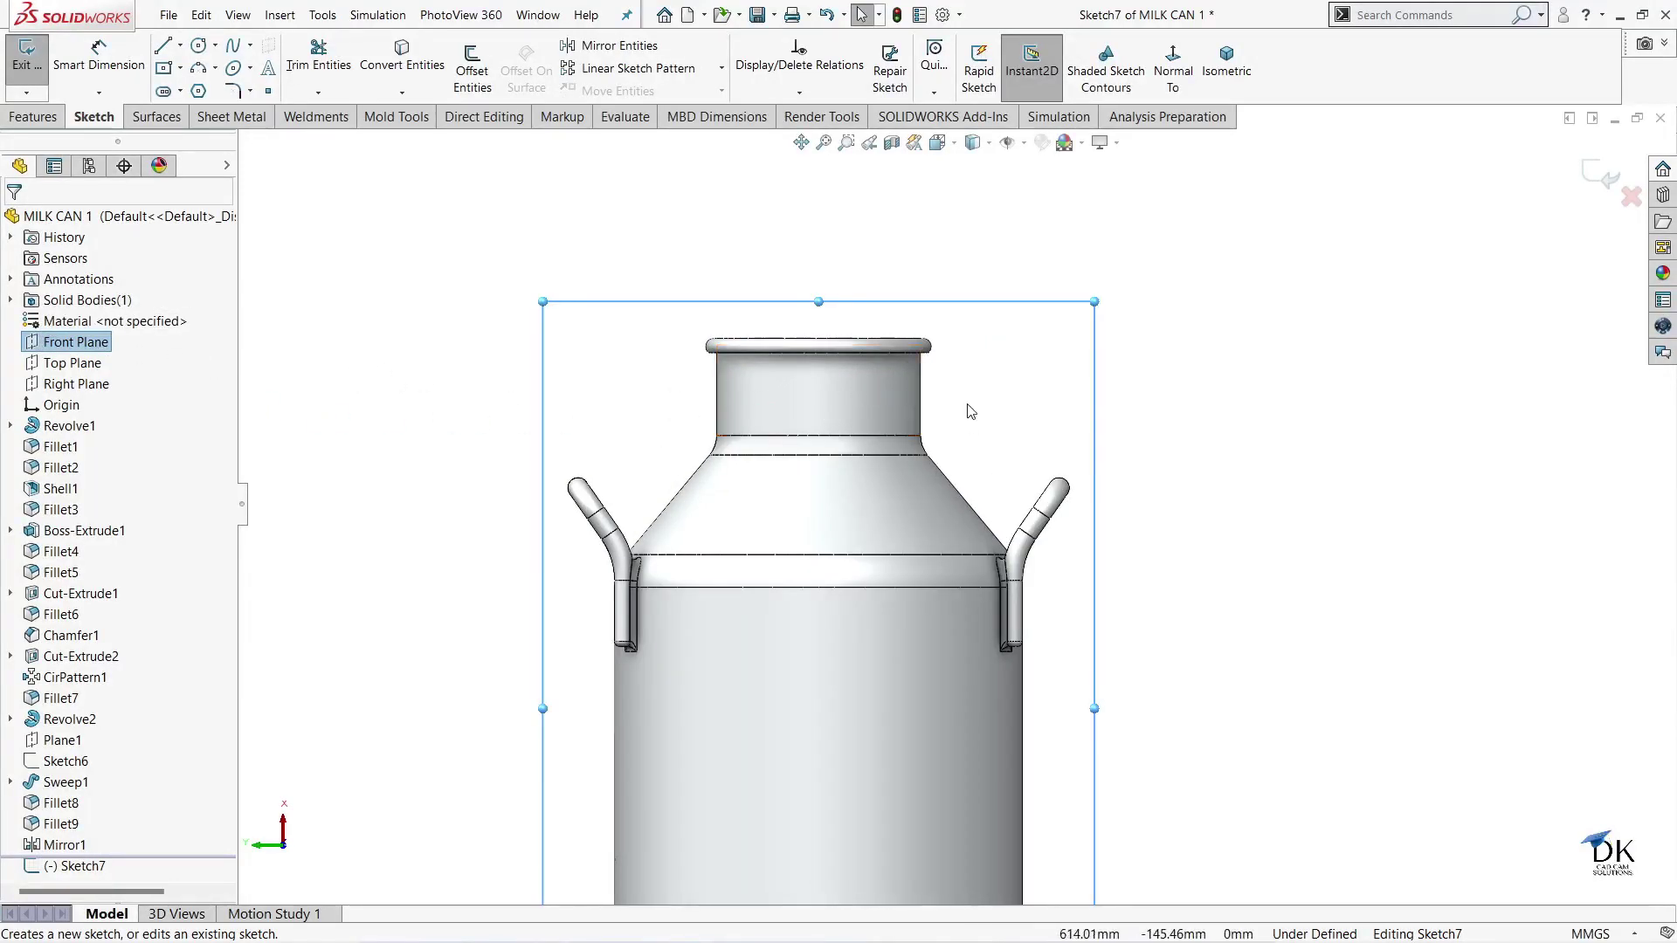
scroll(846, 379, down, 1)
scroll(730, 395, down, 1)
scroll(541, 406, up, 2)
scroll(849, 446, down, 2)
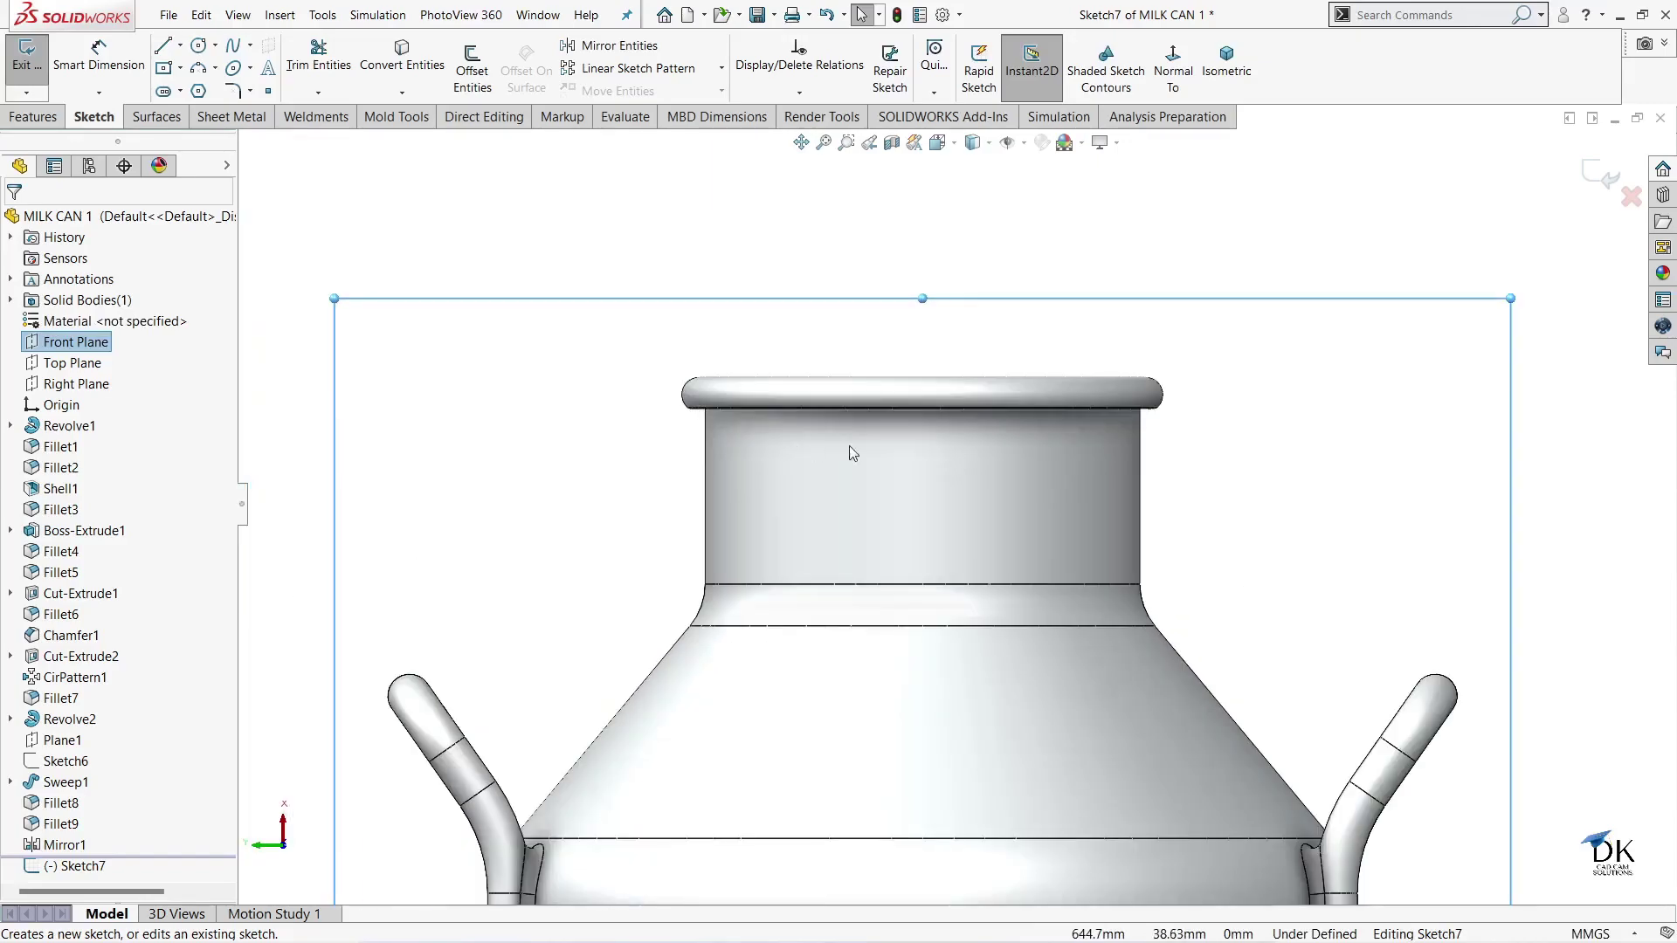
scroll(922, 464, down, 2)
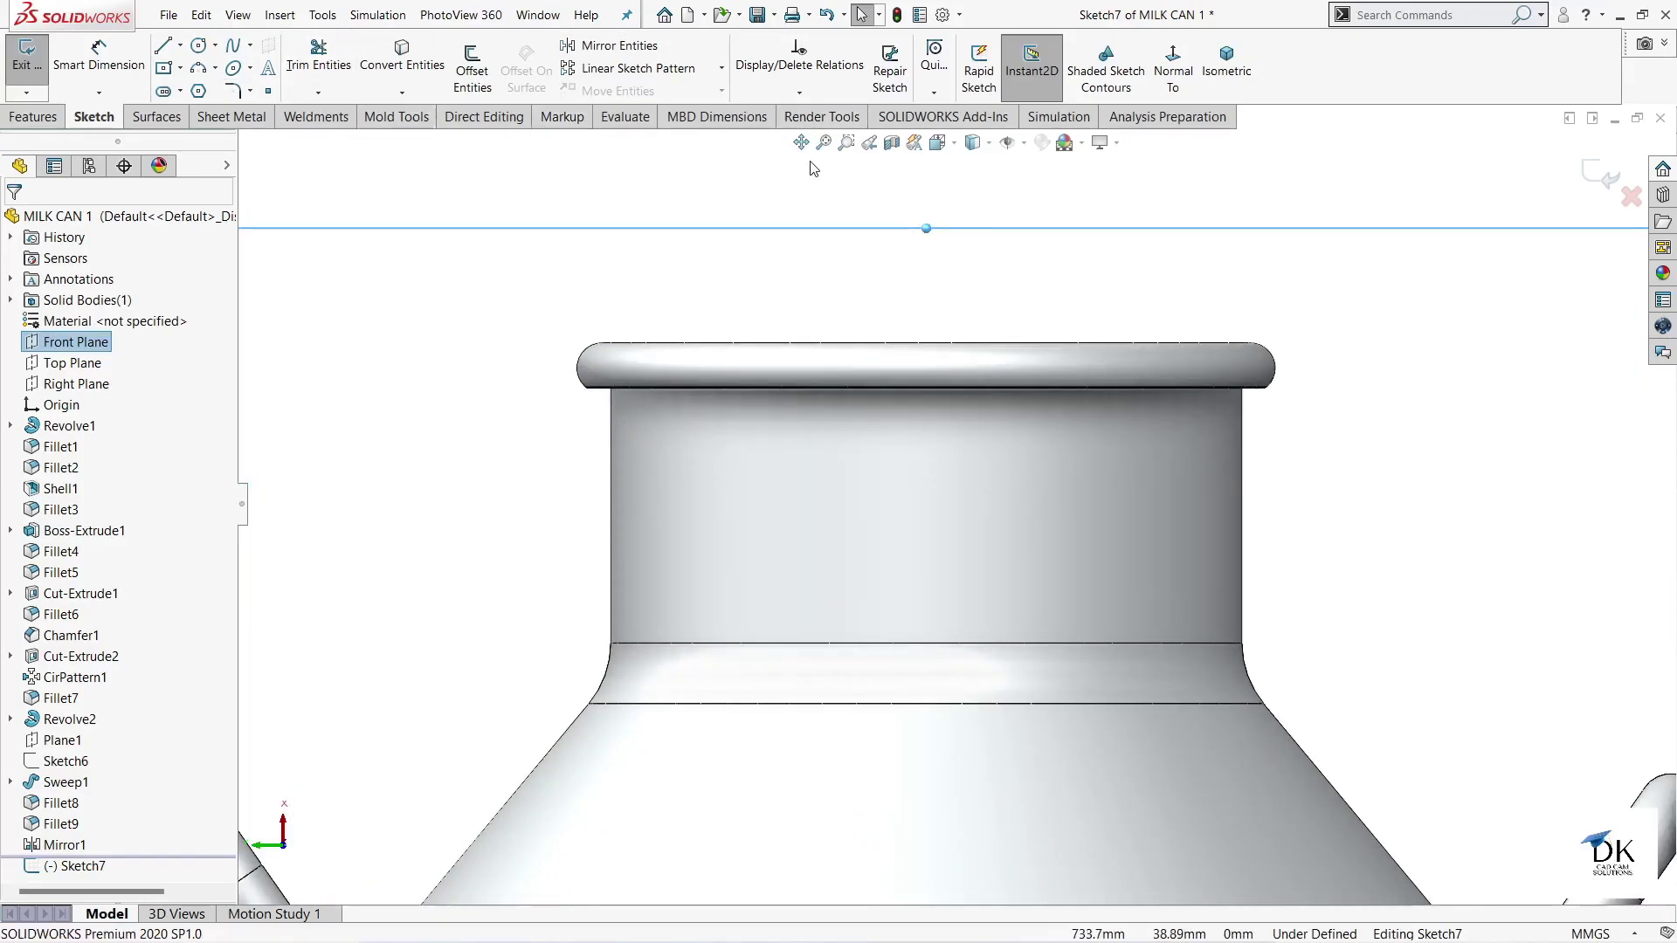
- Switch the display style to Hidden Lines Visible
click(972, 143)
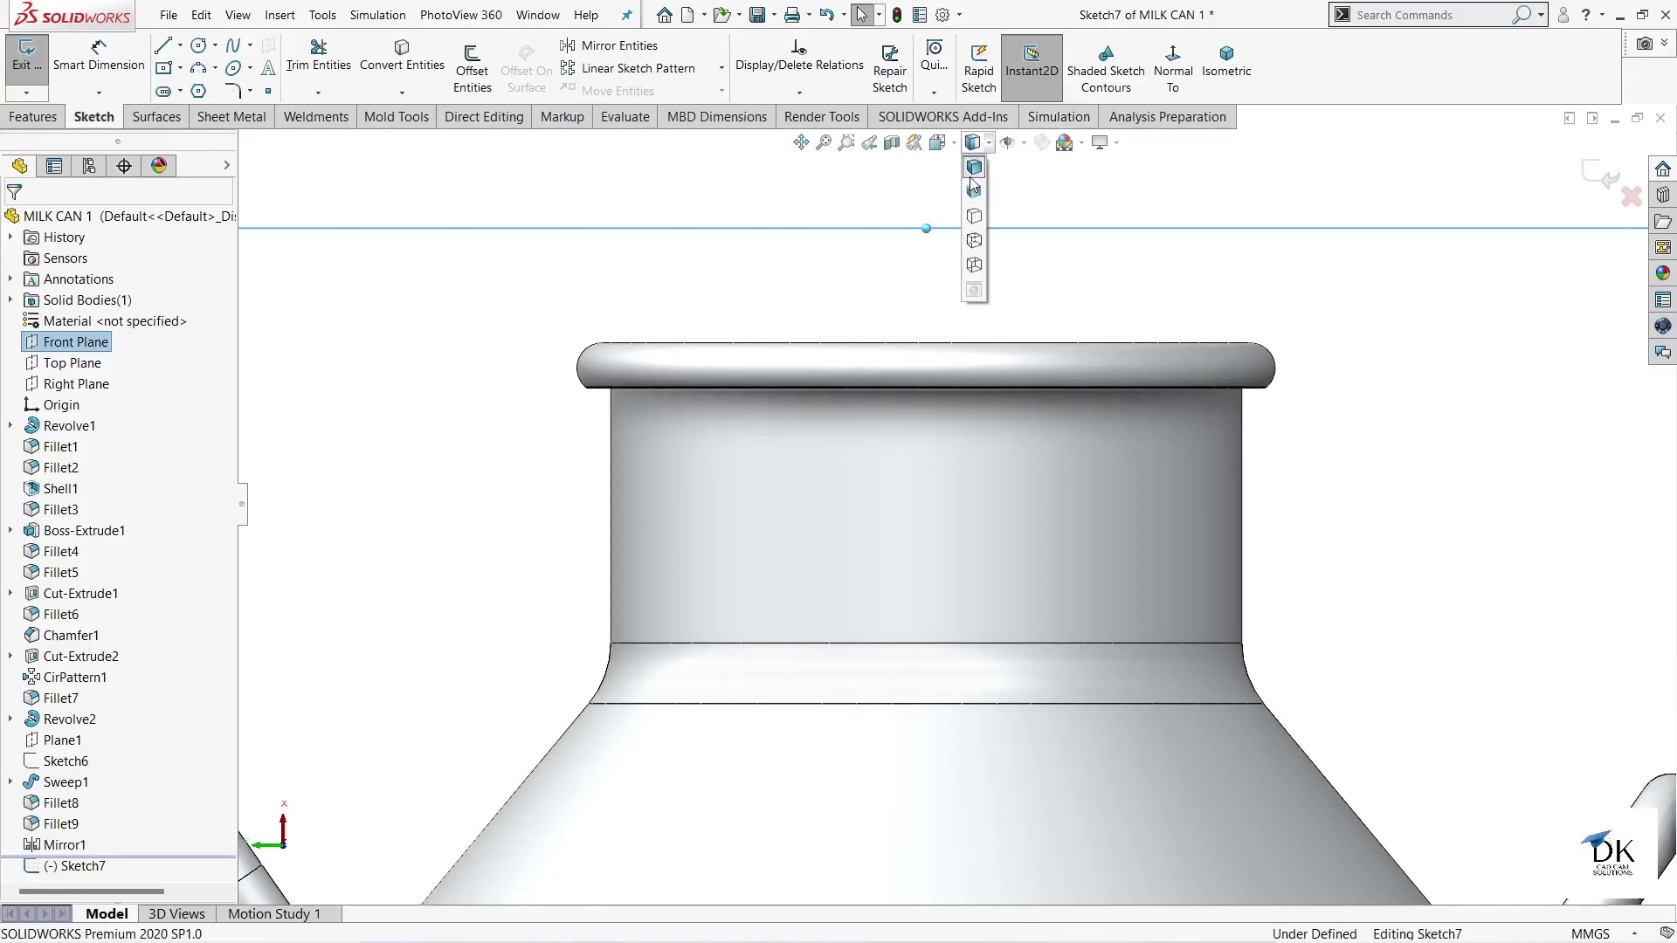
click(975, 242)
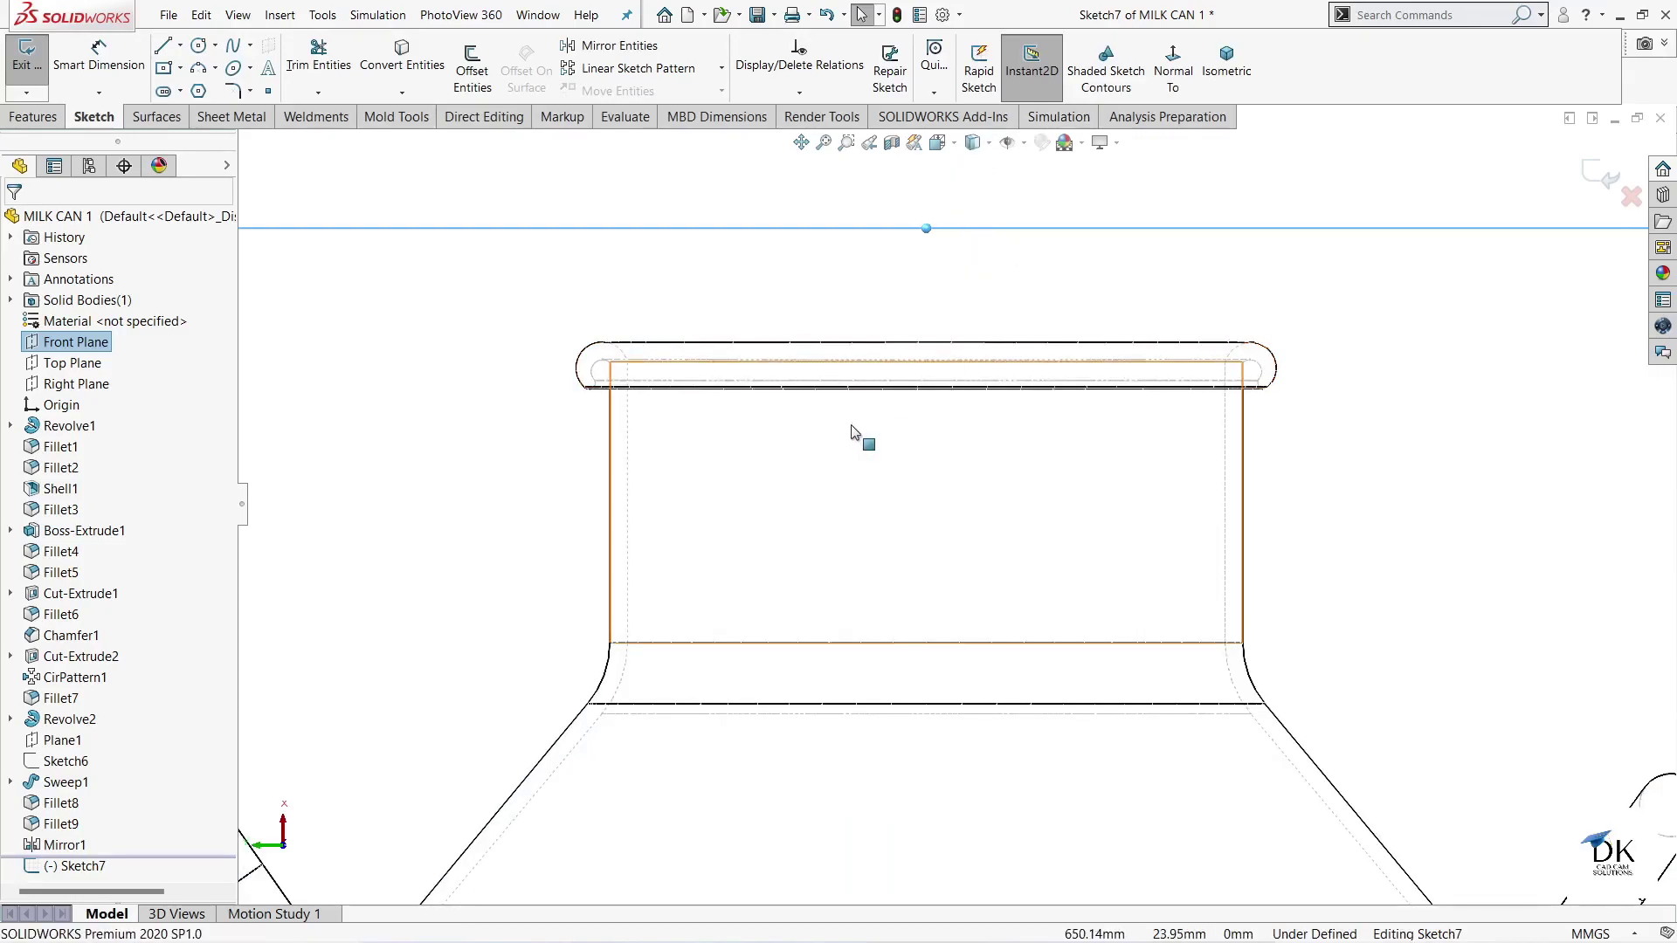
scroll(865, 419, down, 1)
- Draw a vertical centerline down from the can's top edge into the neck
click(180, 45)
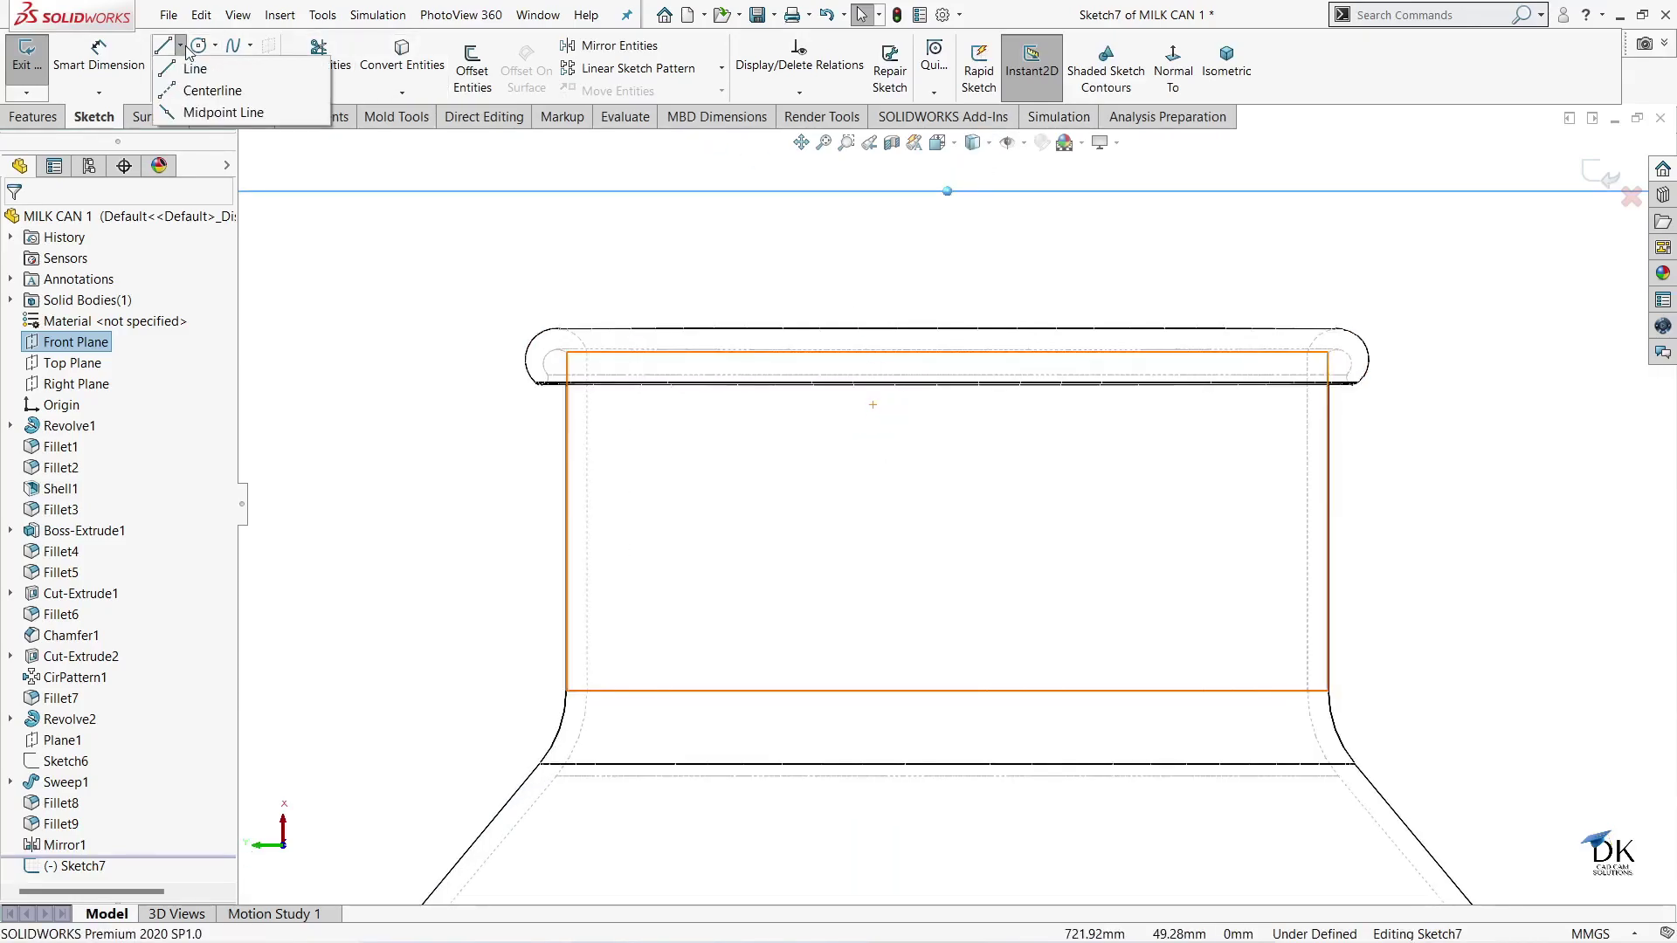
click(202, 89)
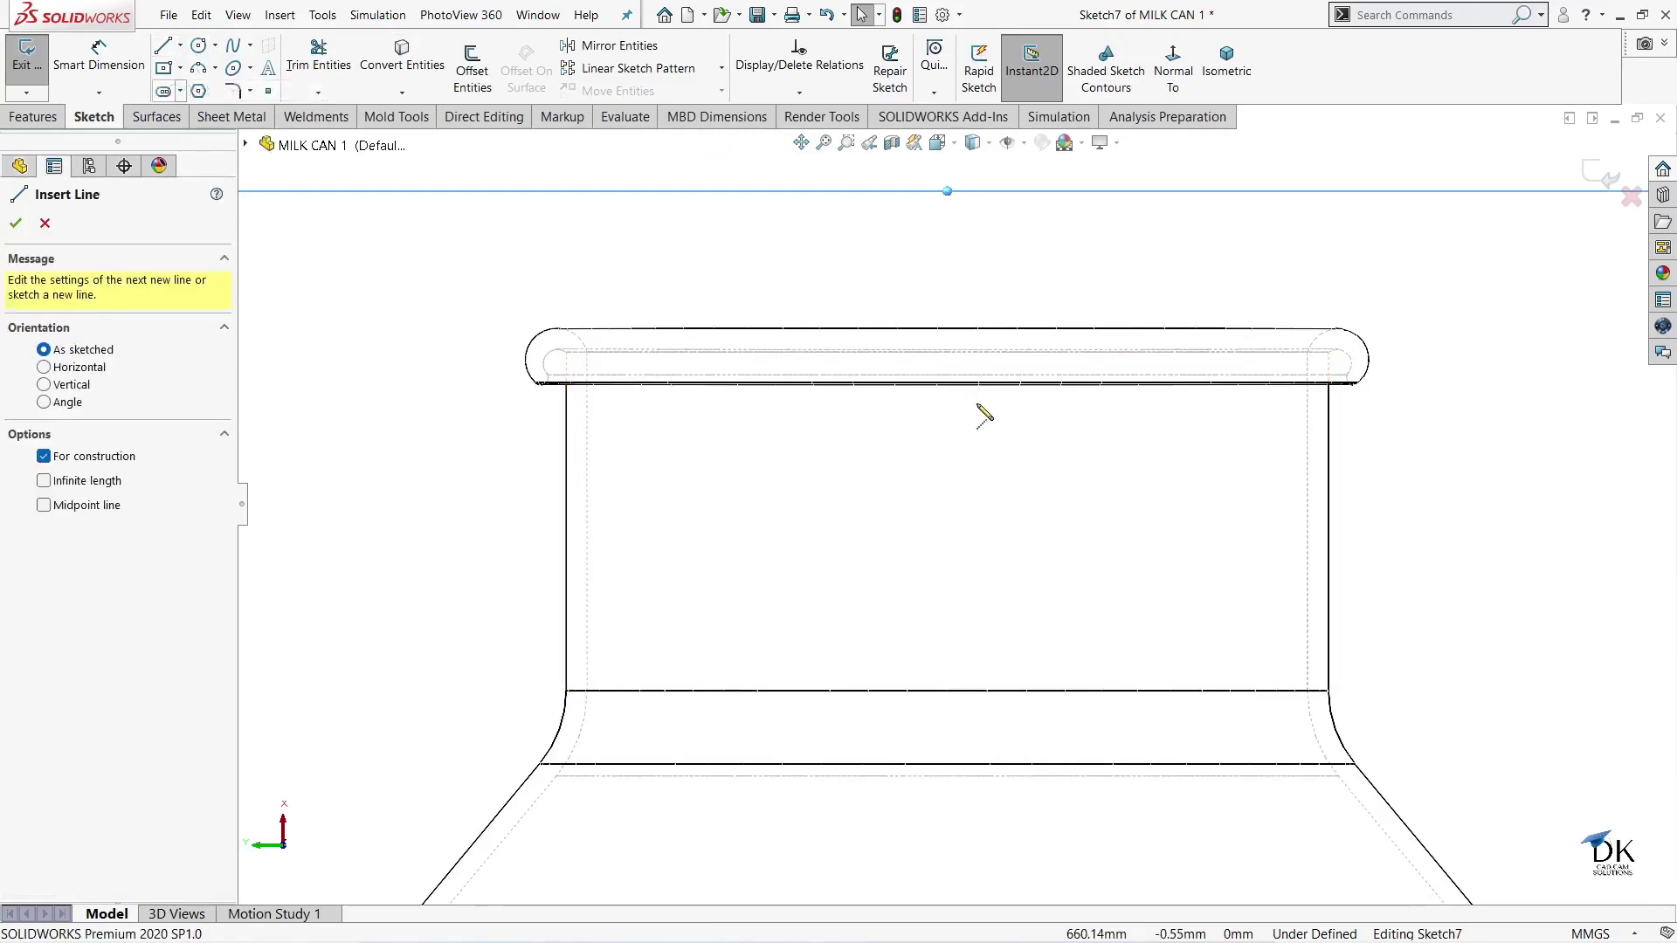
click(946, 330)
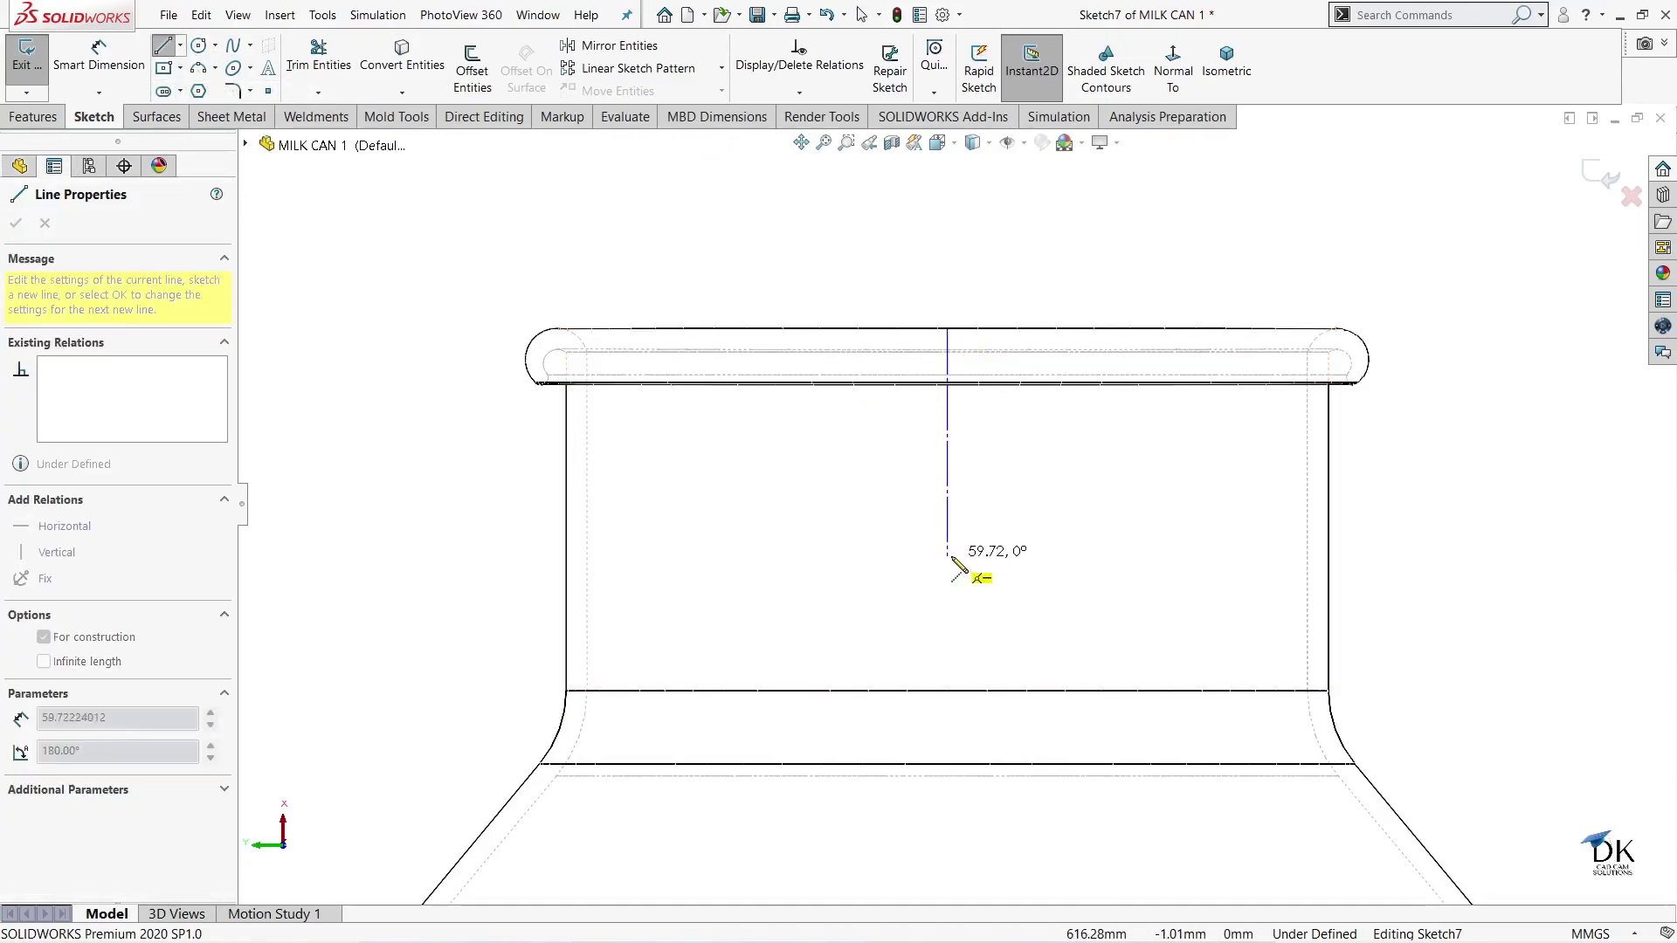
click(948, 558)
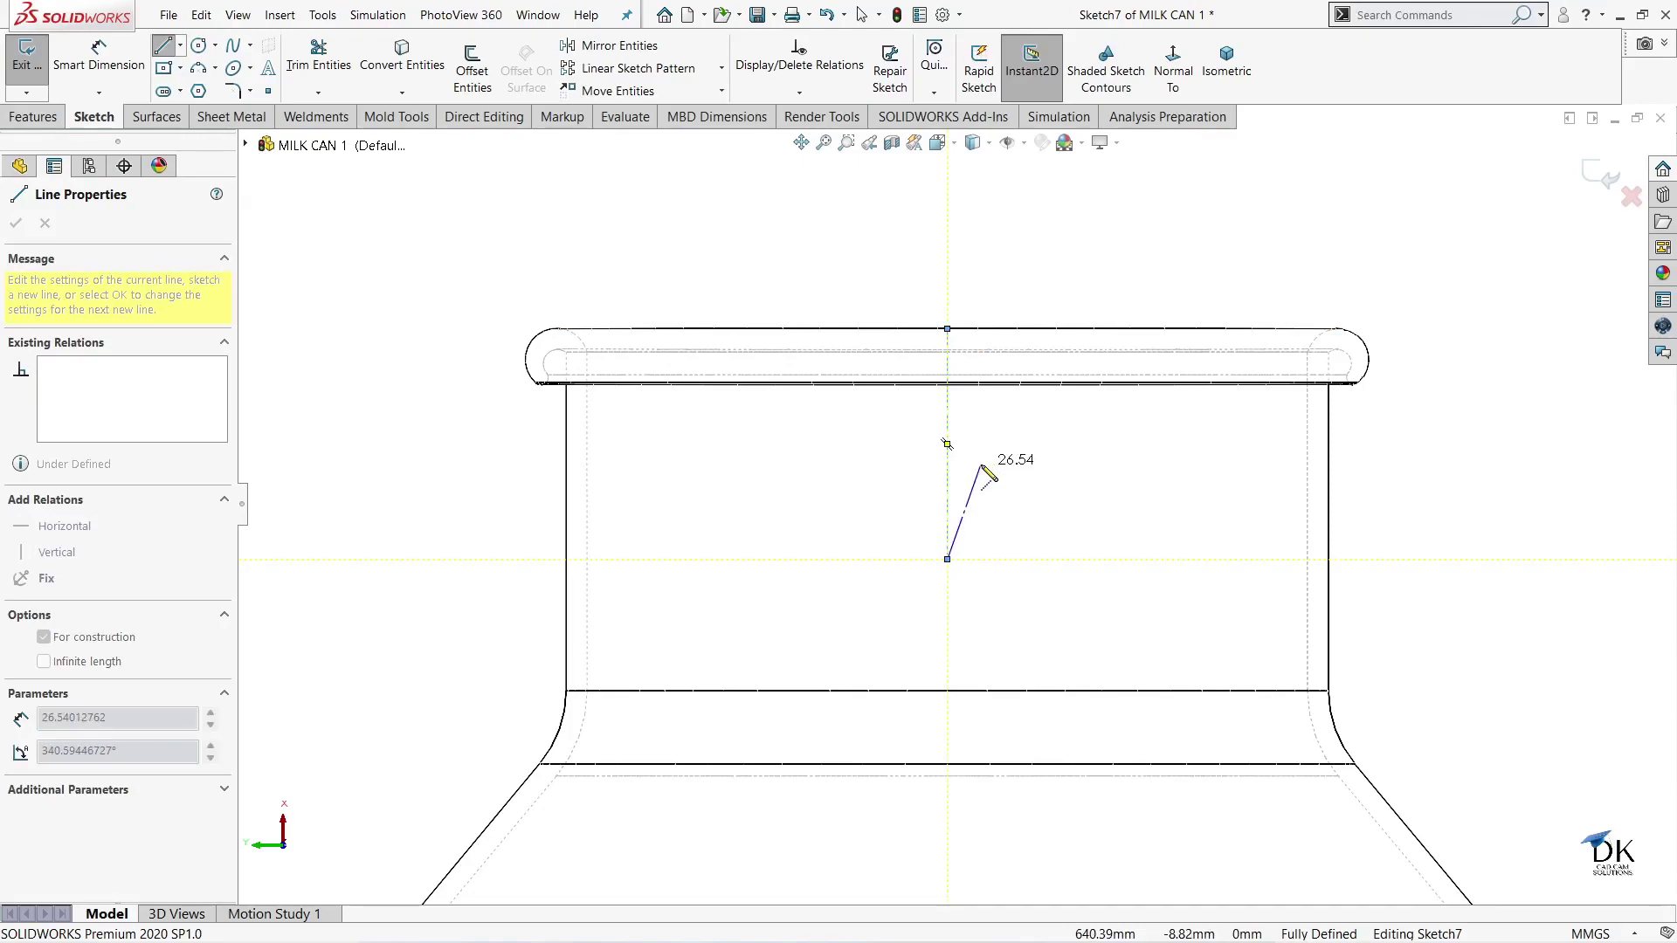
right_click(981, 359)
click(1030, 371)
scroll(585, 555, down, 1)
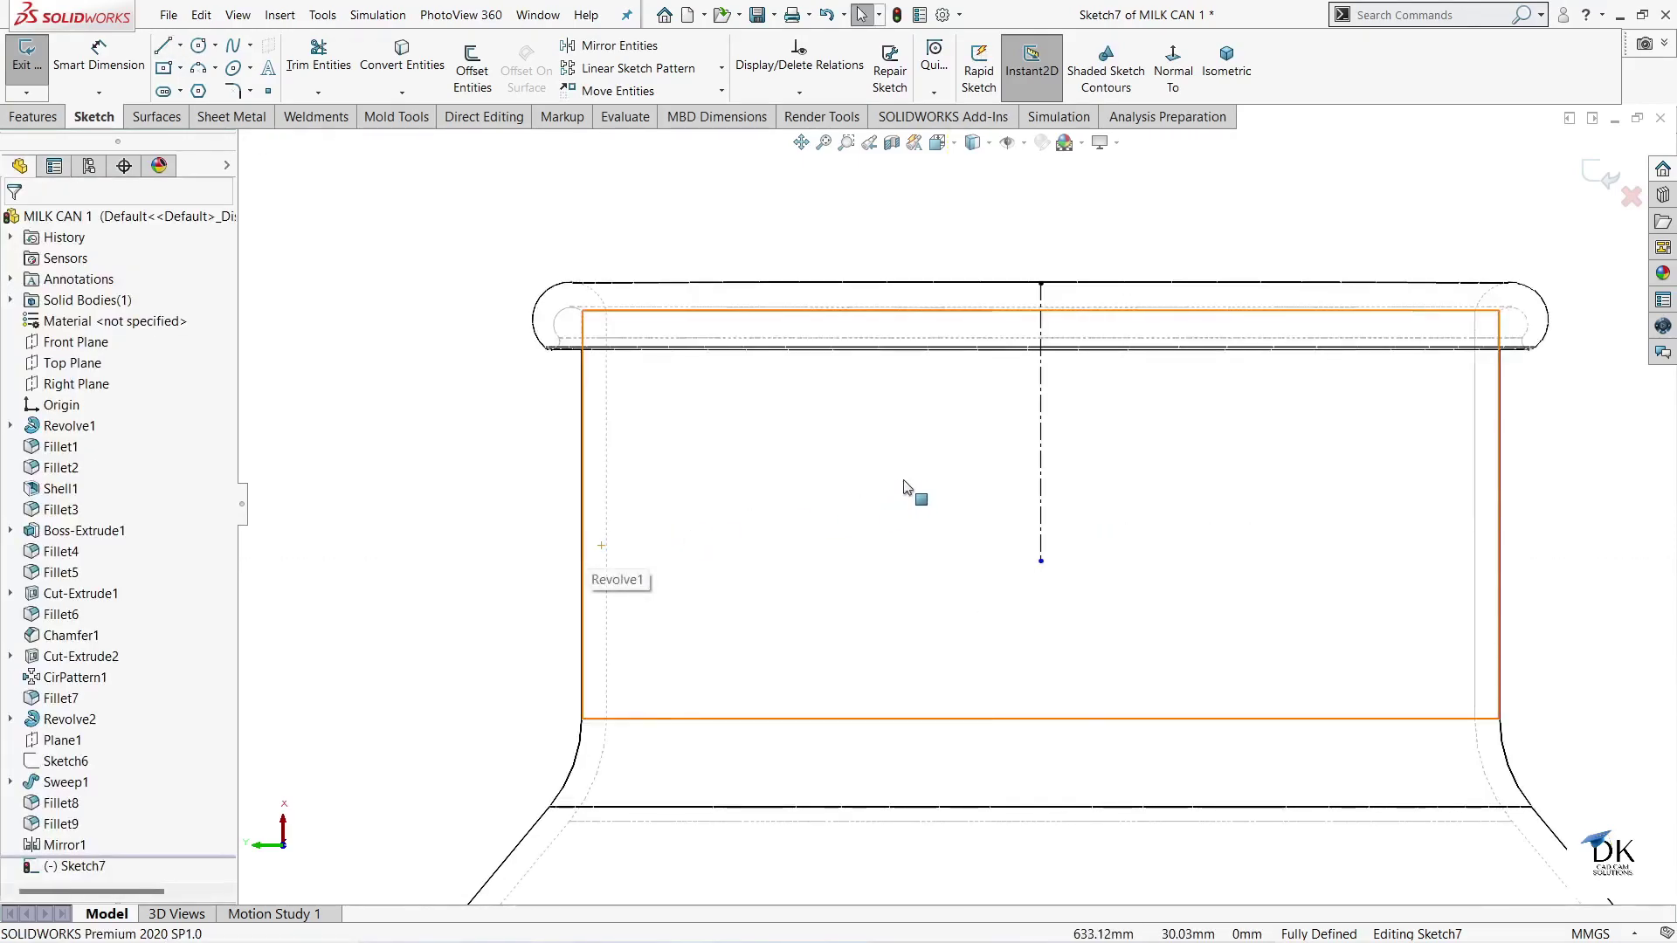
- Convert the neck's left vertical edge into an 89.14 mm sketch line
click(605, 390)
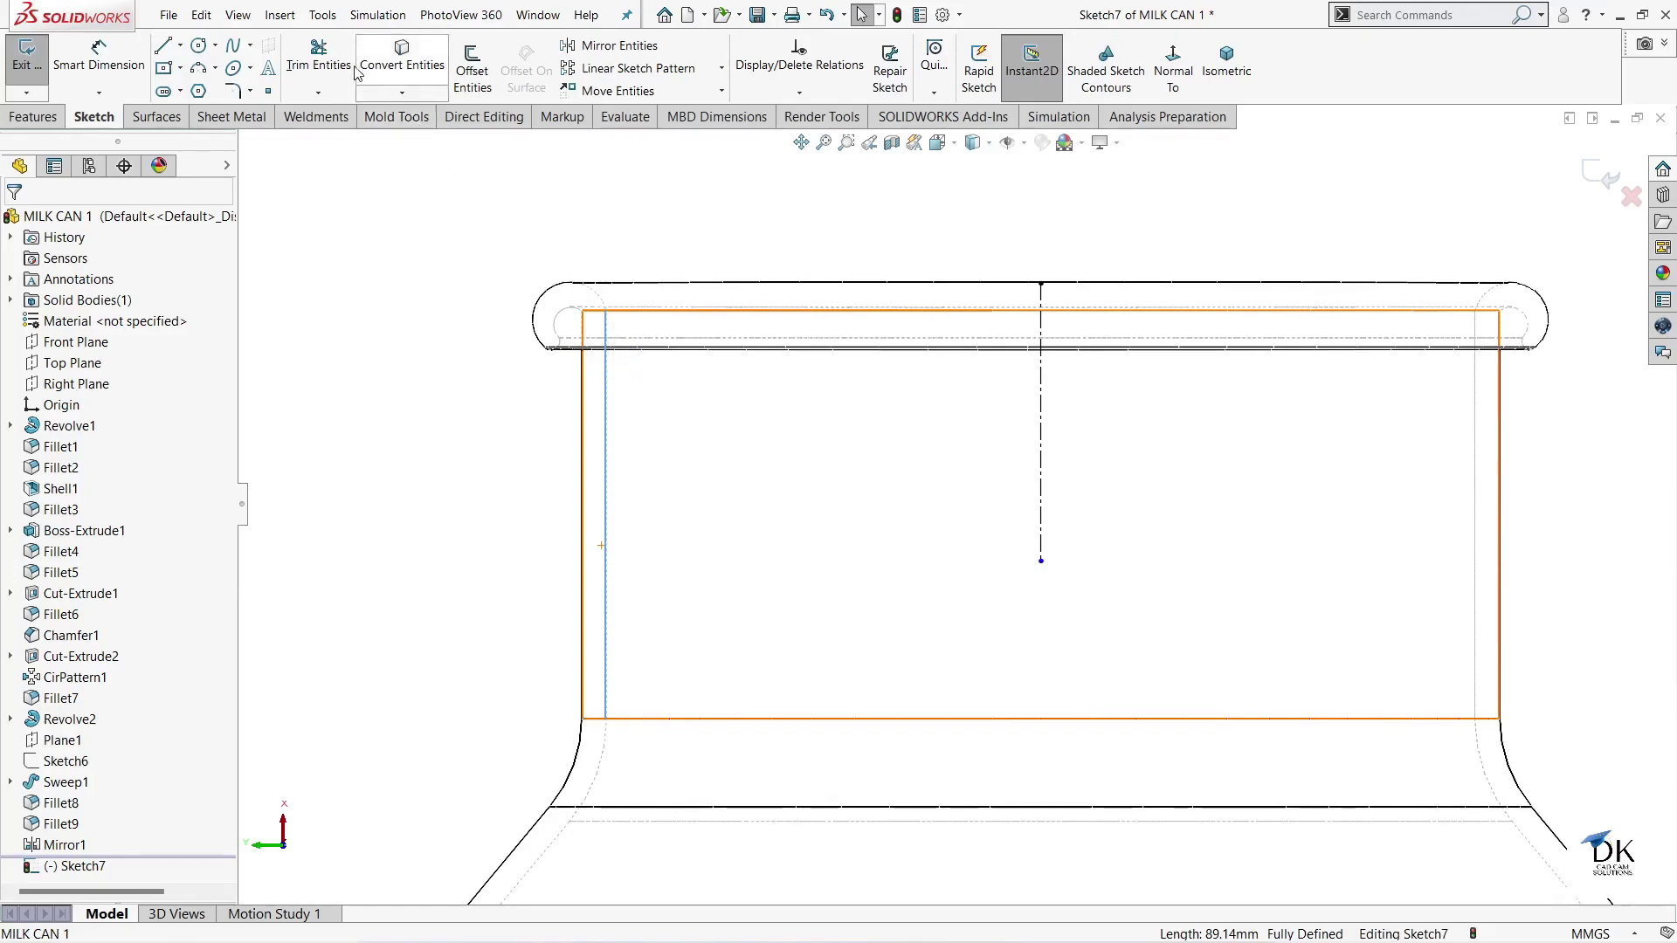
click(401, 57)
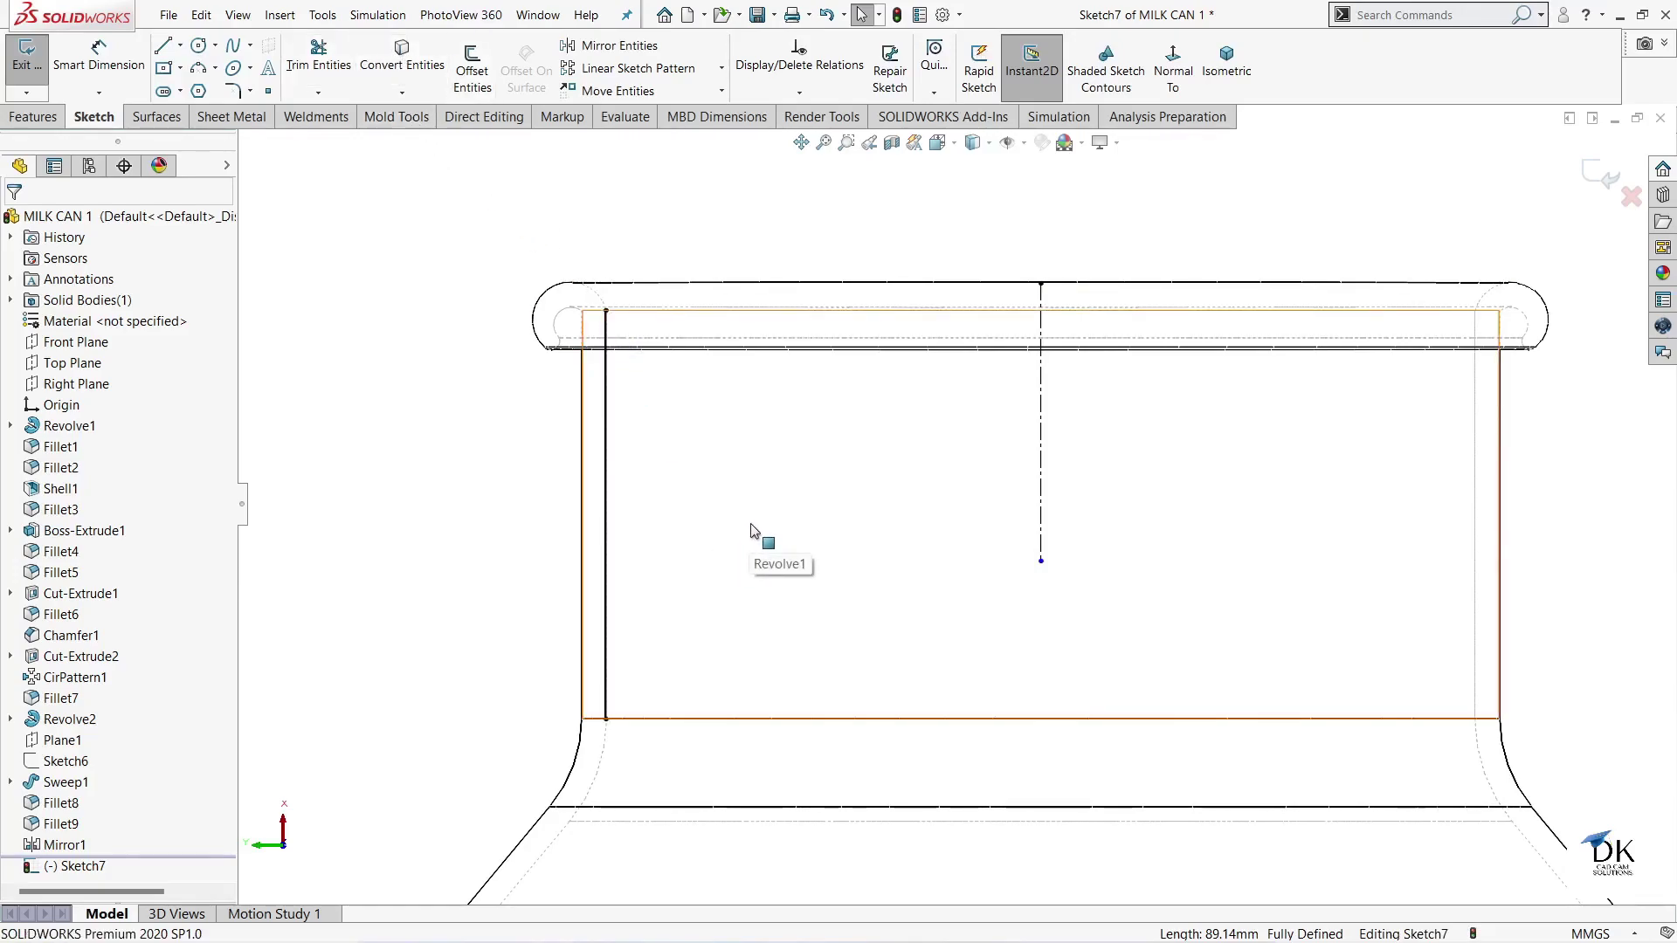
scroll(629, 375, down, 1)
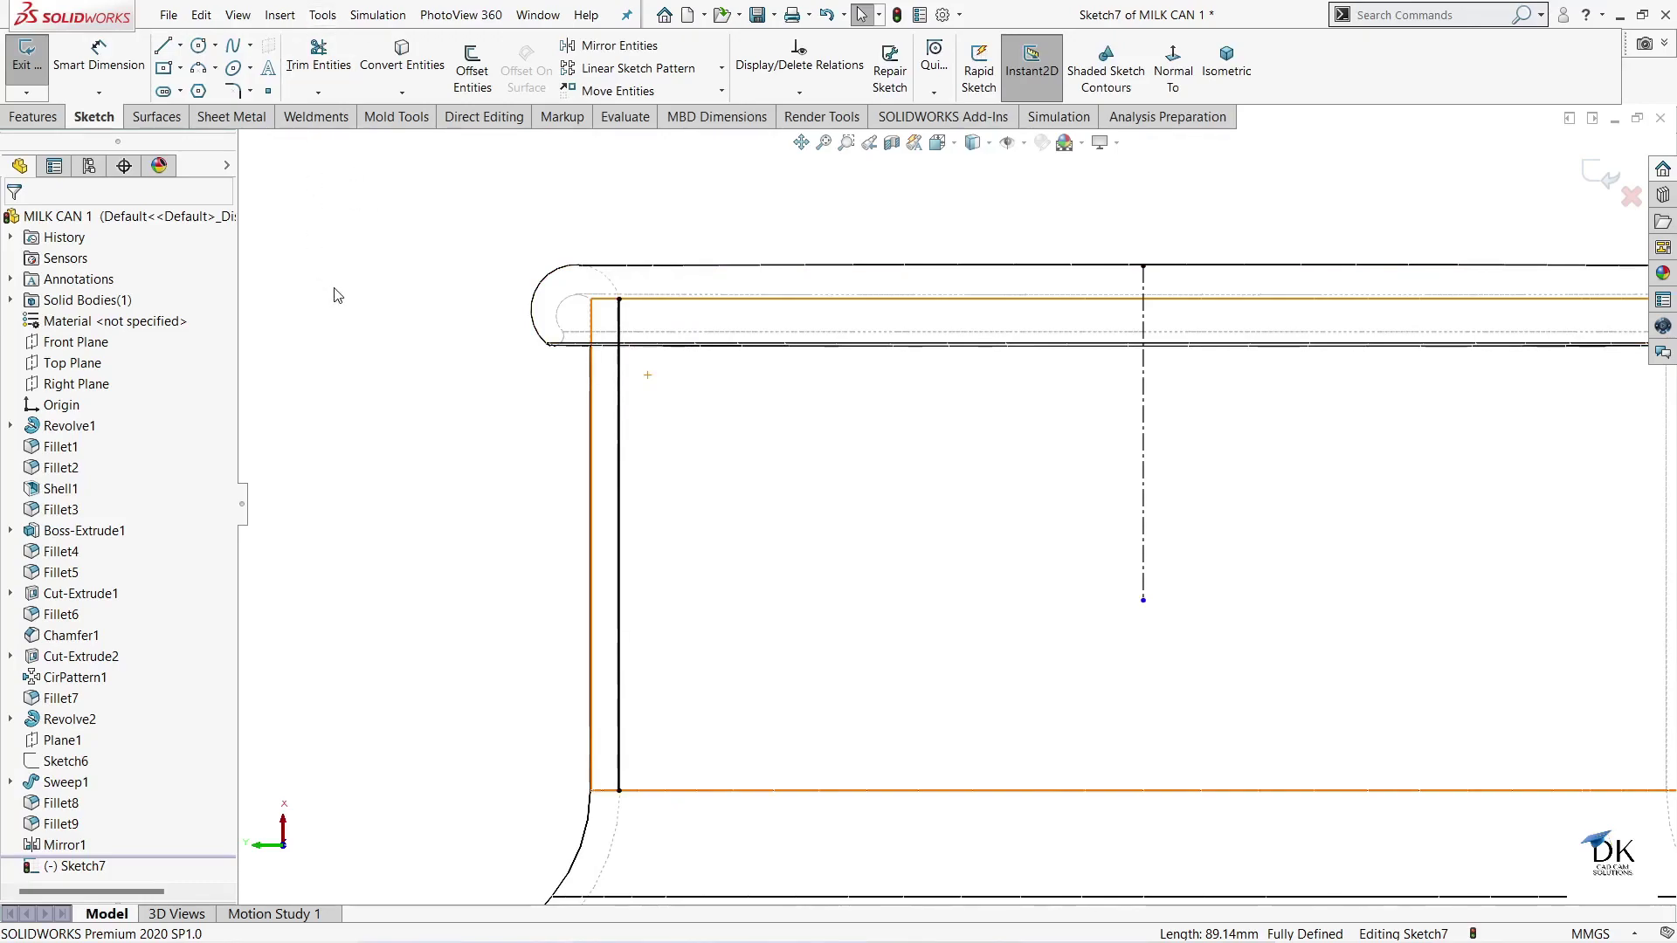
- Draw a horizontal line leftward from the centerline's top
click(162, 45)
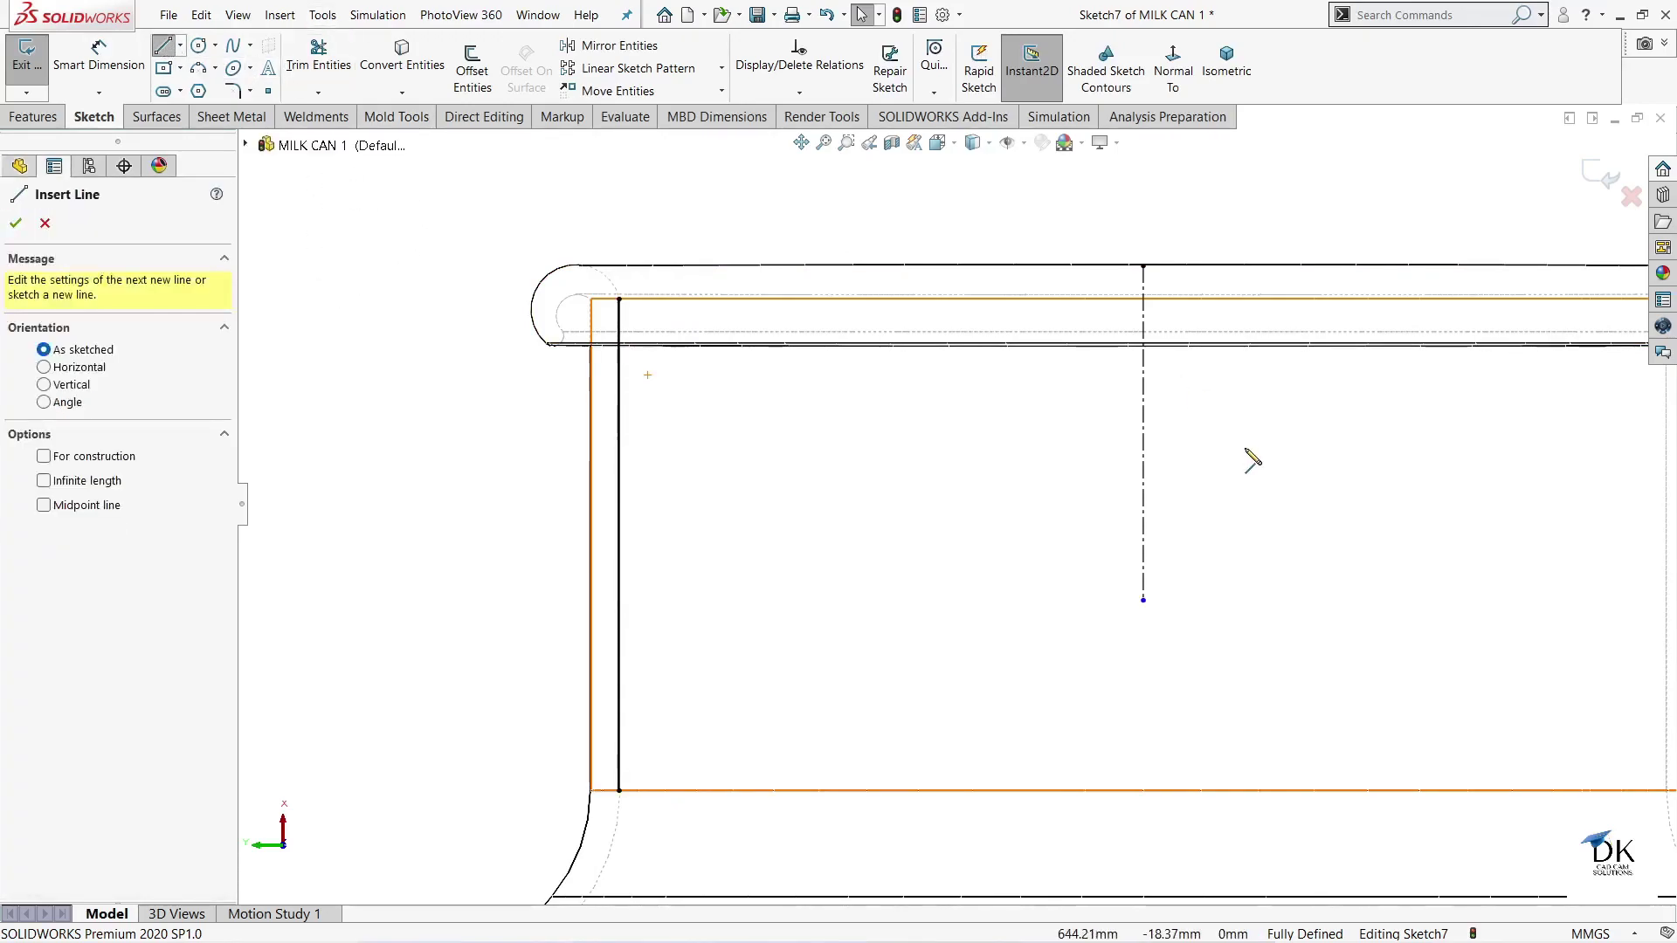
scroll(1166, 319, up, 1)
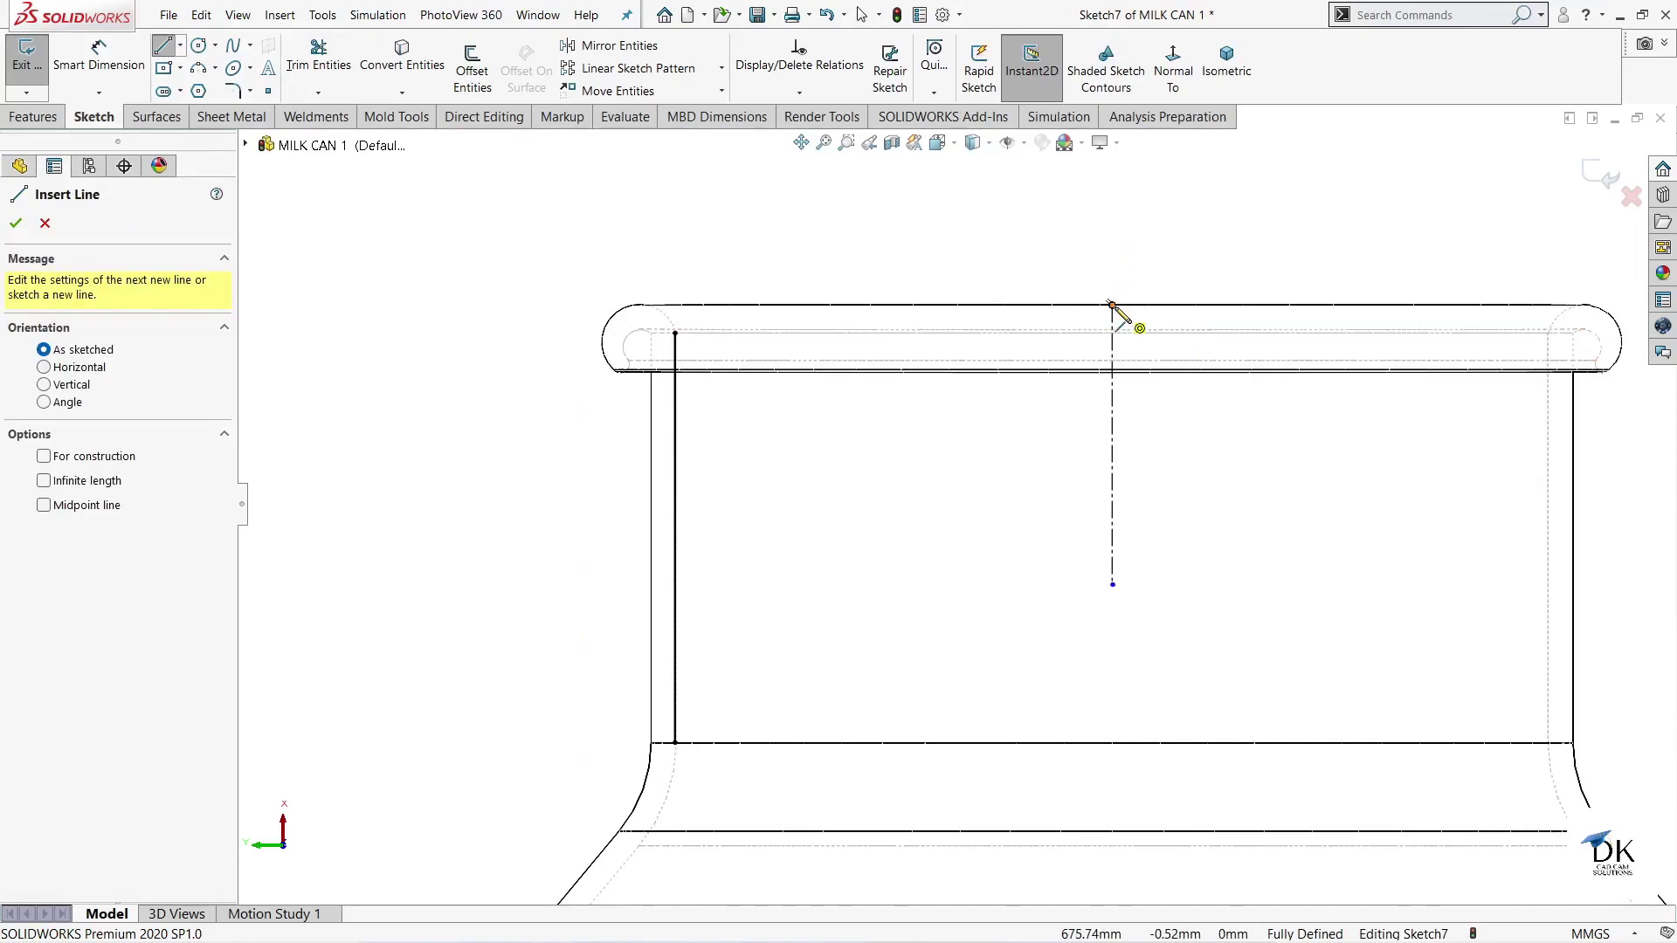
click(1113, 236)
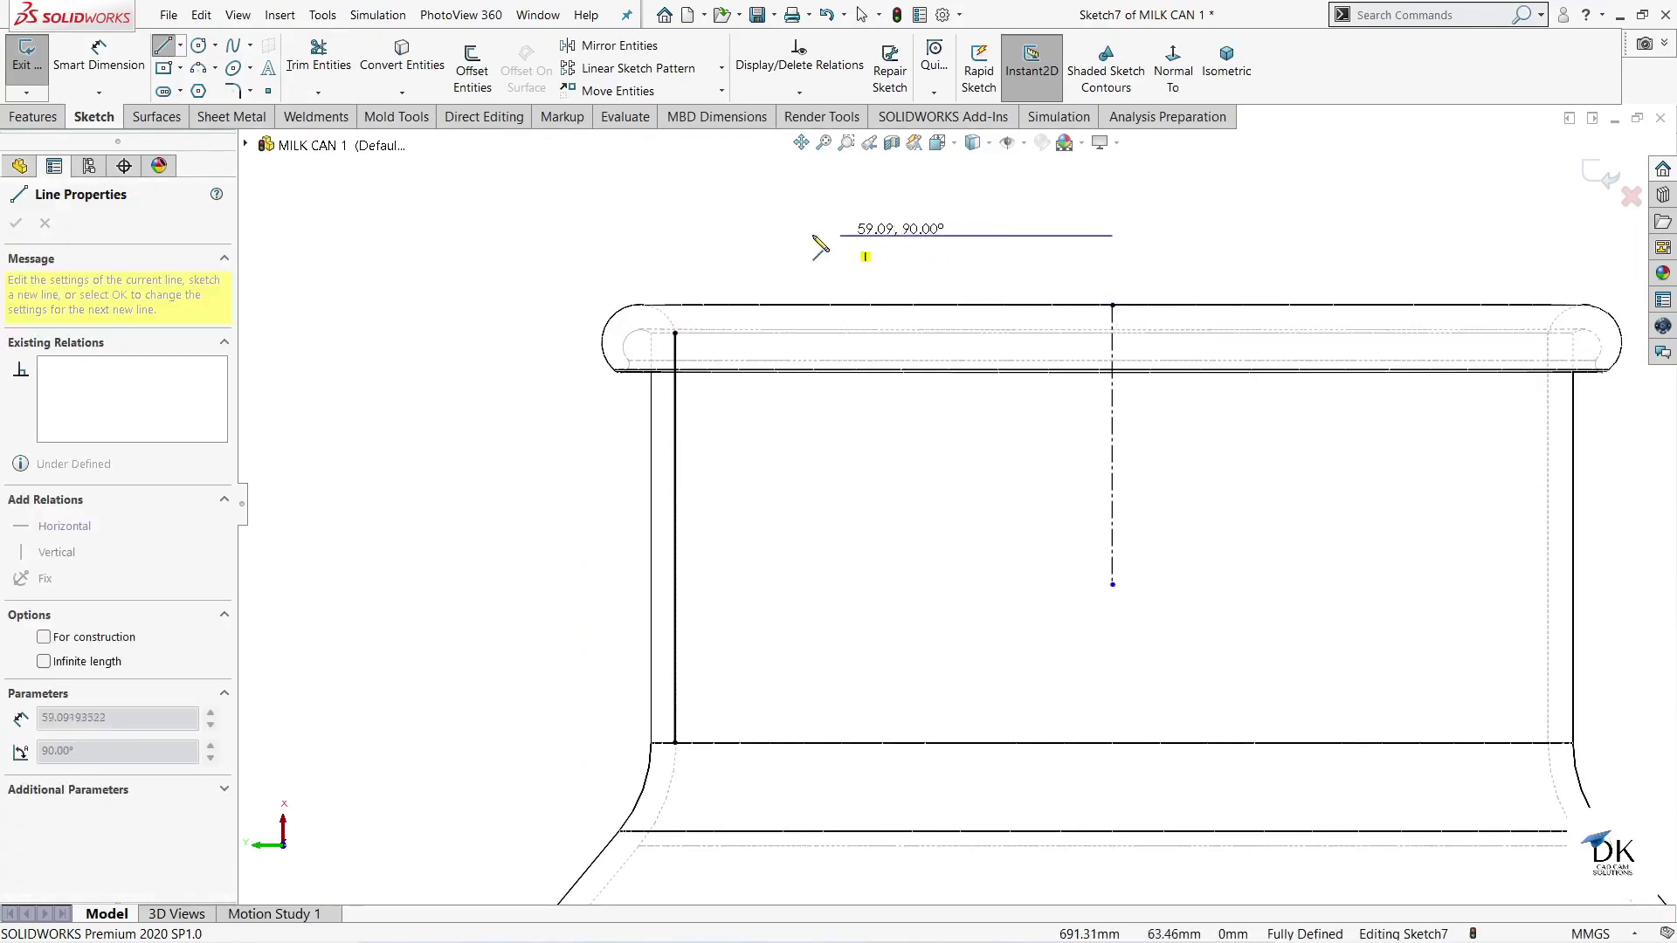
click(551, 236)
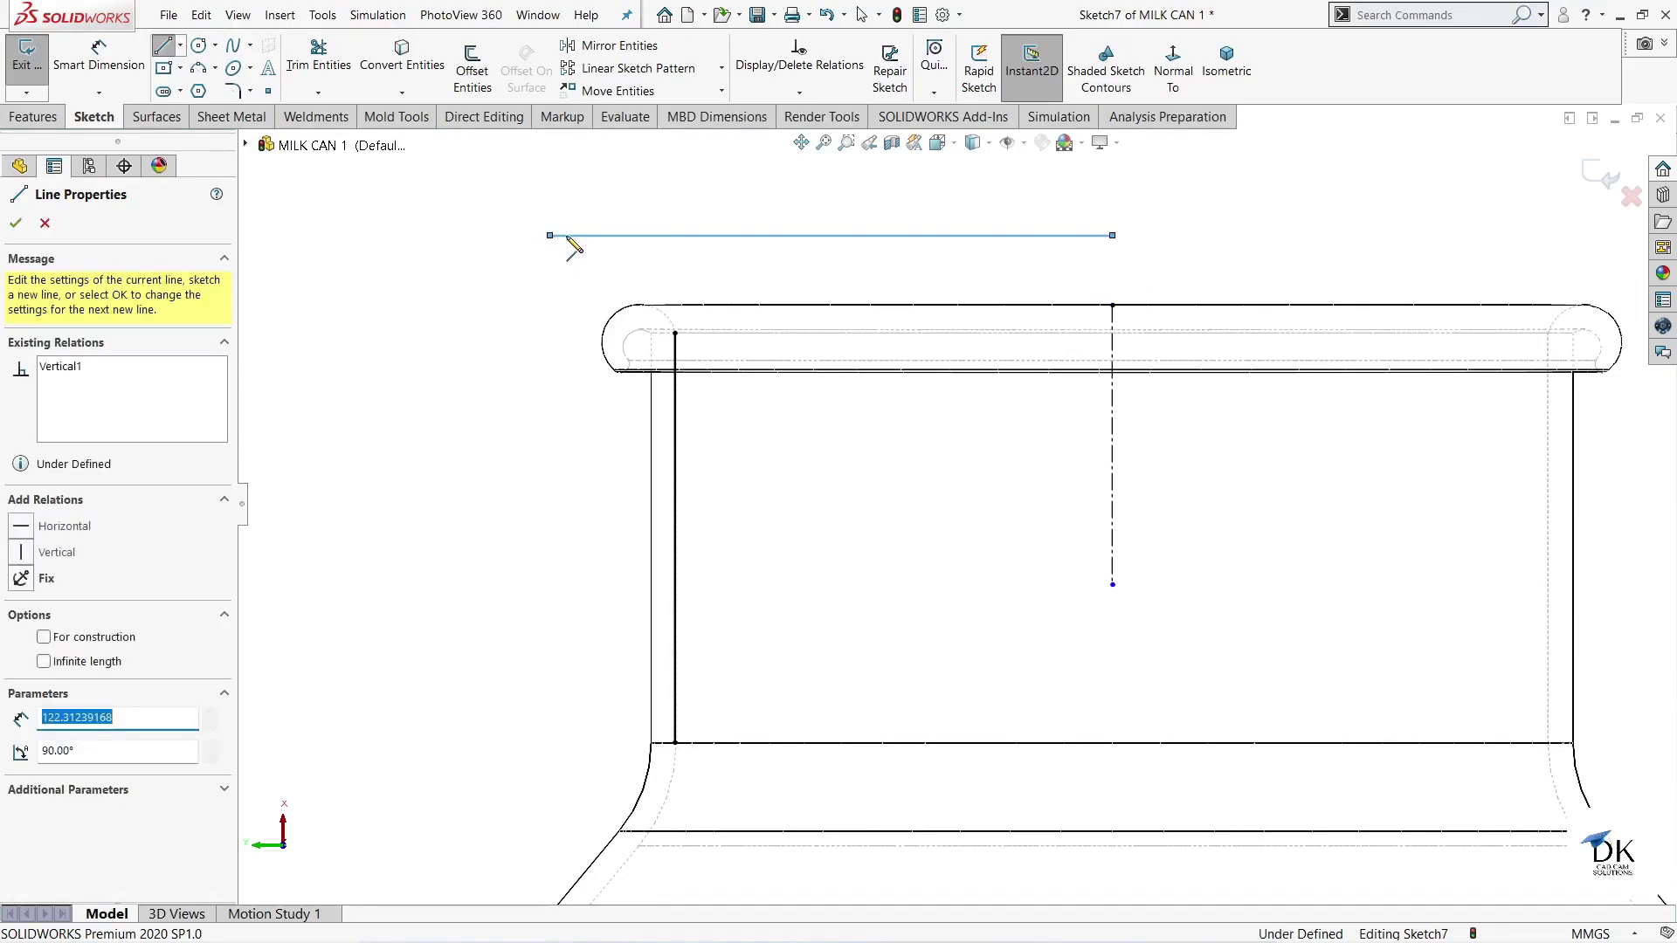
right_click(587, 208)
click(589, 212)
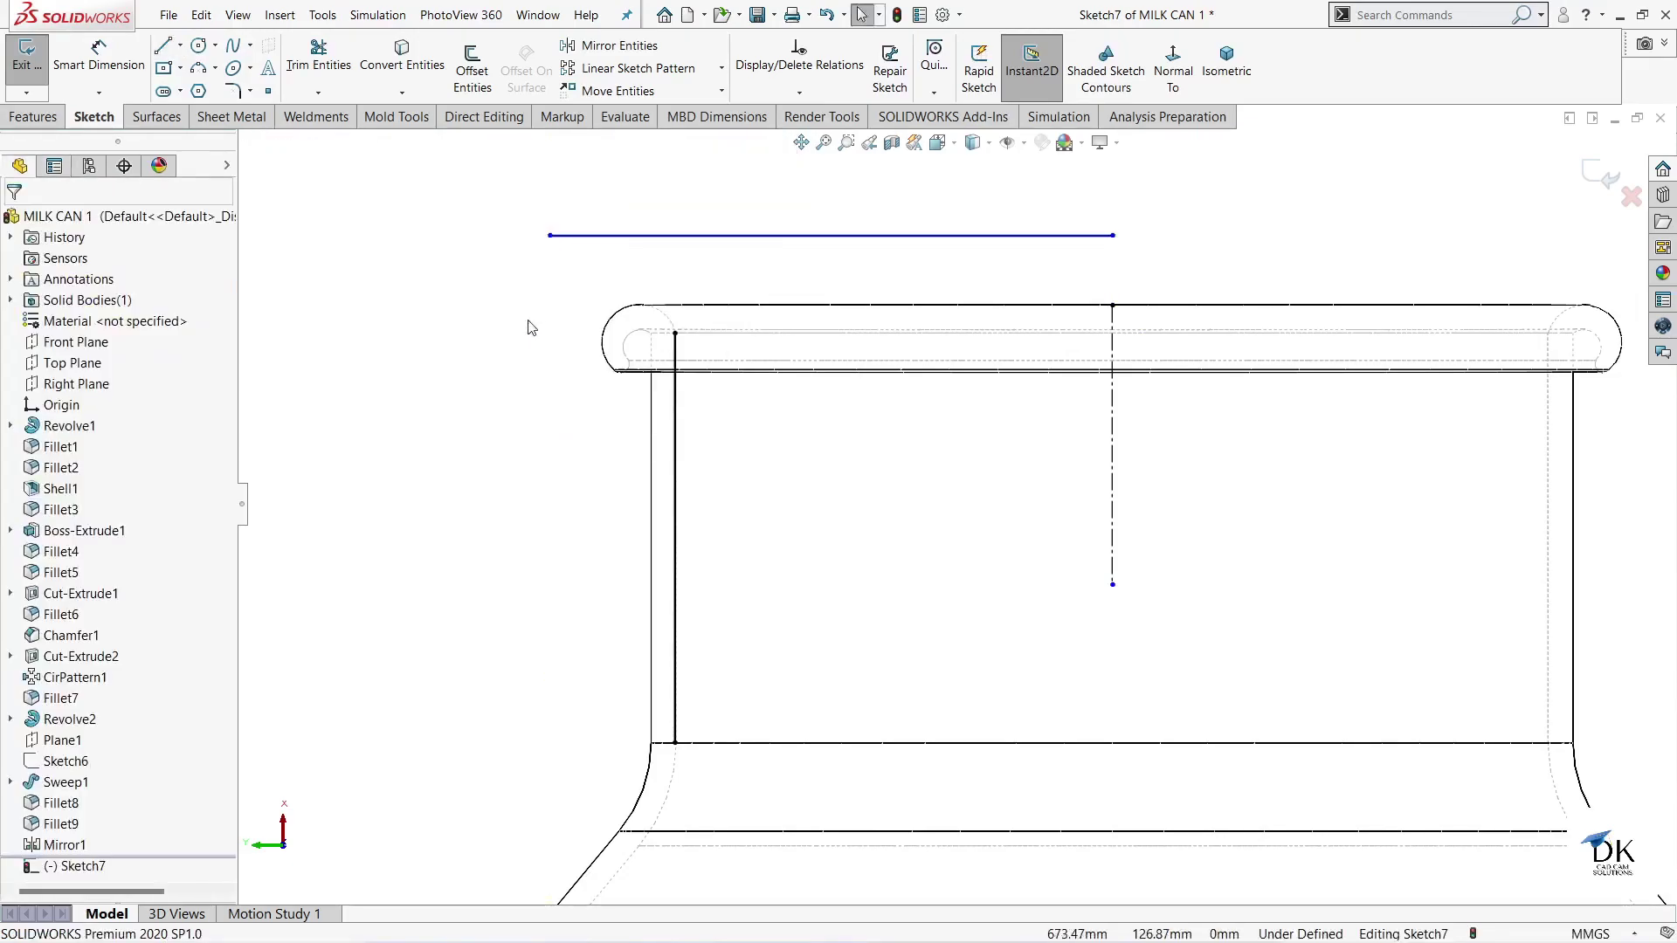
- Add a 3-point arc (R90.28) curving down from the line's left end
click(198, 75)
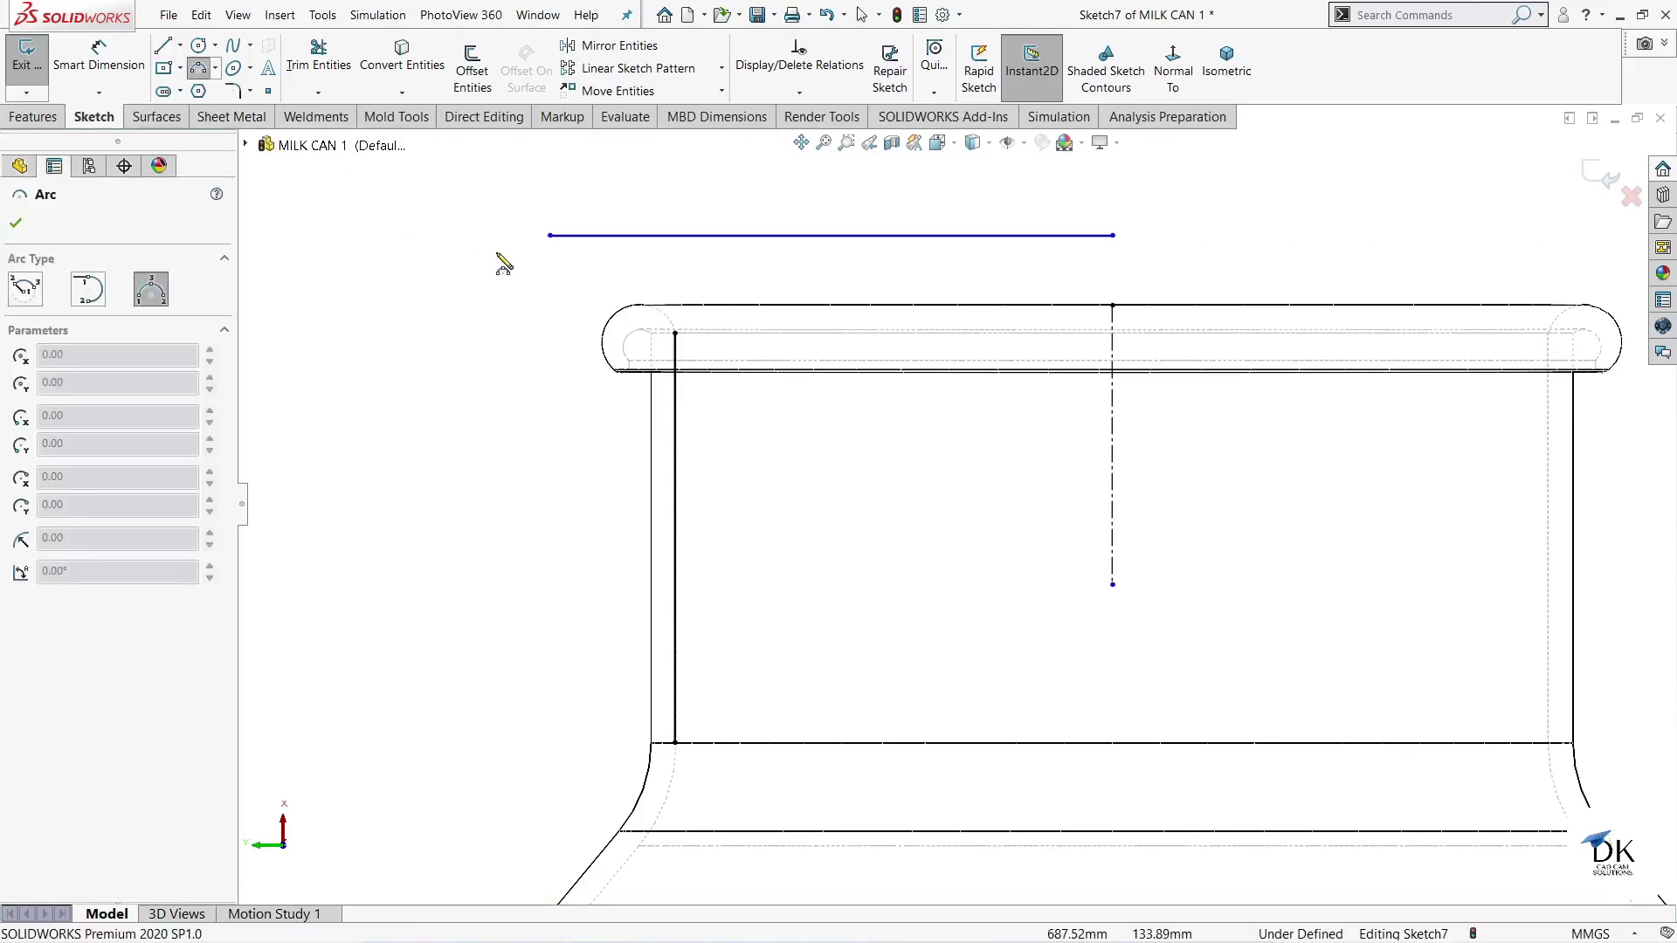
click(551, 236)
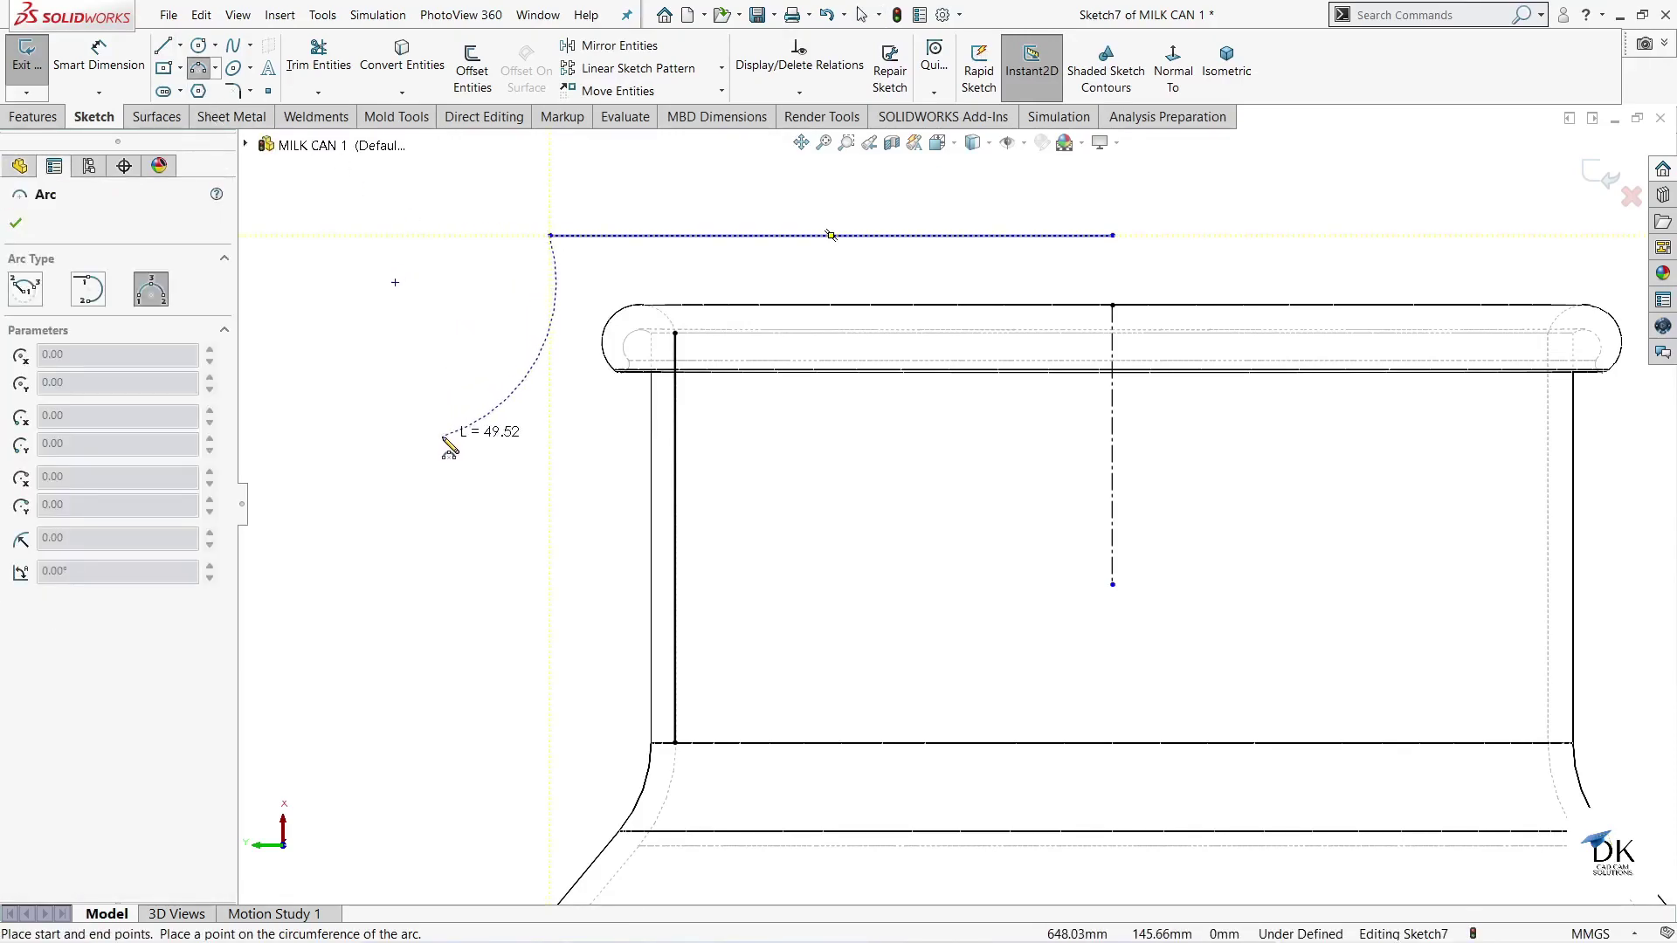
click(441, 476)
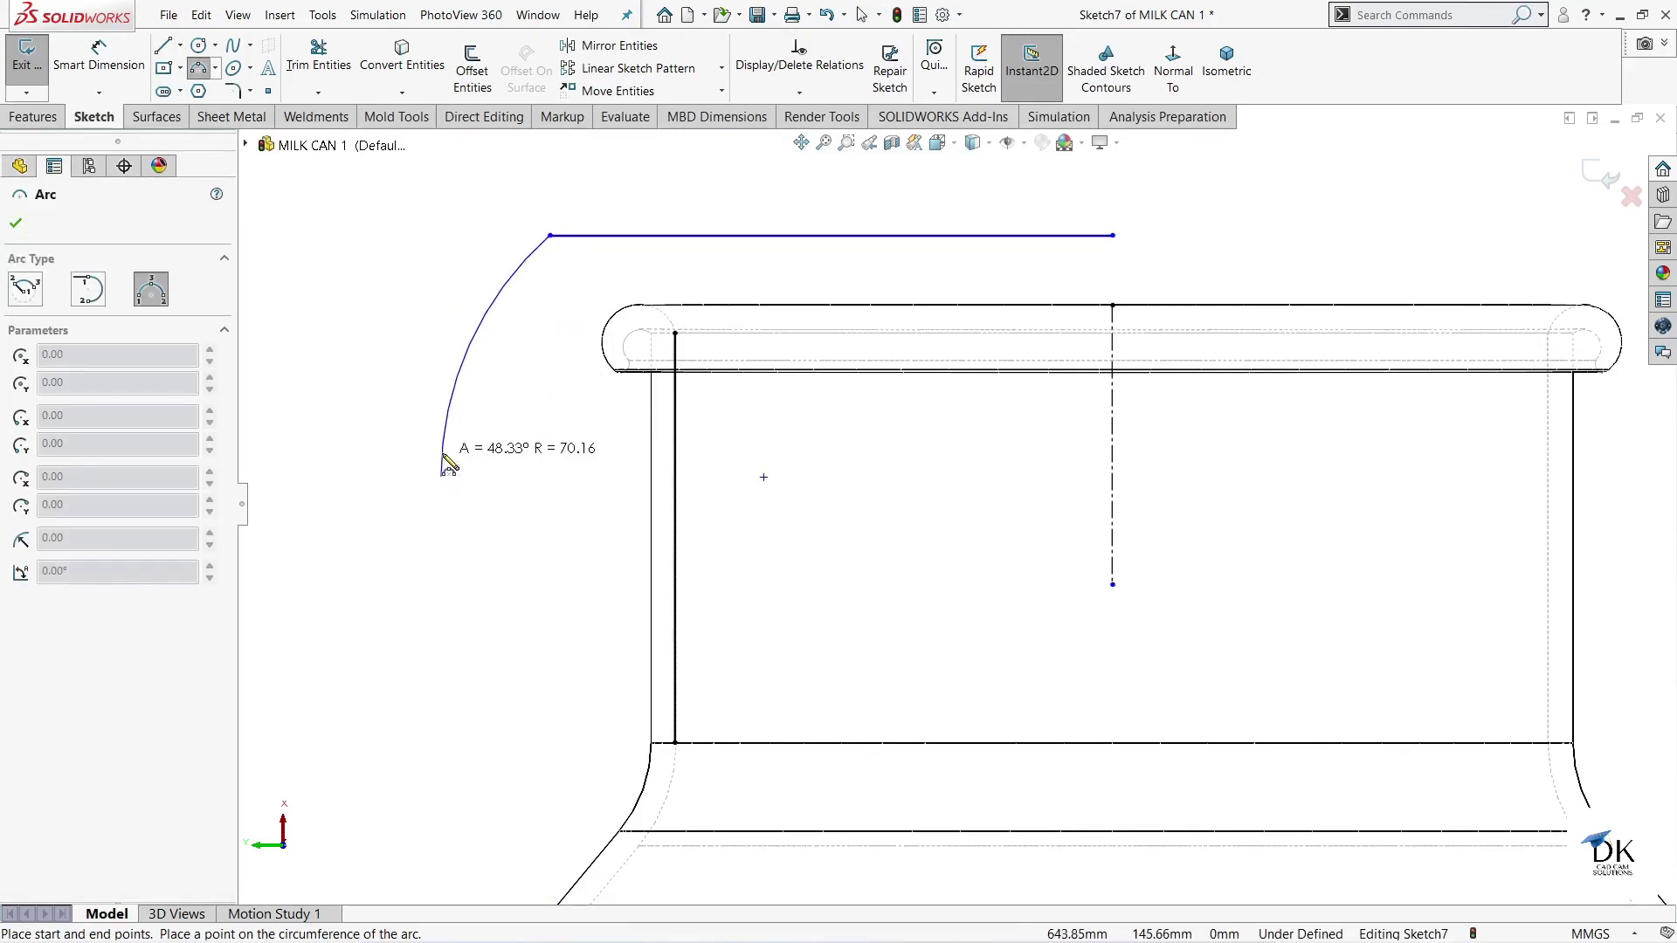
click(455, 423)
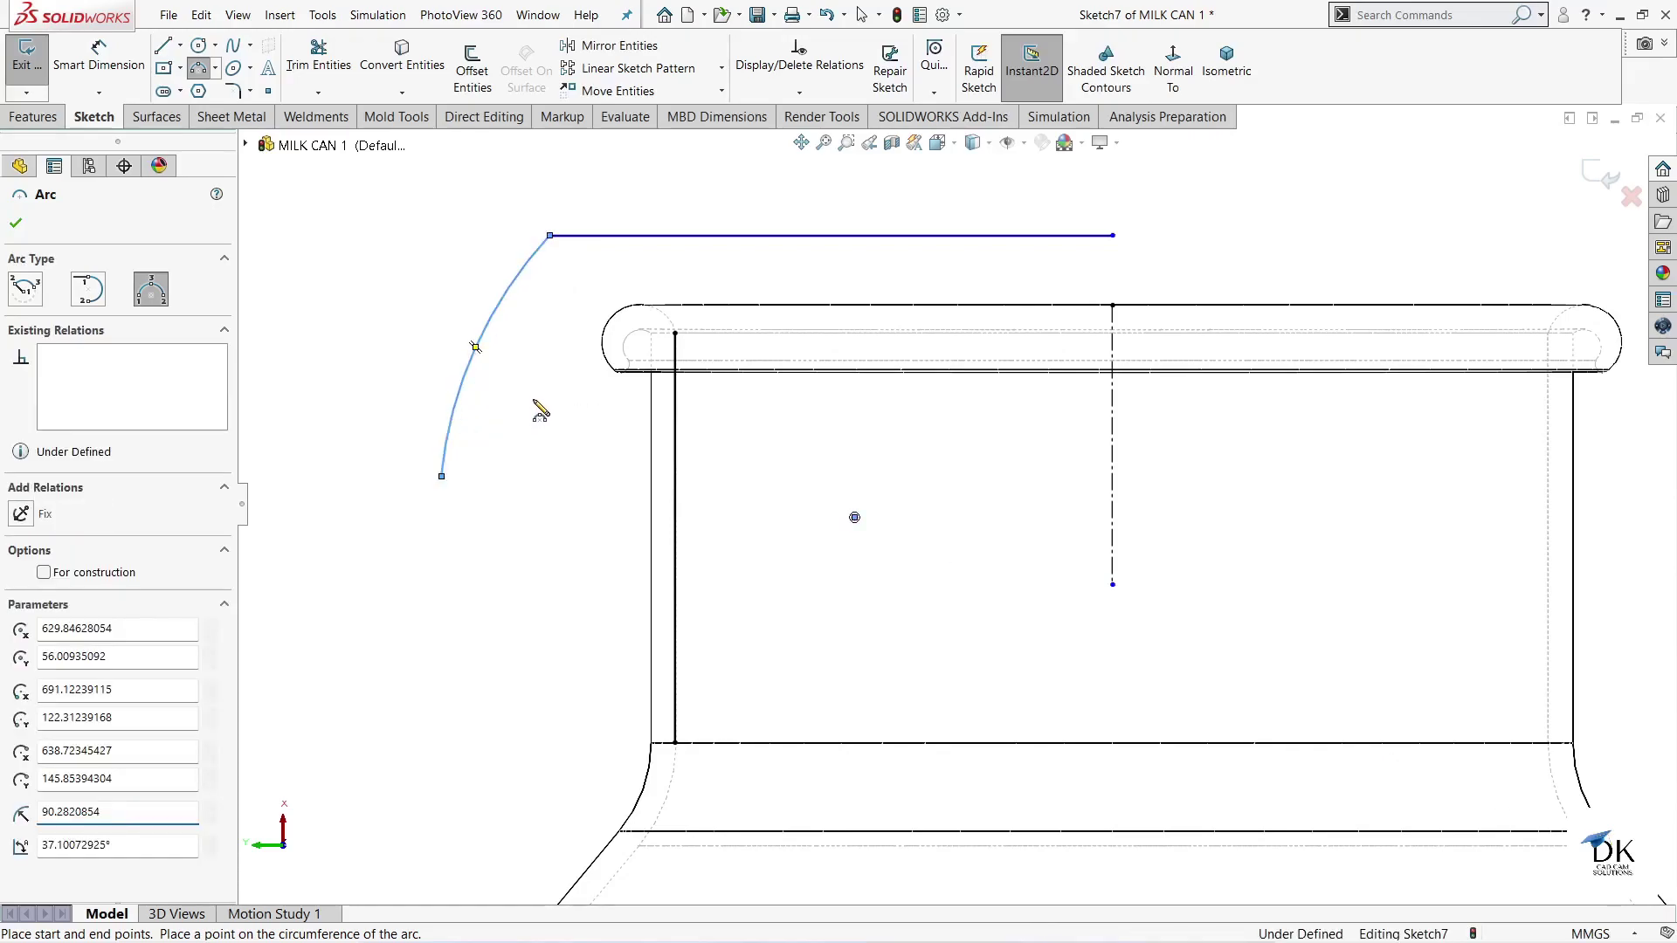
right_click(546, 410)
click(548, 413)
scroll(678, 416, down, 2)
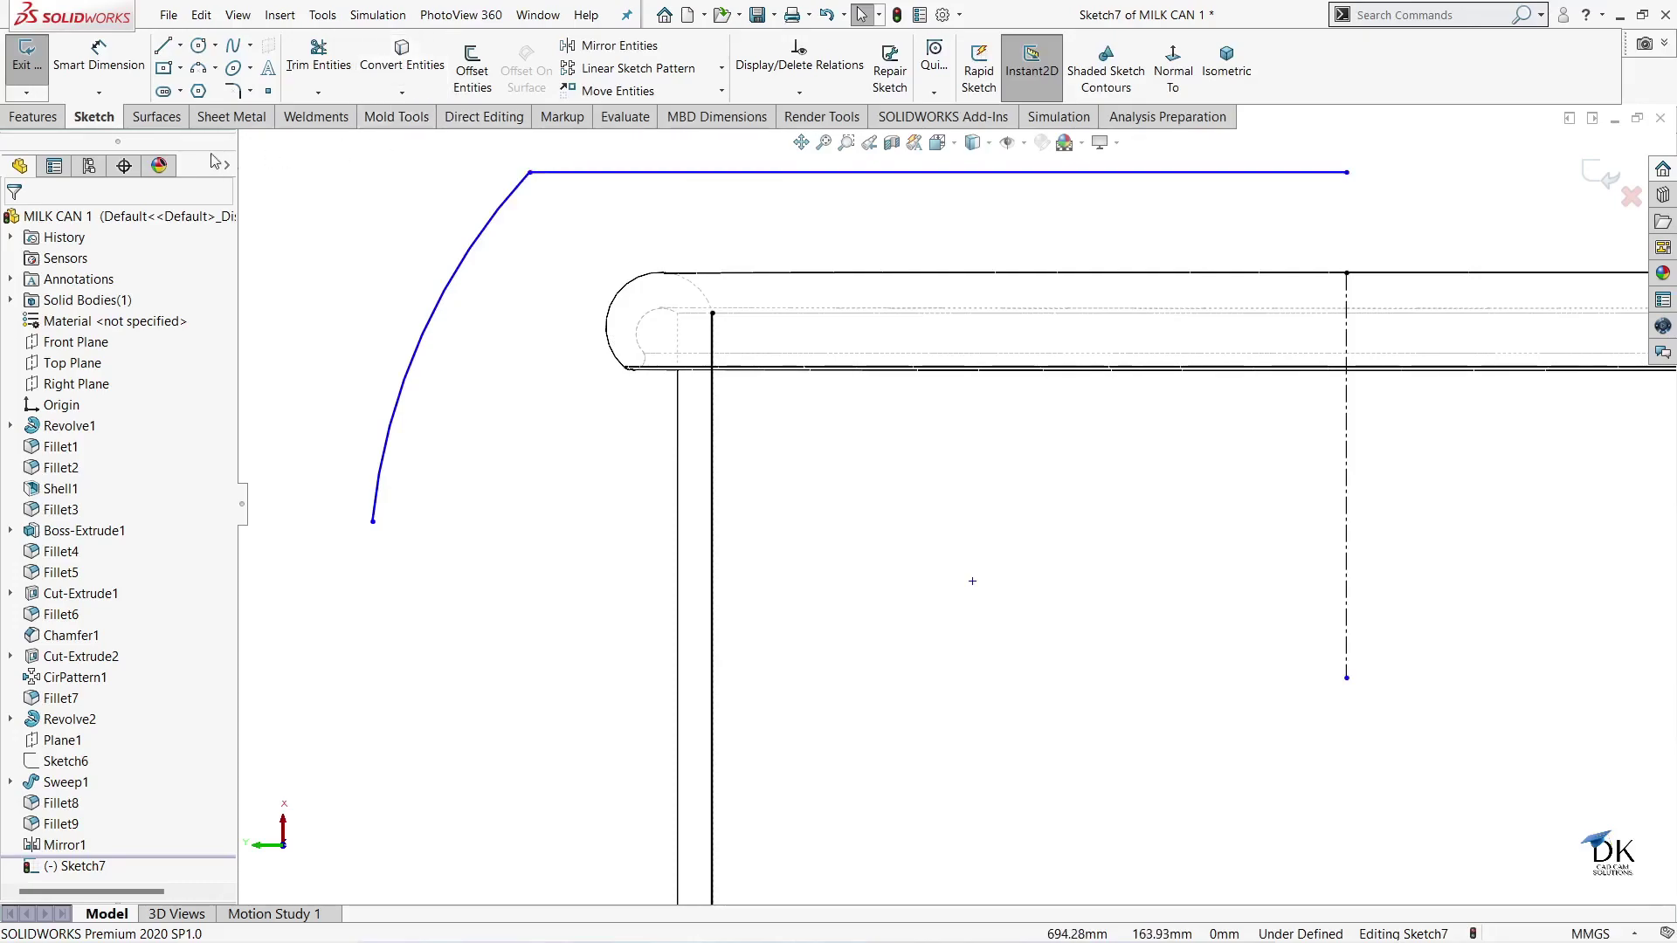
- Fillet the arc-to-line corner with a 15 mm sketch fillet
click(229, 91)
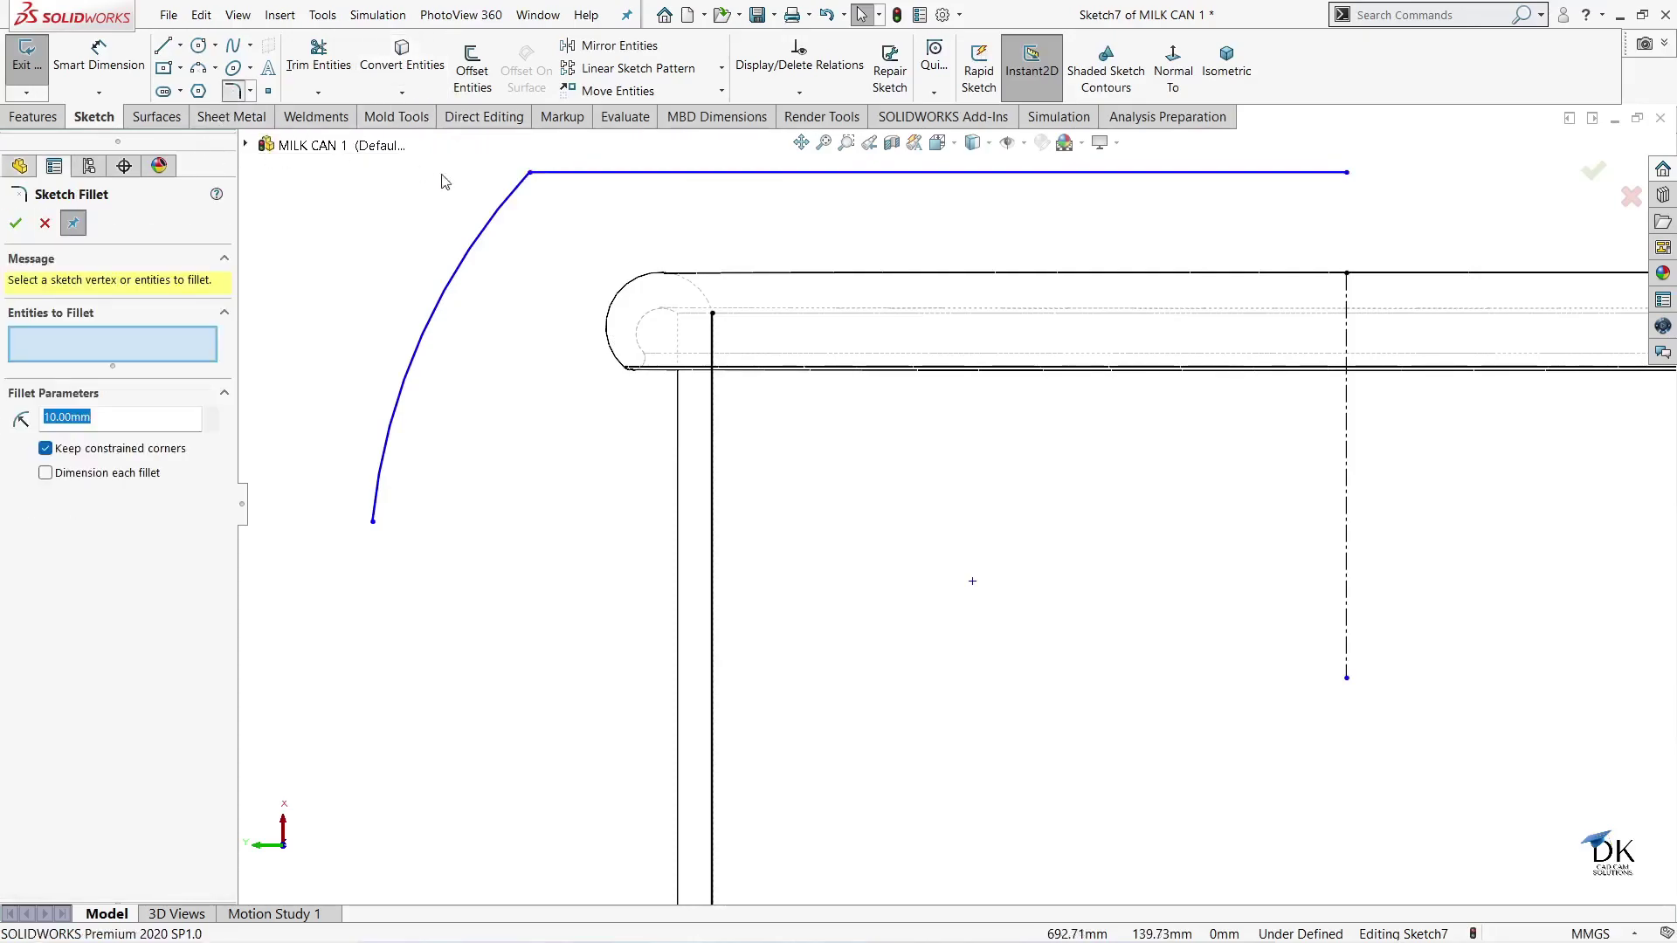
click(535, 179)
drag(99, 418, 70, 414)
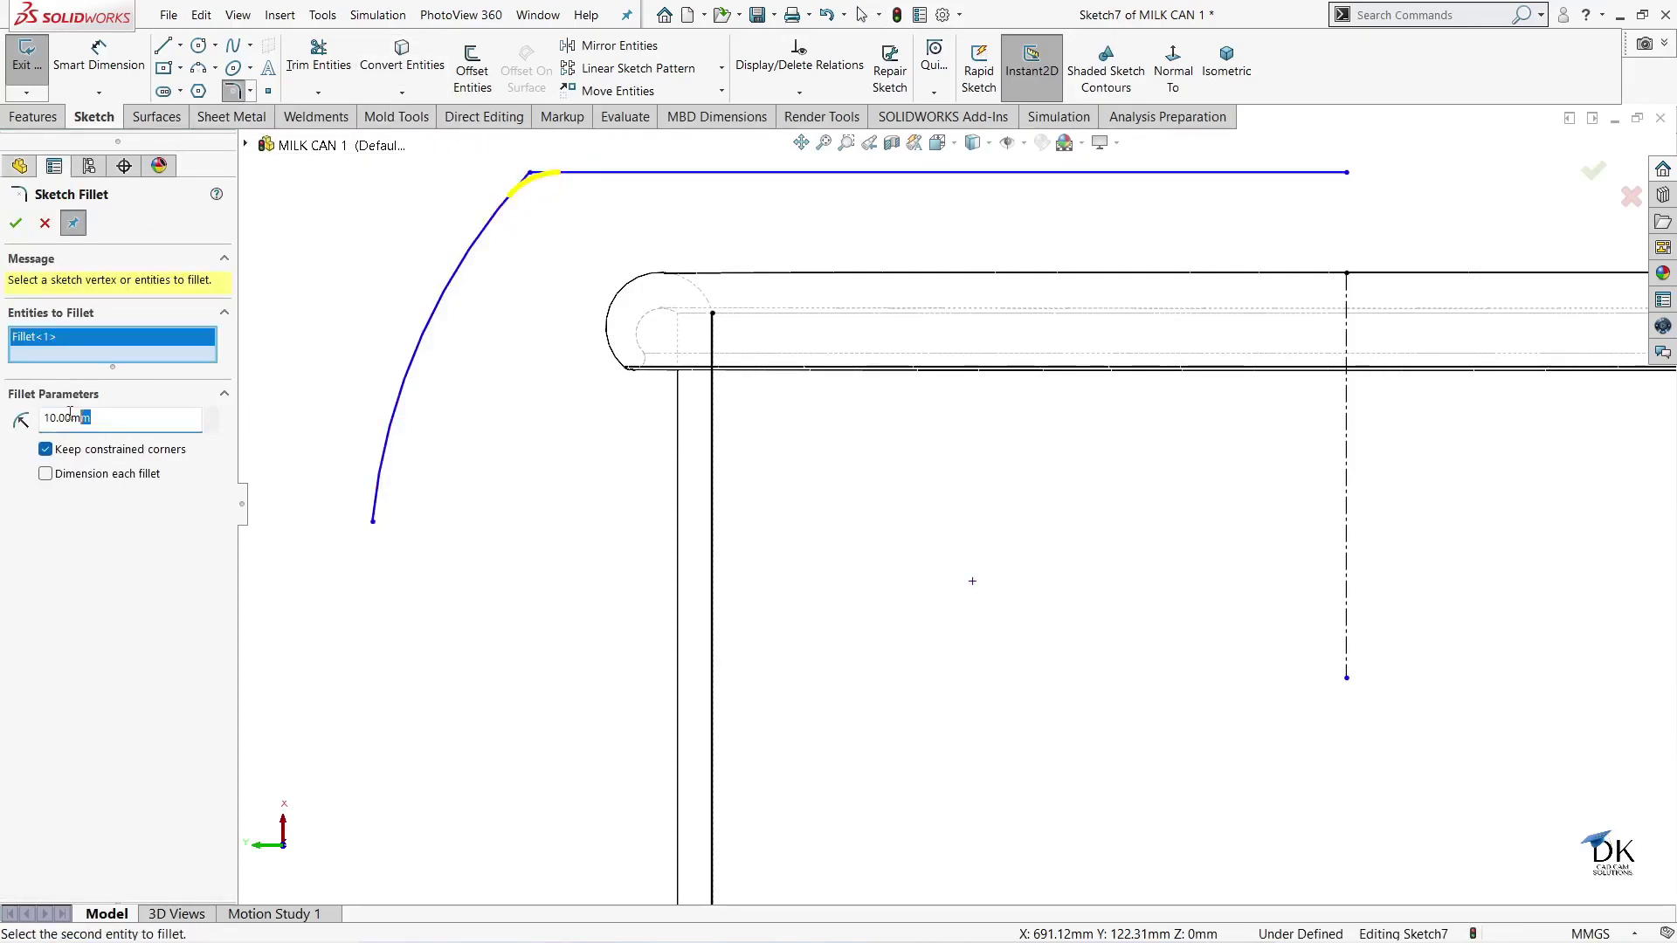
text(15)
key(Return)
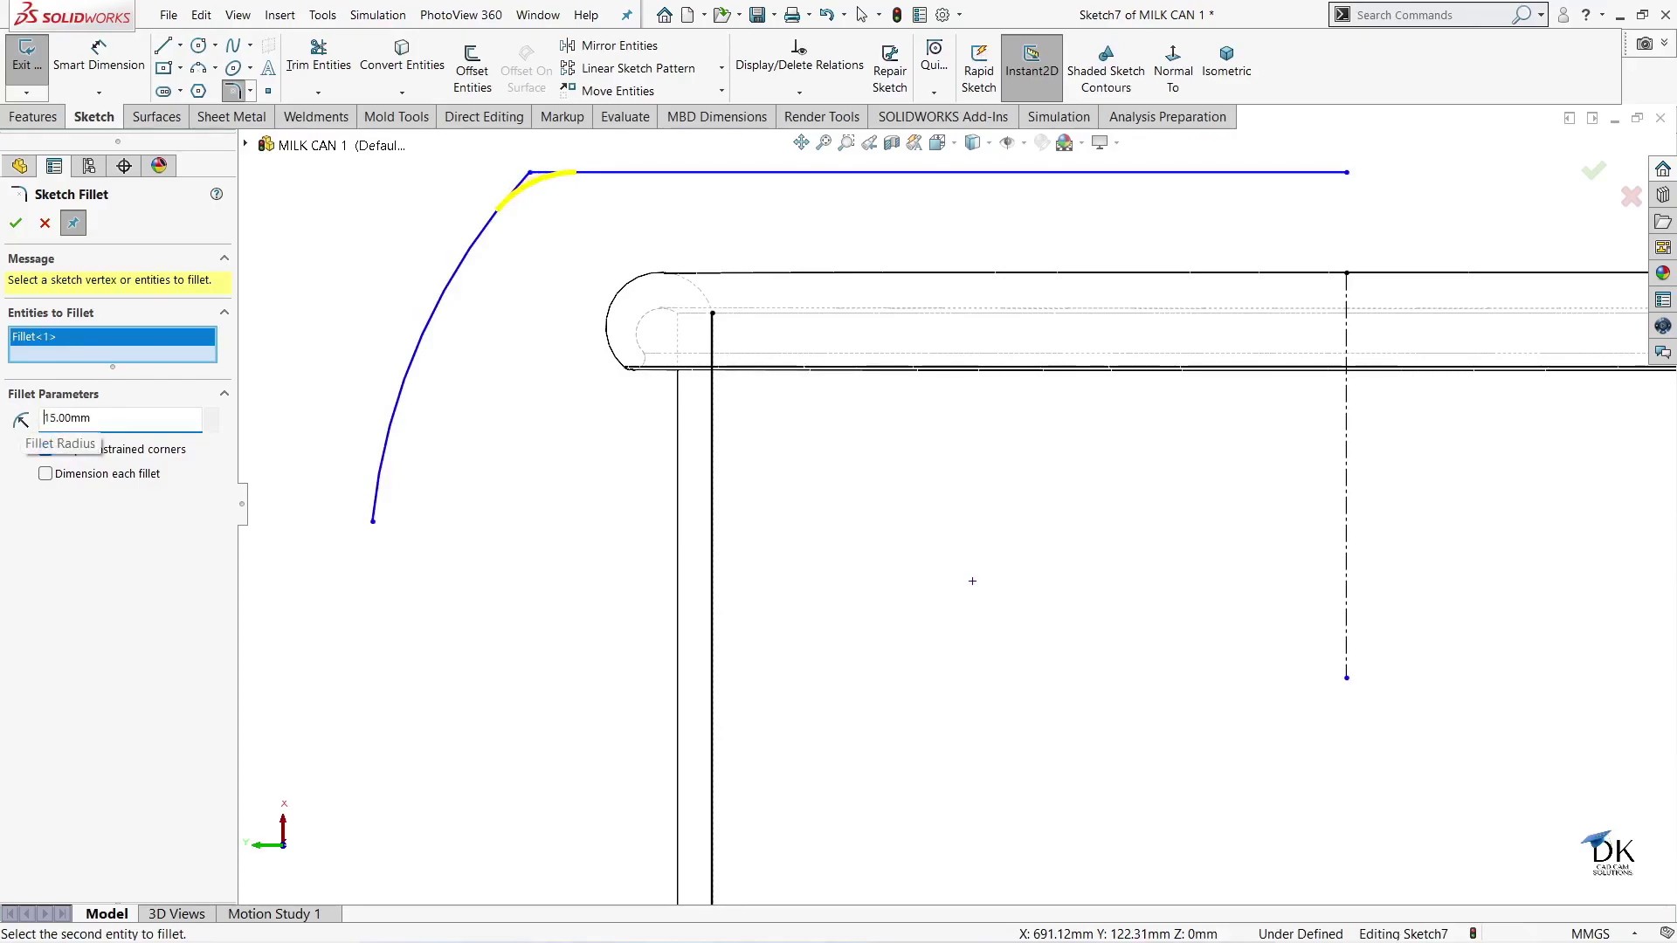
click(17, 223)
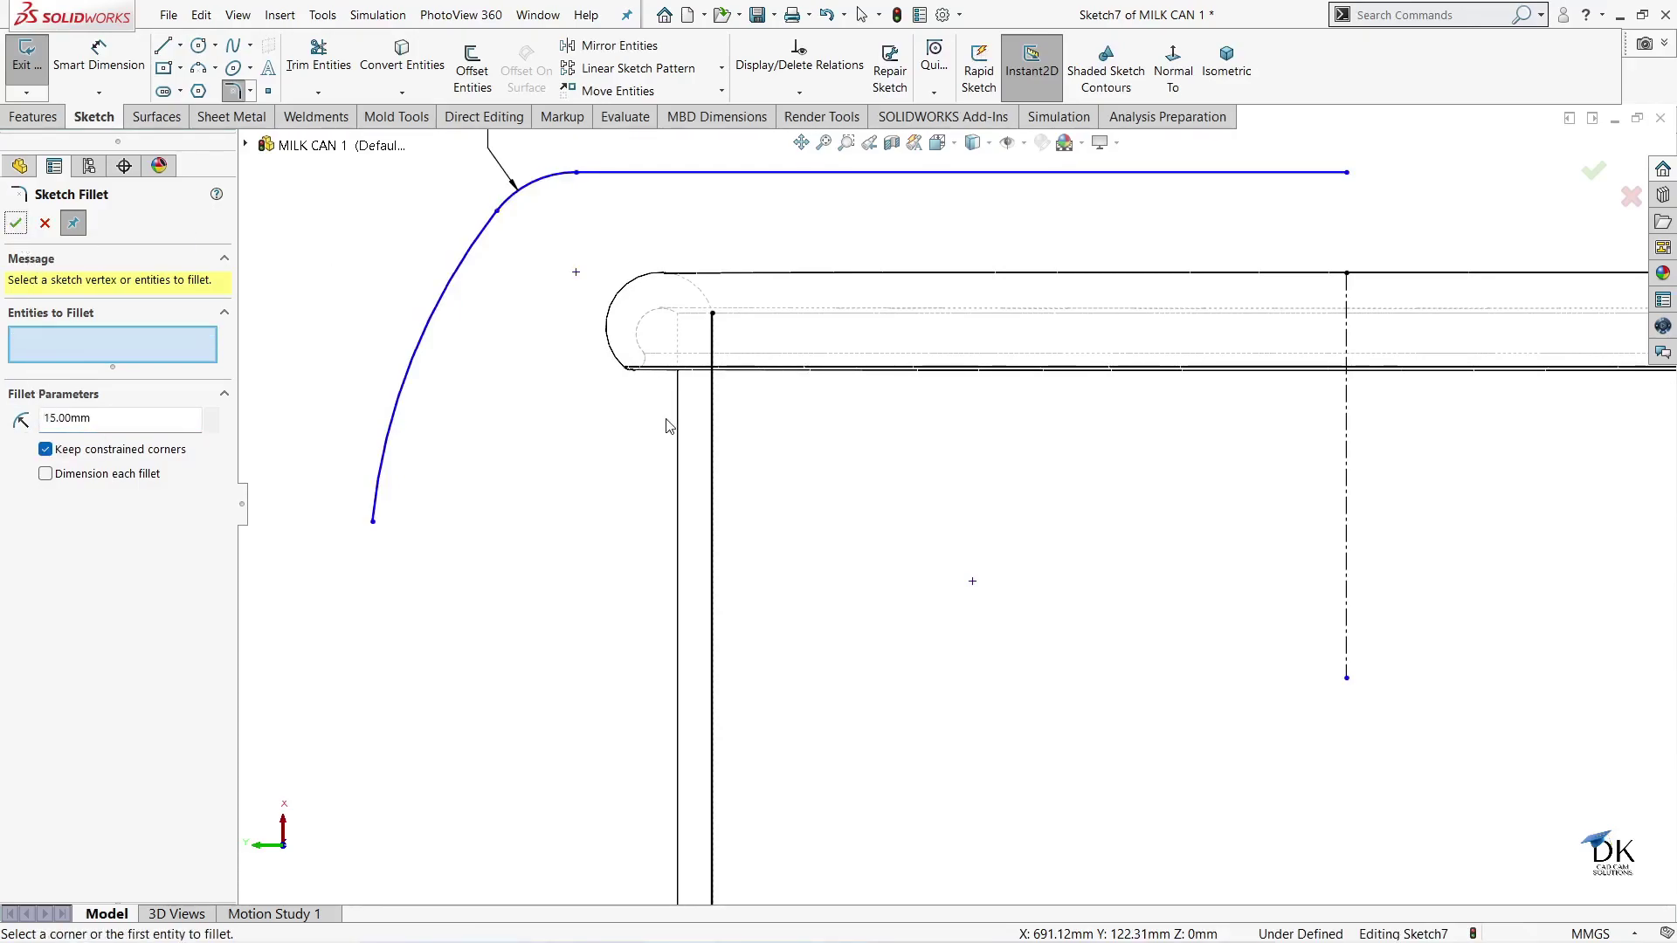
scroll(989, 477, up, 1)
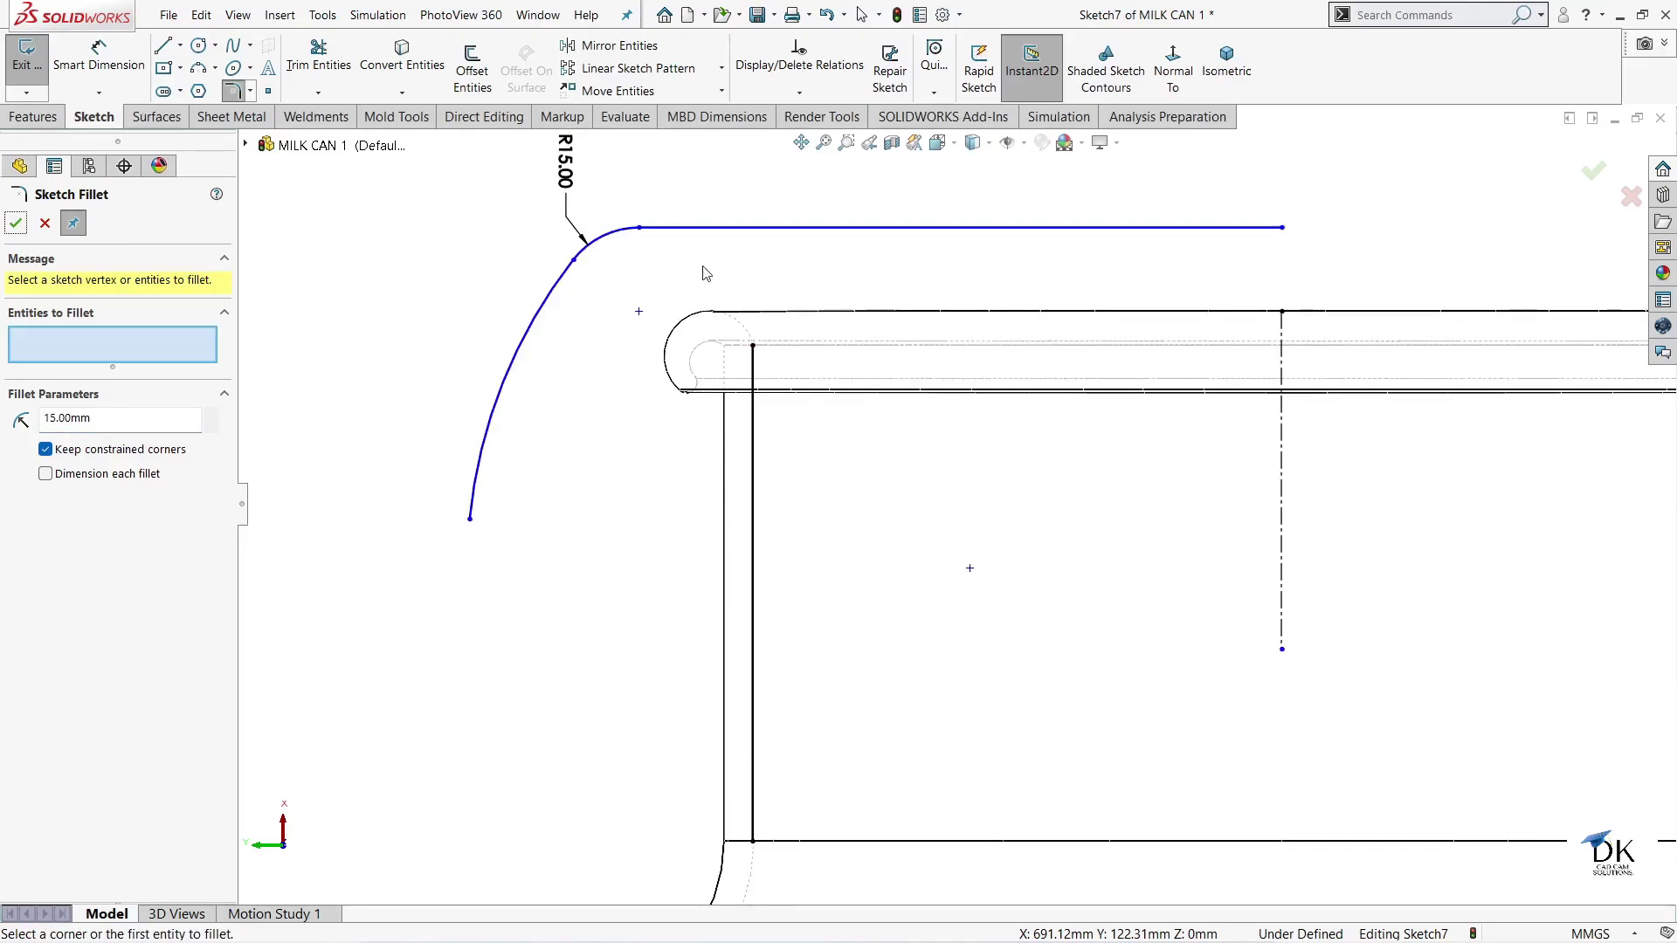
- Offset the filleted line-and-arc chain 5 mm inward, with Reverse checked
click(14, 225)
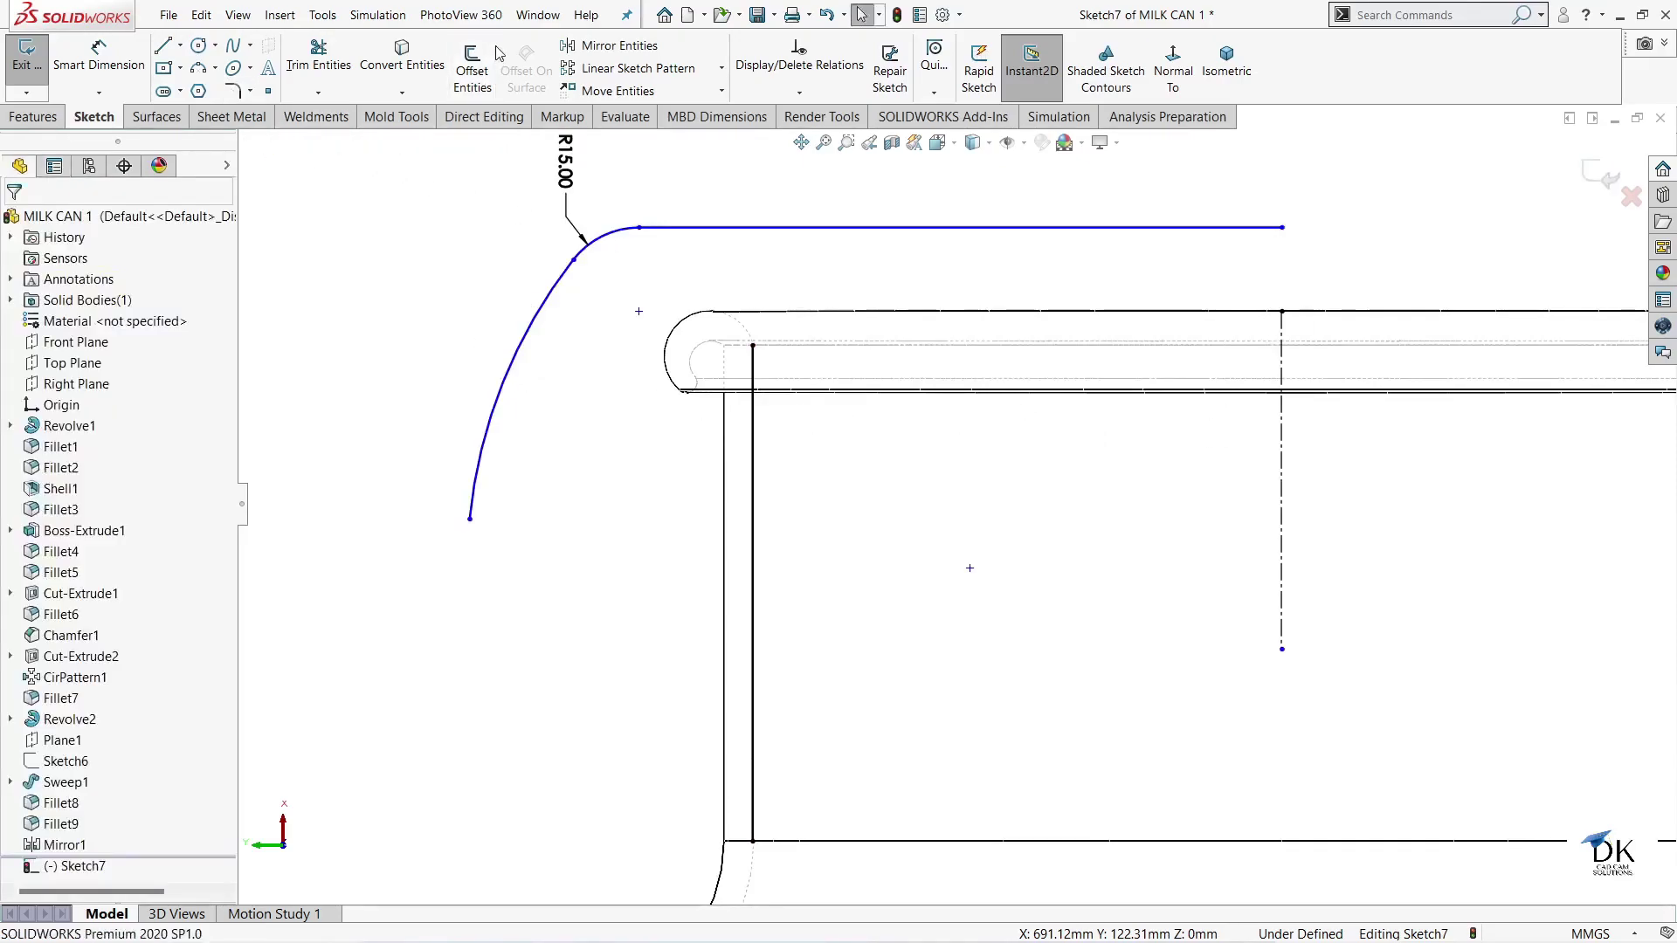
click(473, 68)
click(661, 232)
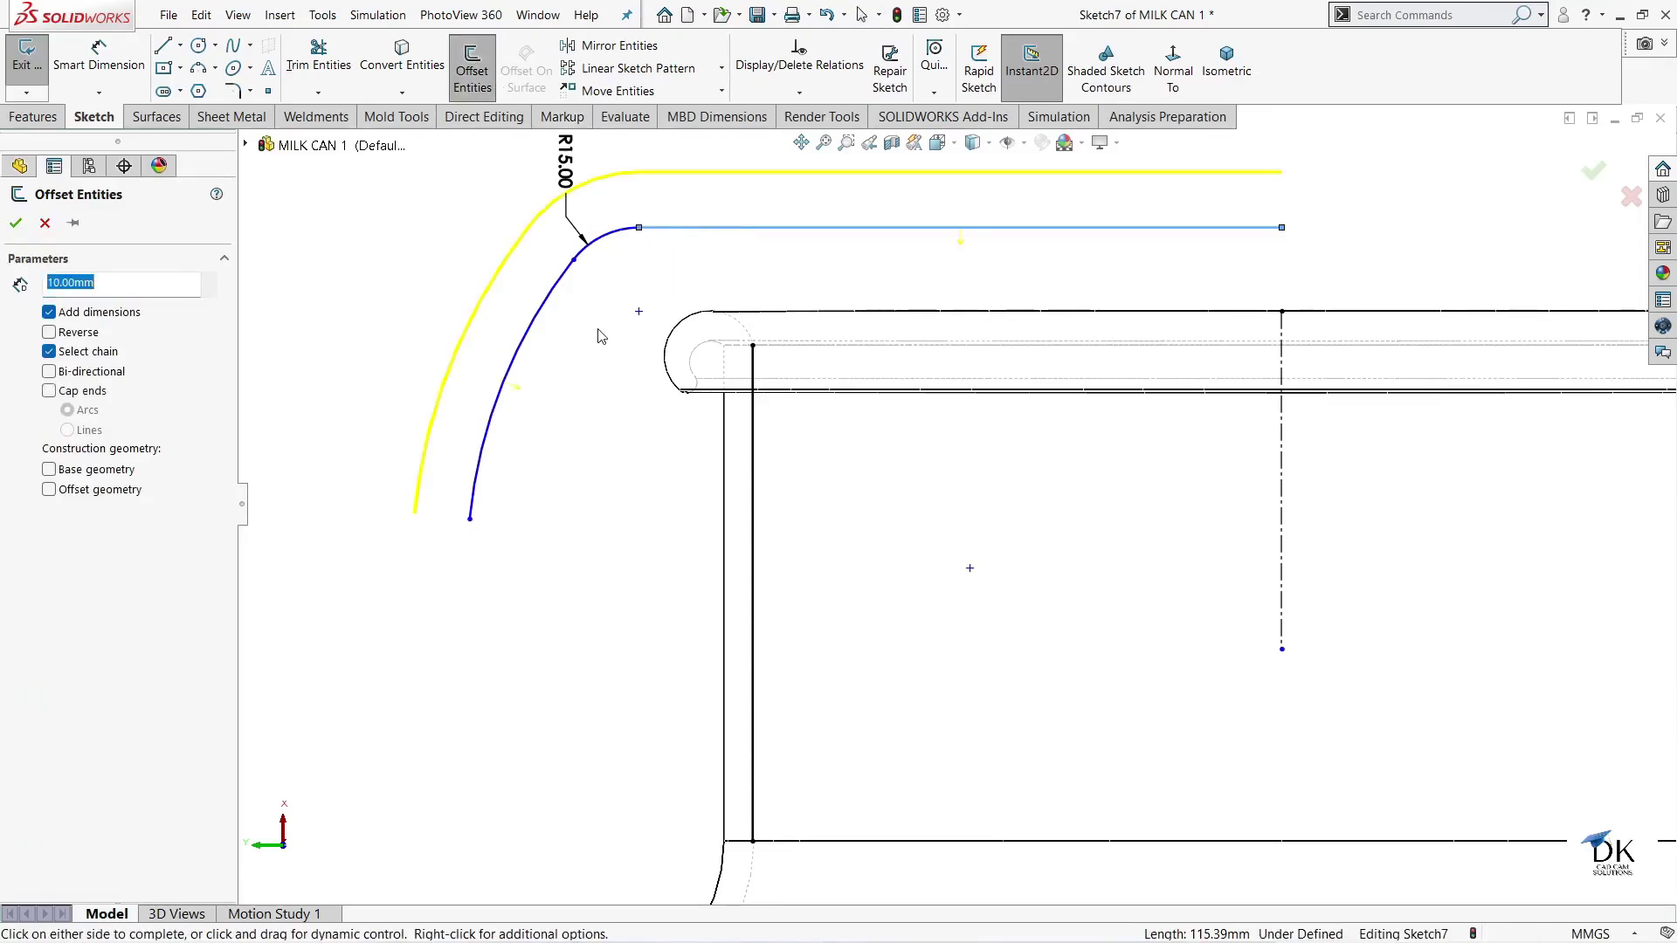
click(51, 333)
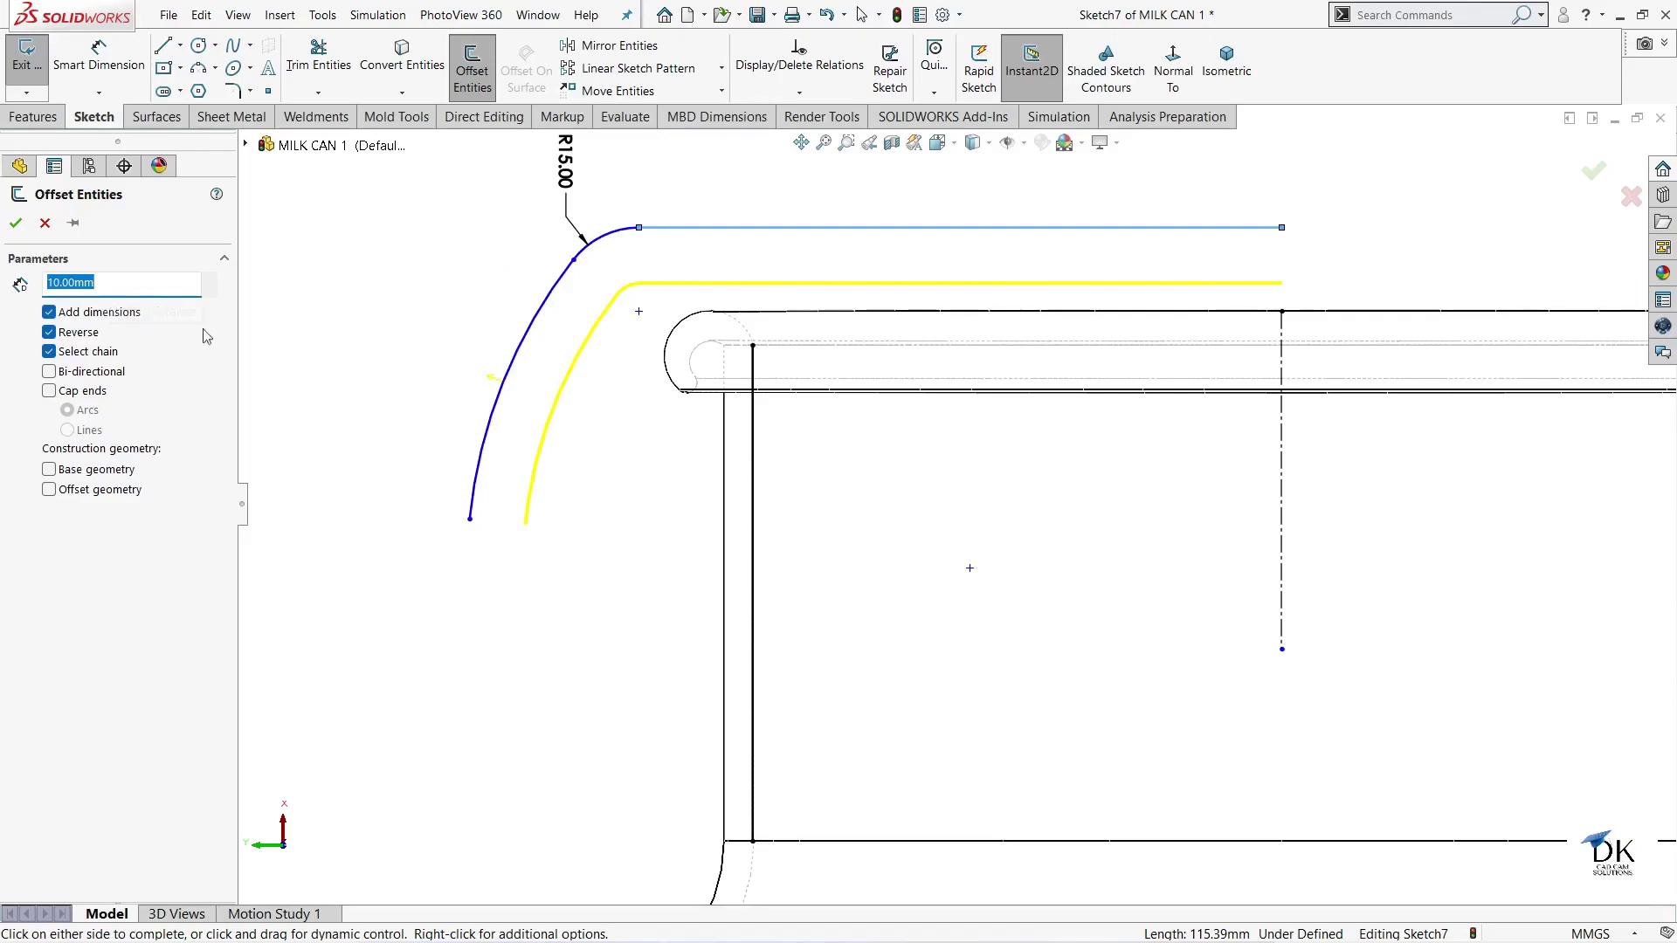
text(5)
key(Return)
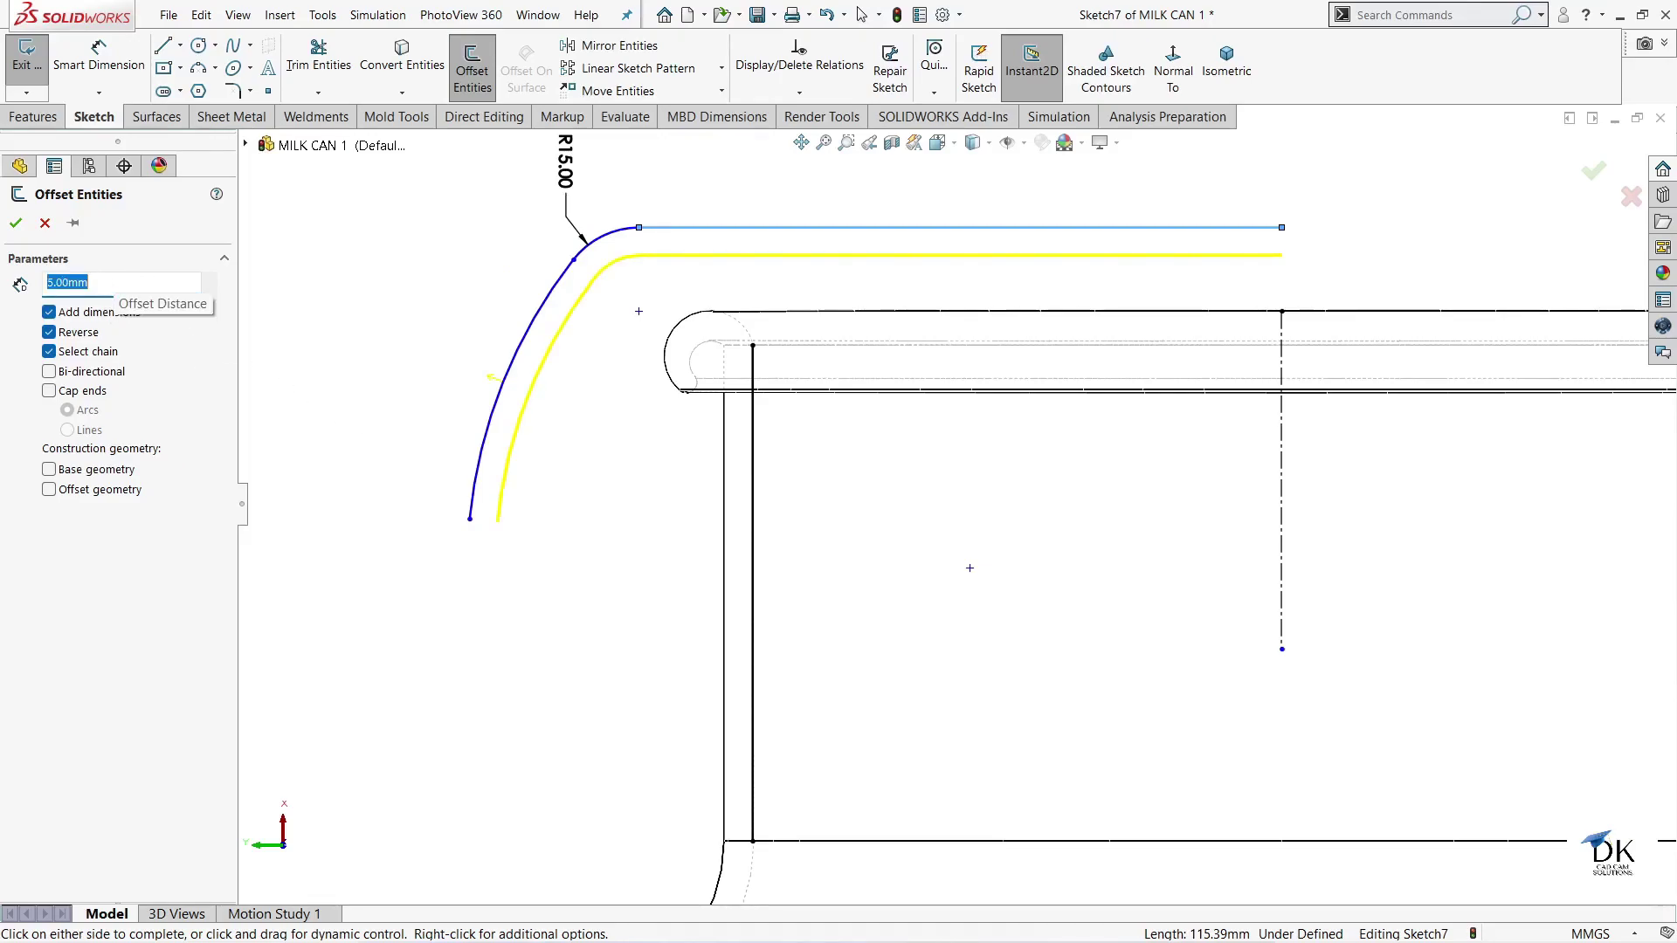
click(16, 223)
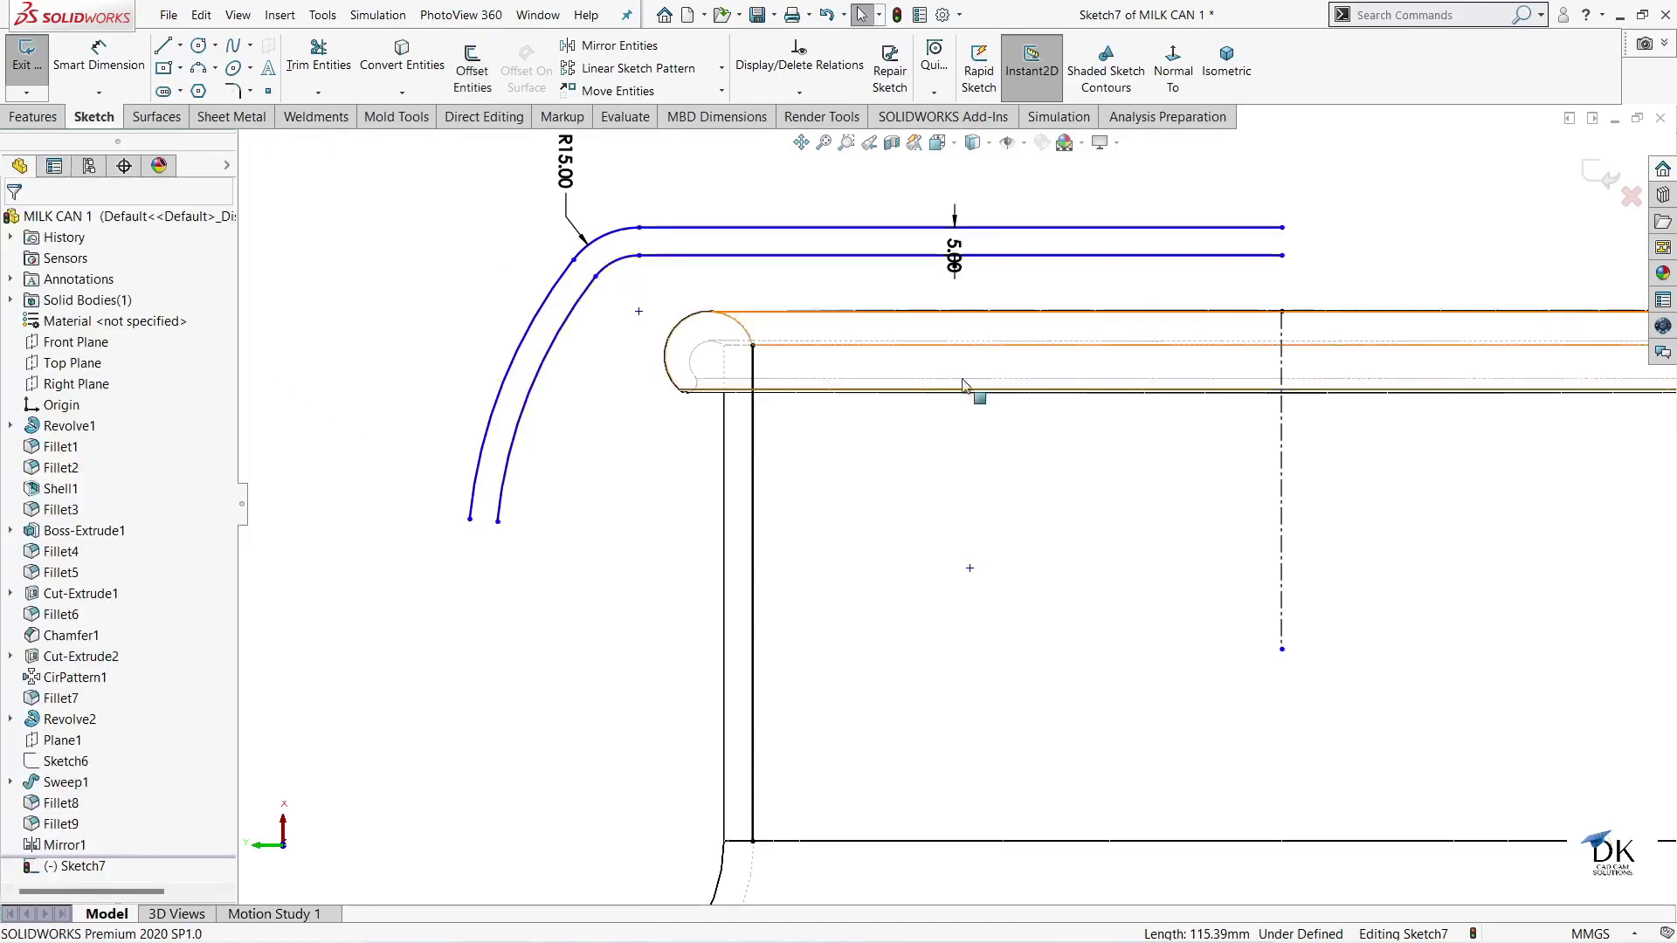
scroll(1235, 335, up, 1)
scroll(1236, 334, down, 2)
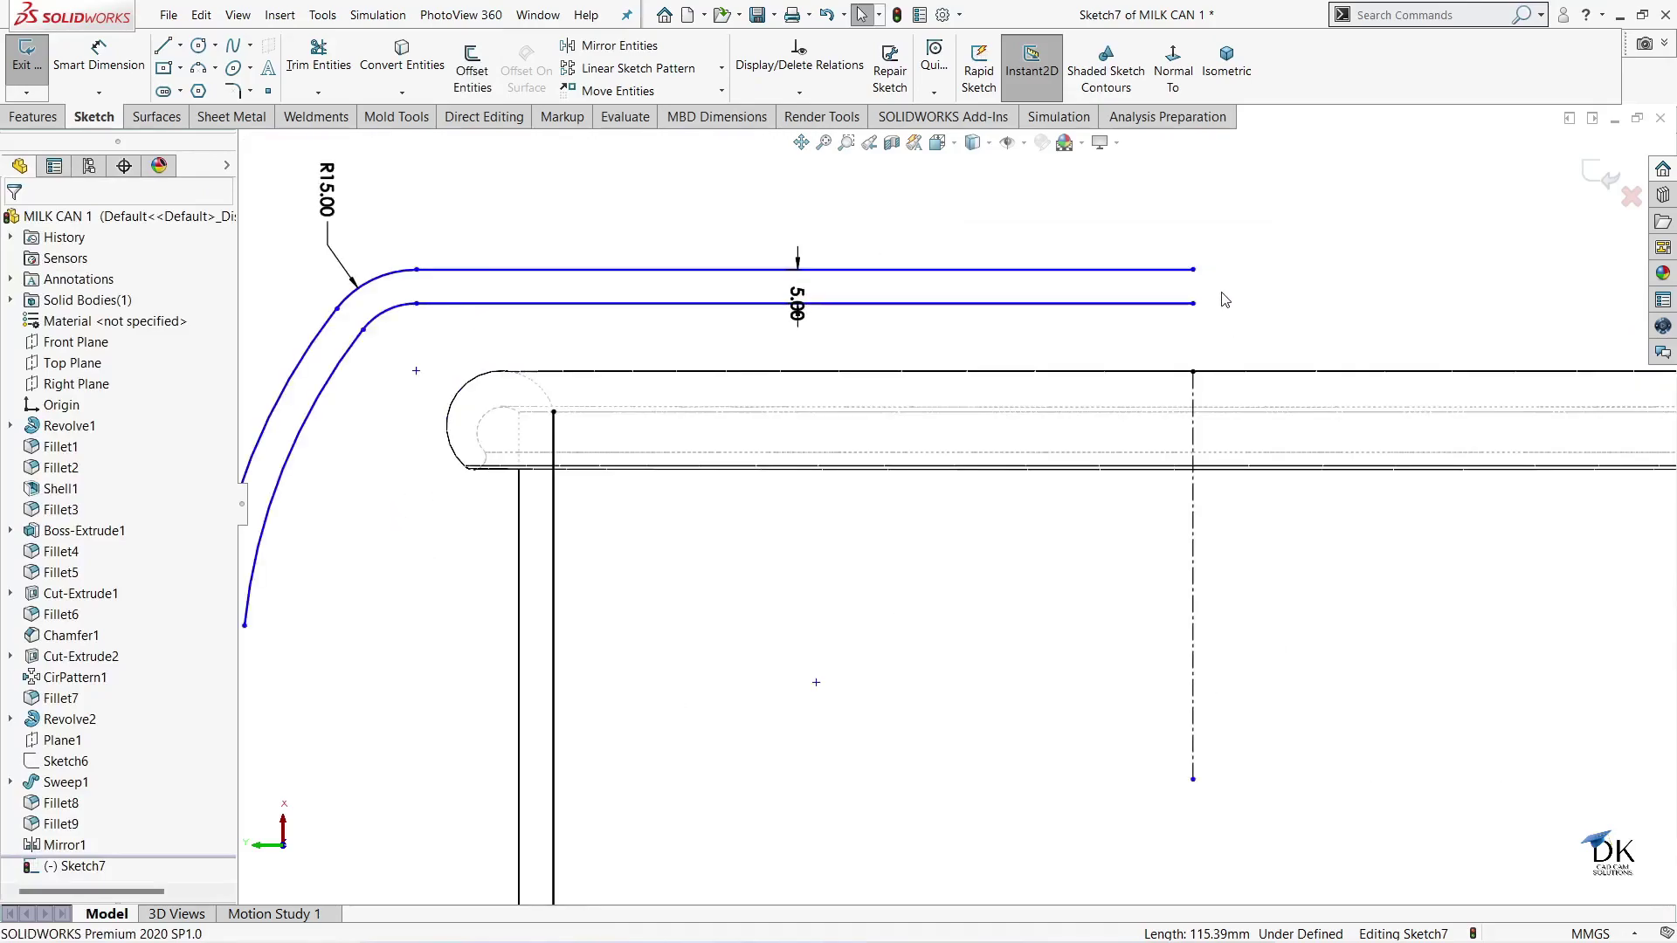
scroll(1222, 293, up, 1)
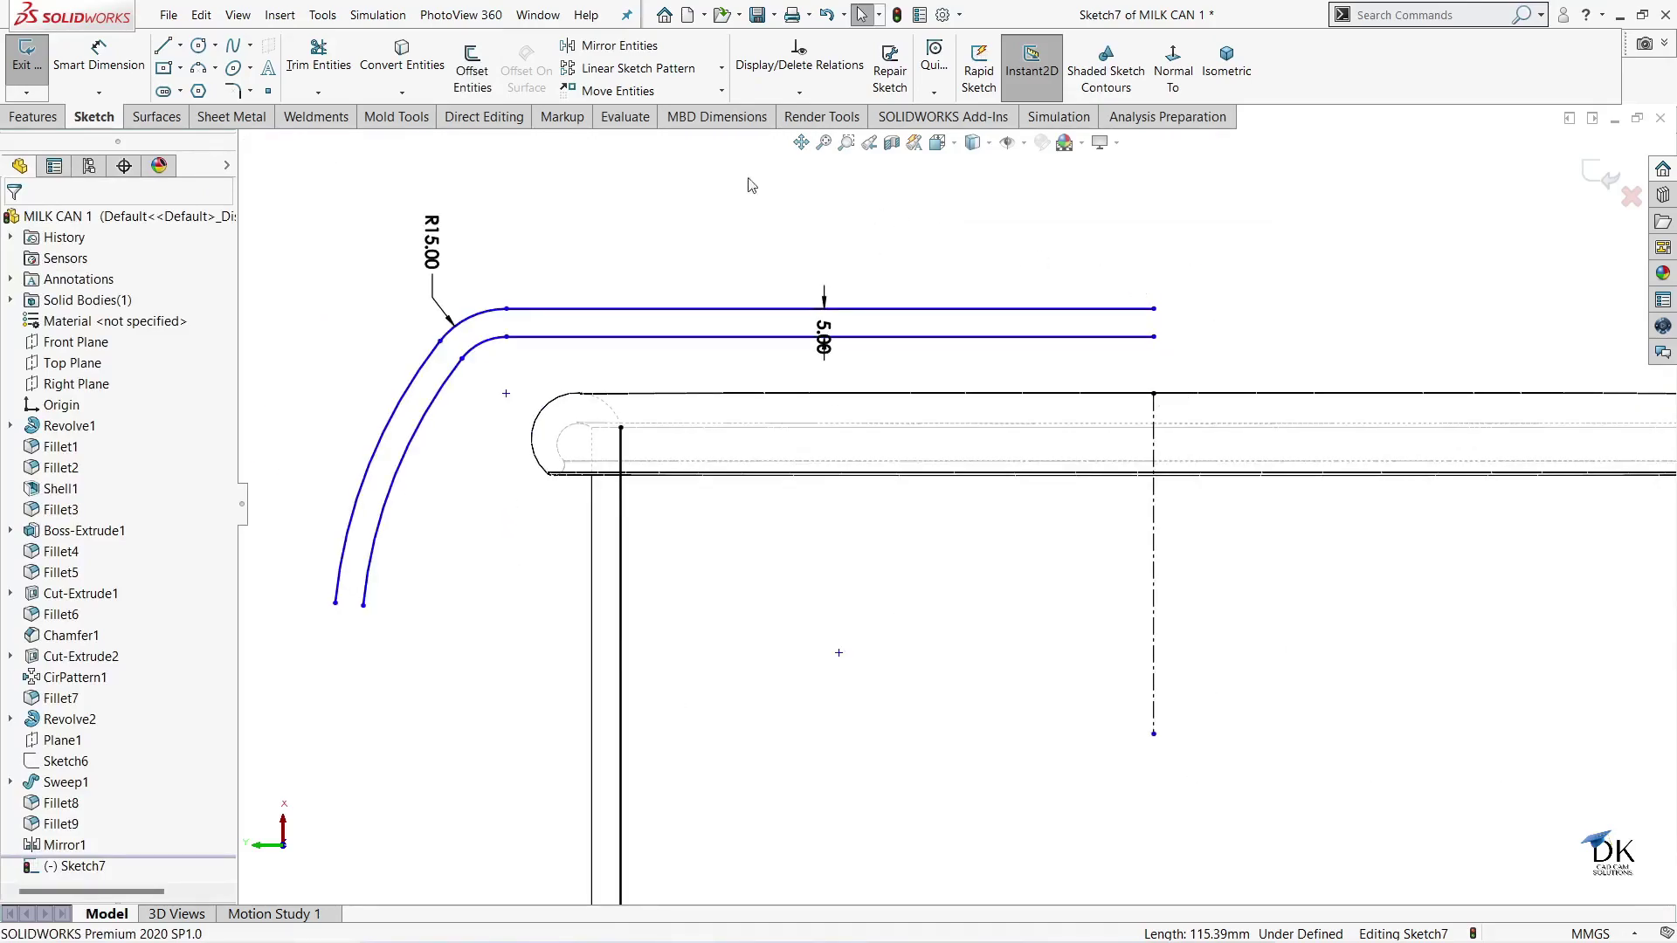
- Draw a centerline from the lid lines' right ends down to the revolve axis
click(181, 48)
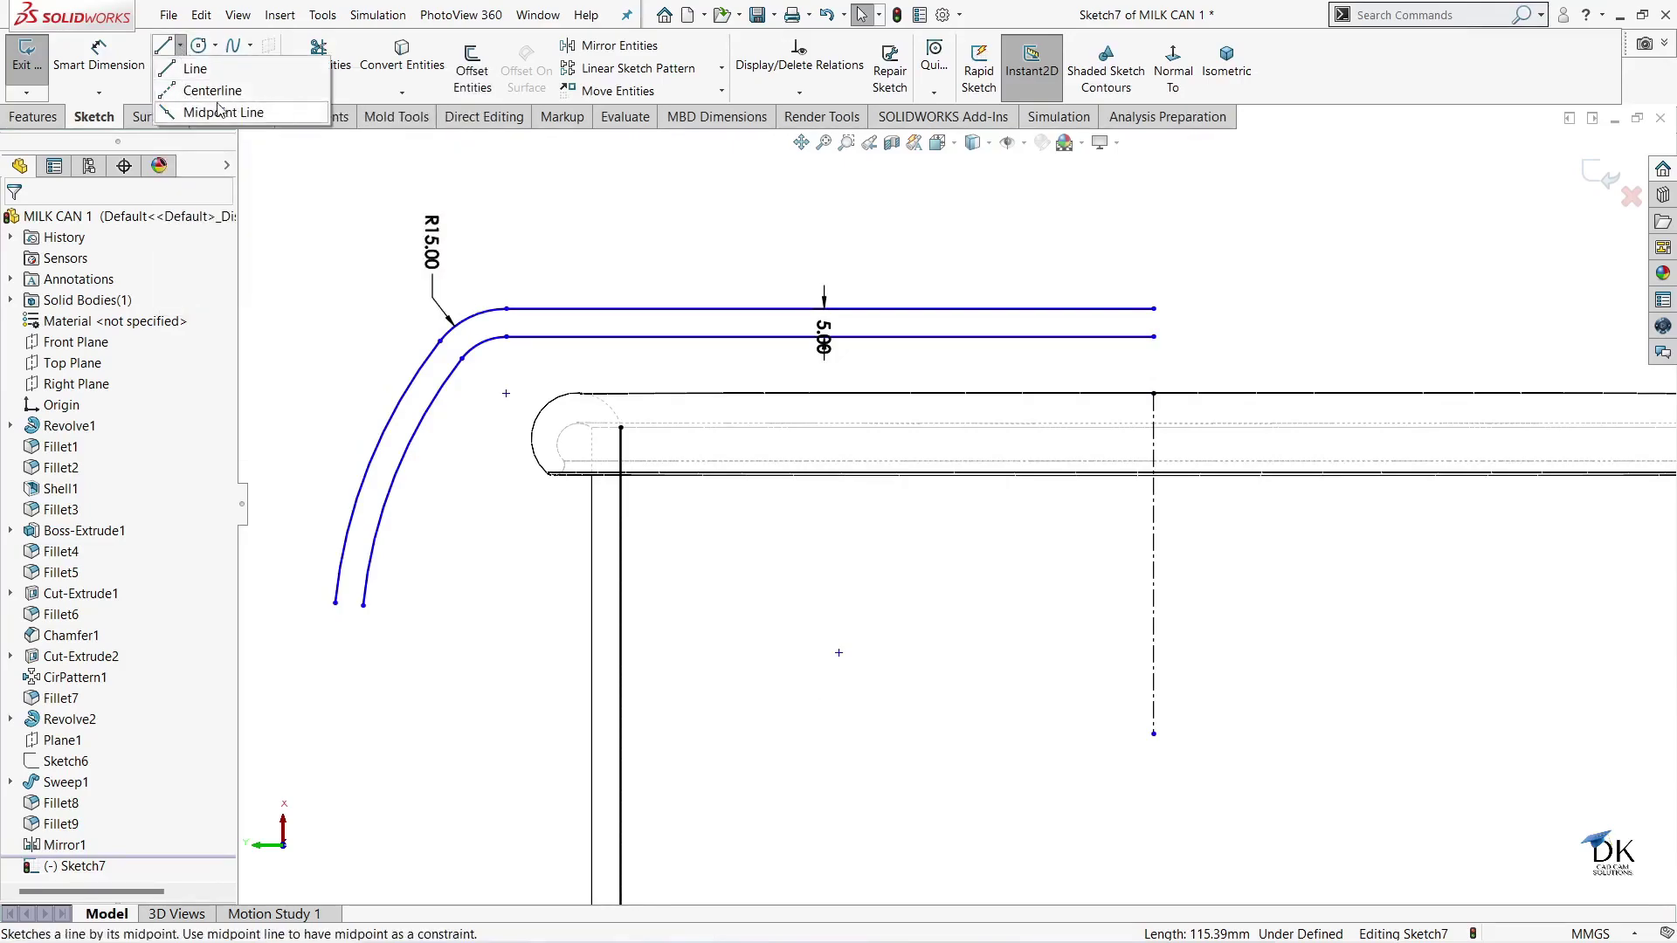
click(206, 87)
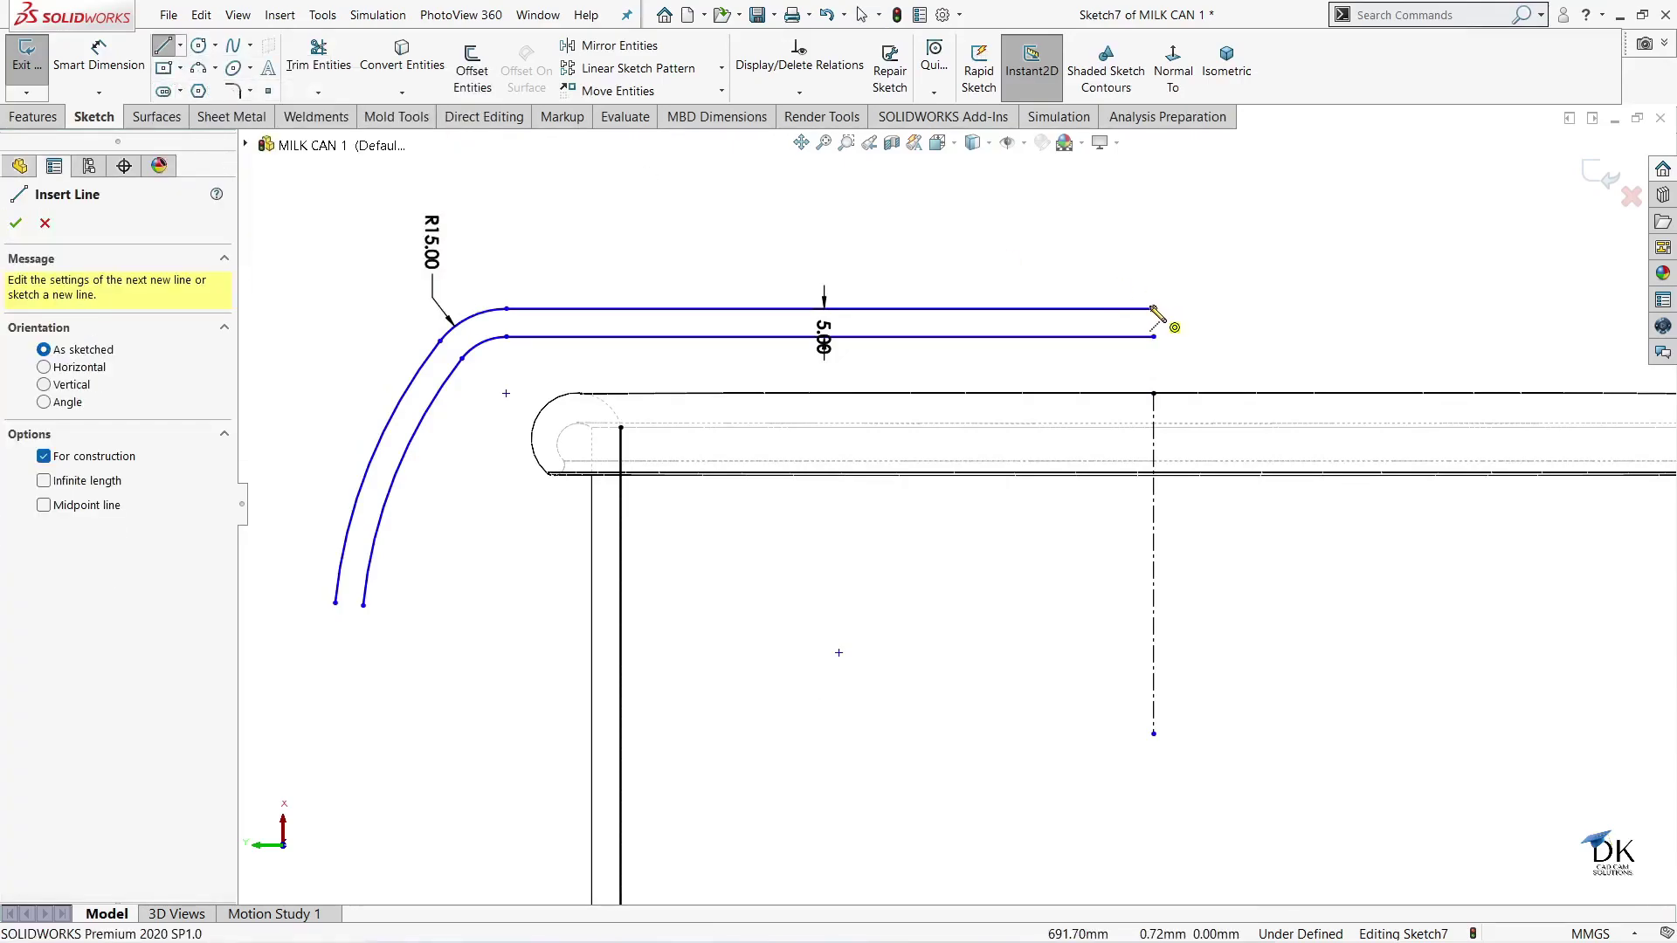
click(1153, 309)
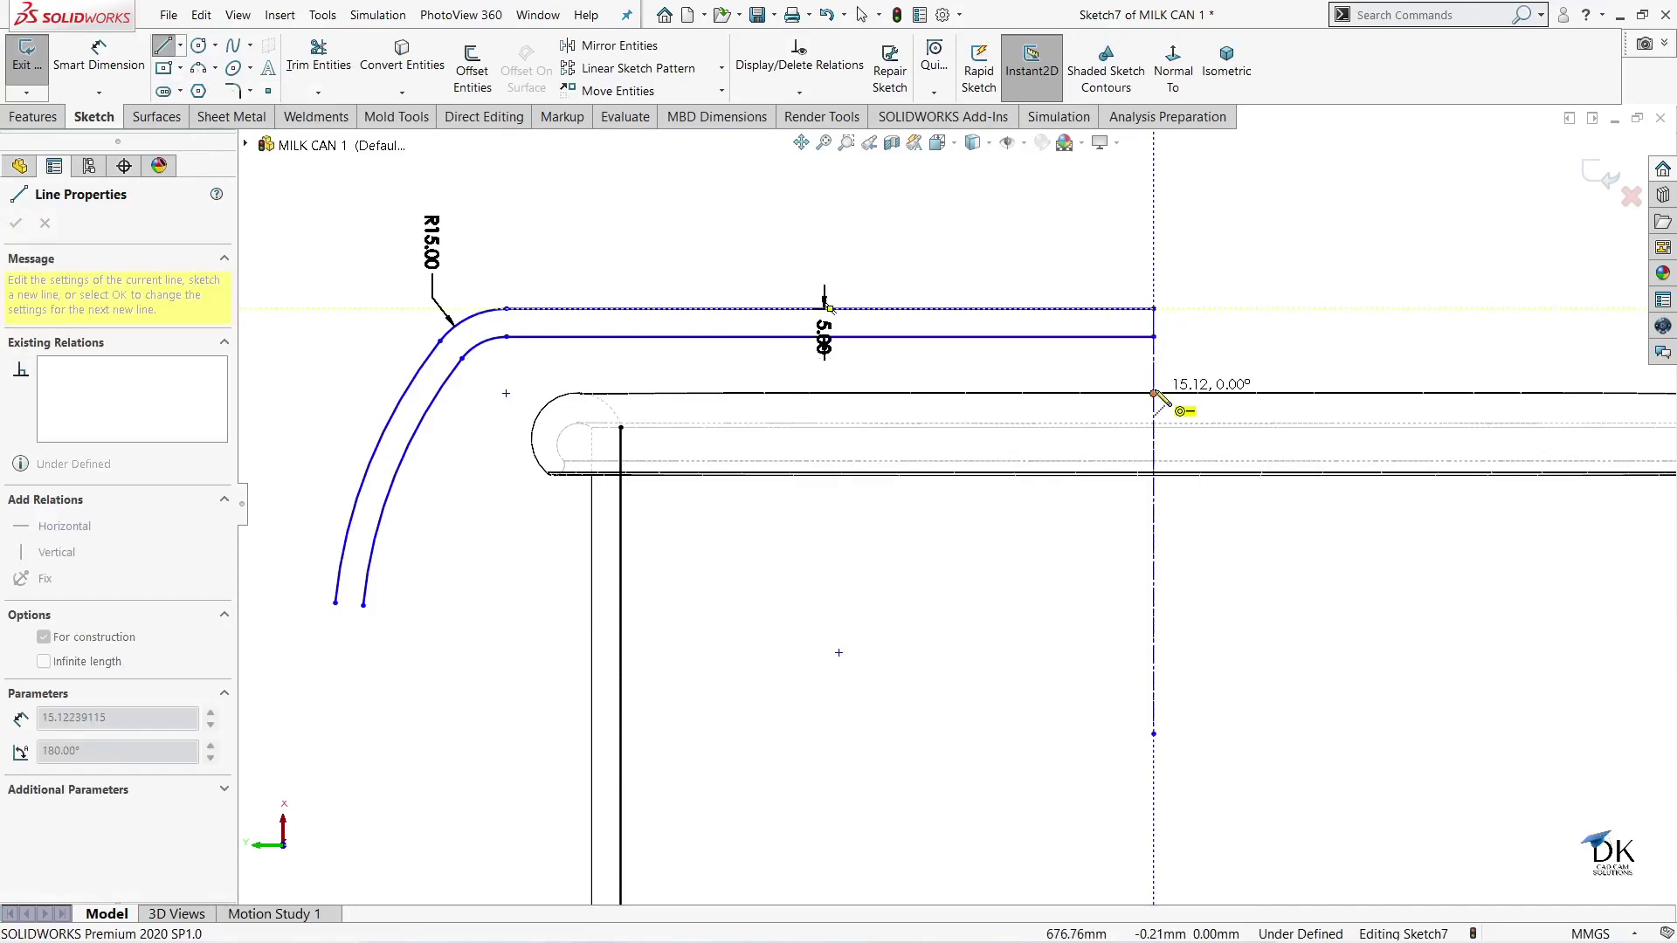
right_click(1219, 234)
click(1266, 255)
scroll(744, 528, up, 2)
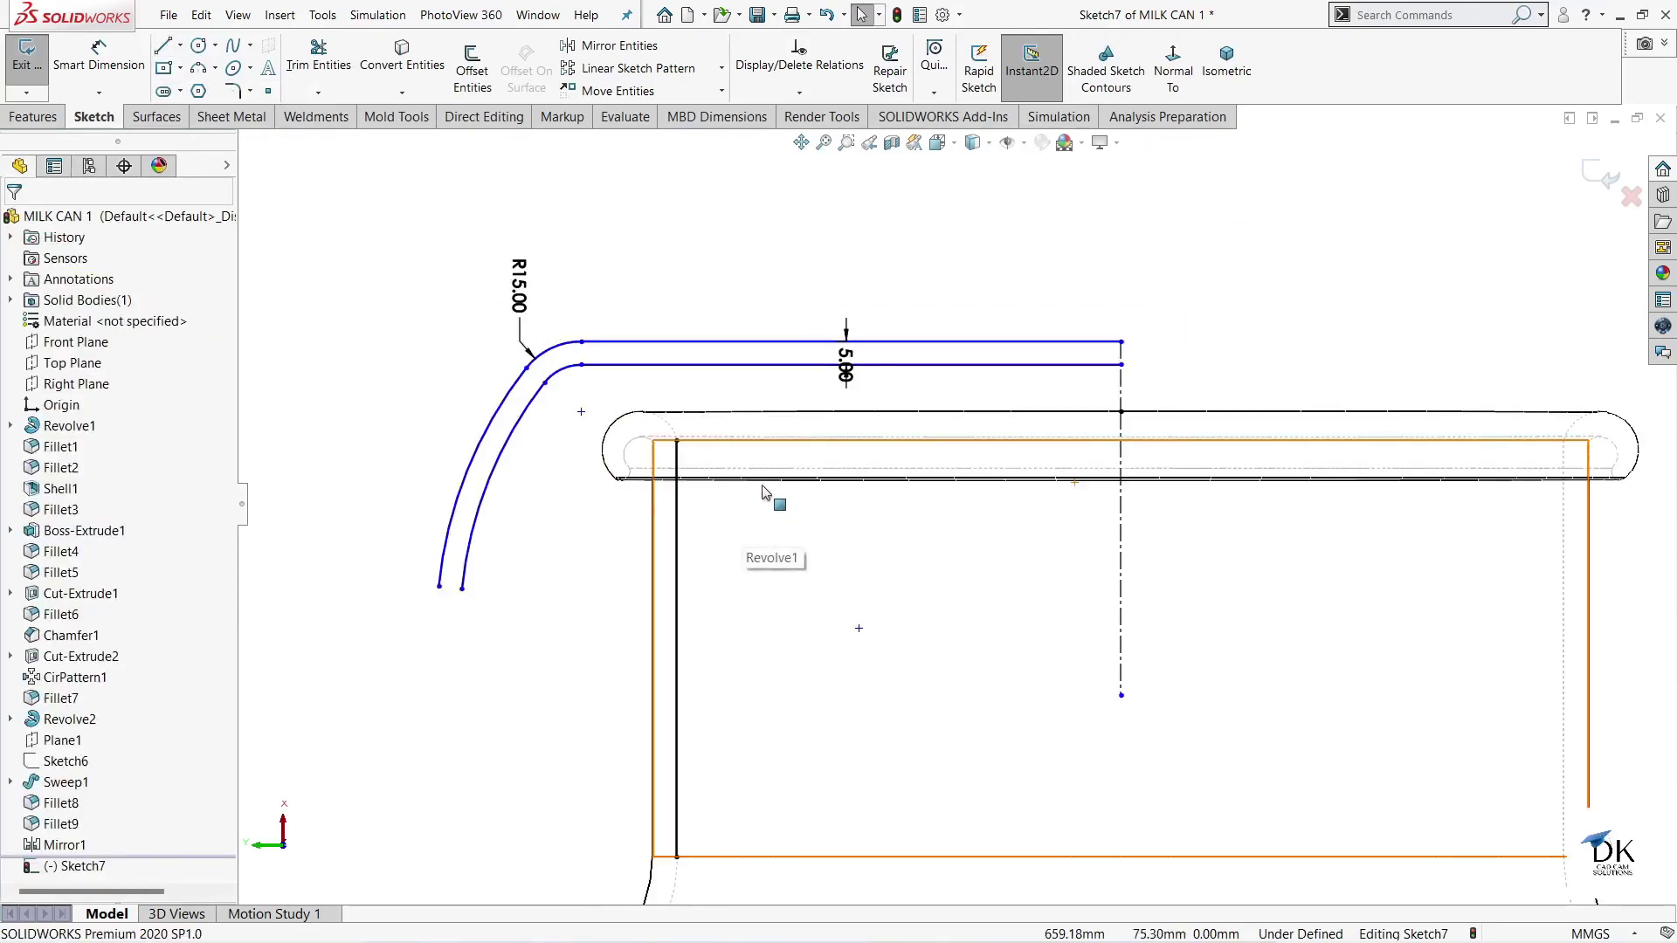
scroll(543, 426, down, 2)
scroll(592, 424, down, 1)
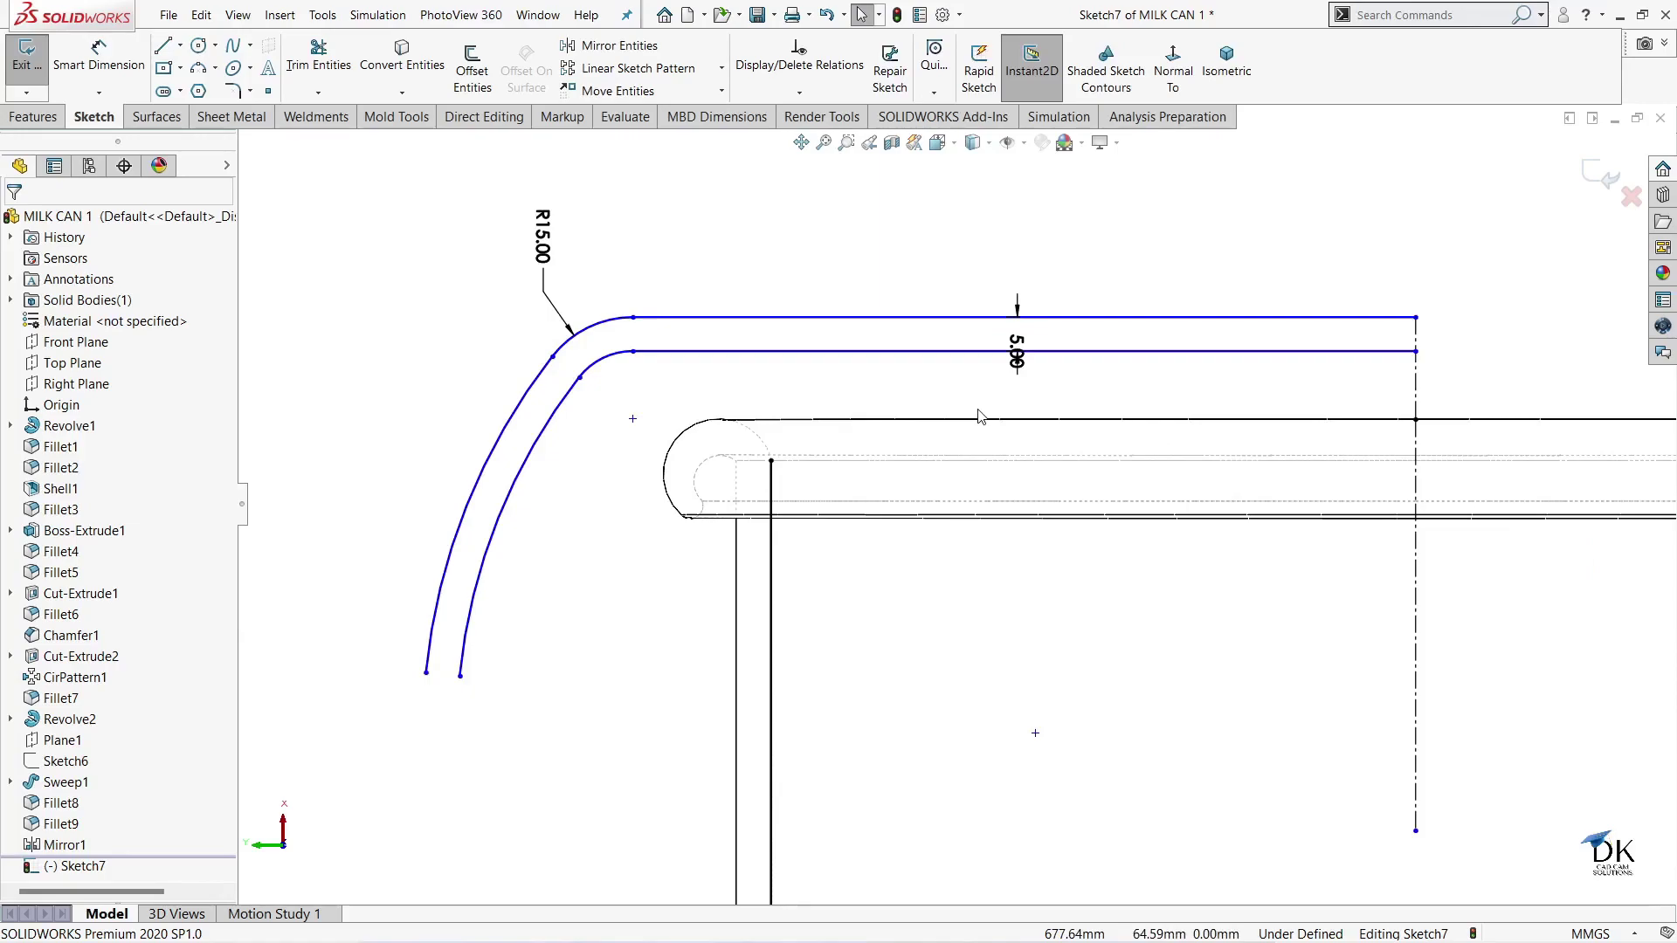
- Cap the two profile curves' open lower ends with an R2.50 three-point arc
click(200, 69)
click(427, 673)
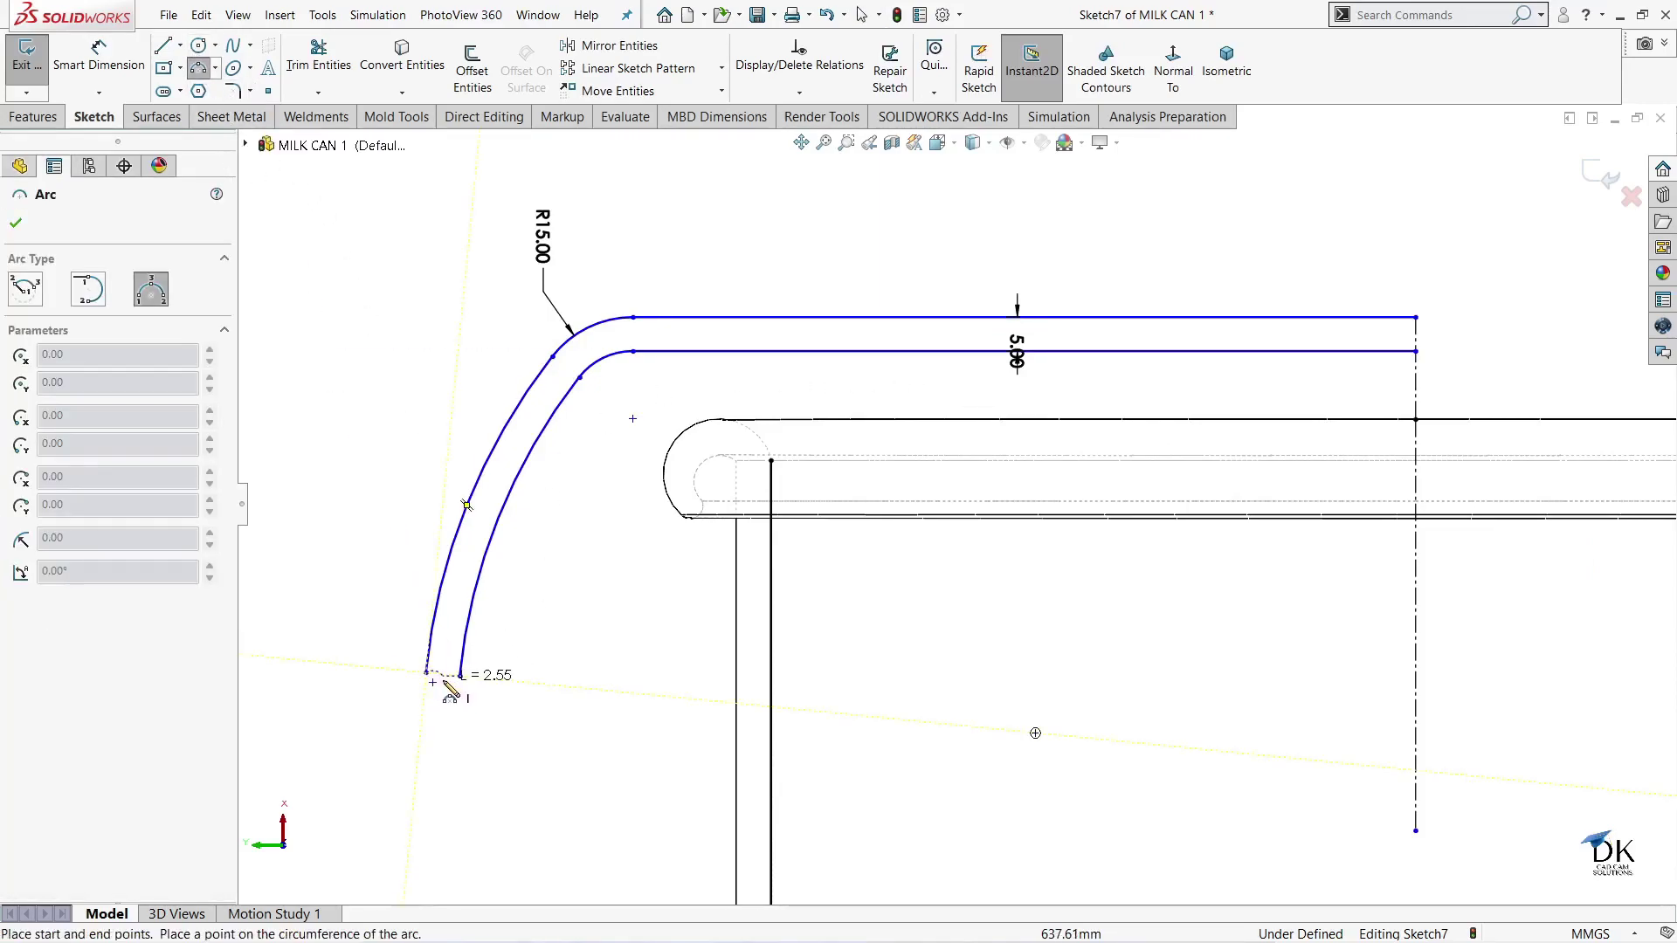
click(460, 675)
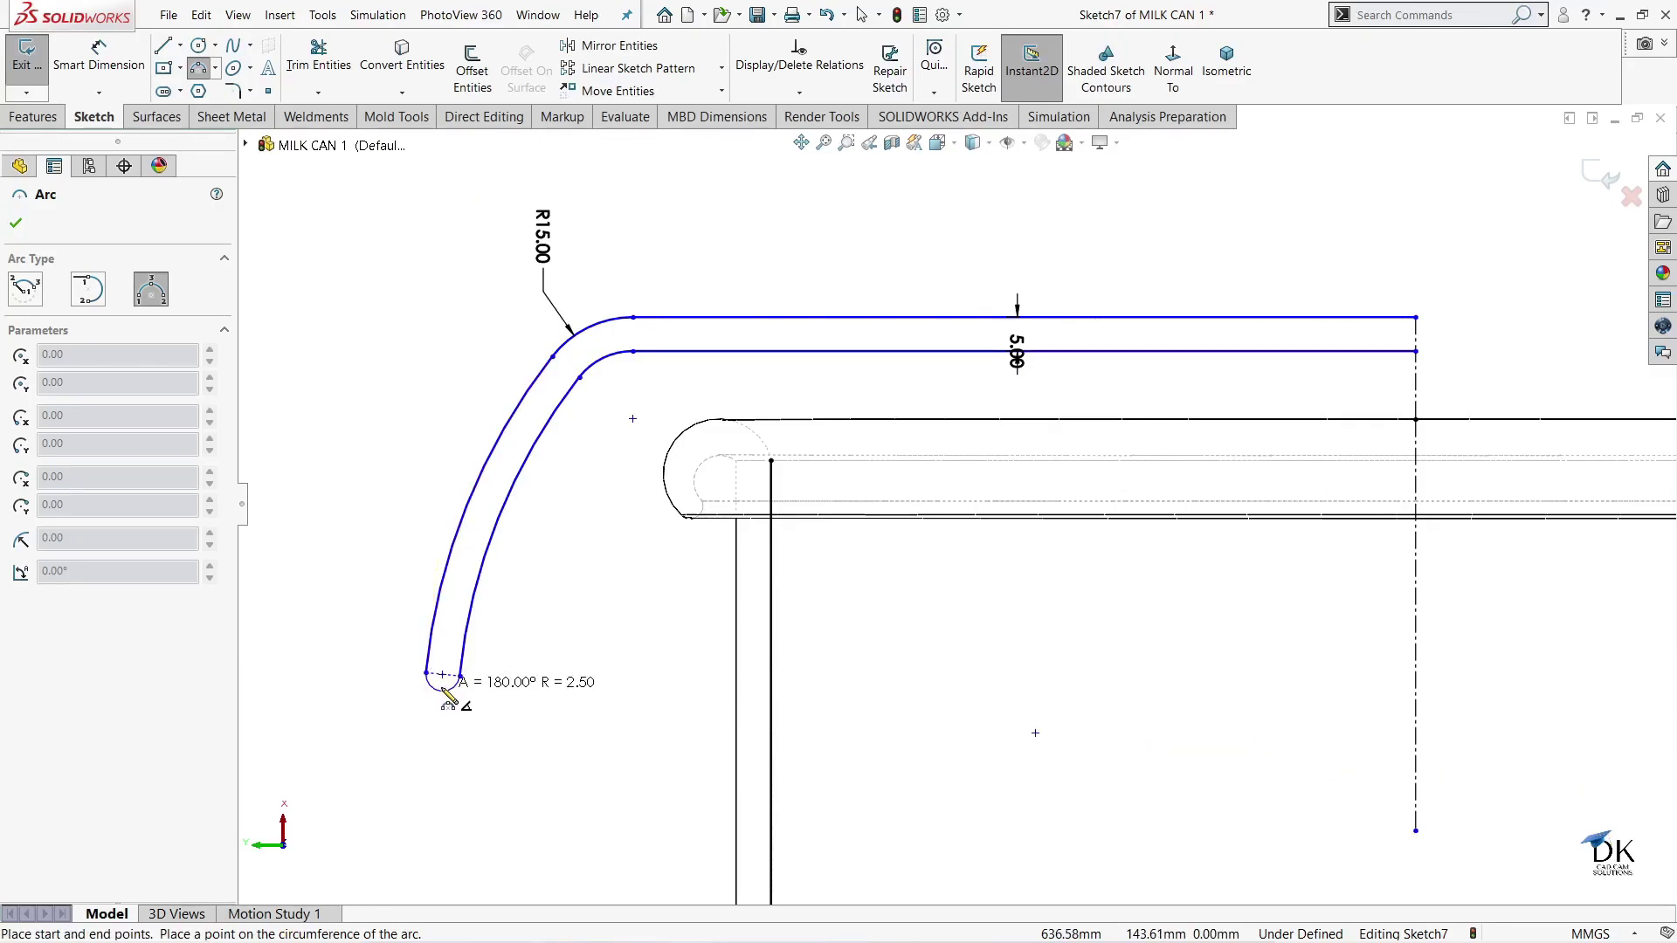
click(447, 694)
right_click(395, 463)
click(418, 471)
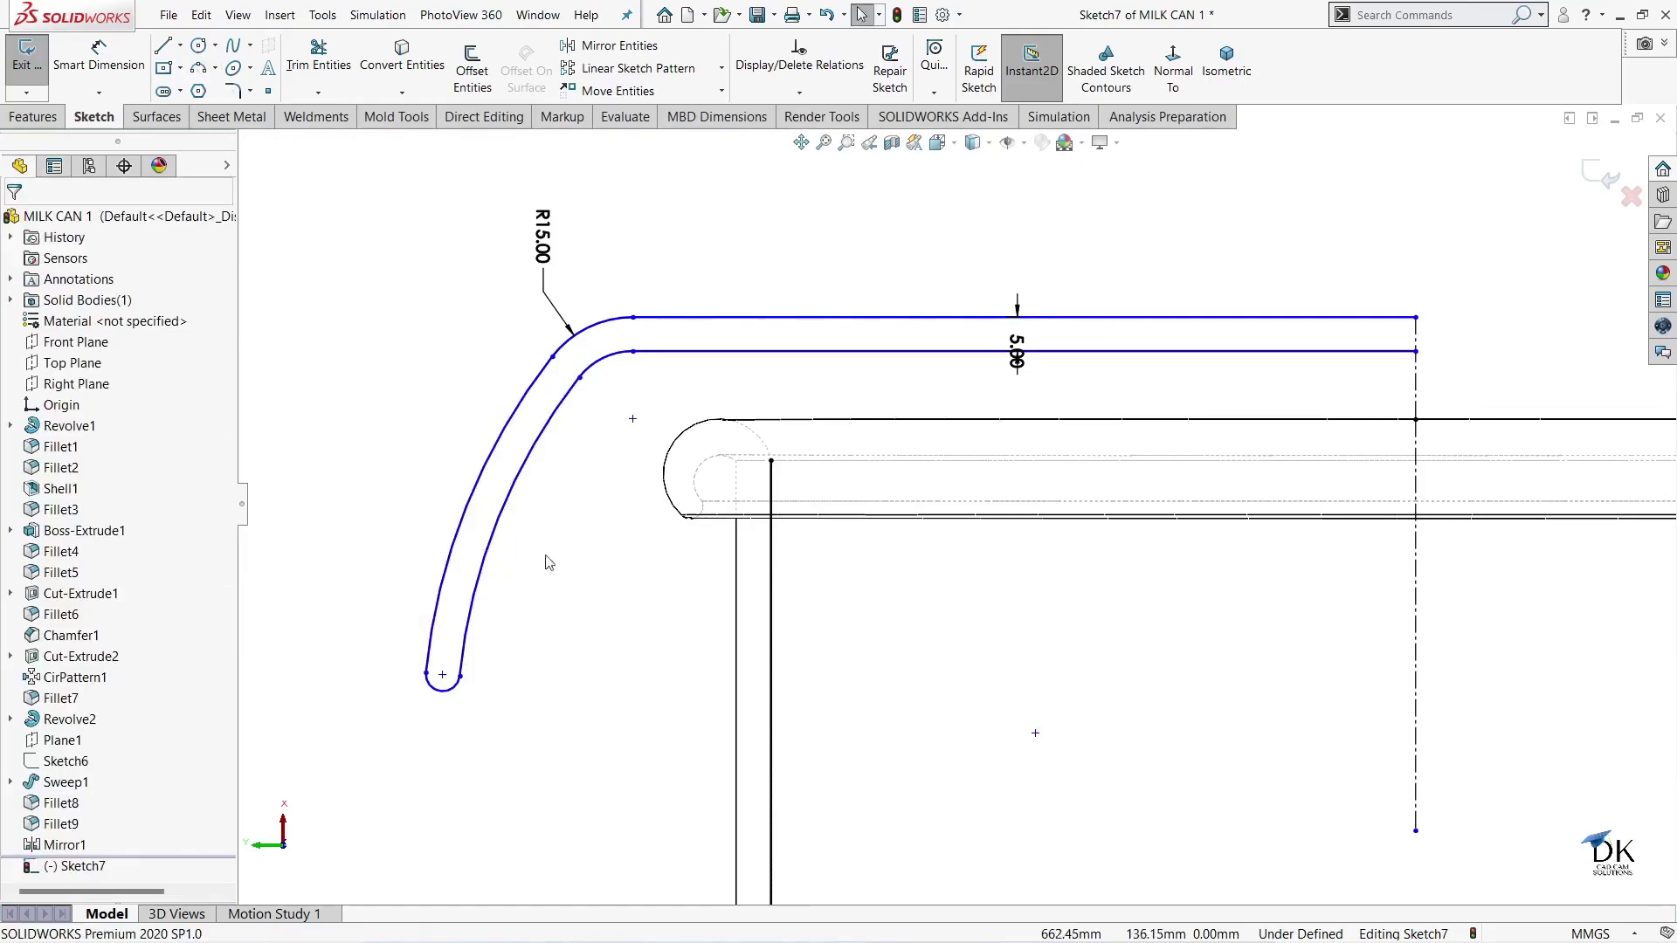
scroll(768, 652, up, 1)
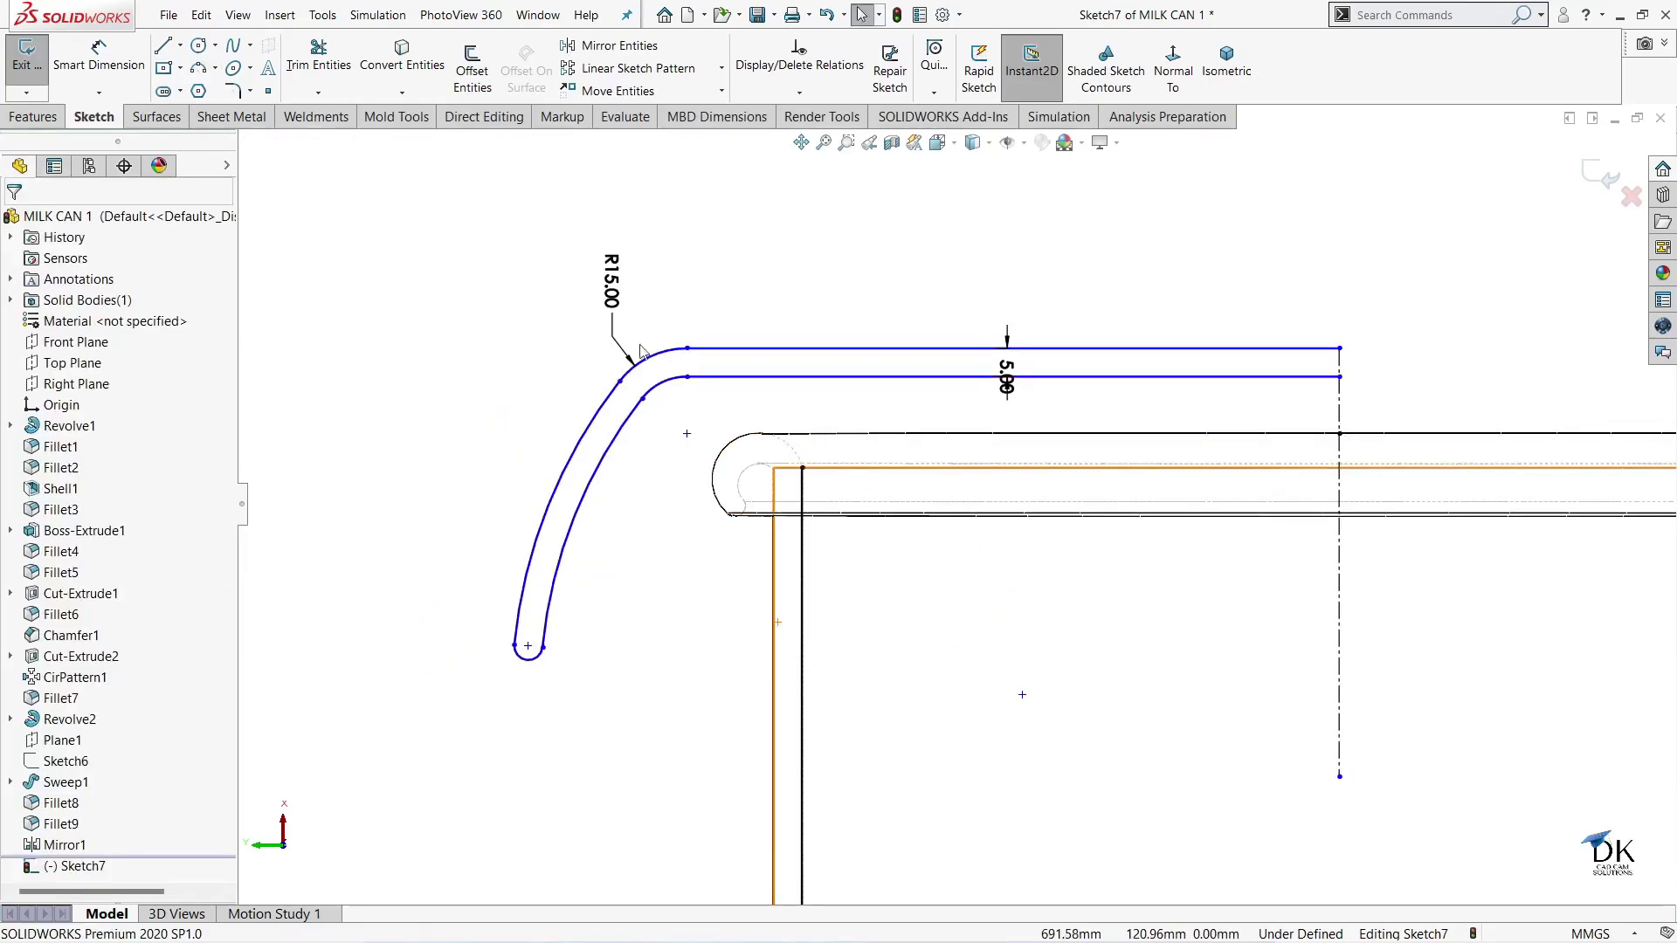
- Dimension the gap between the lower lid line and the edge below as 1 mm
click(98, 58)
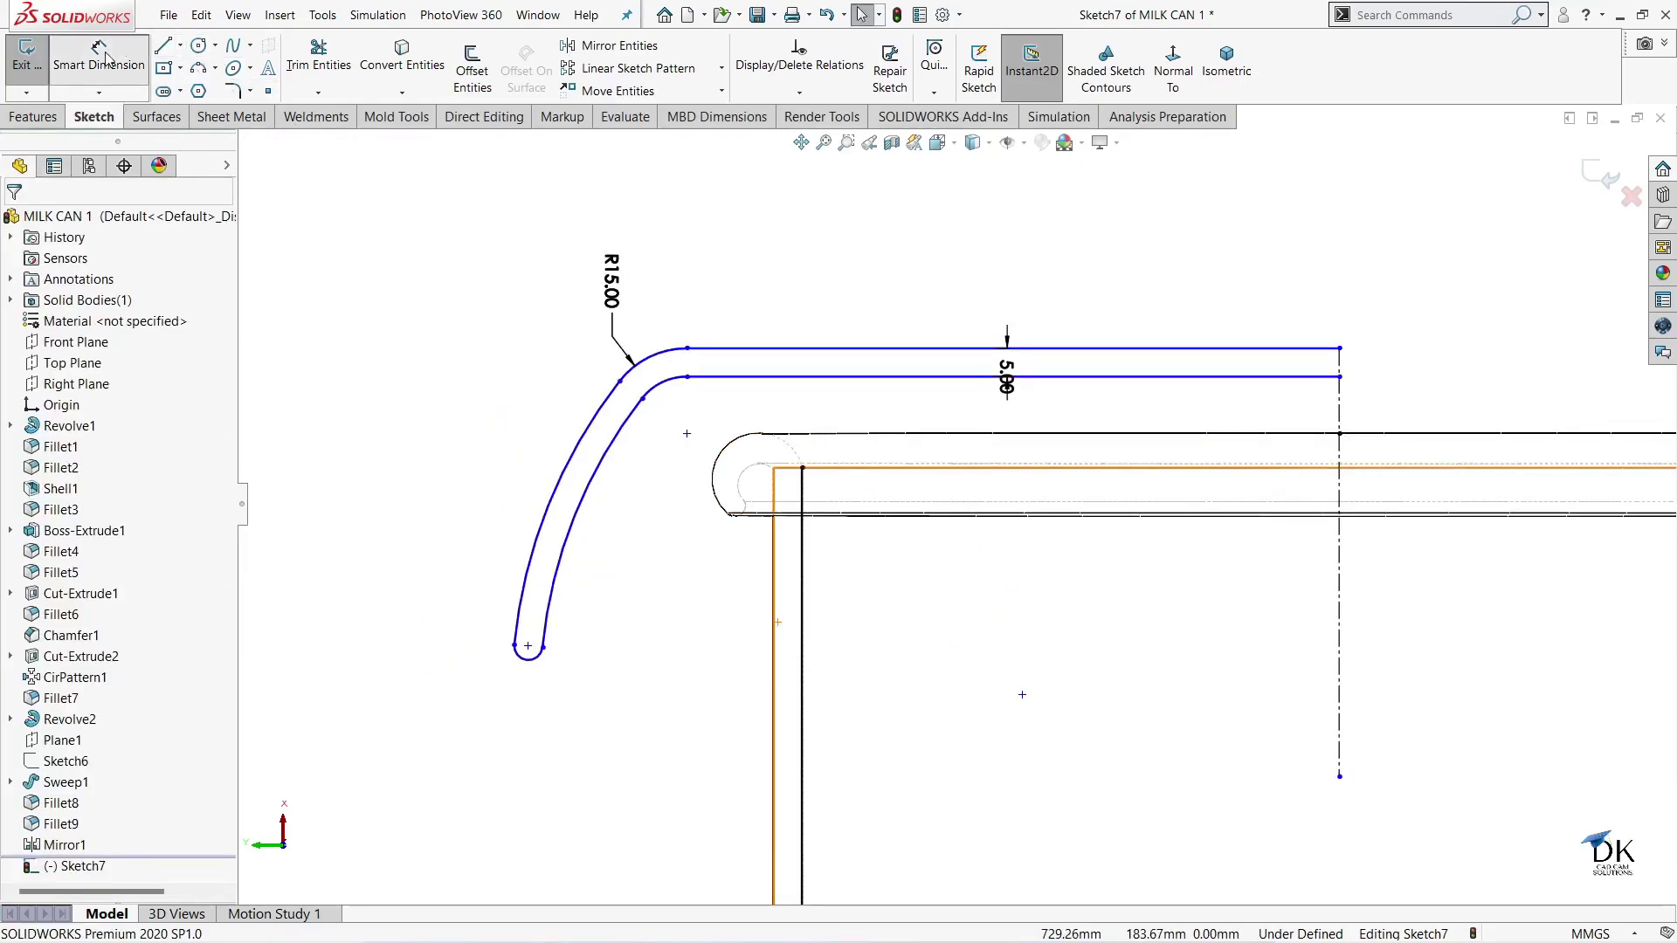
click(949, 381)
click(947, 433)
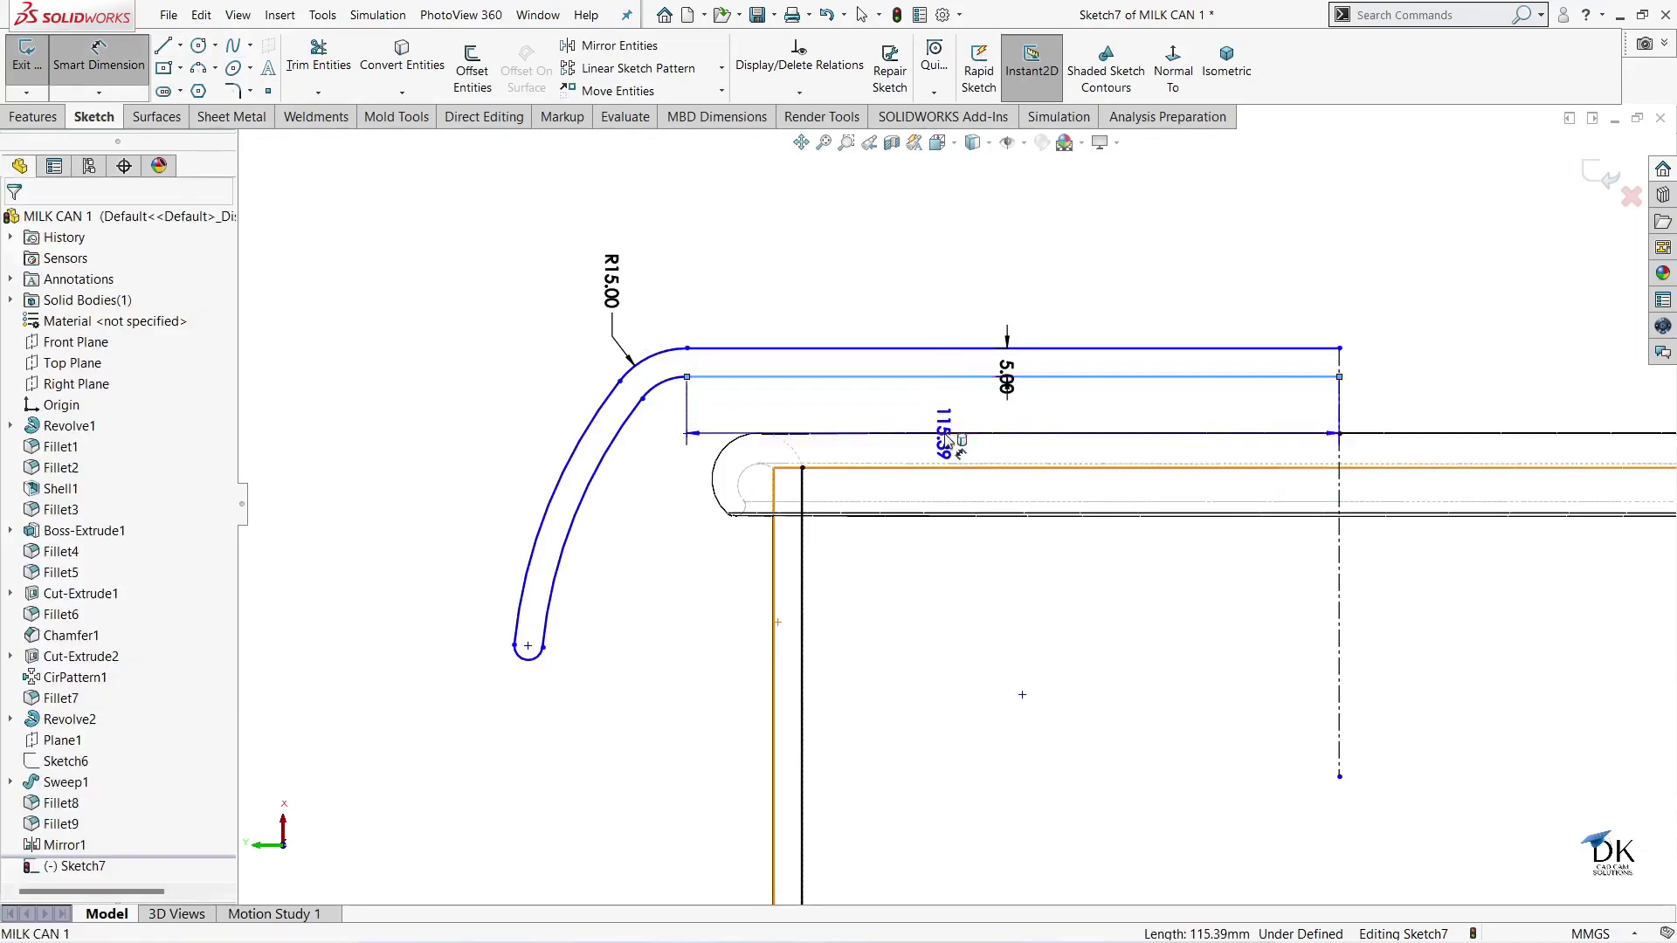
click(961, 418)
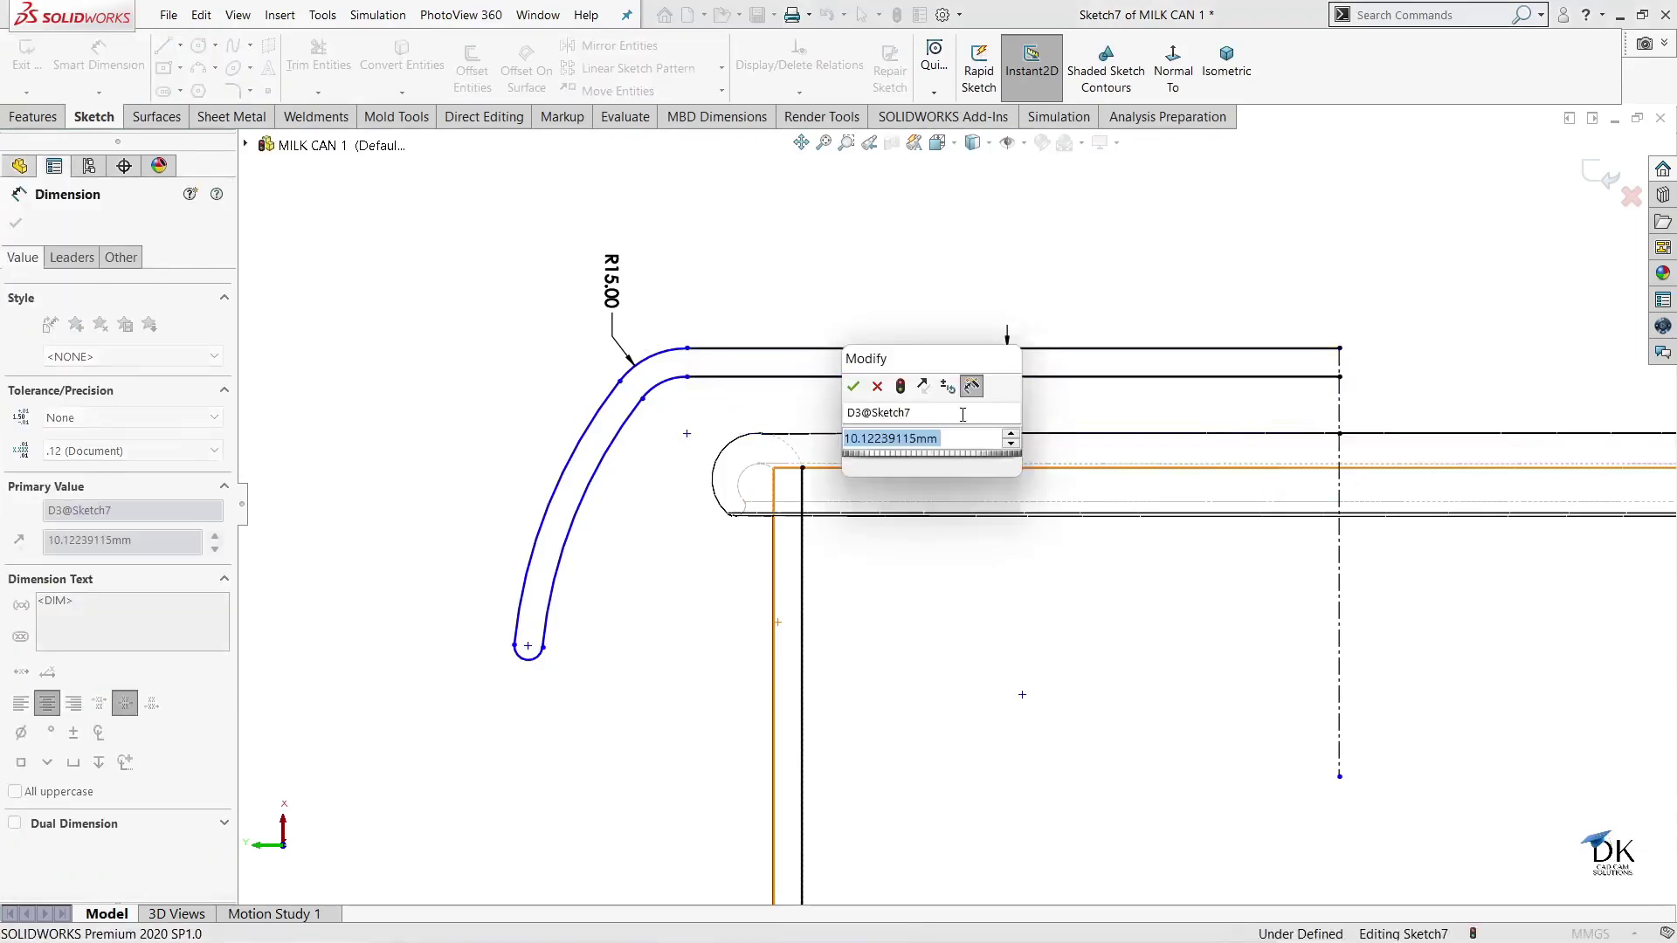
text(1)
key(Return)
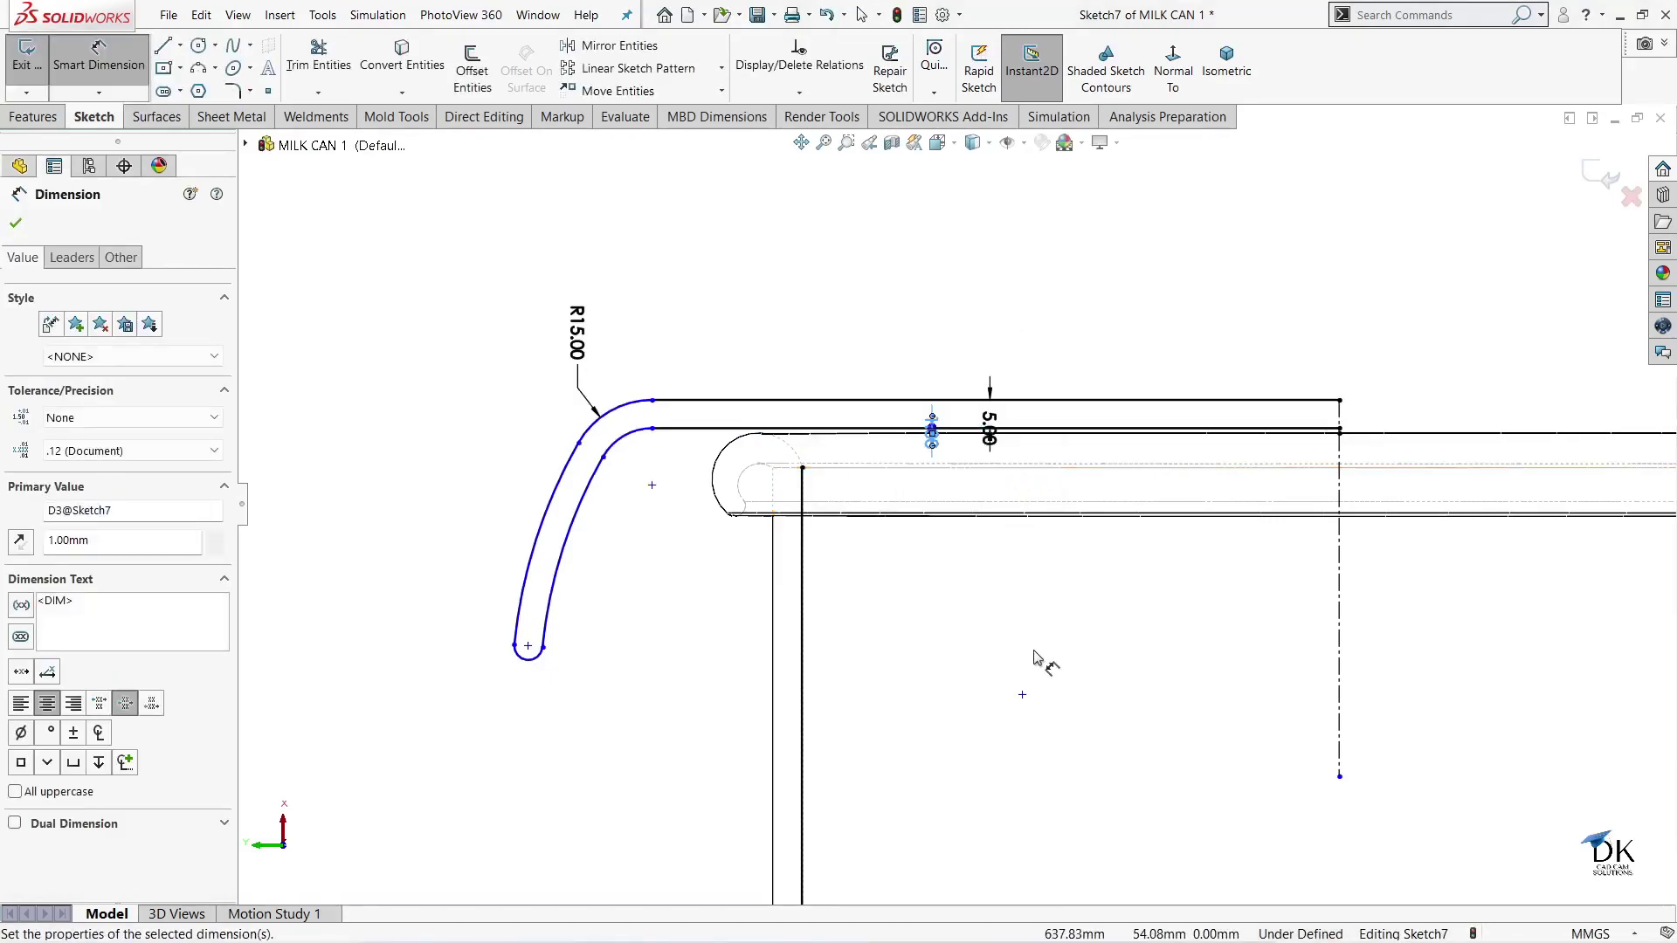
scroll(1011, 632, down, 1)
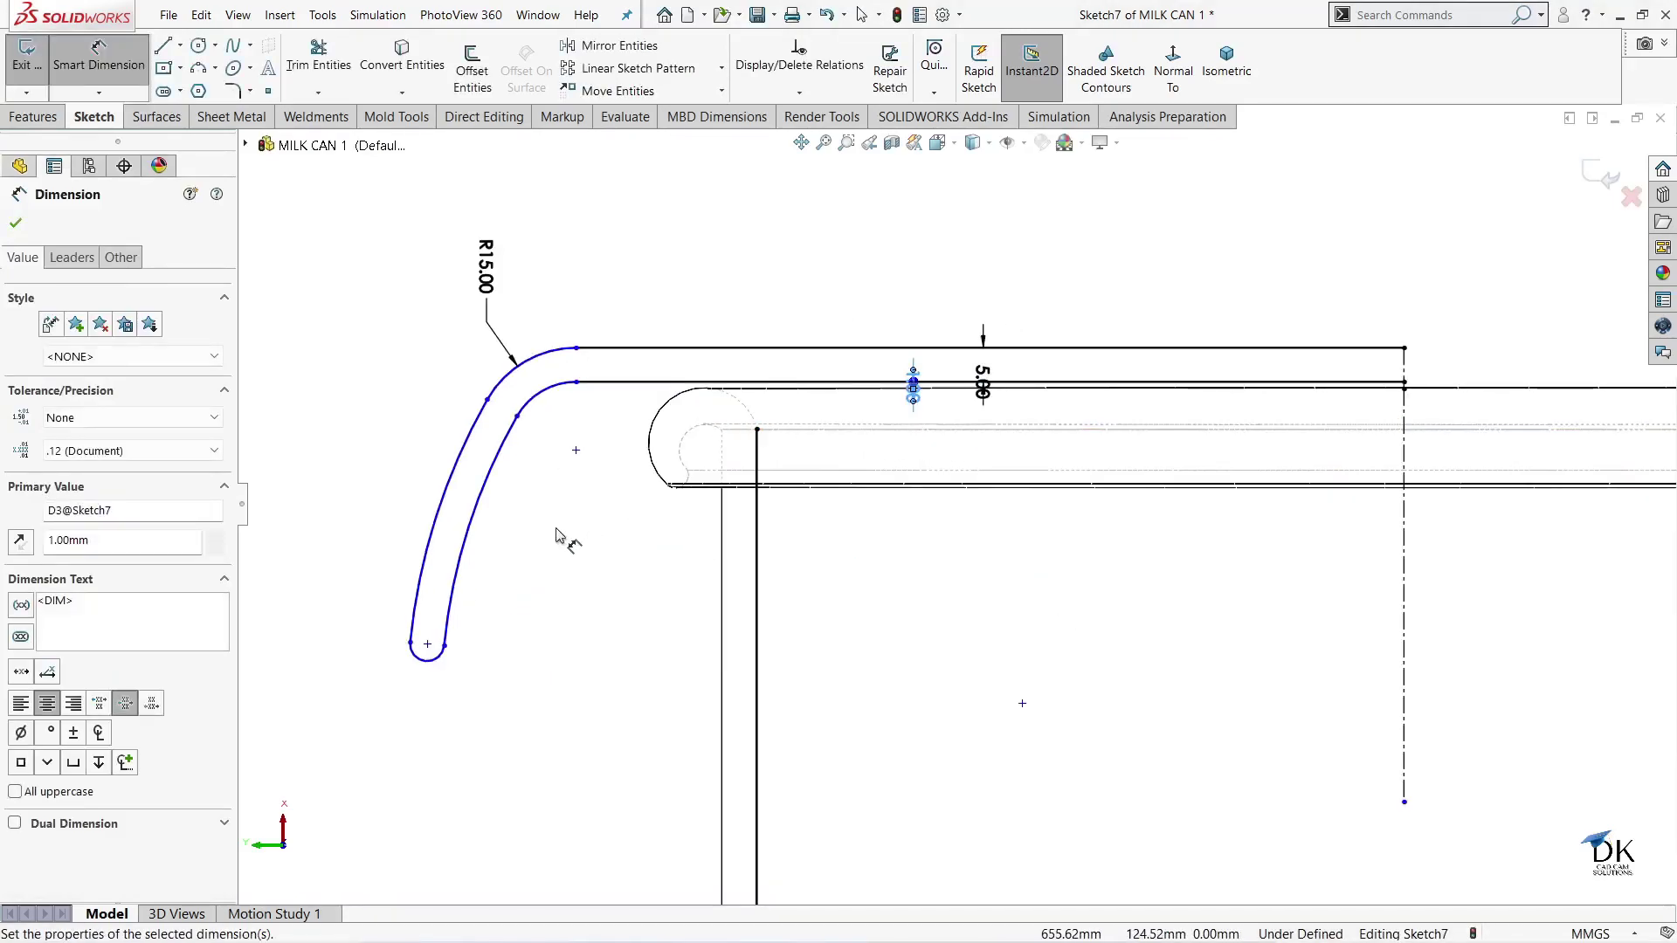
- Set a 10 mm horizontal distance from the sketch point to the vertical edge
click(576, 451)
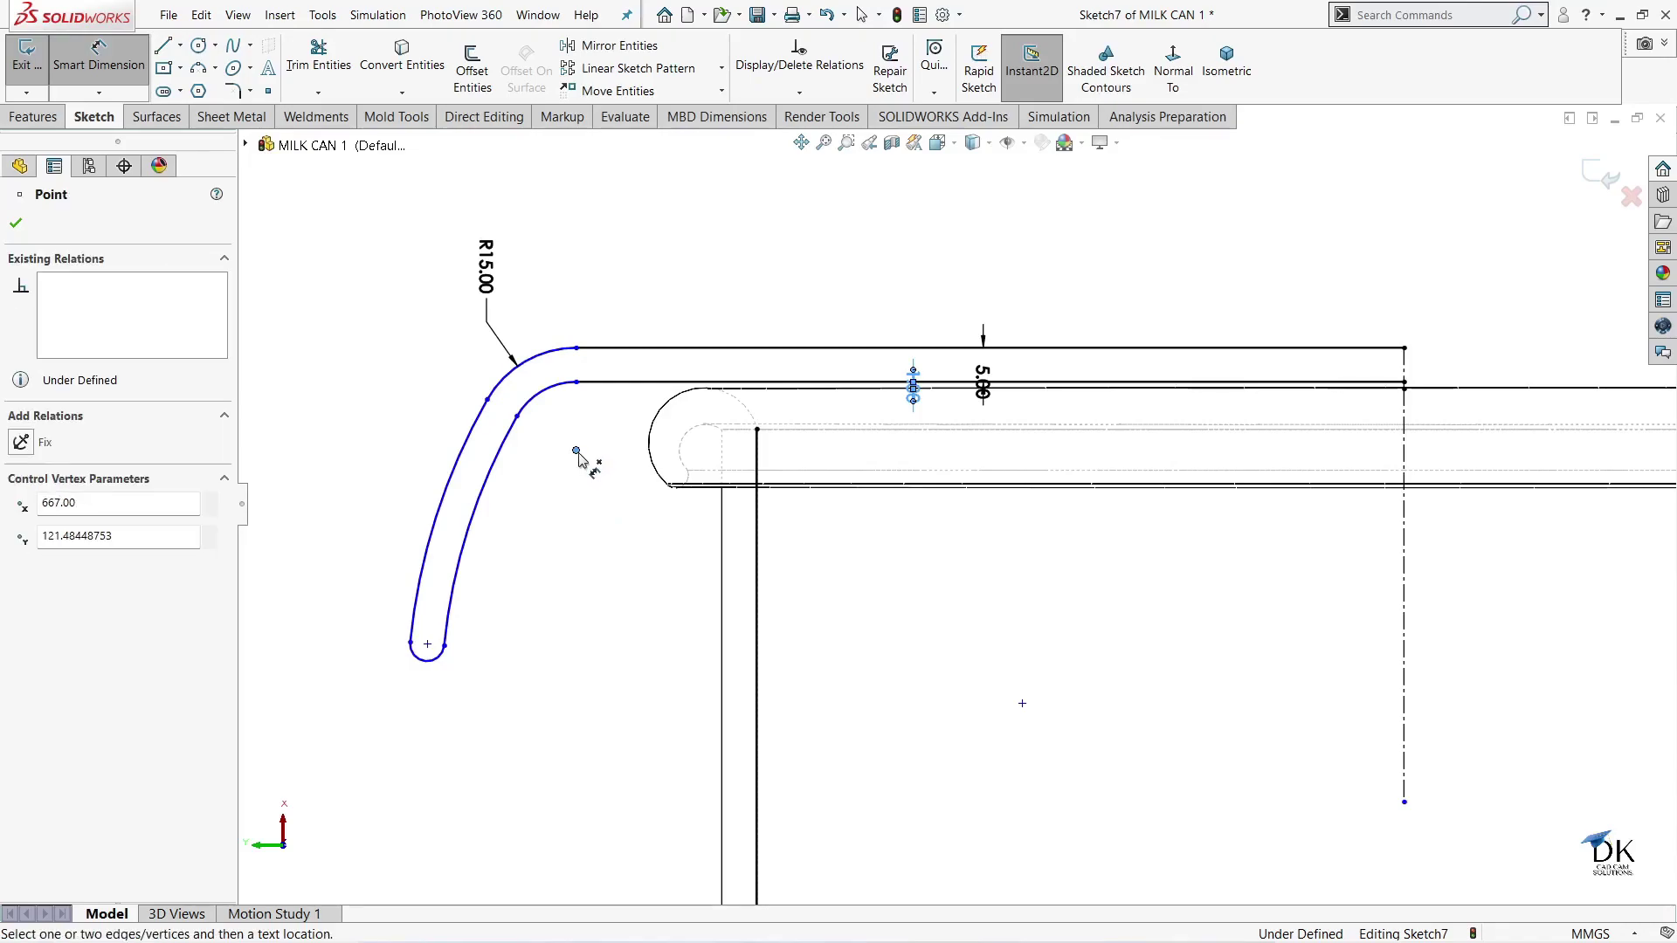
click(757, 441)
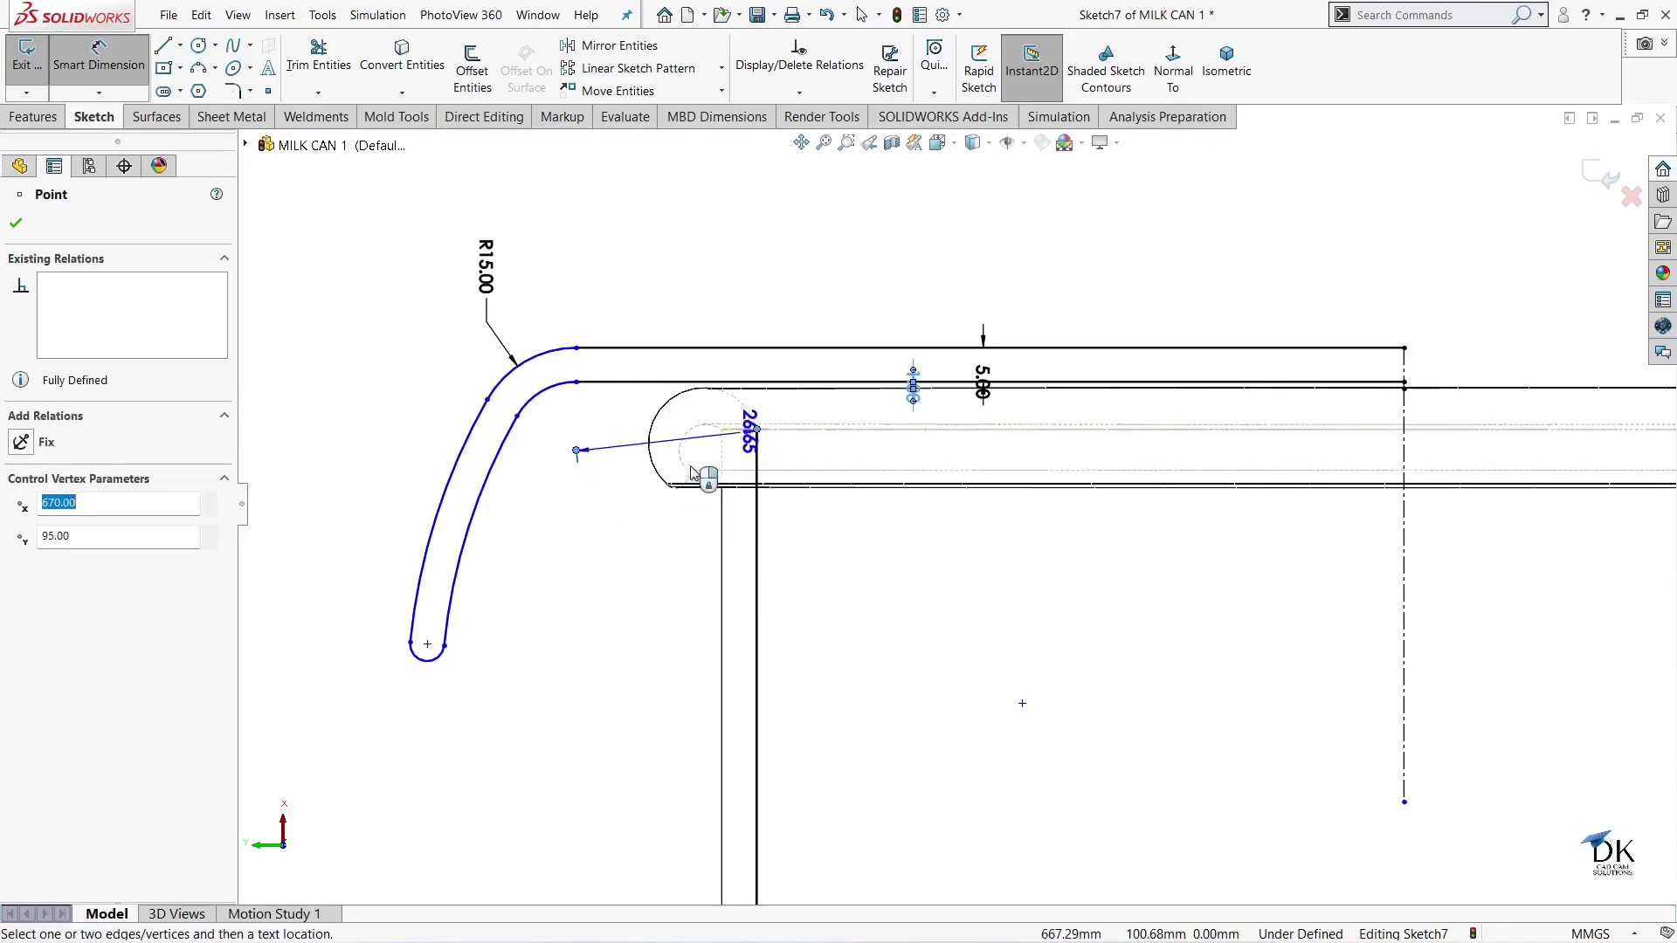
click(664, 524)
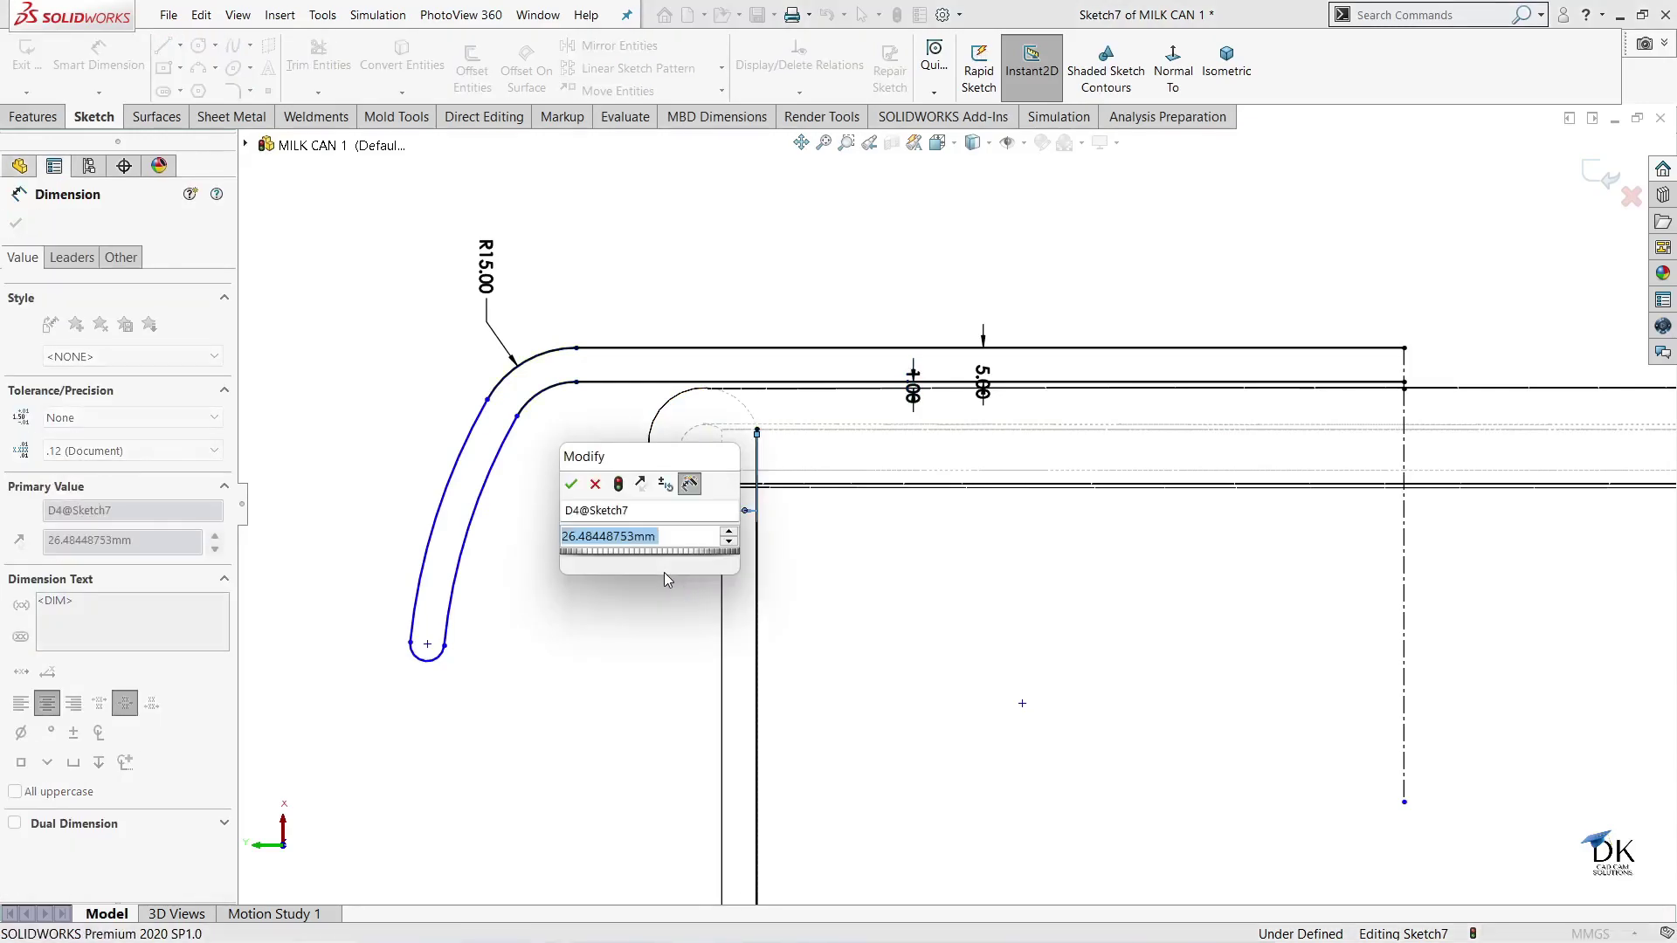
text(10)
key(Return)
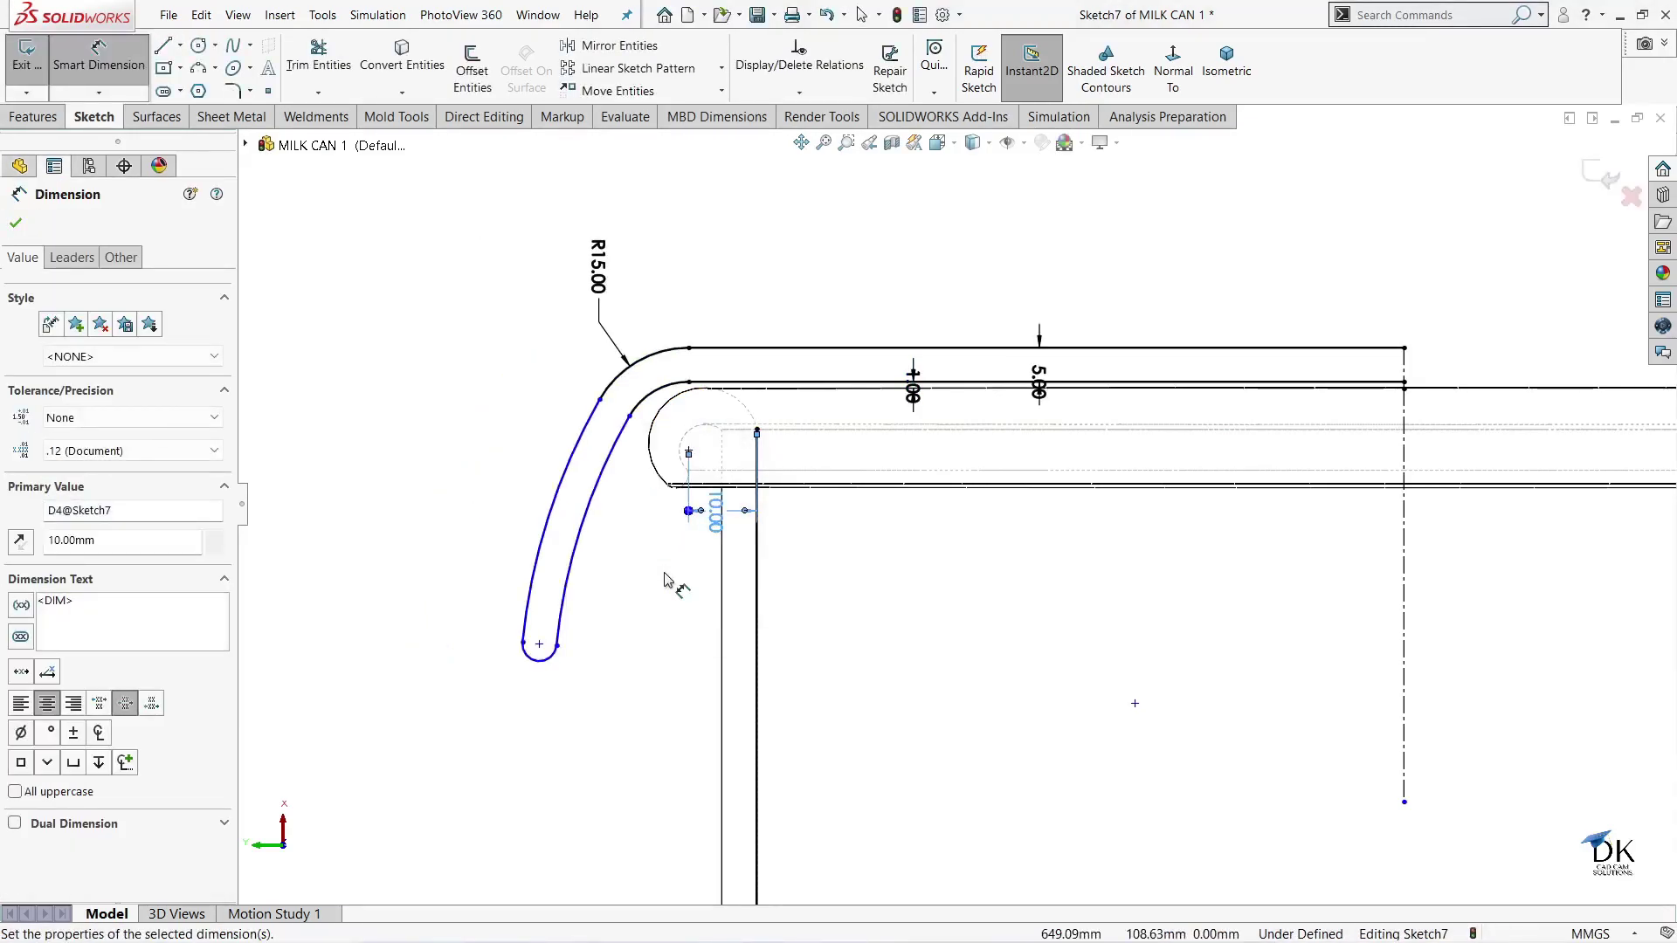
scroll(905, 601, up, 1)
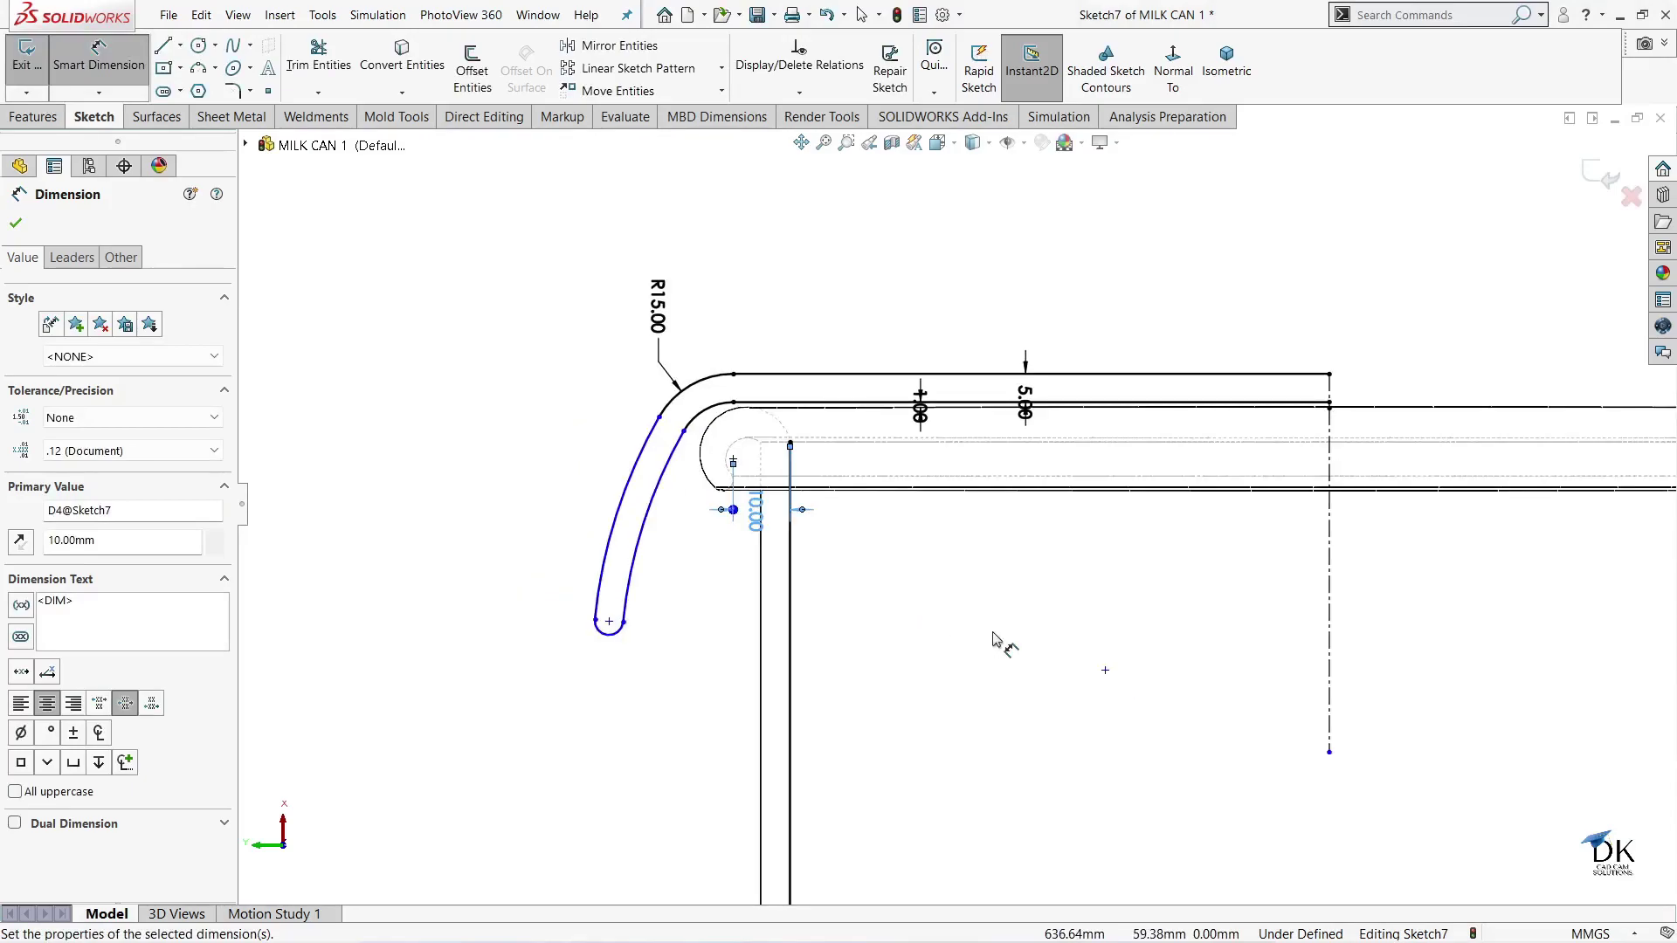
scroll(993, 633, down, 1)
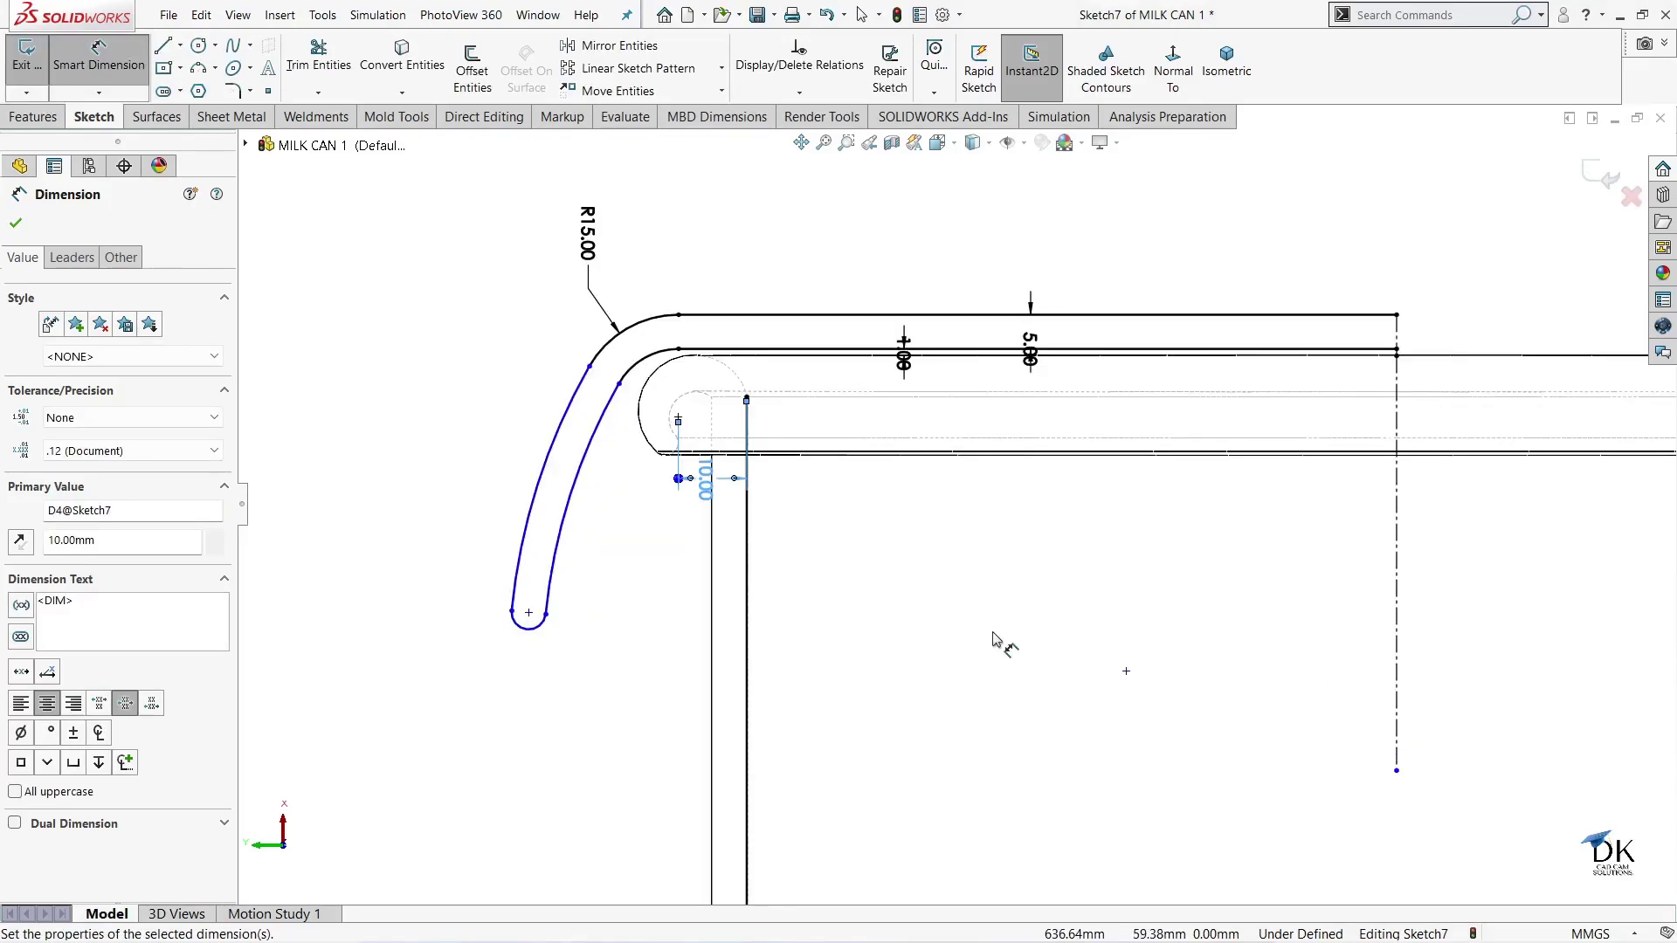
- Set a 50 mm vertical distance from the inner wall's top corner to the handle-end arc centre
click(747, 400)
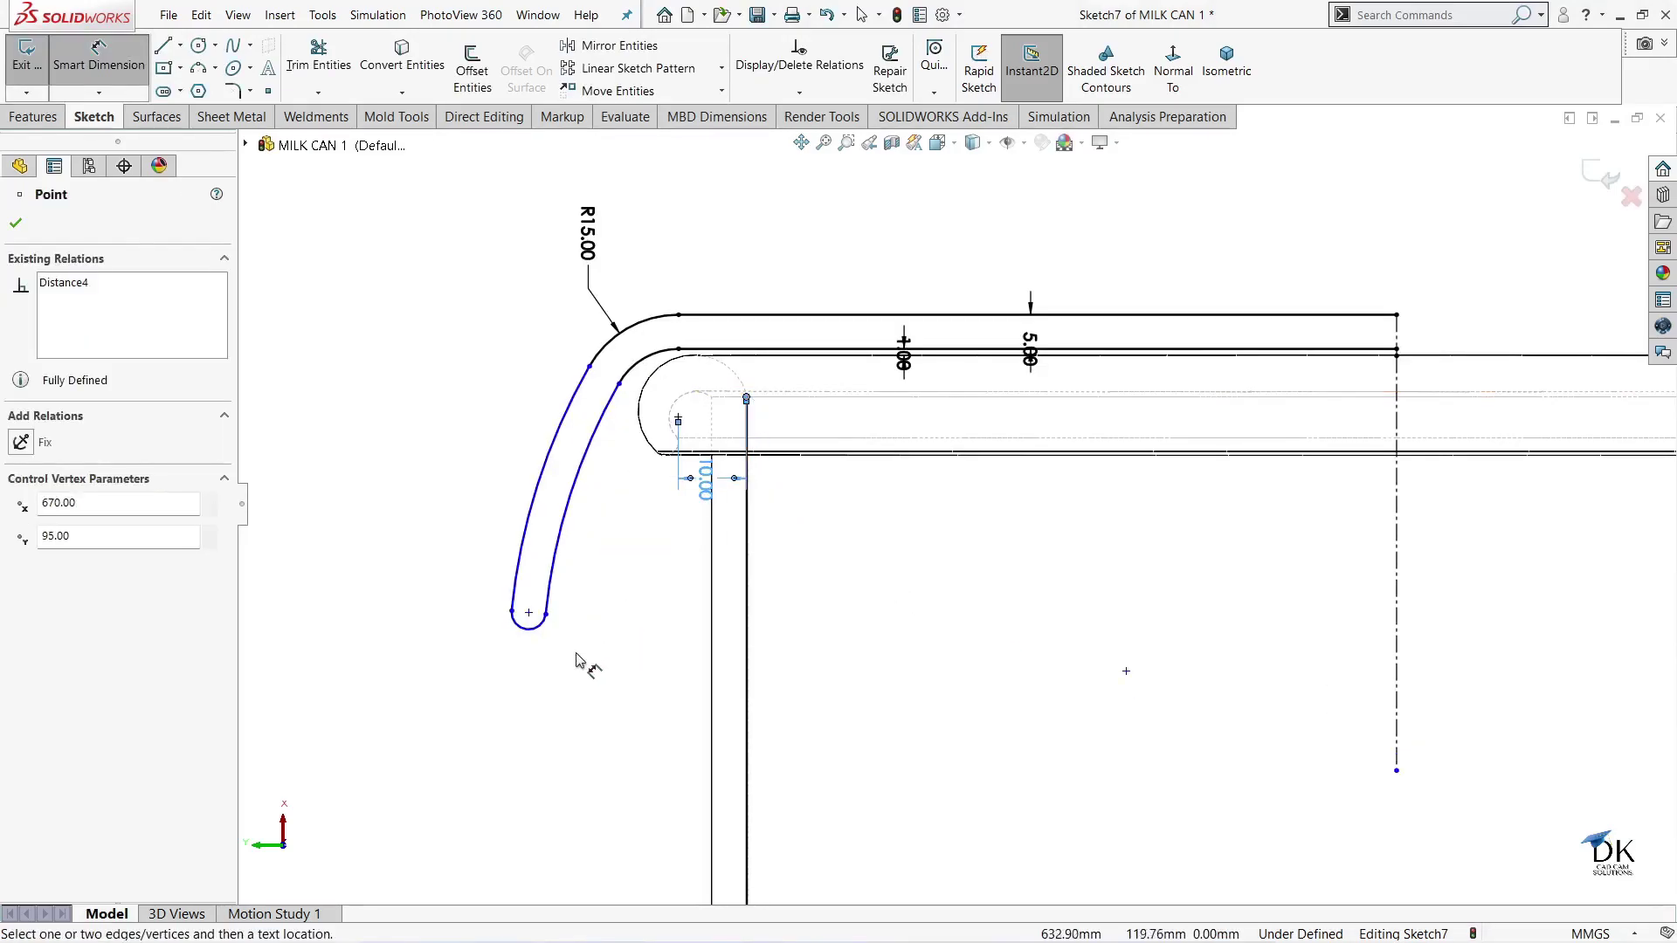
click(529, 614)
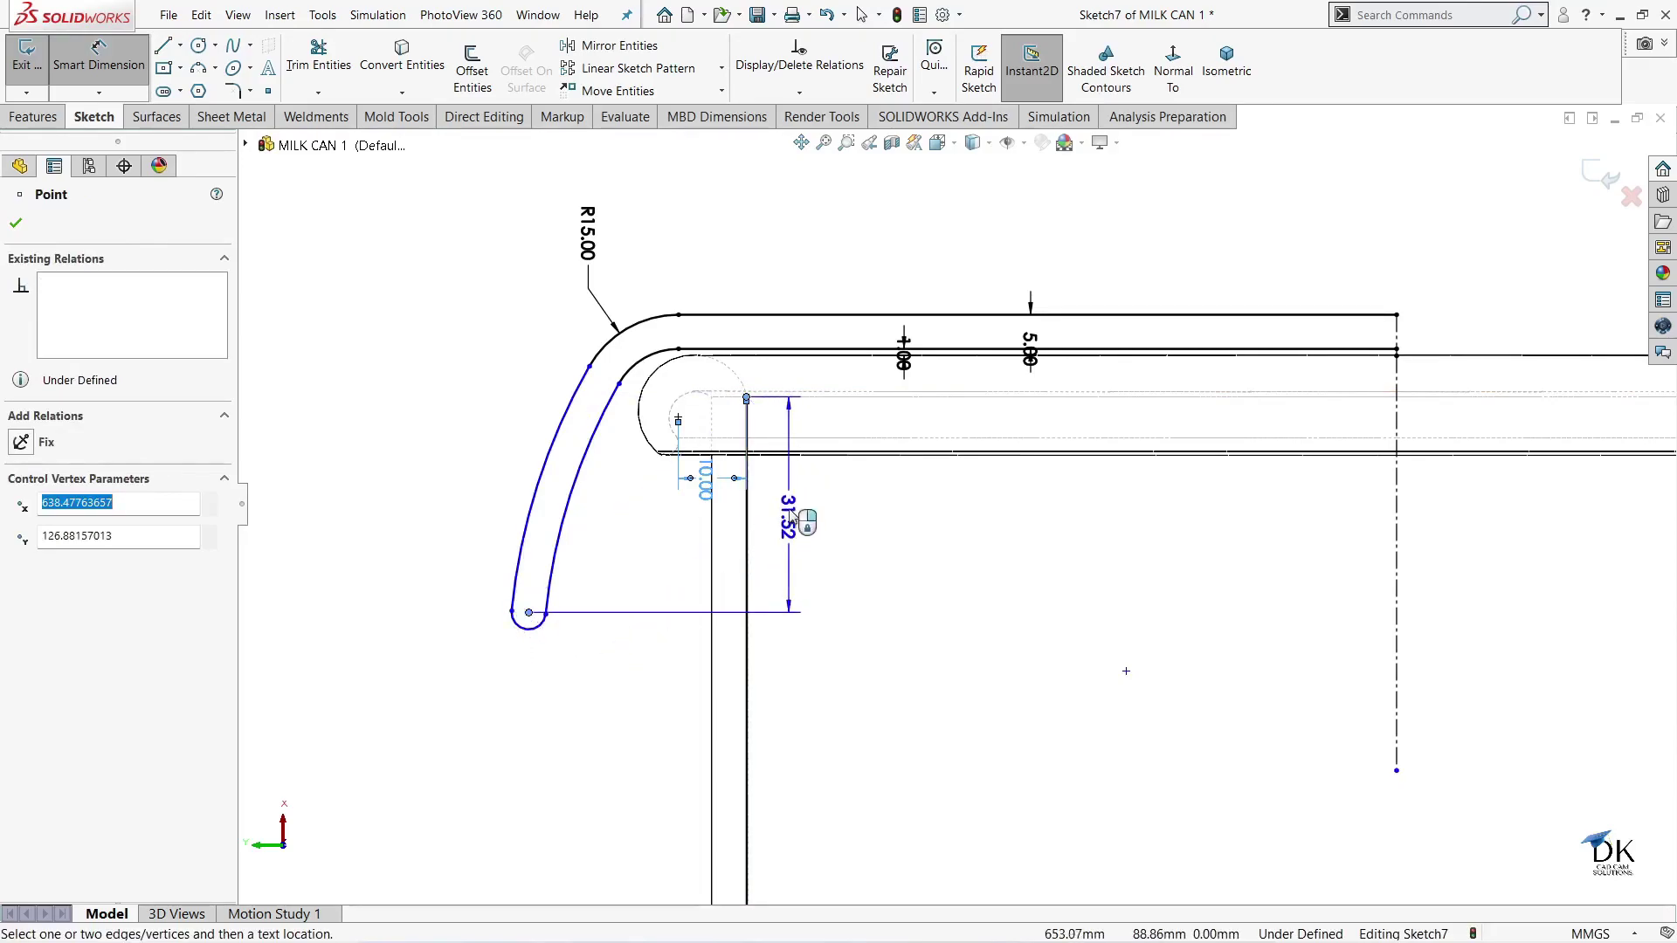
click(800, 514)
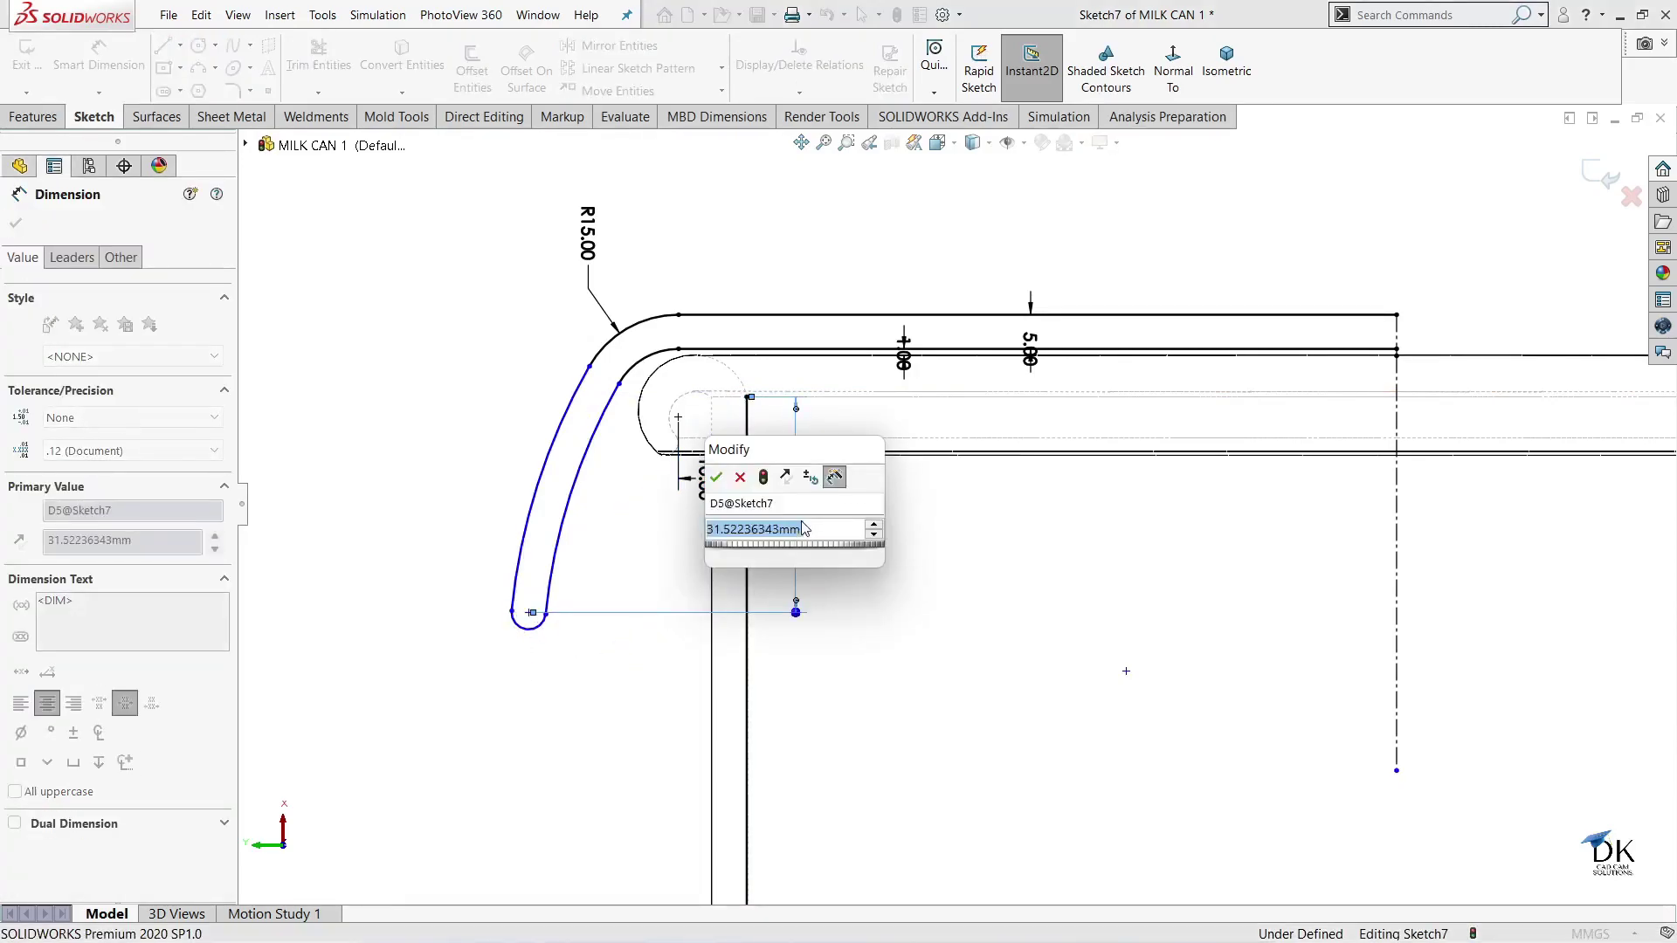
text(50)
key(Return)
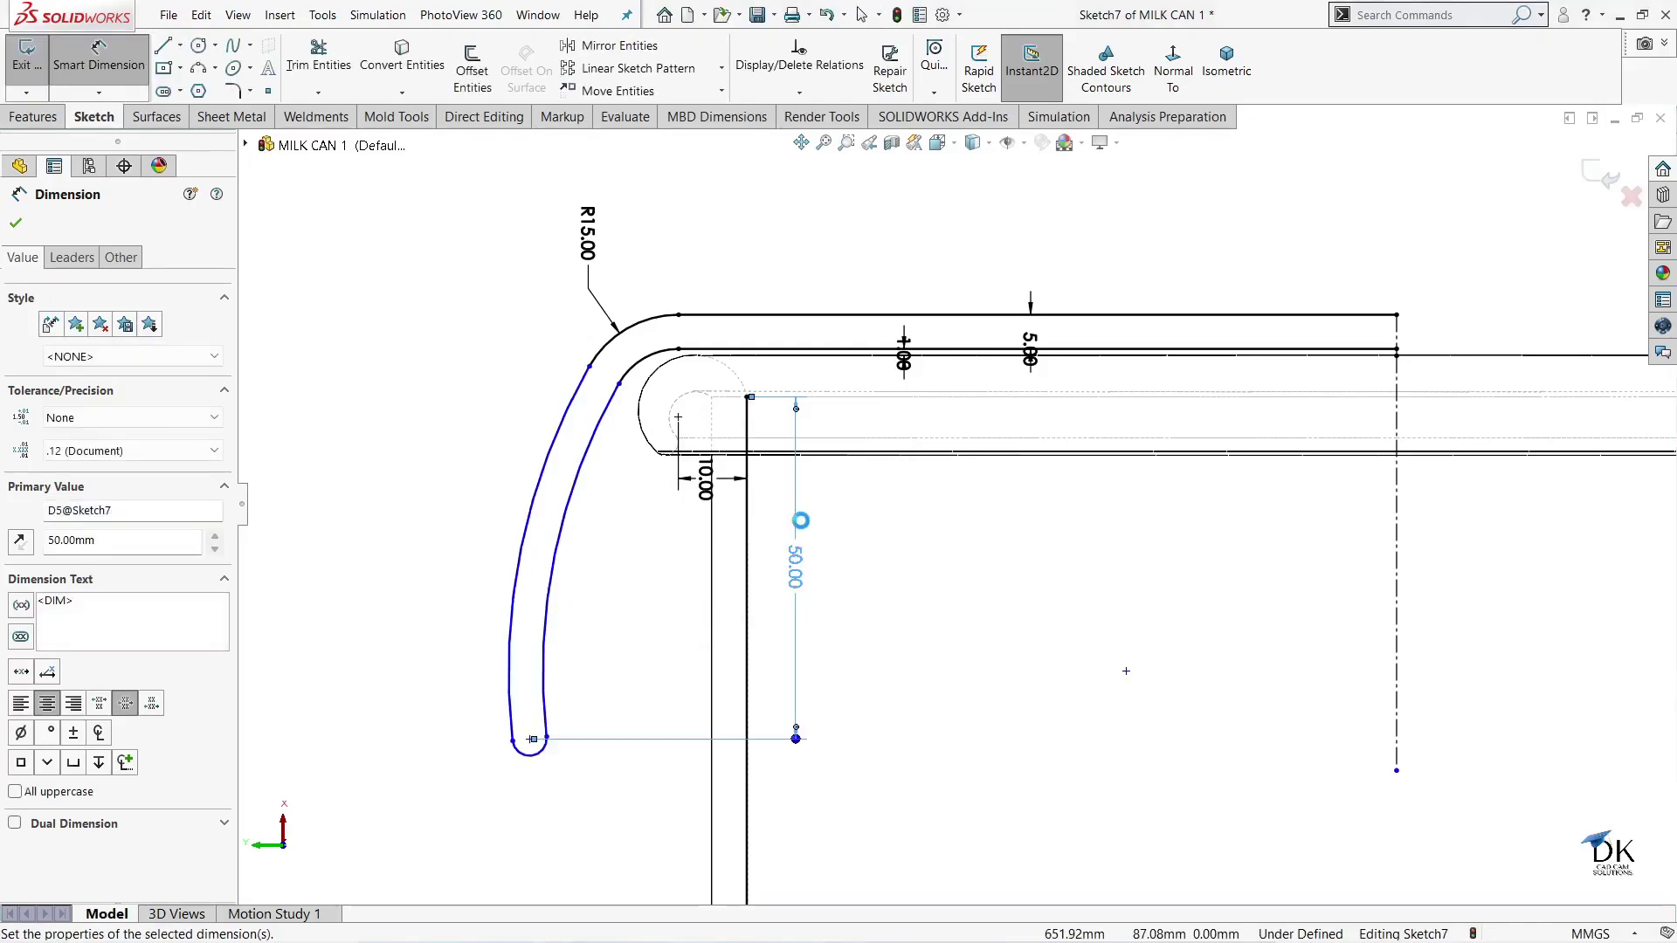
scroll(886, 661, up, 1)
scroll(1031, 715, up, 1)
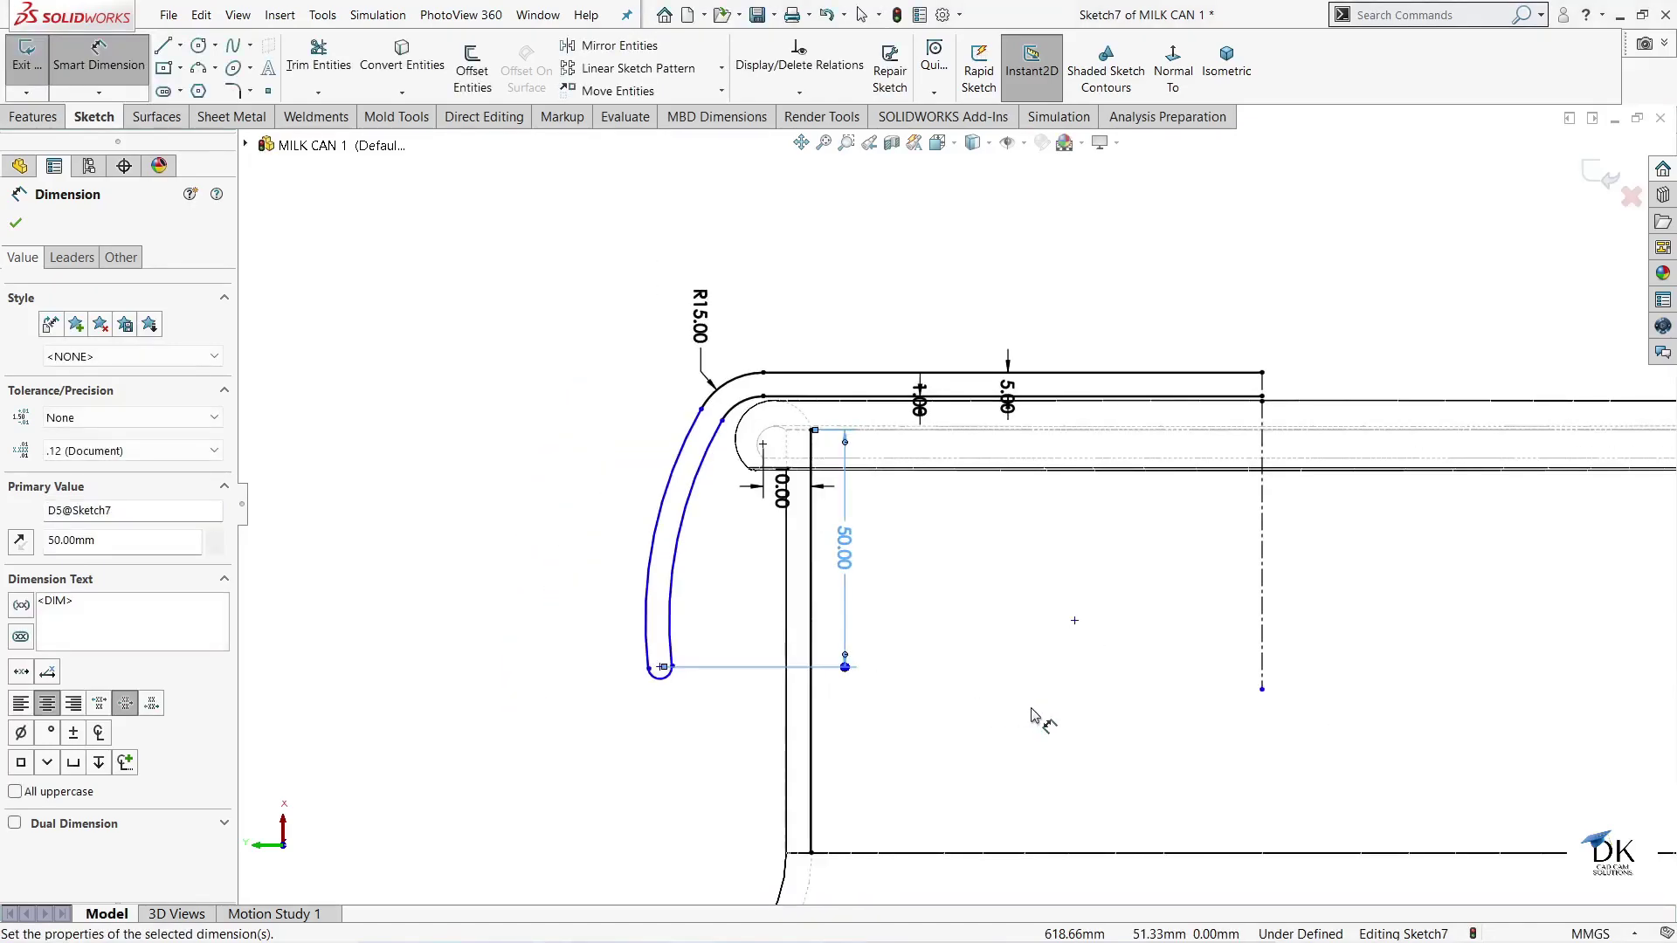
scroll(1031, 715, up, 1)
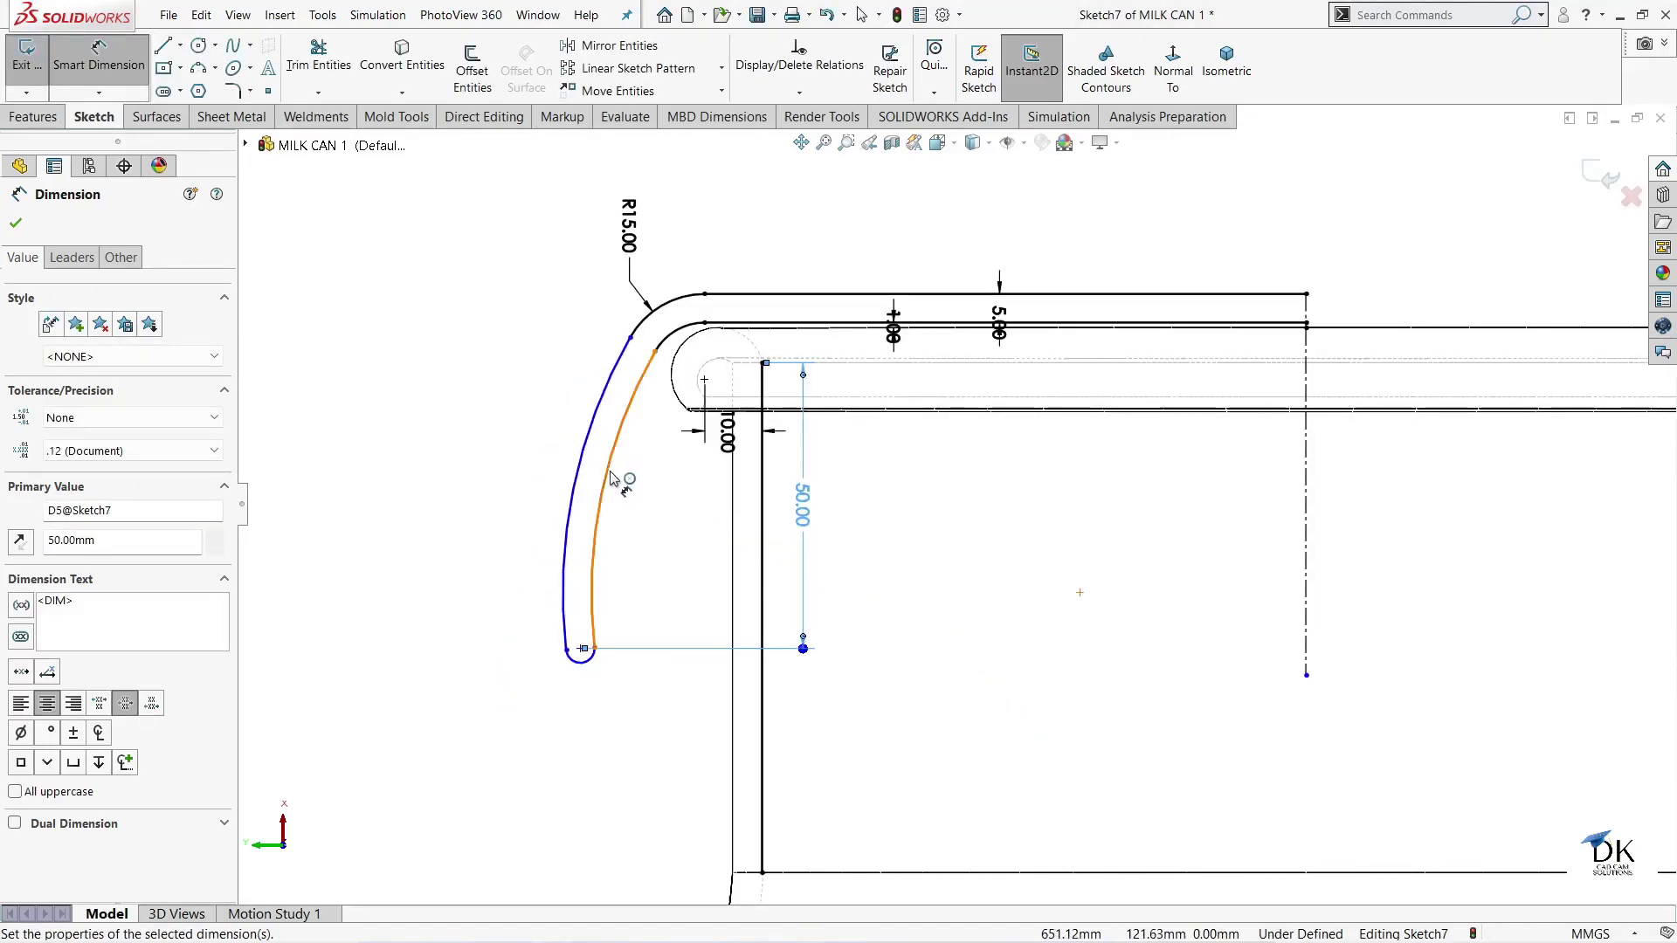
- Dimension the handle end 50 mm horizontally from the wall line
click(582, 650)
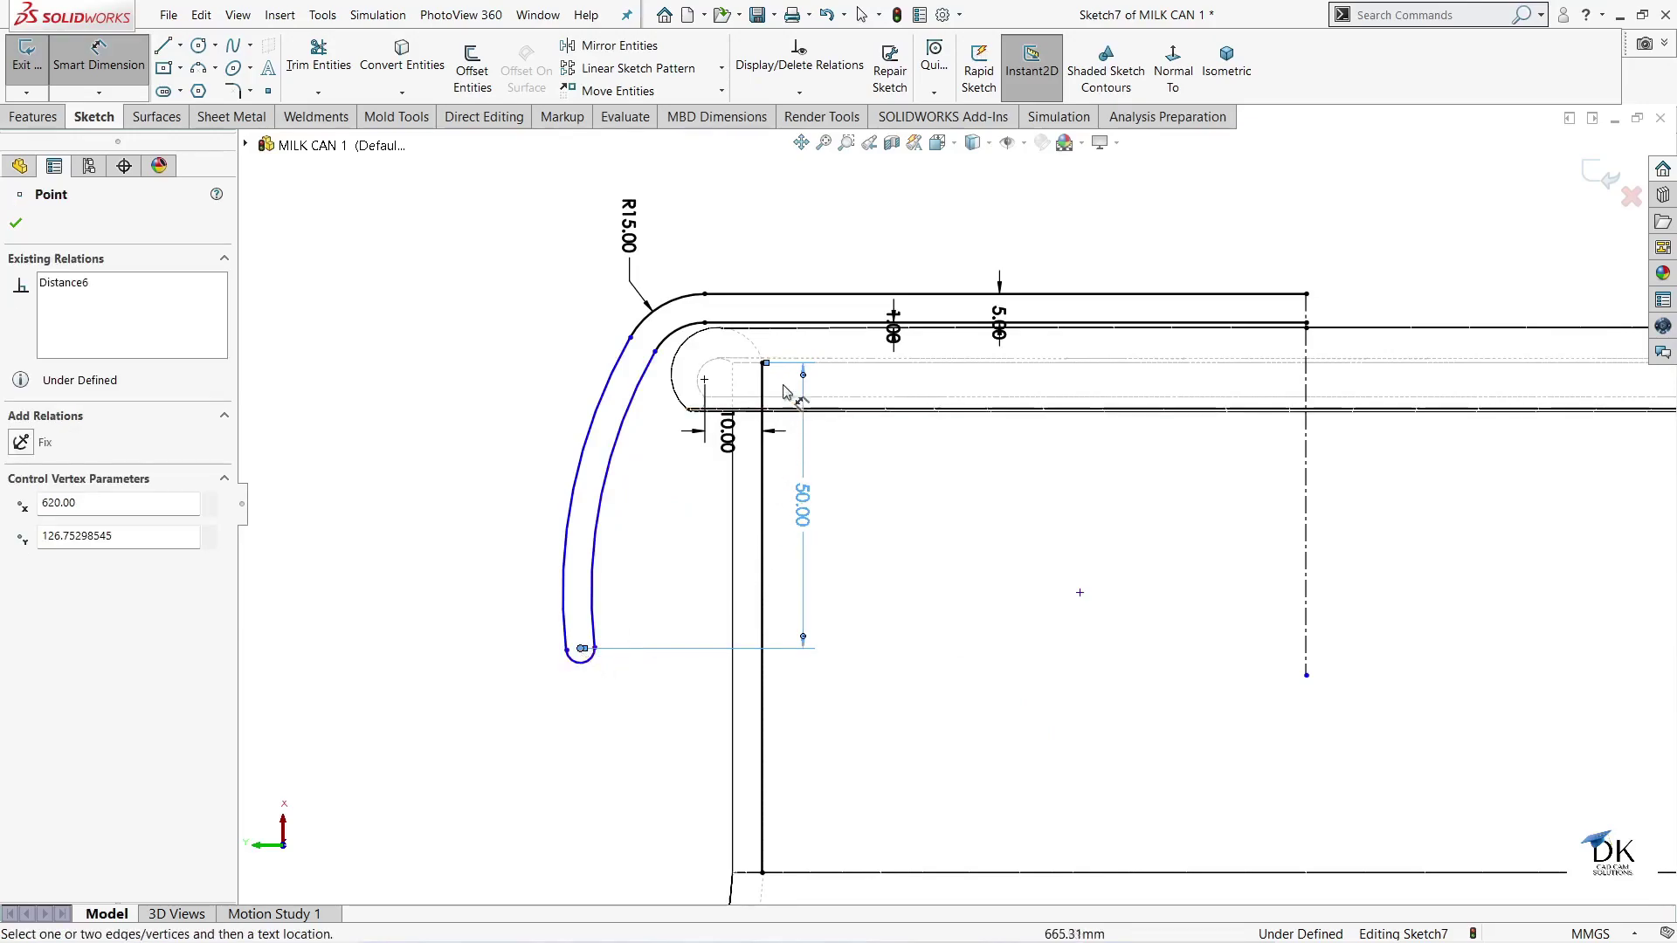
click(764, 365)
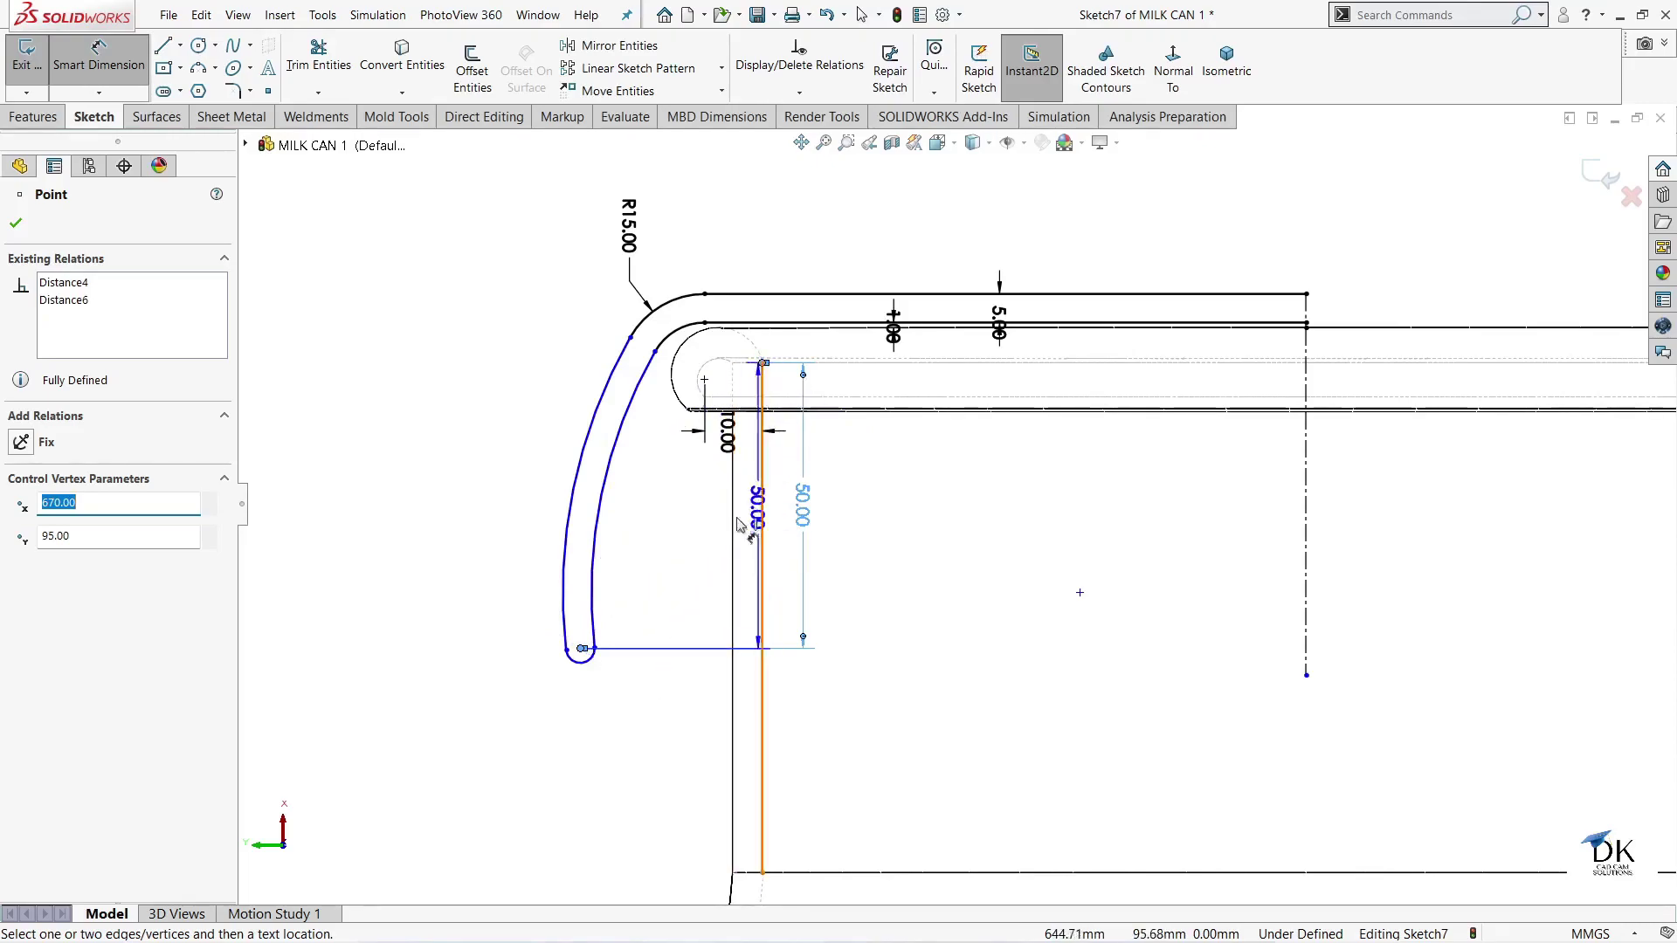
click(681, 738)
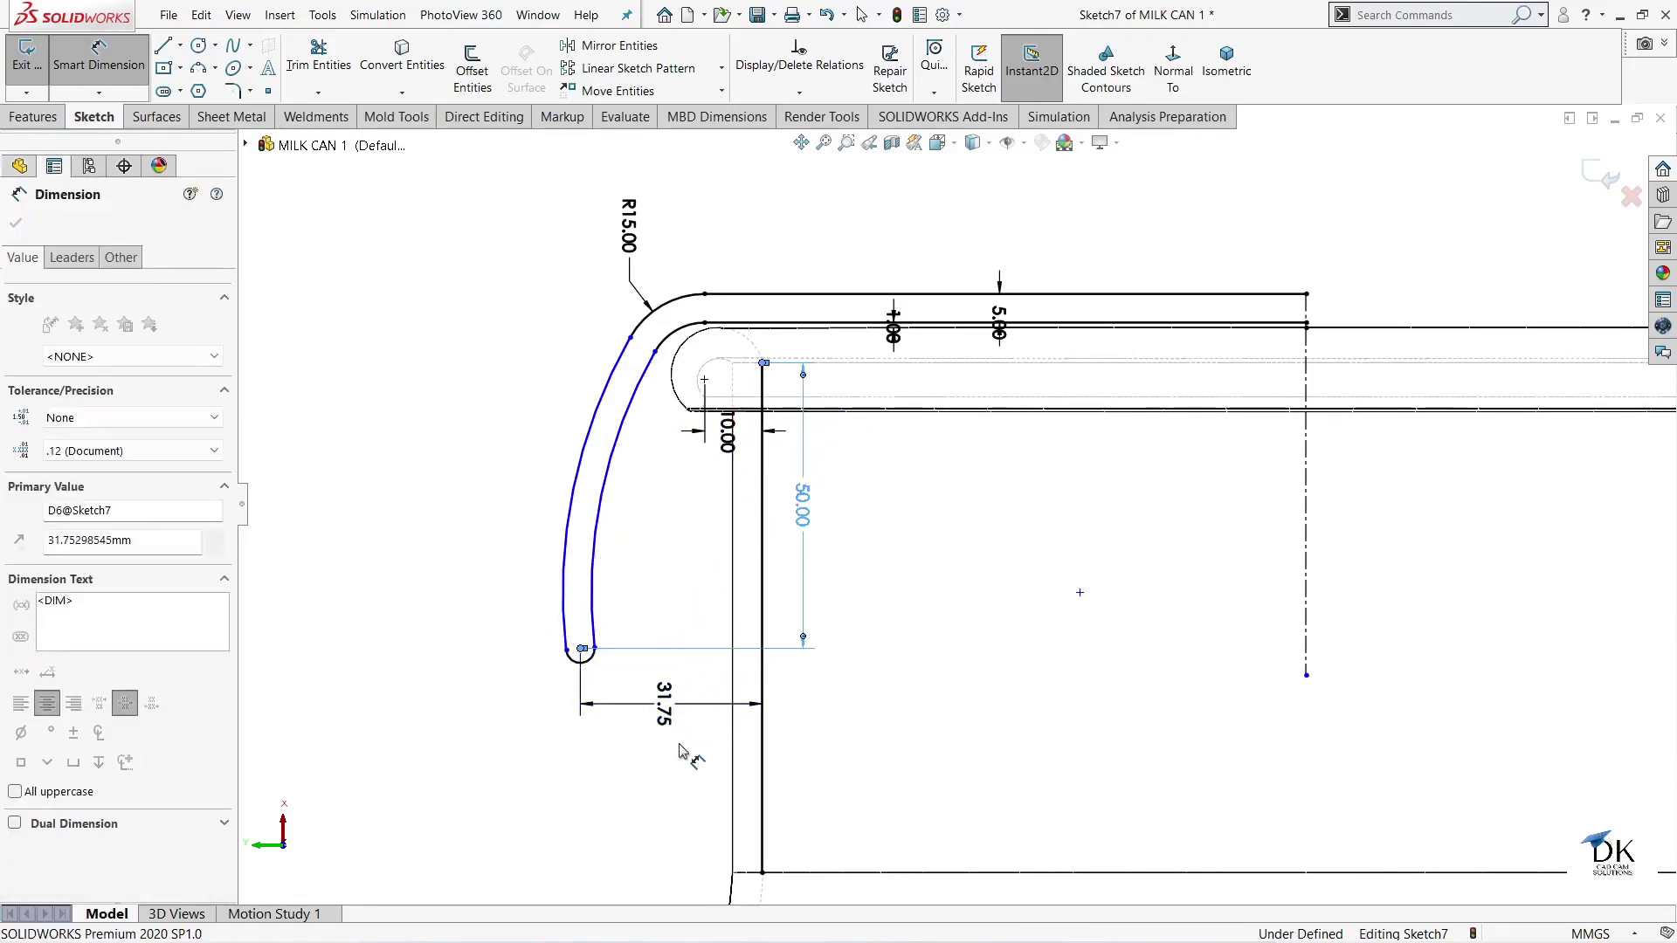
text(50)
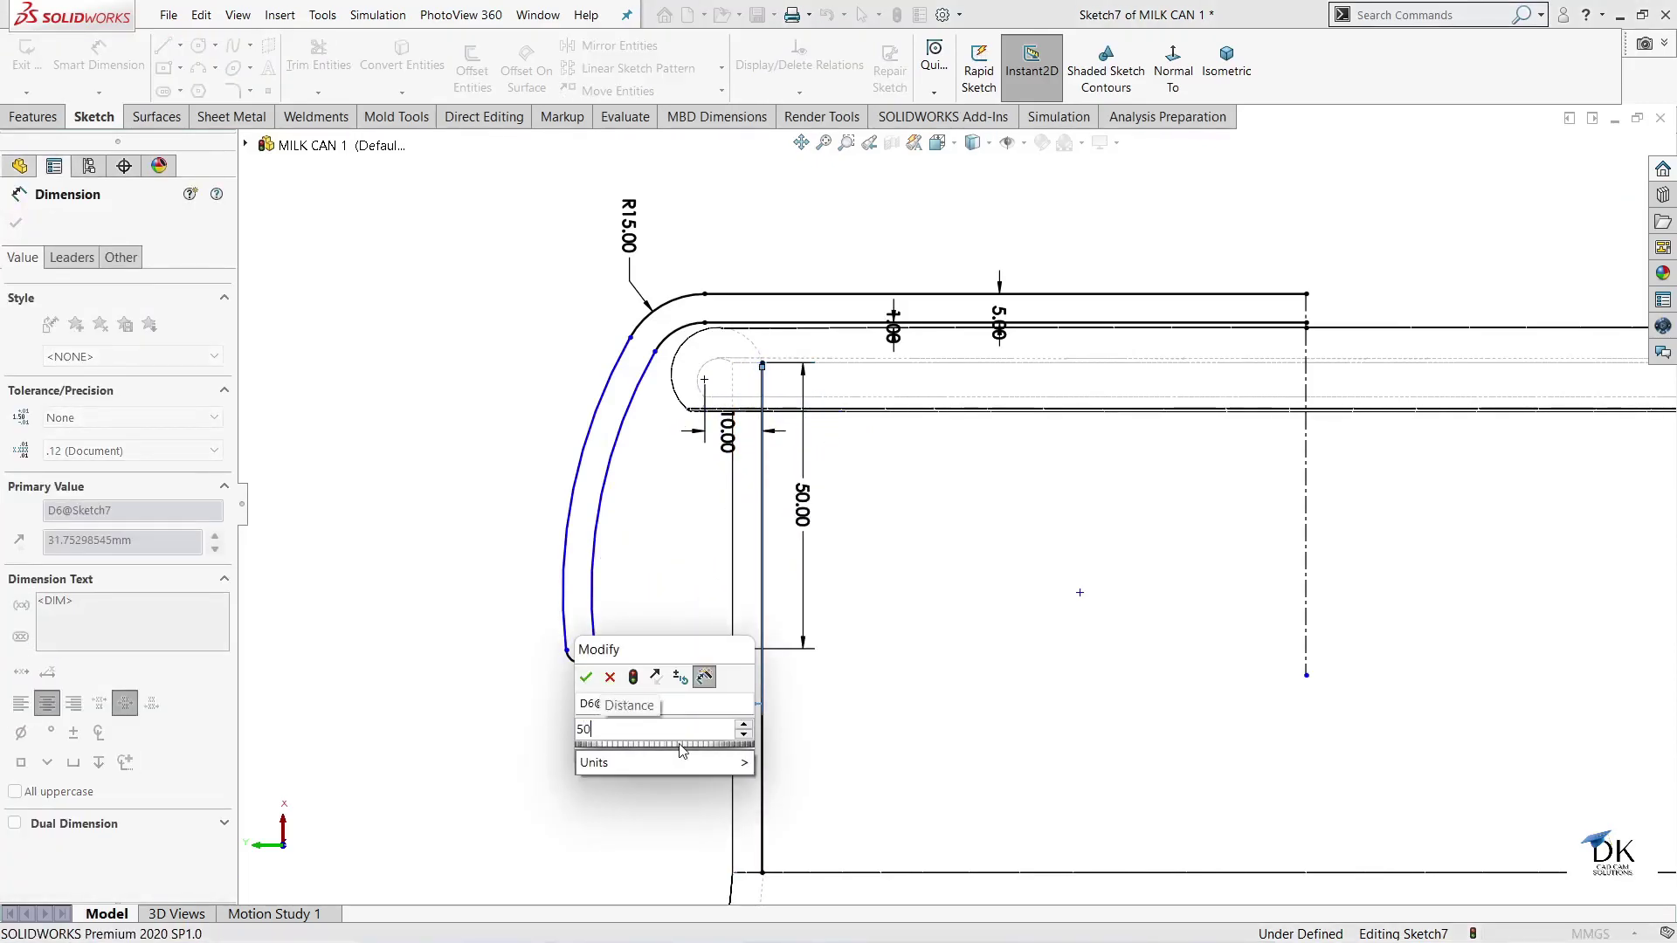
key(Return)
scroll(1040, 663, up, 2)
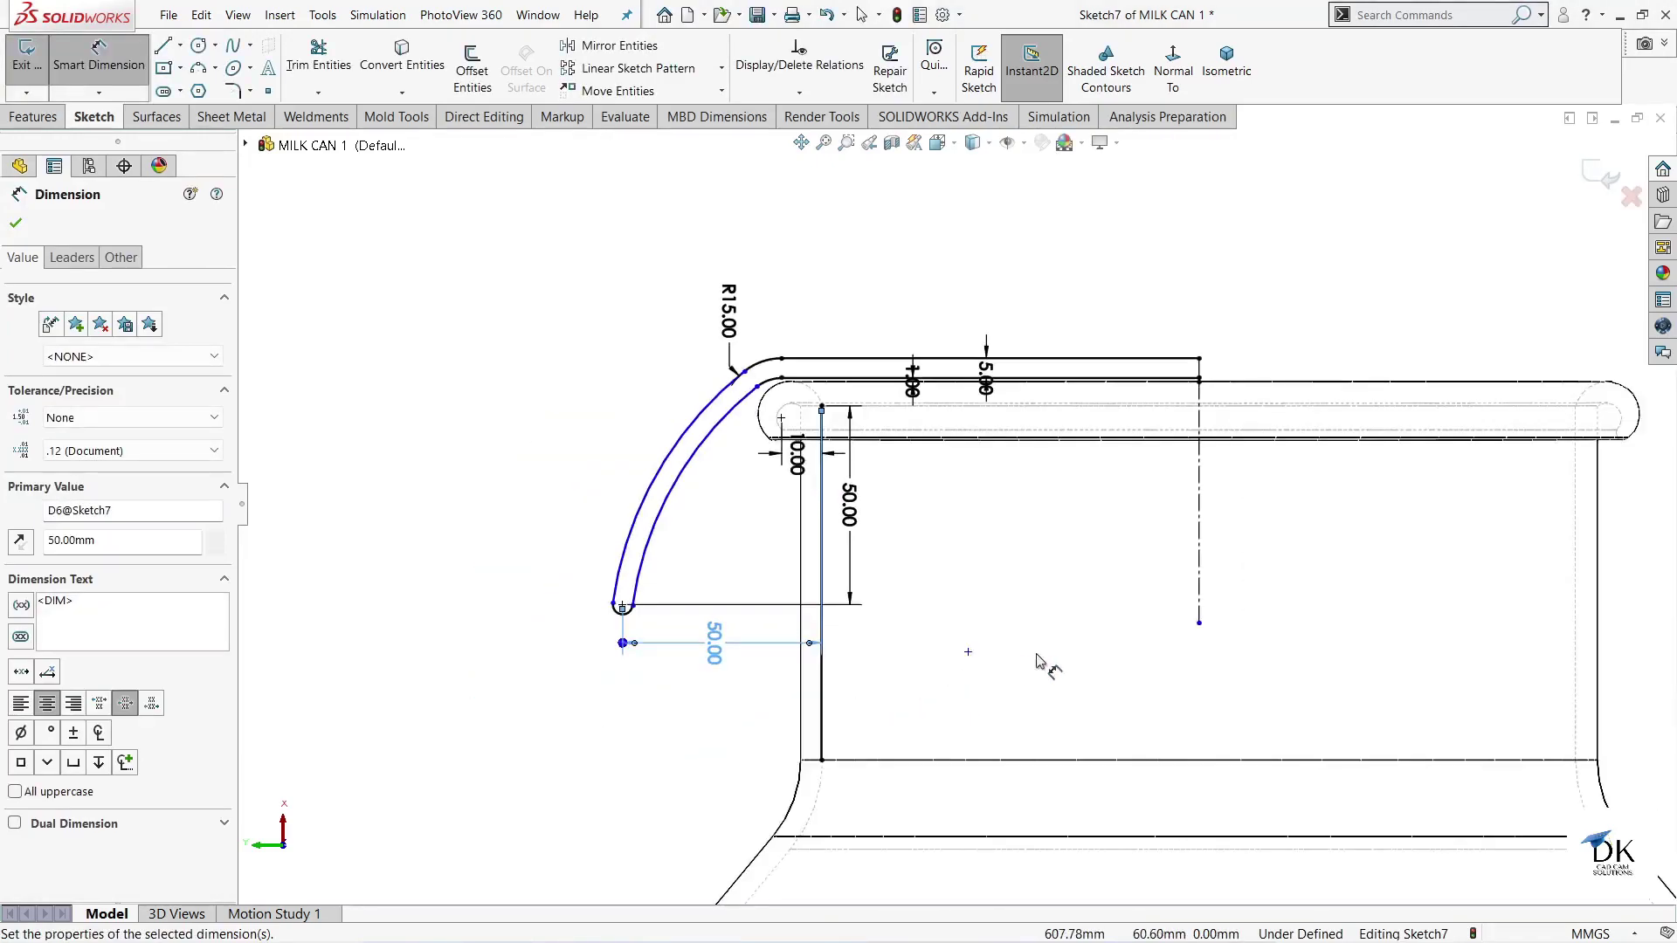
scroll(1126, 647, down, 1)
scroll(976, 443, down, 1)
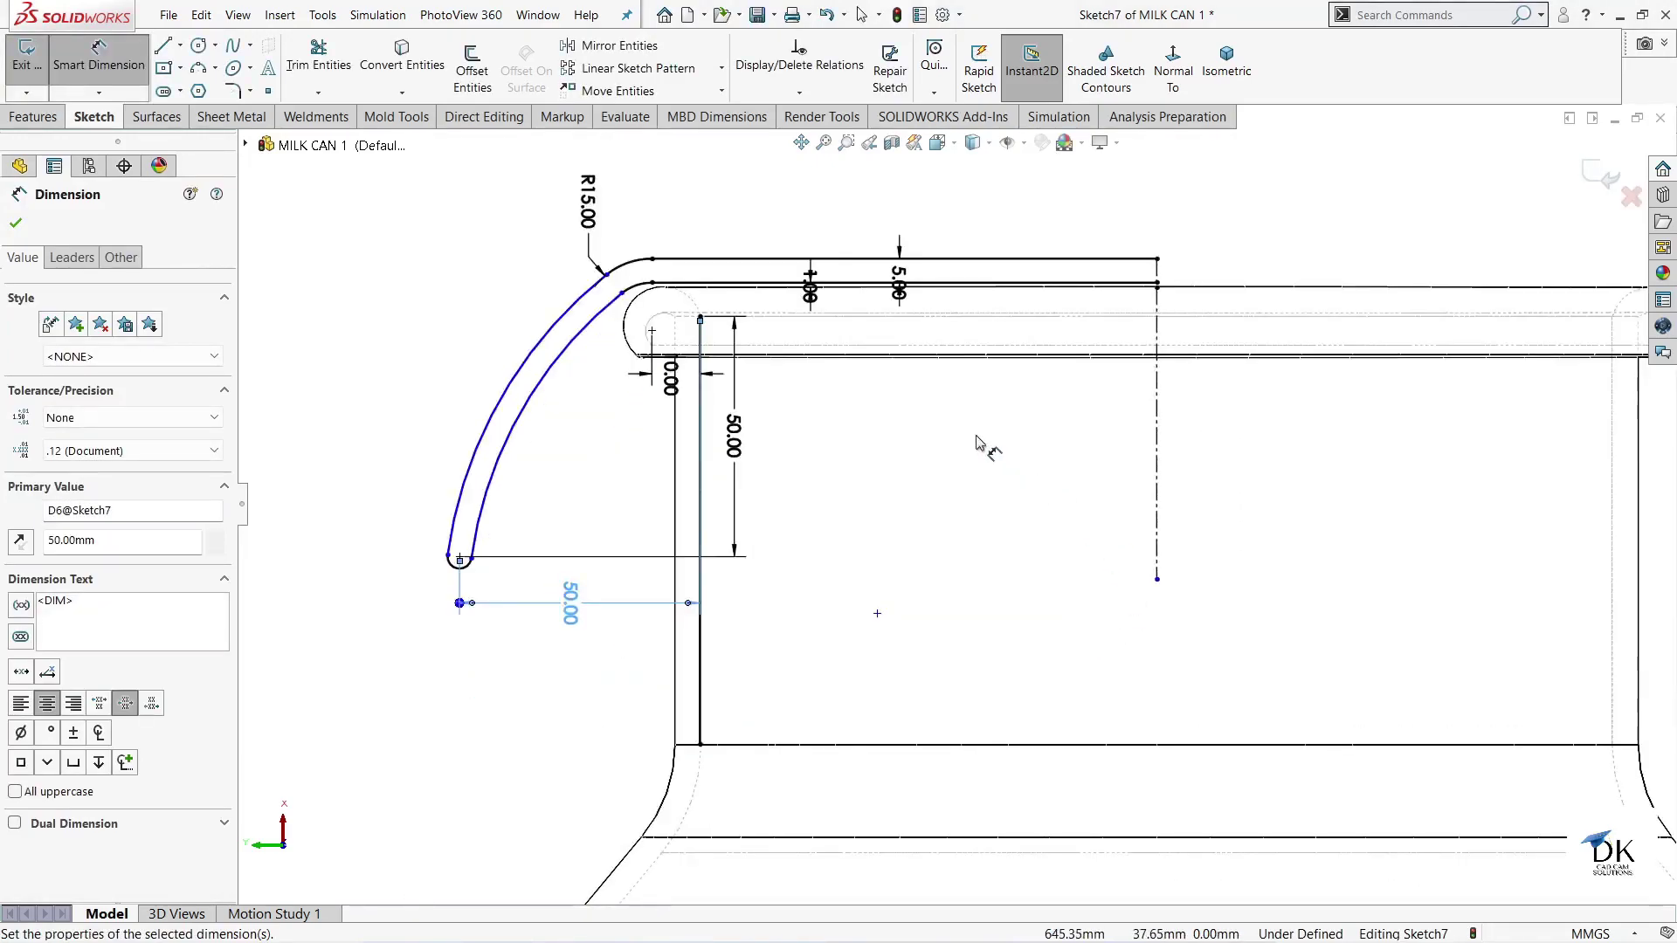
- Give the inner handle arc a 120 mm radius
click(529, 414)
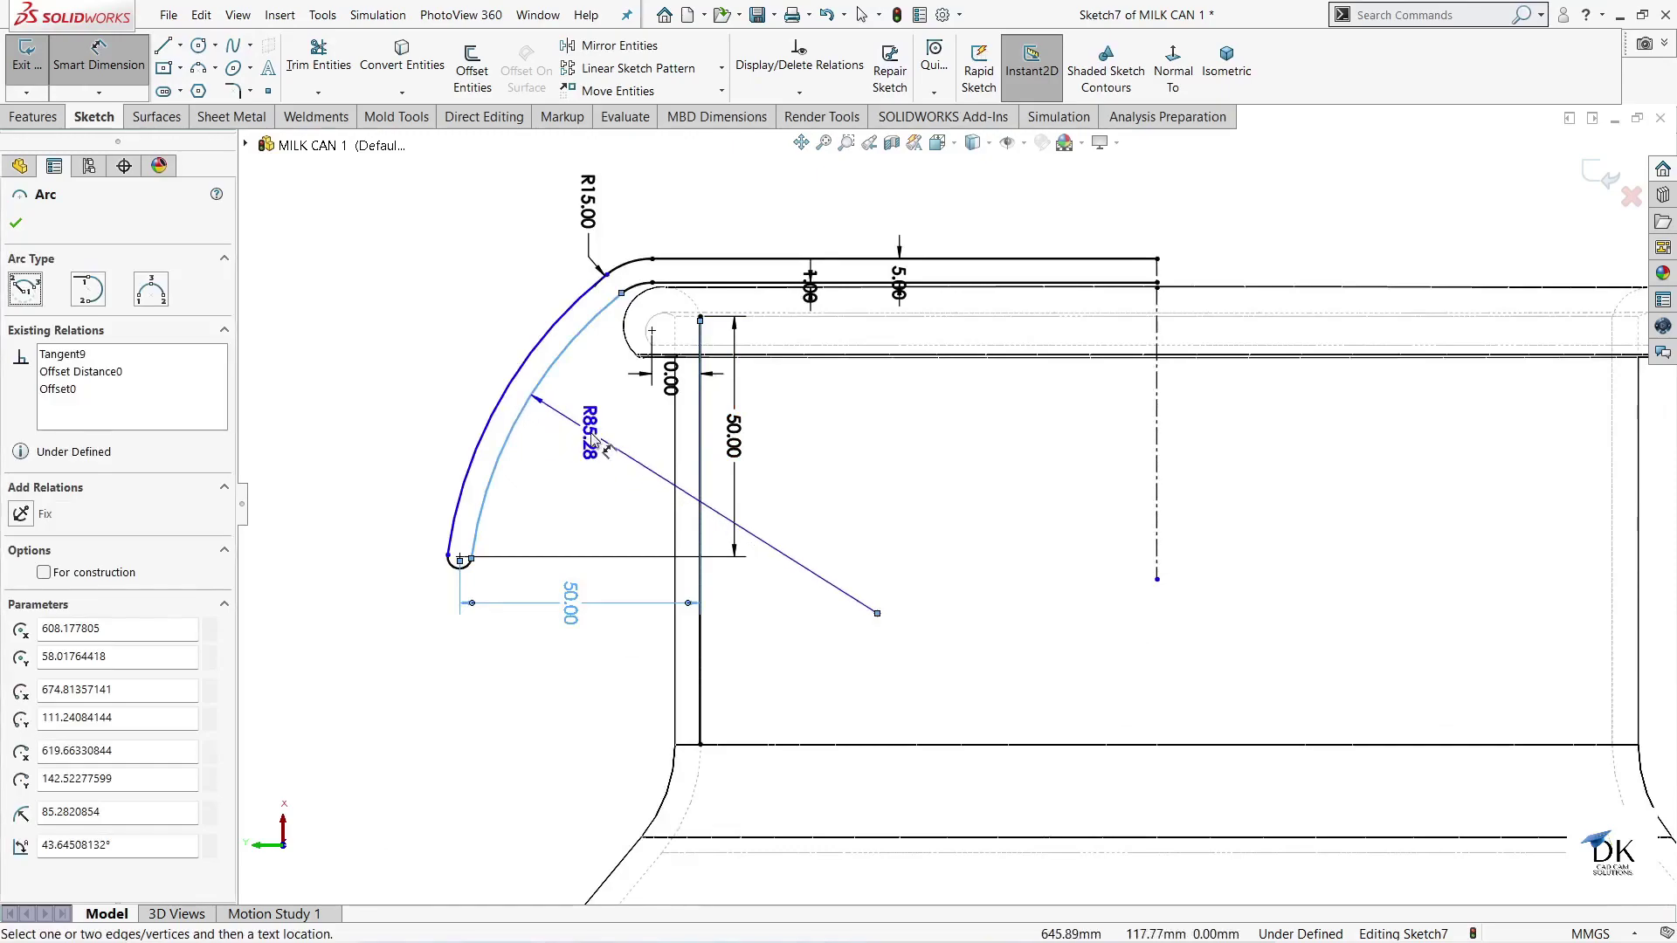
click(601, 451)
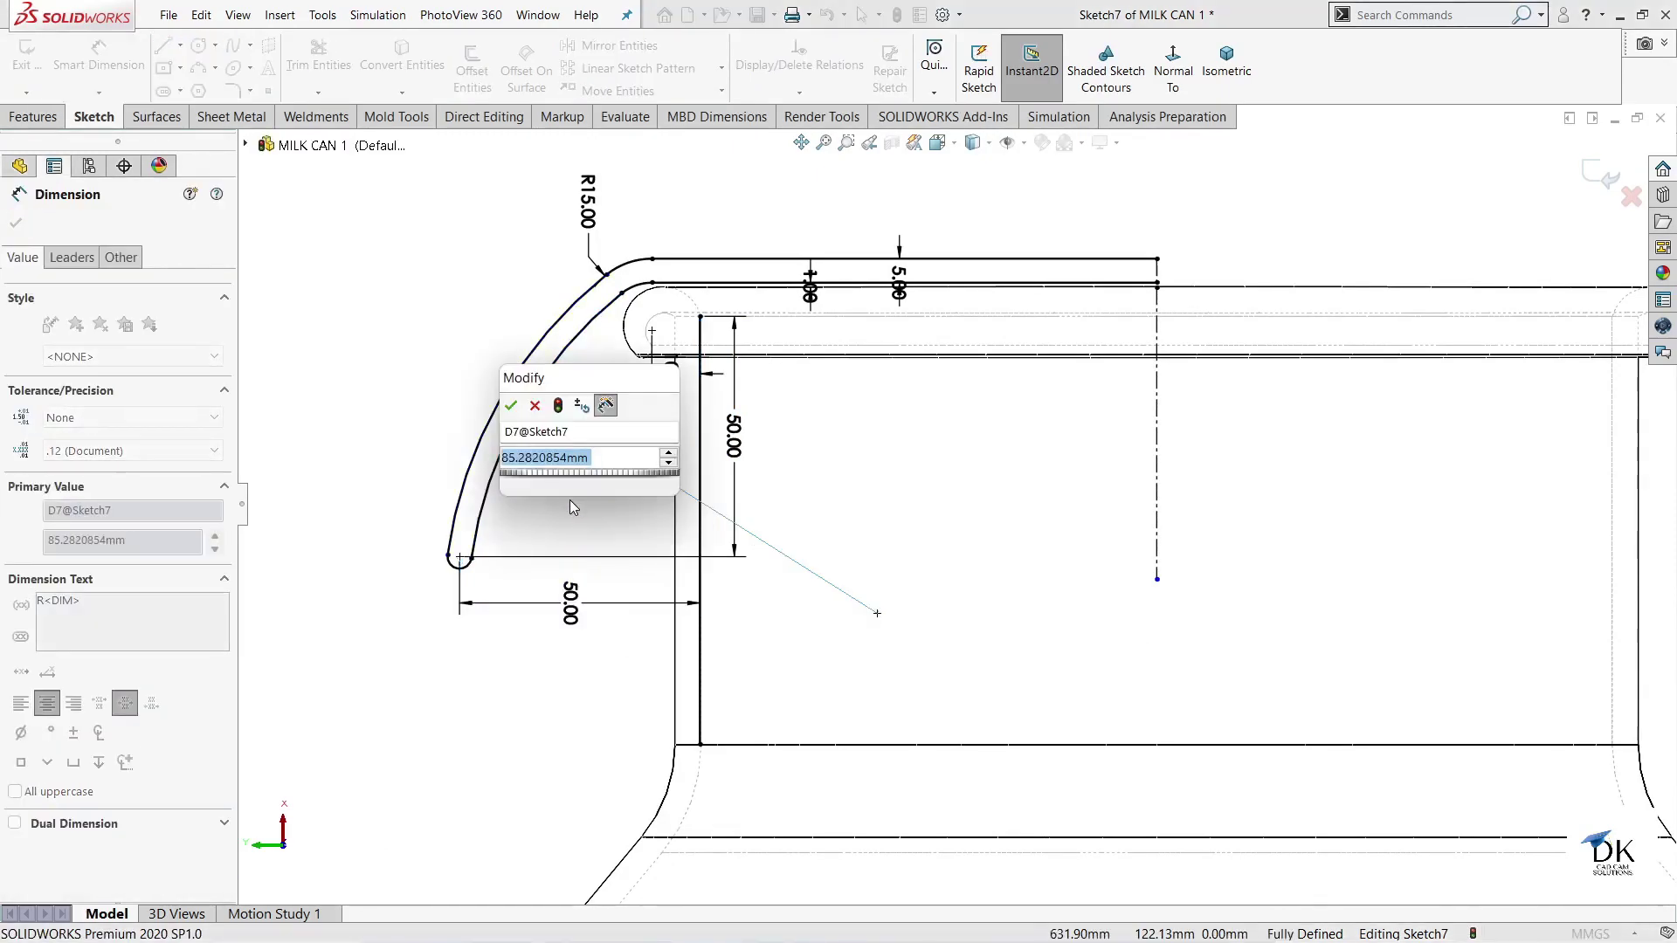
text(12)
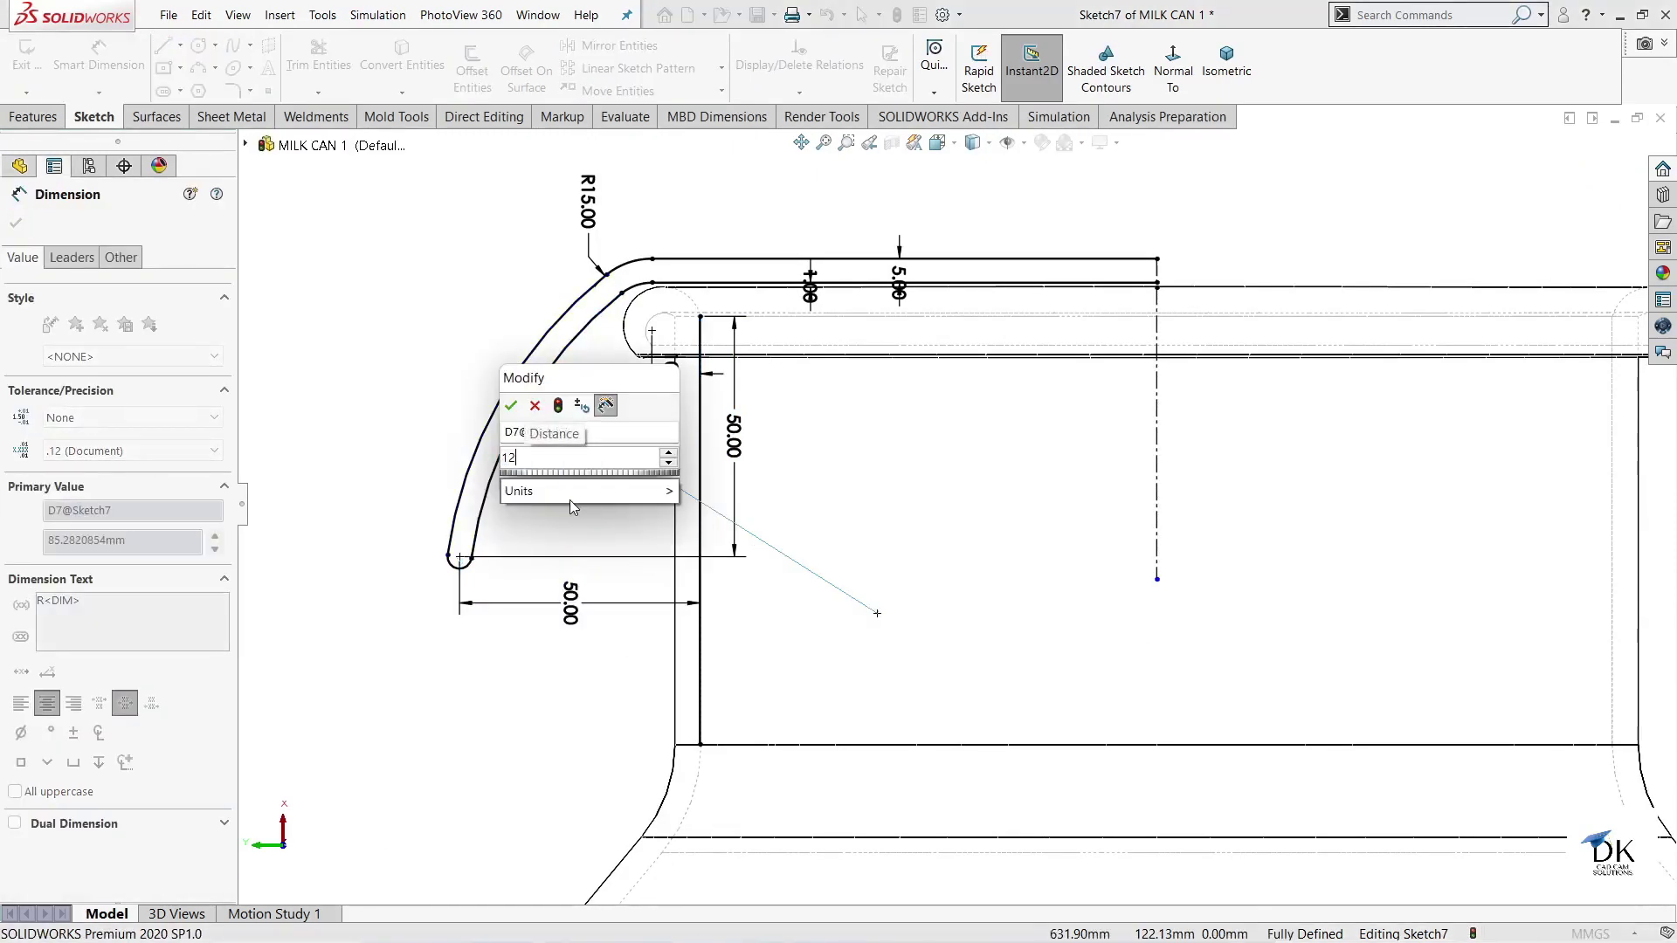
text(0)
key(Return)
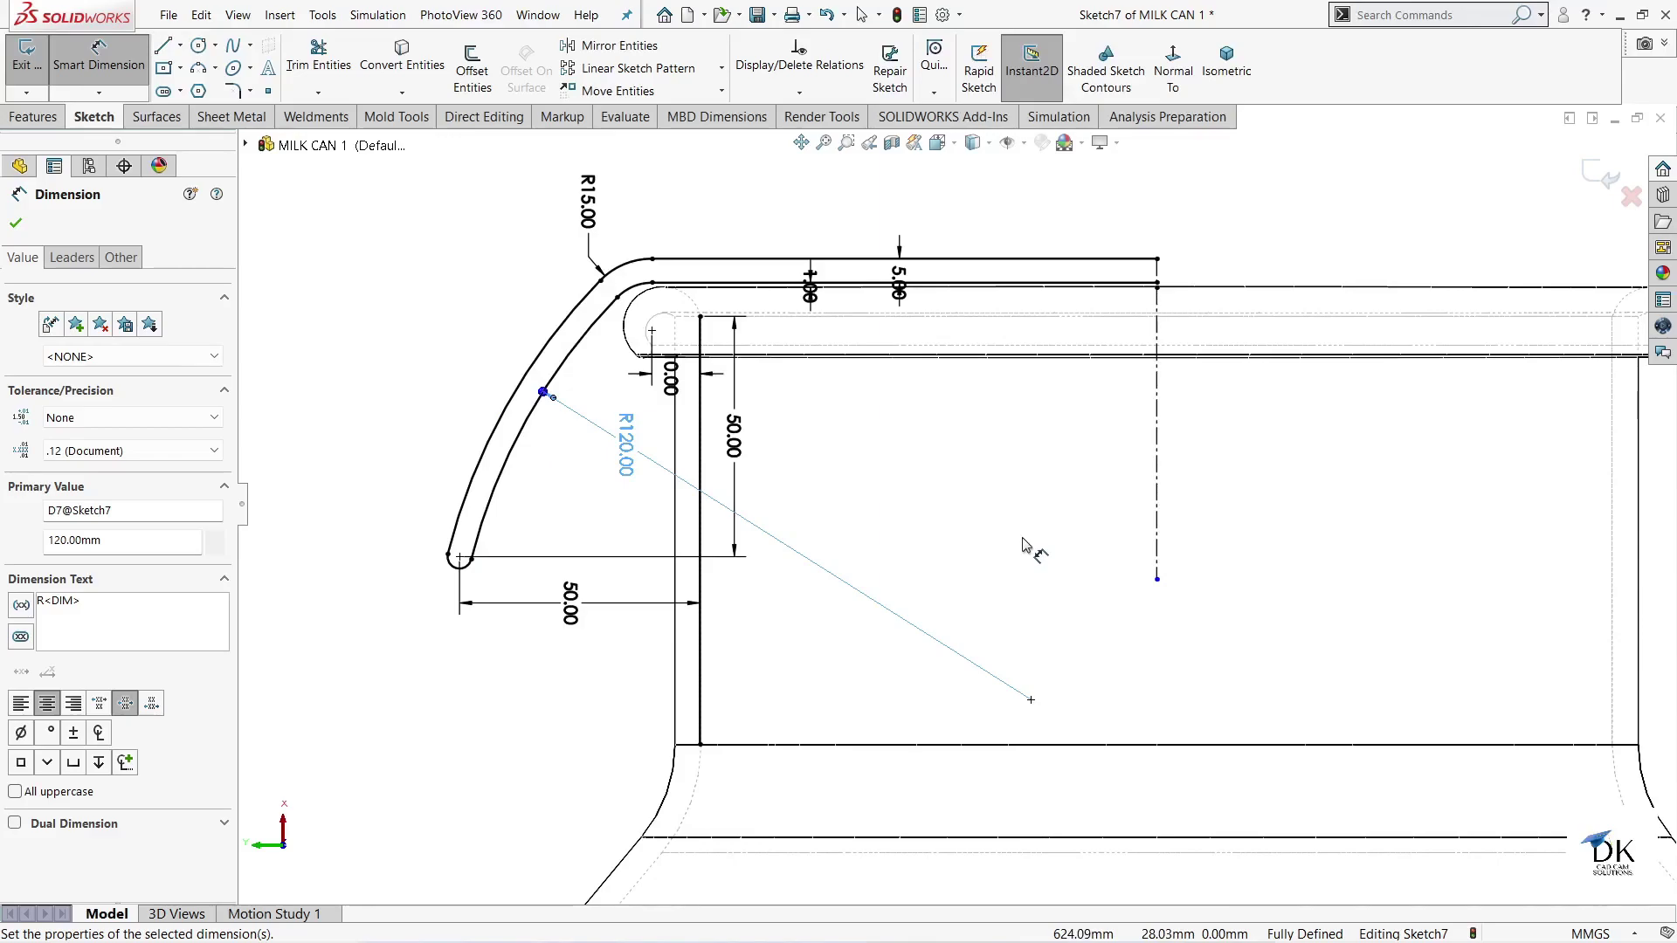
scroll(1028, 546, up, 2)
scroll(1068, 547, down, 1)
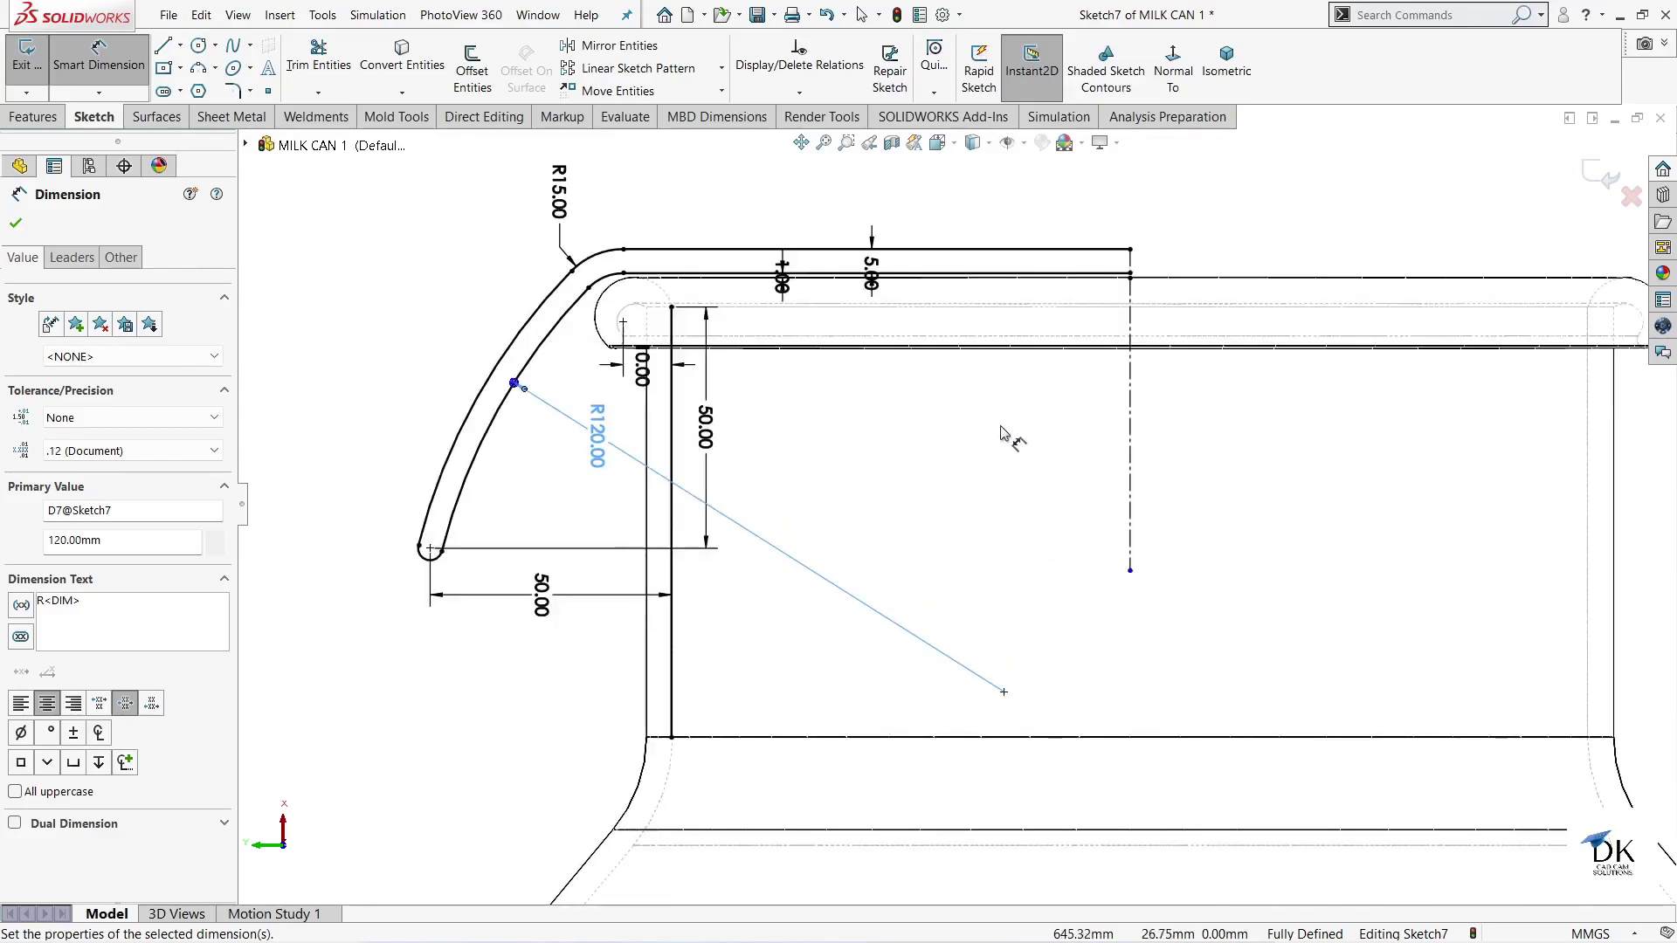
scroll(1004, 437, down, 1)
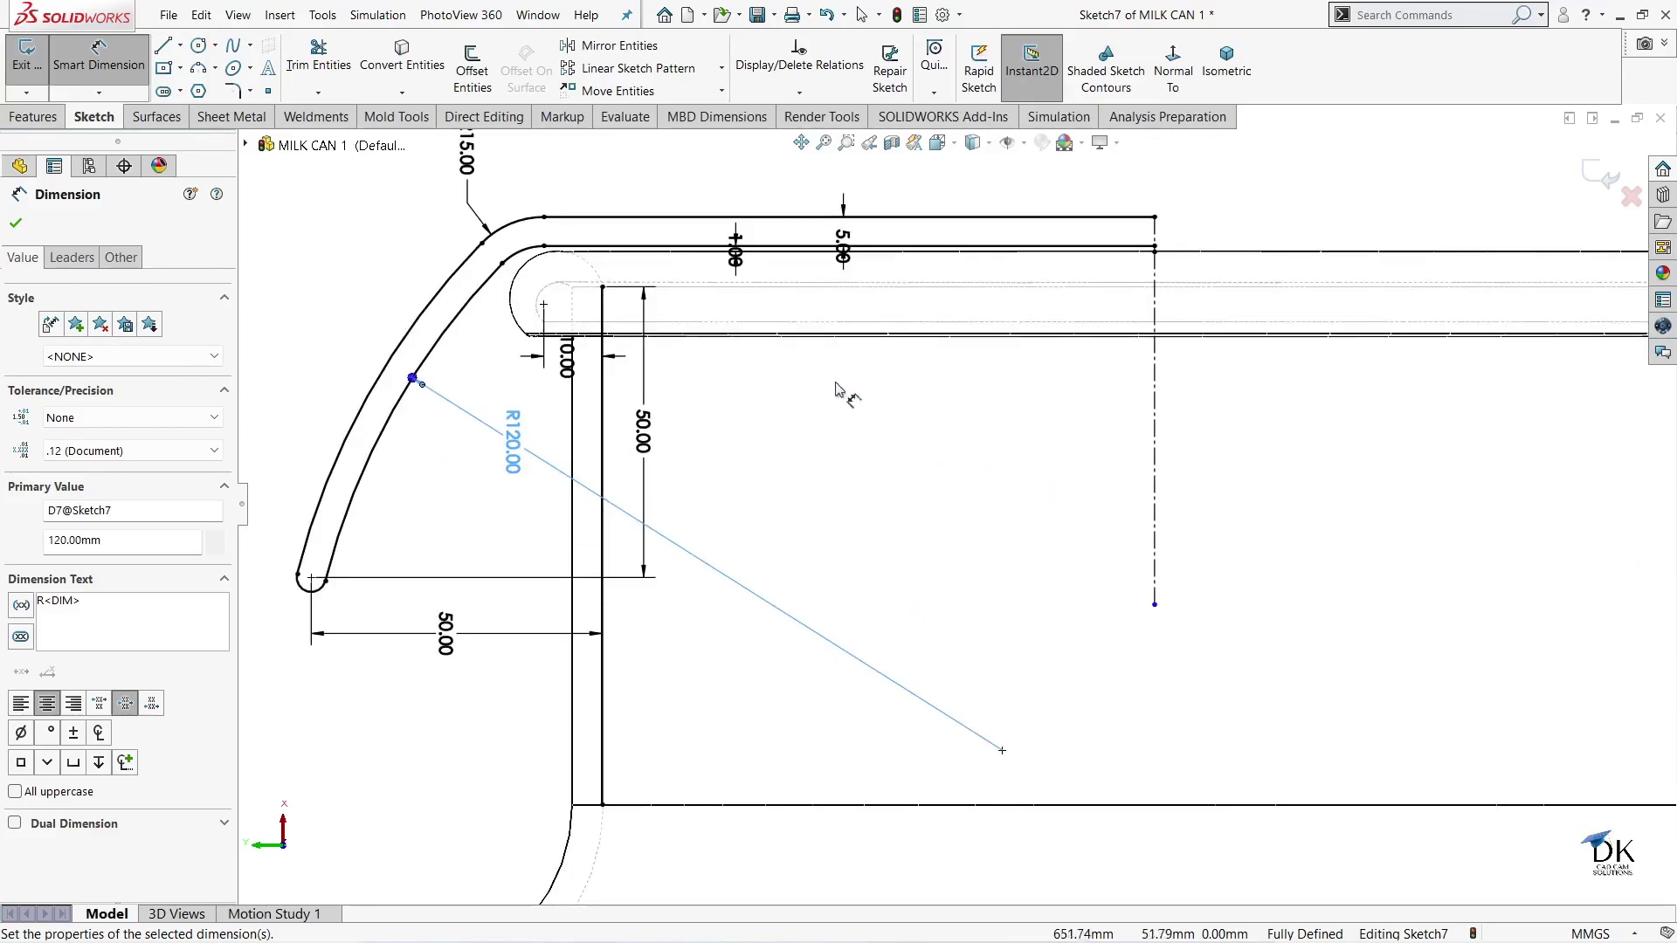
scroll(579, 278, down, 1)
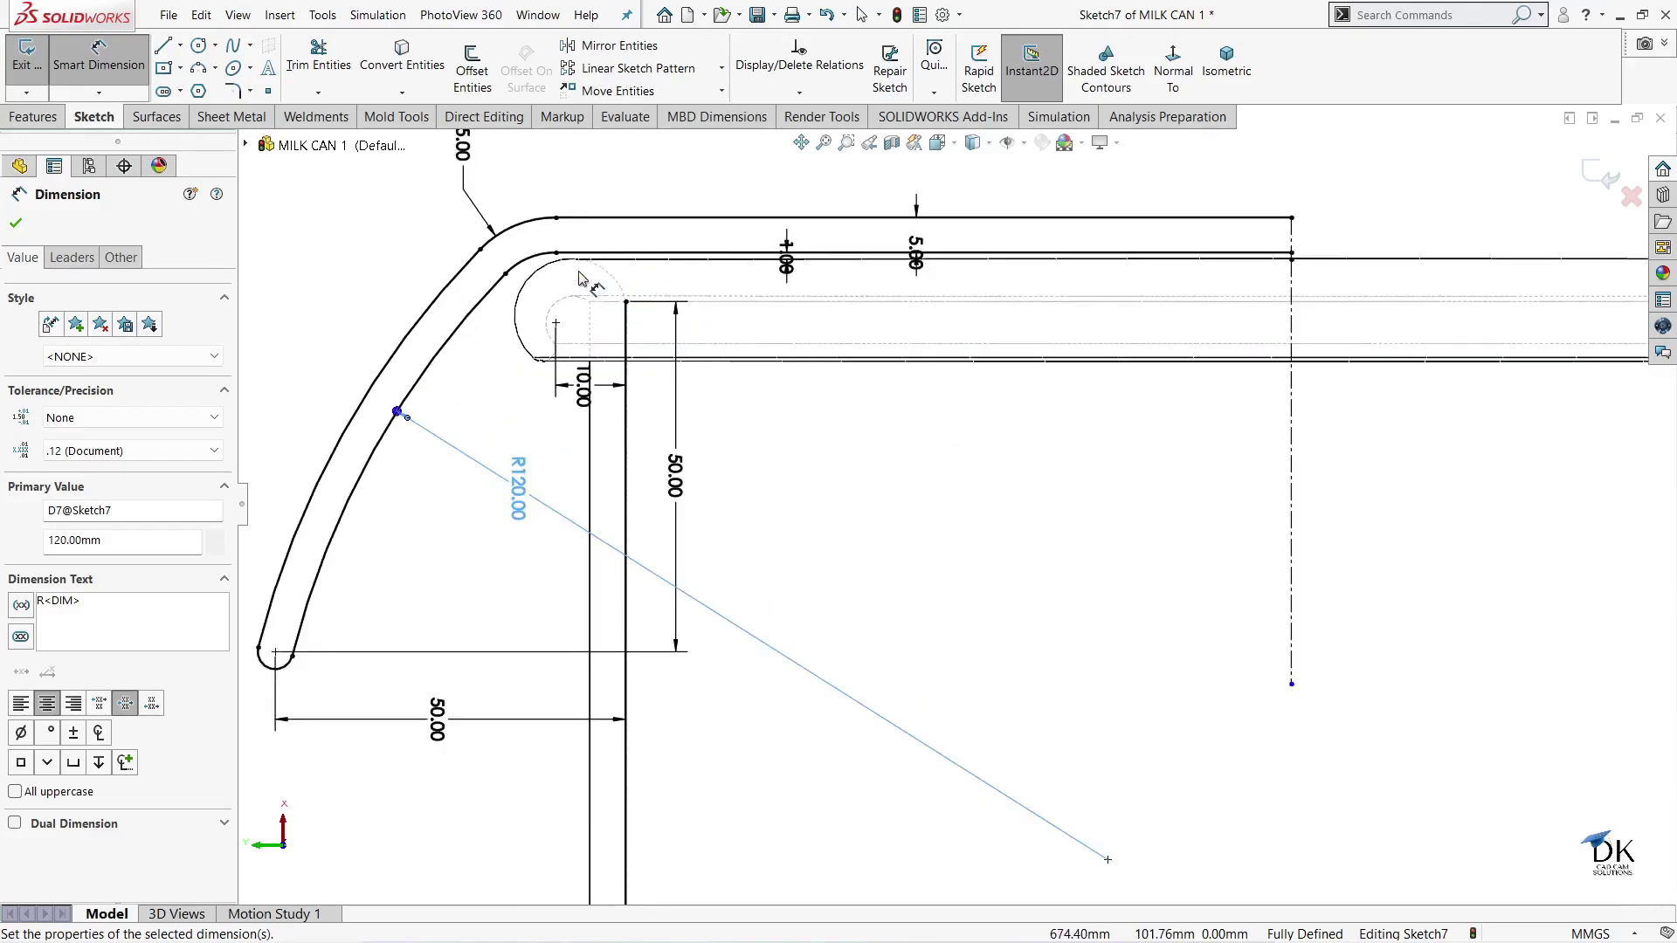
scroll(773, 524, up, 1)
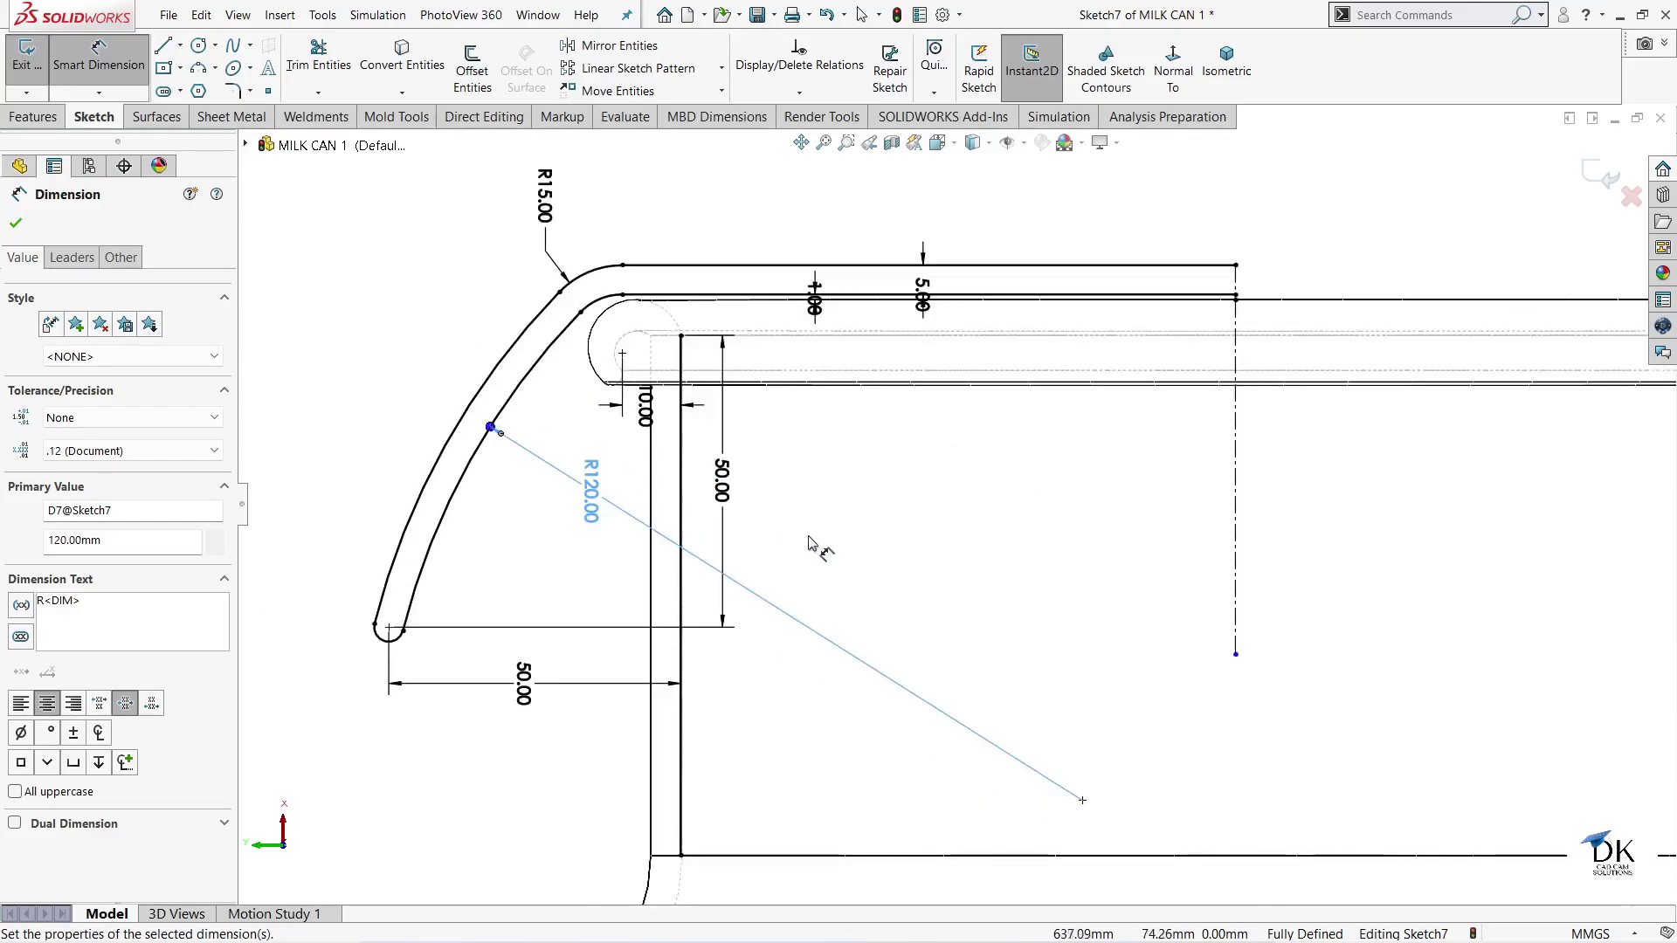
- Offset the vertical wall line 5 mm to the reversed side
click(16, 222)
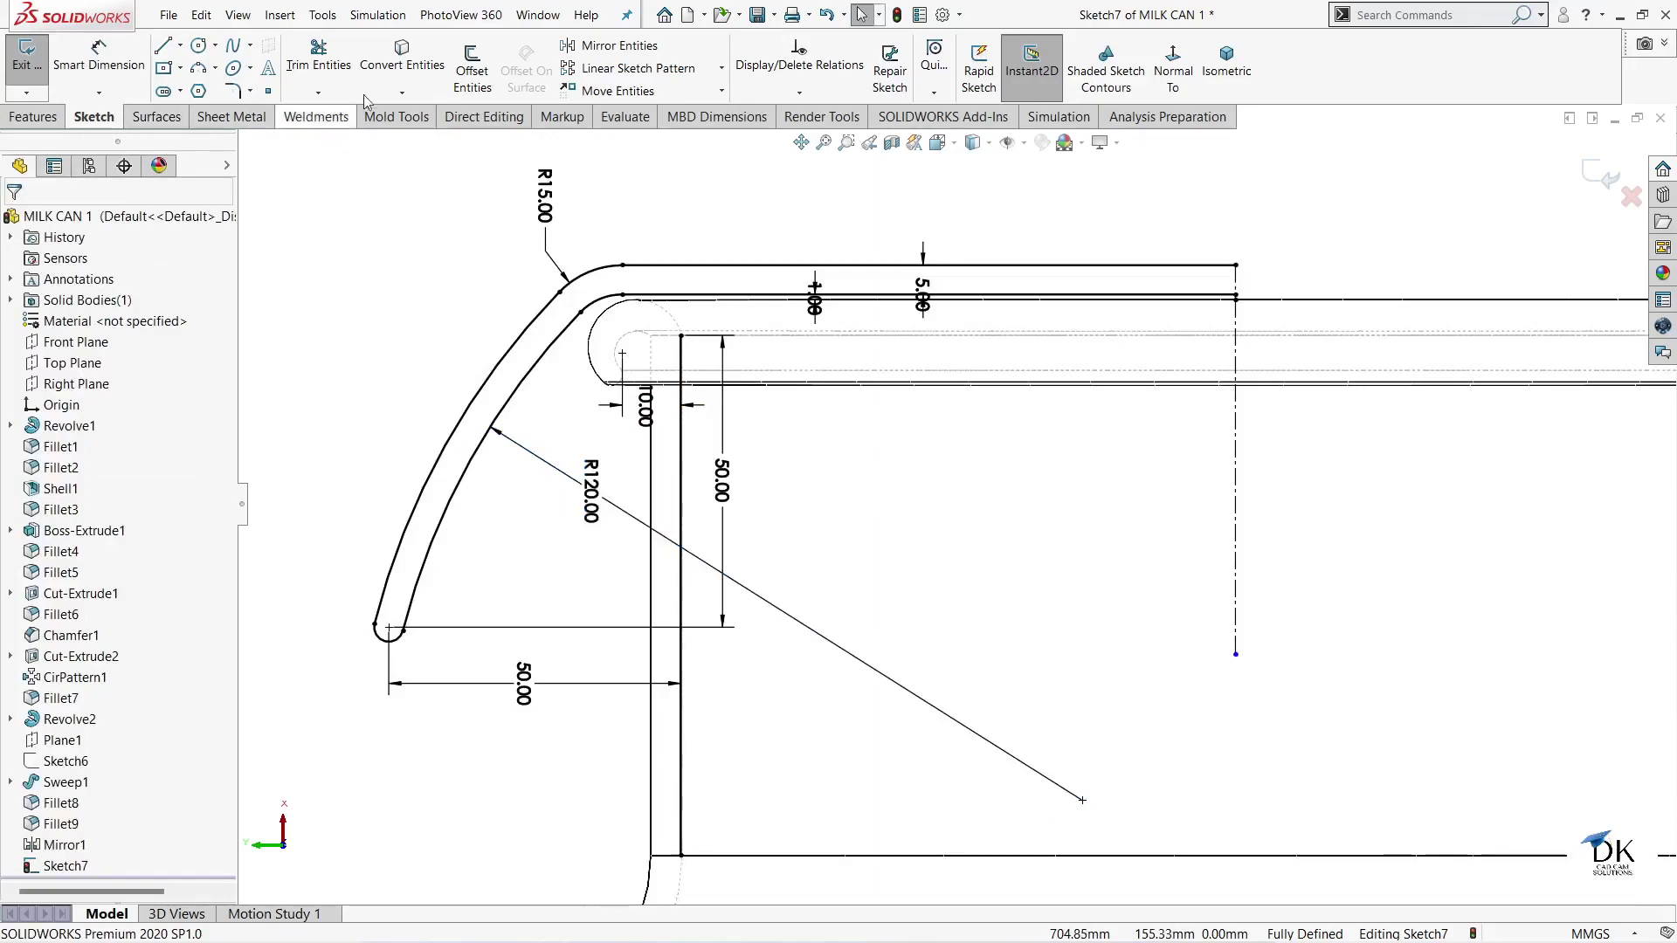
click(471, 66)
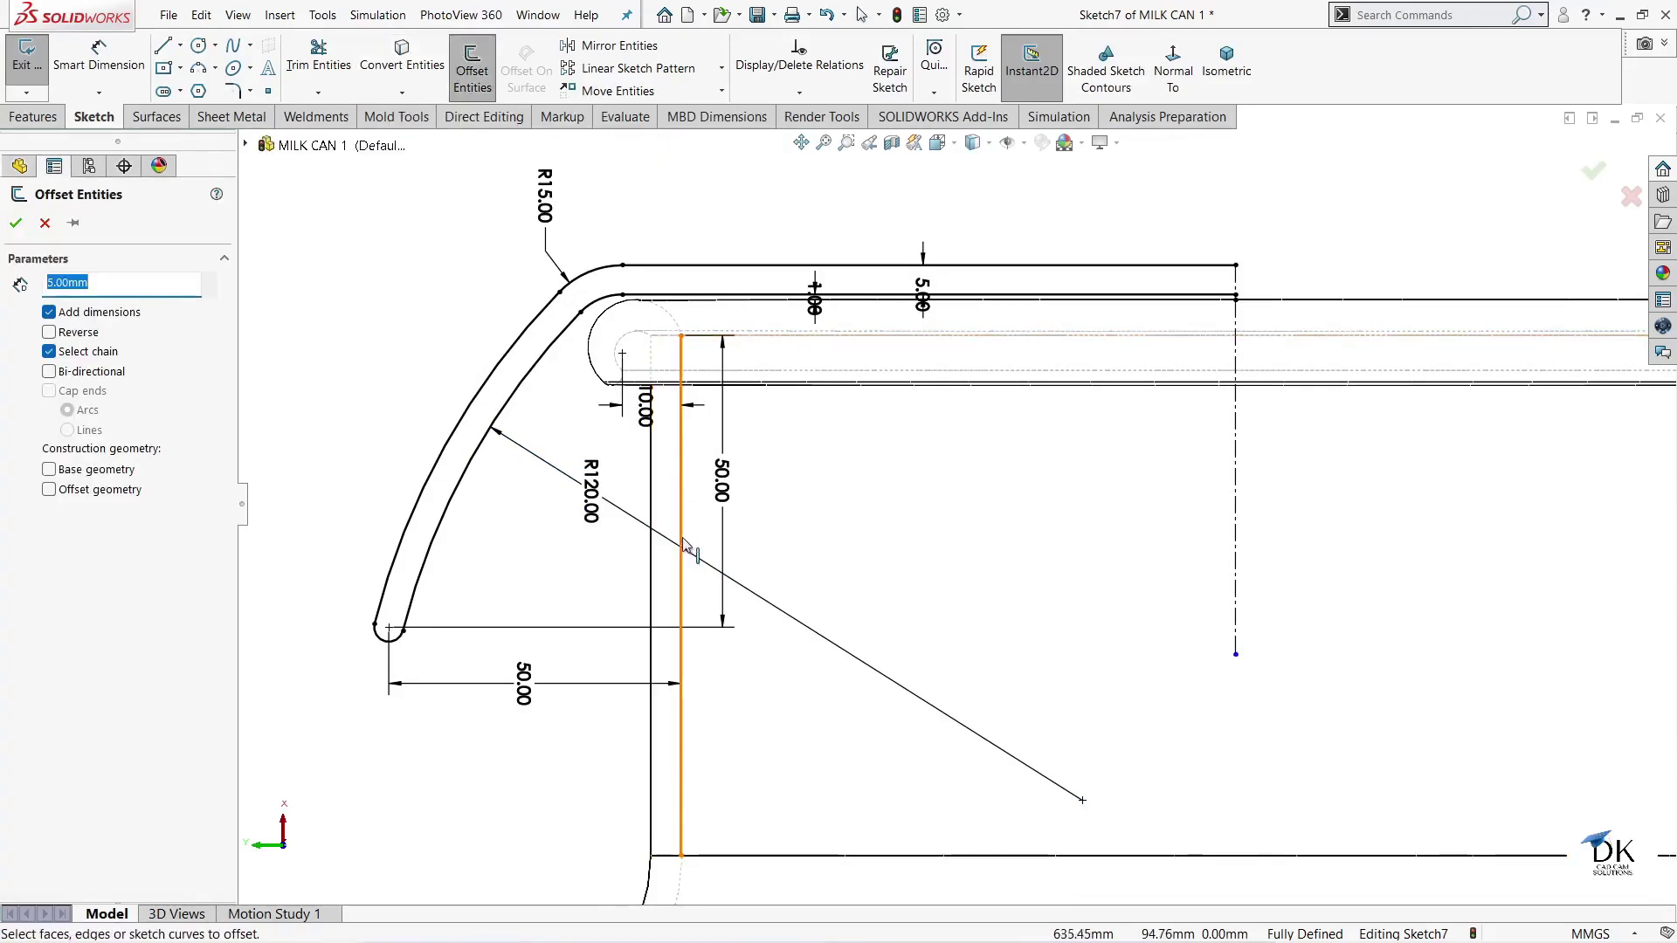
click(685, 530)
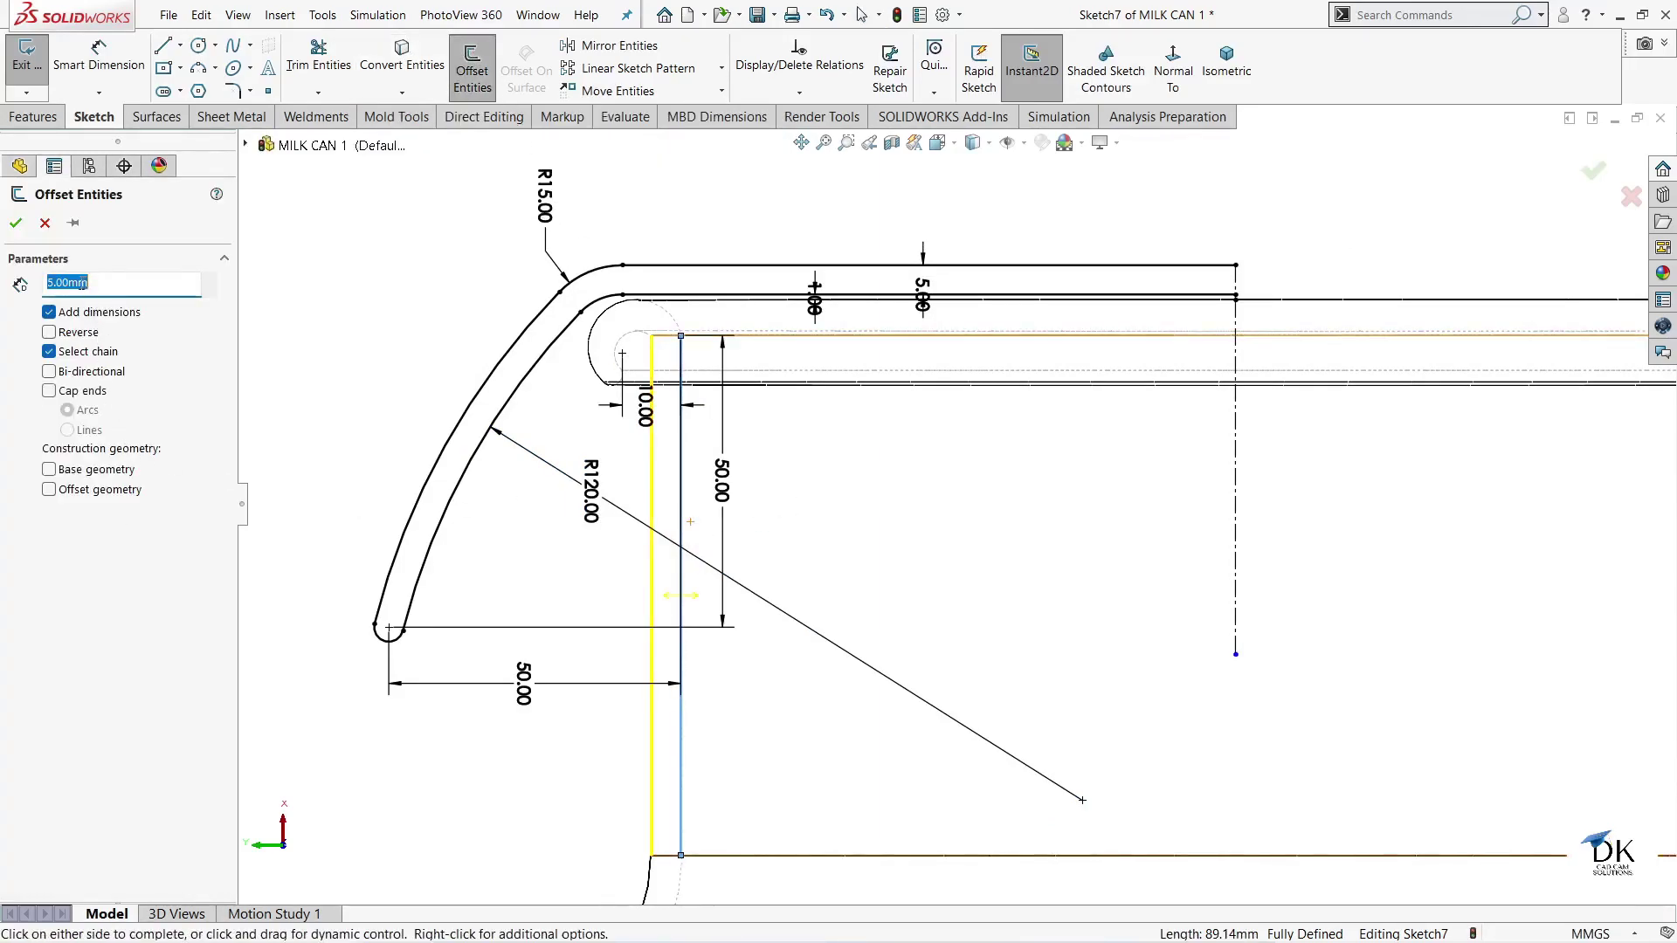
click(49, 336)
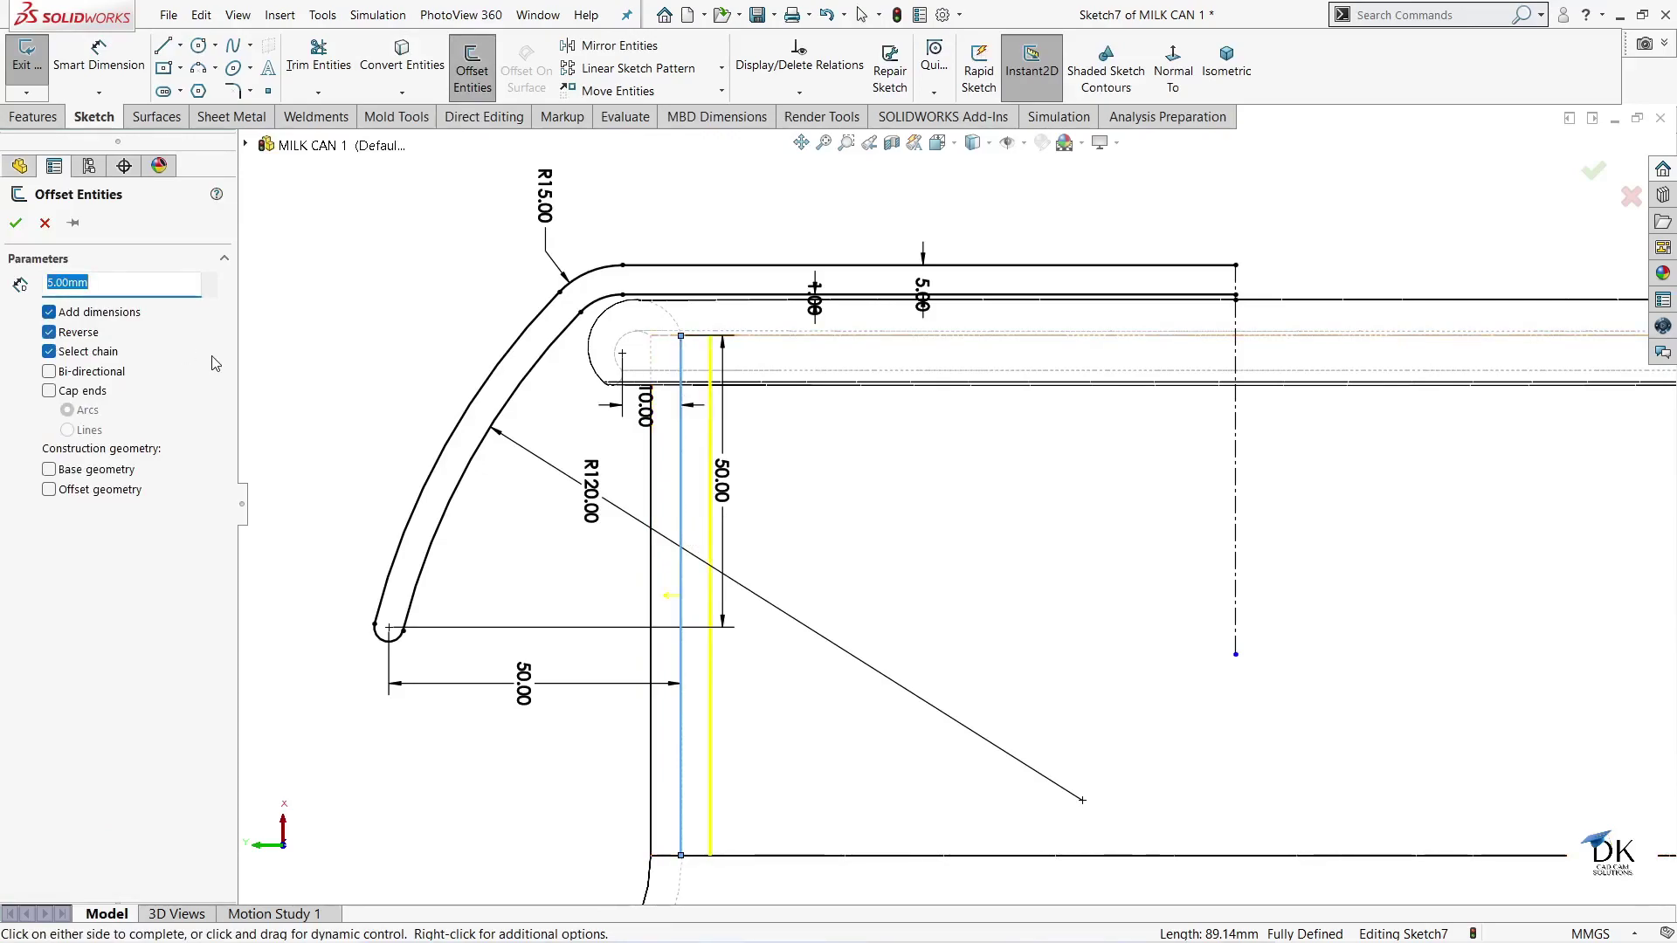
click(18, 223)
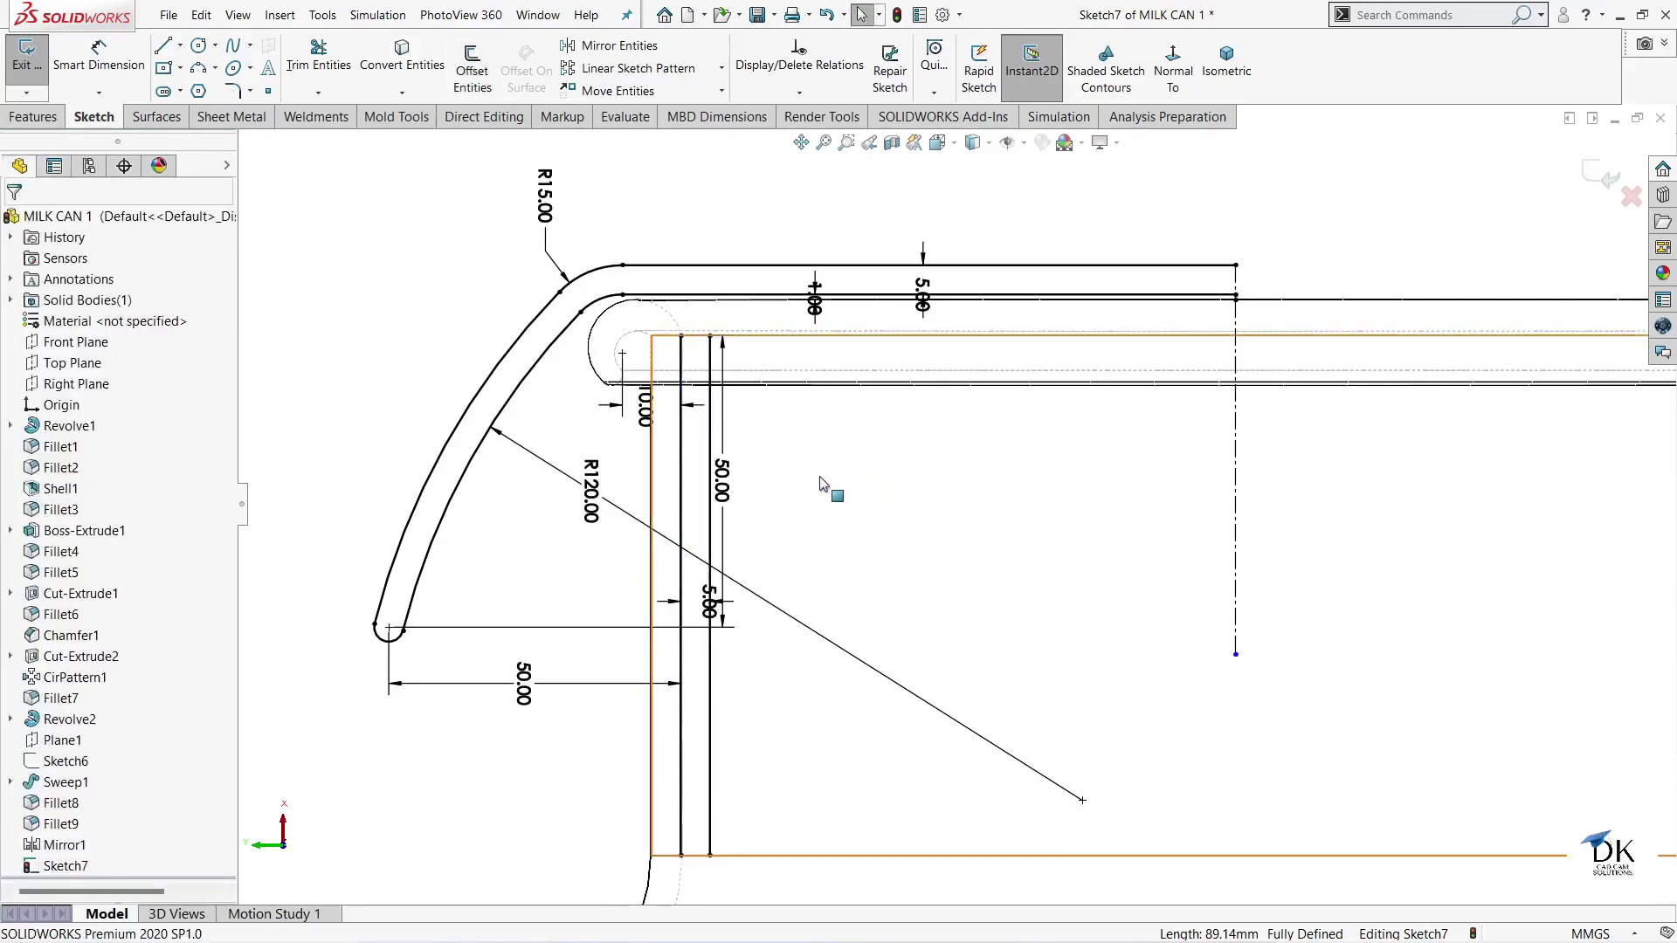
- Trim the surplus horizontal line near the rounded lip
scroll(832, 476, down, 1)
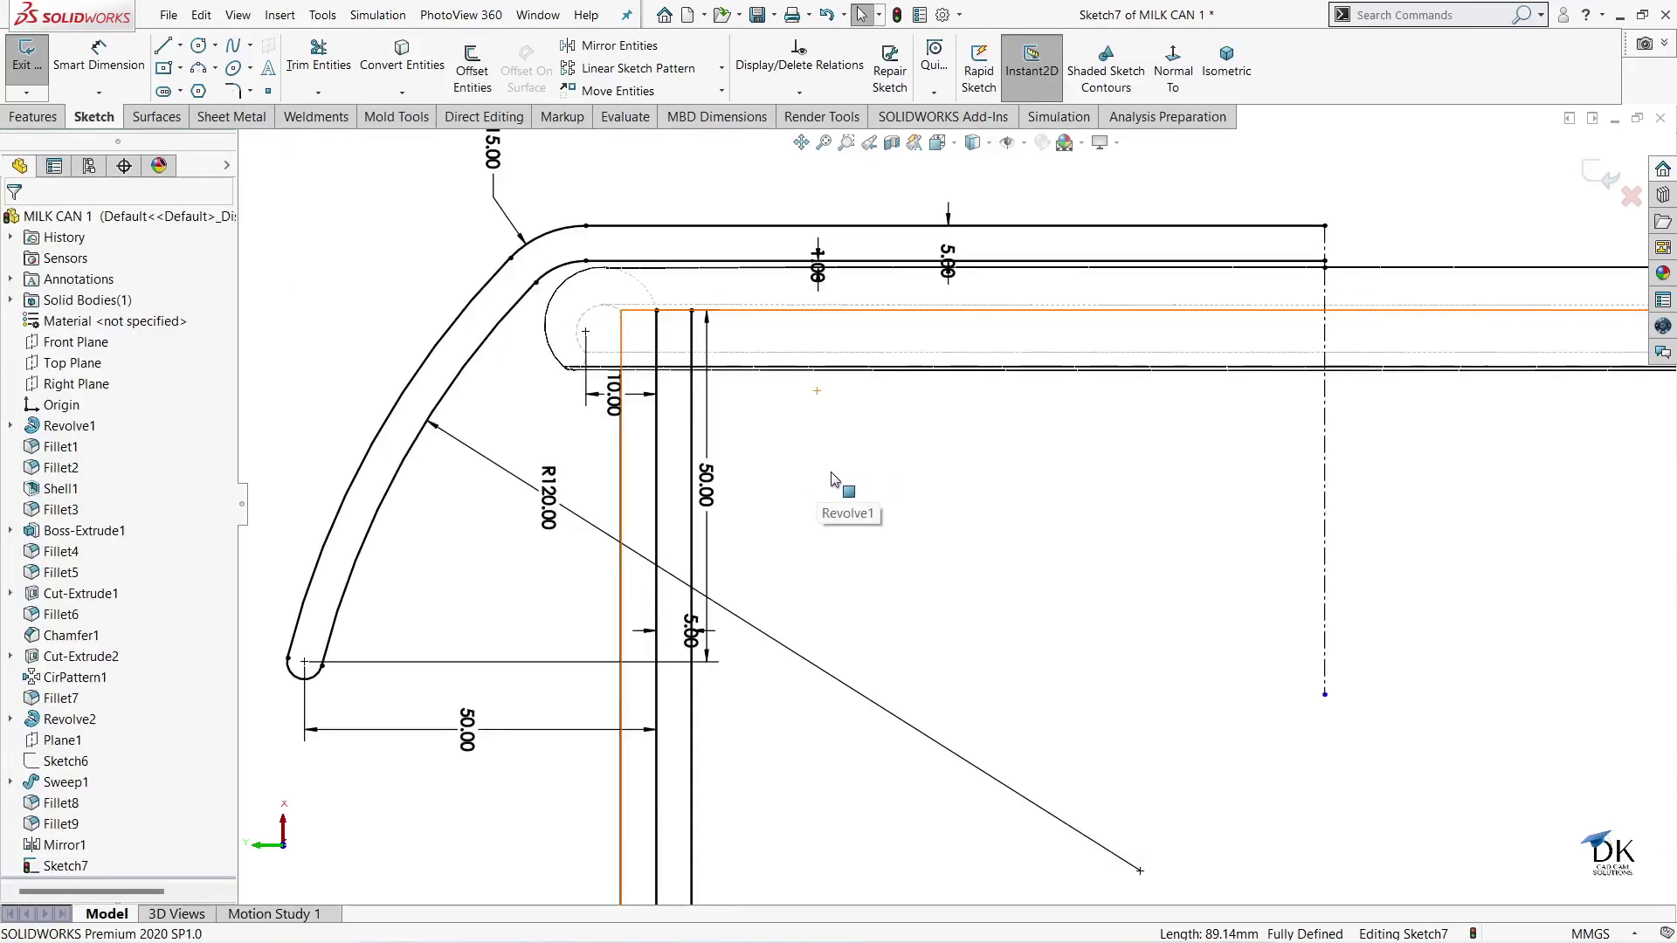
scroll(832, 476, up, 1)
scroll(886, 480, up, 1)
scroll(766, 369, down, 1)
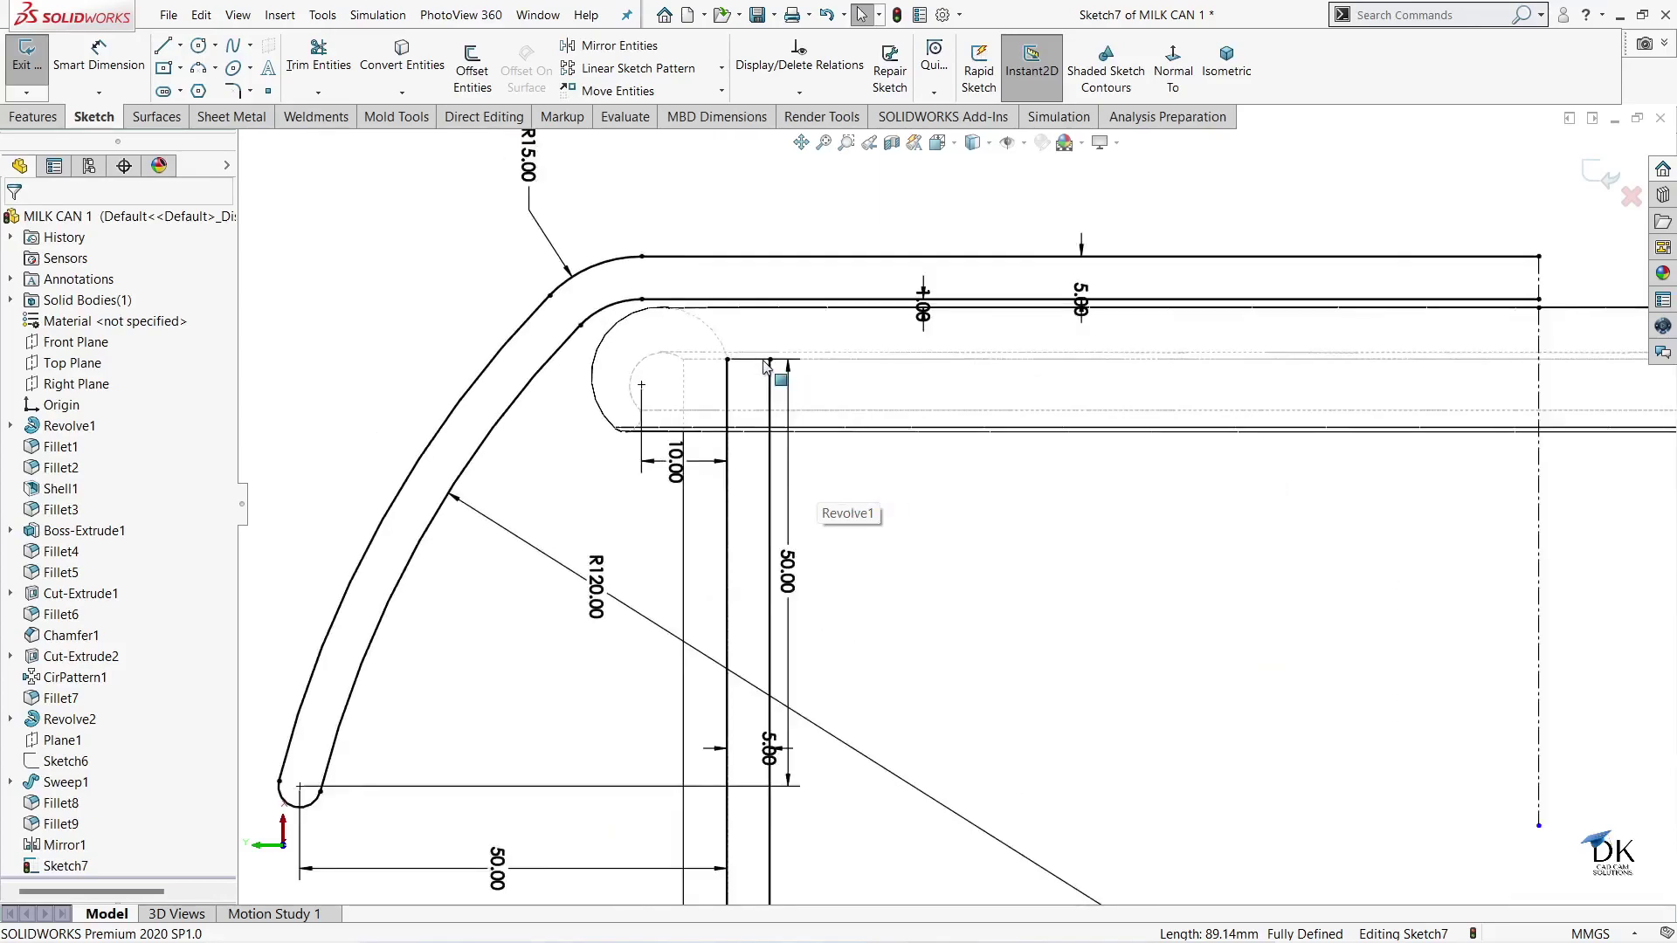
scroll(764, 372, down, 1)
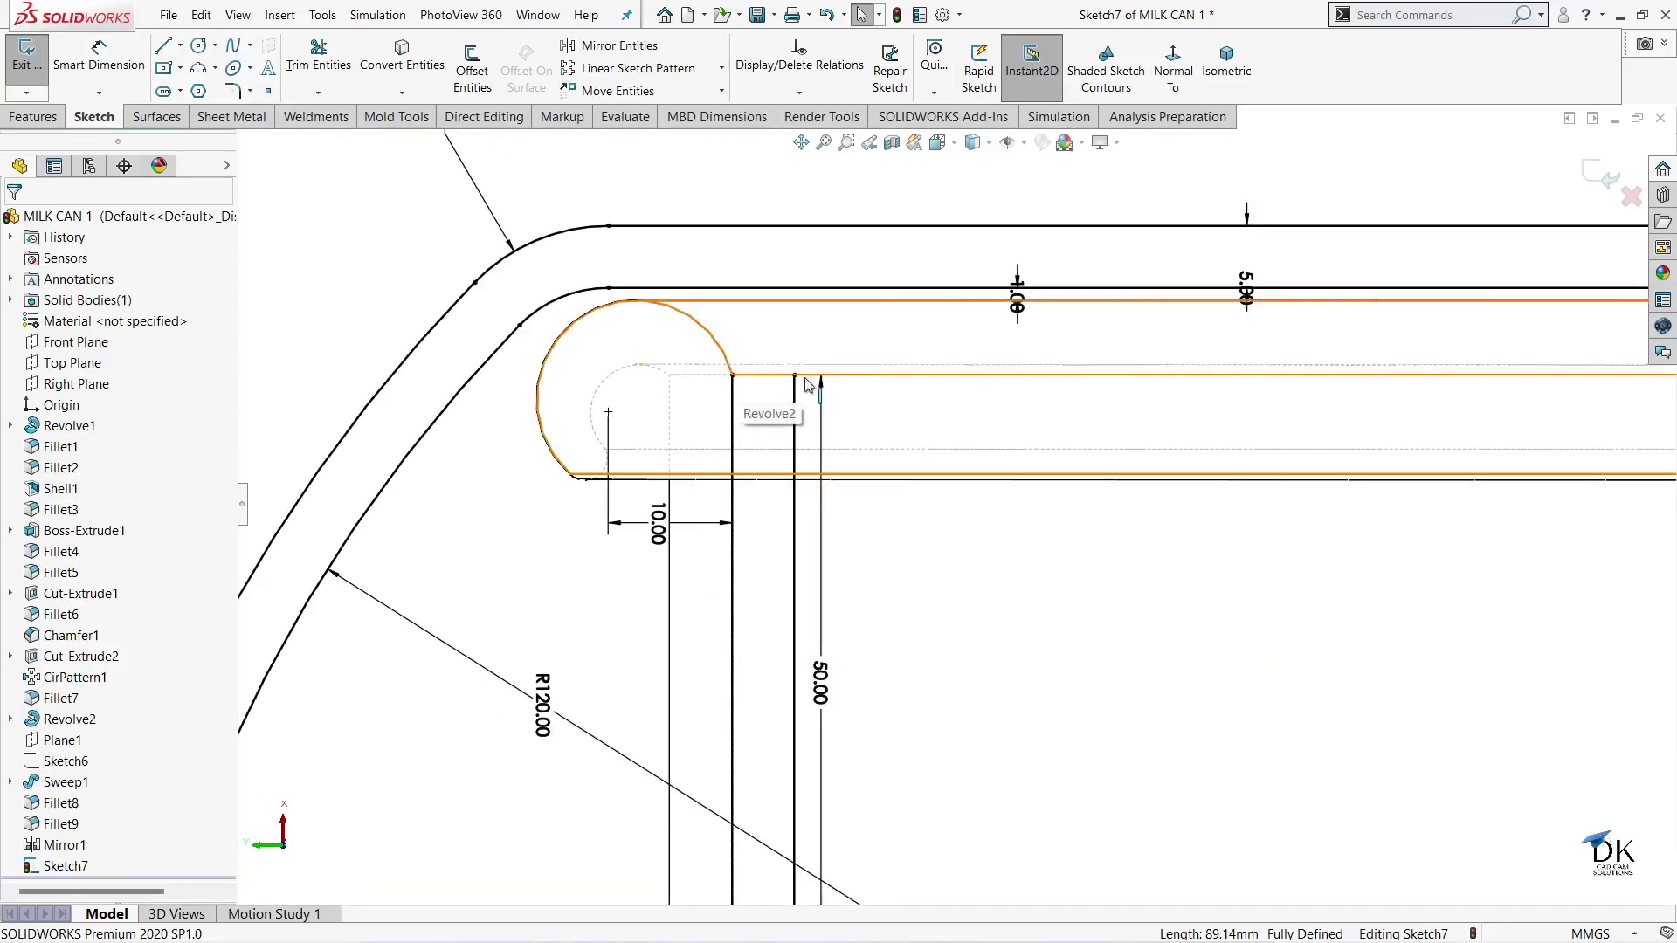
click(796, 385)
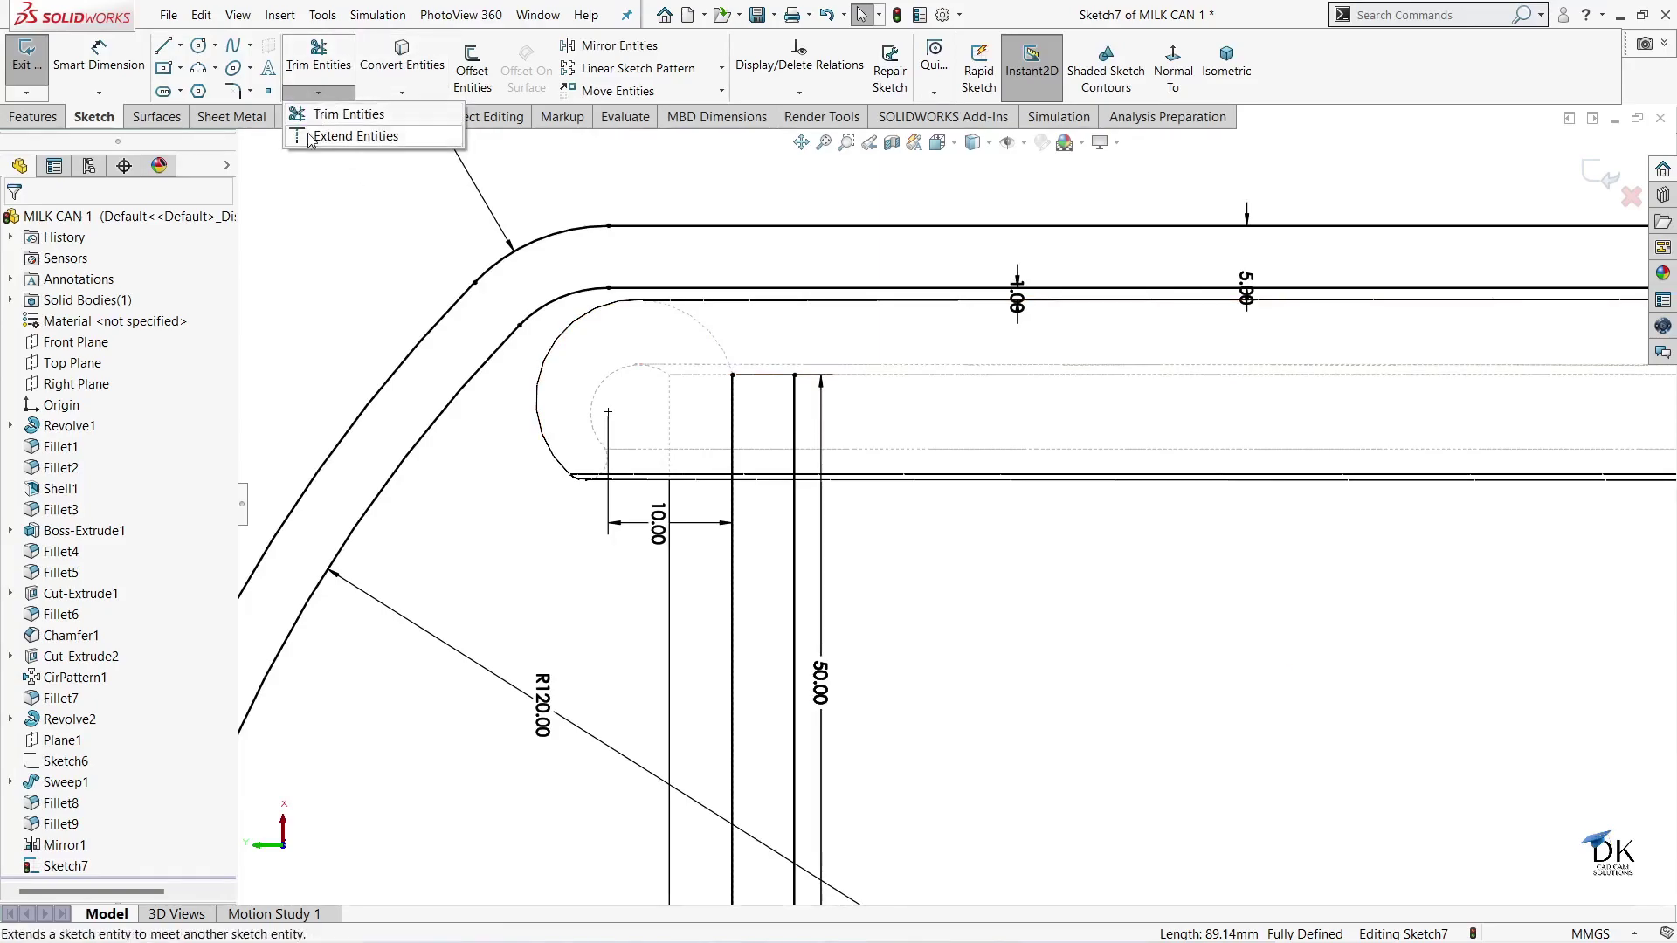
- Extend both vertical lines up to the lid's inner top line
click(345, 114)
click(796, 378)
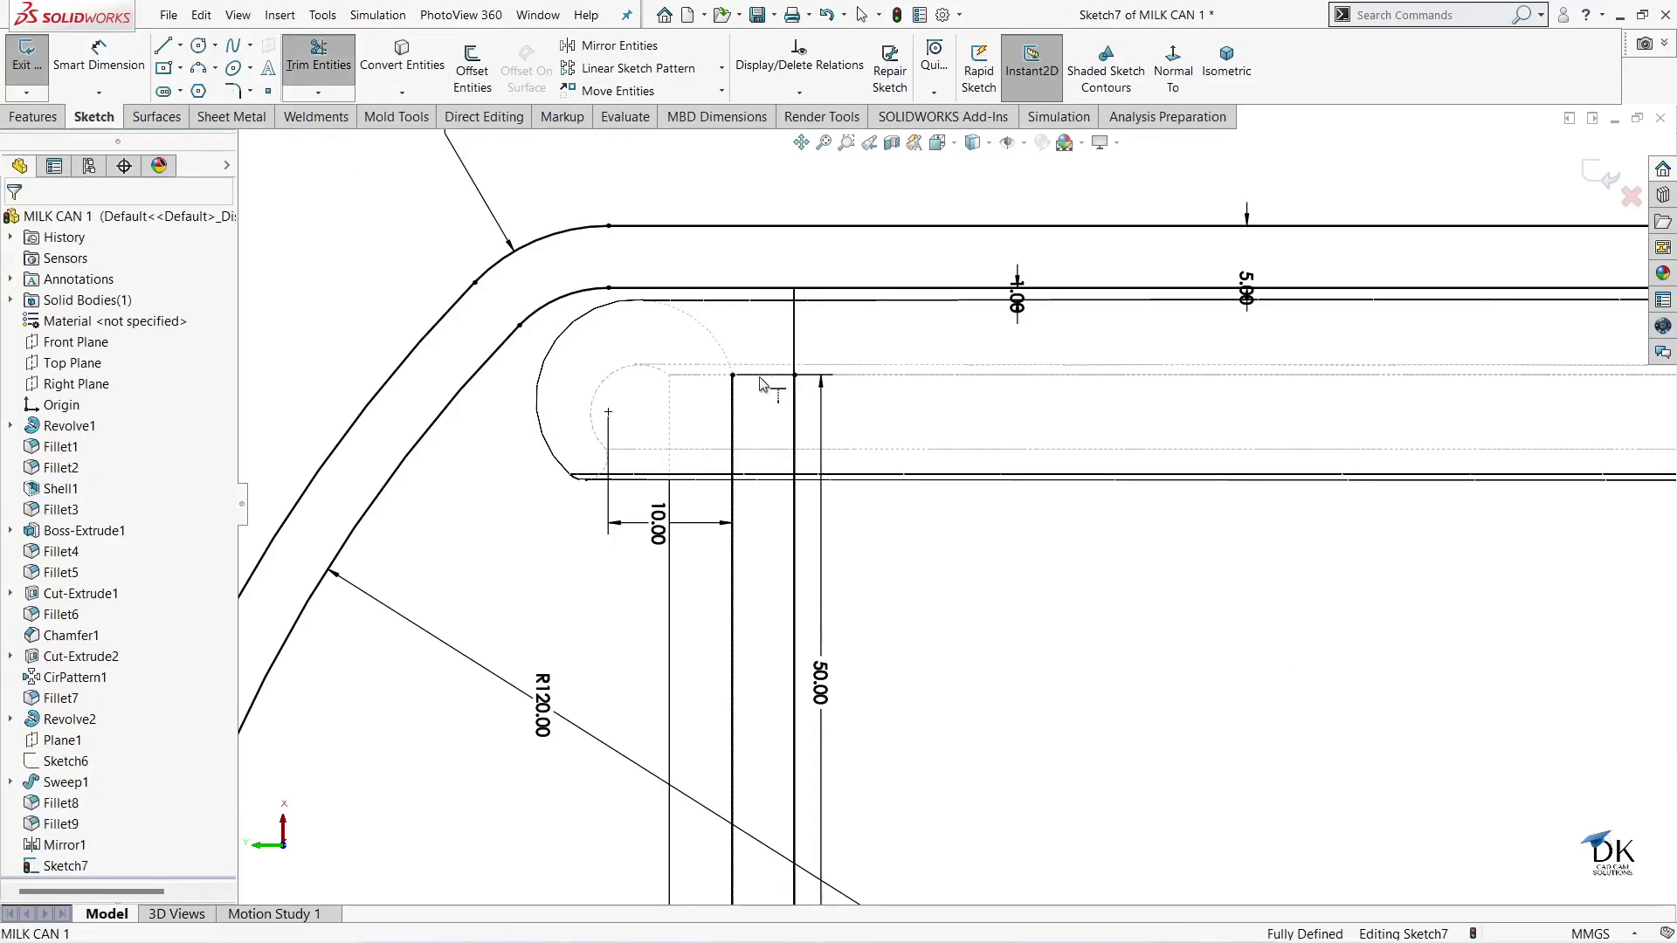
click(731, 378)
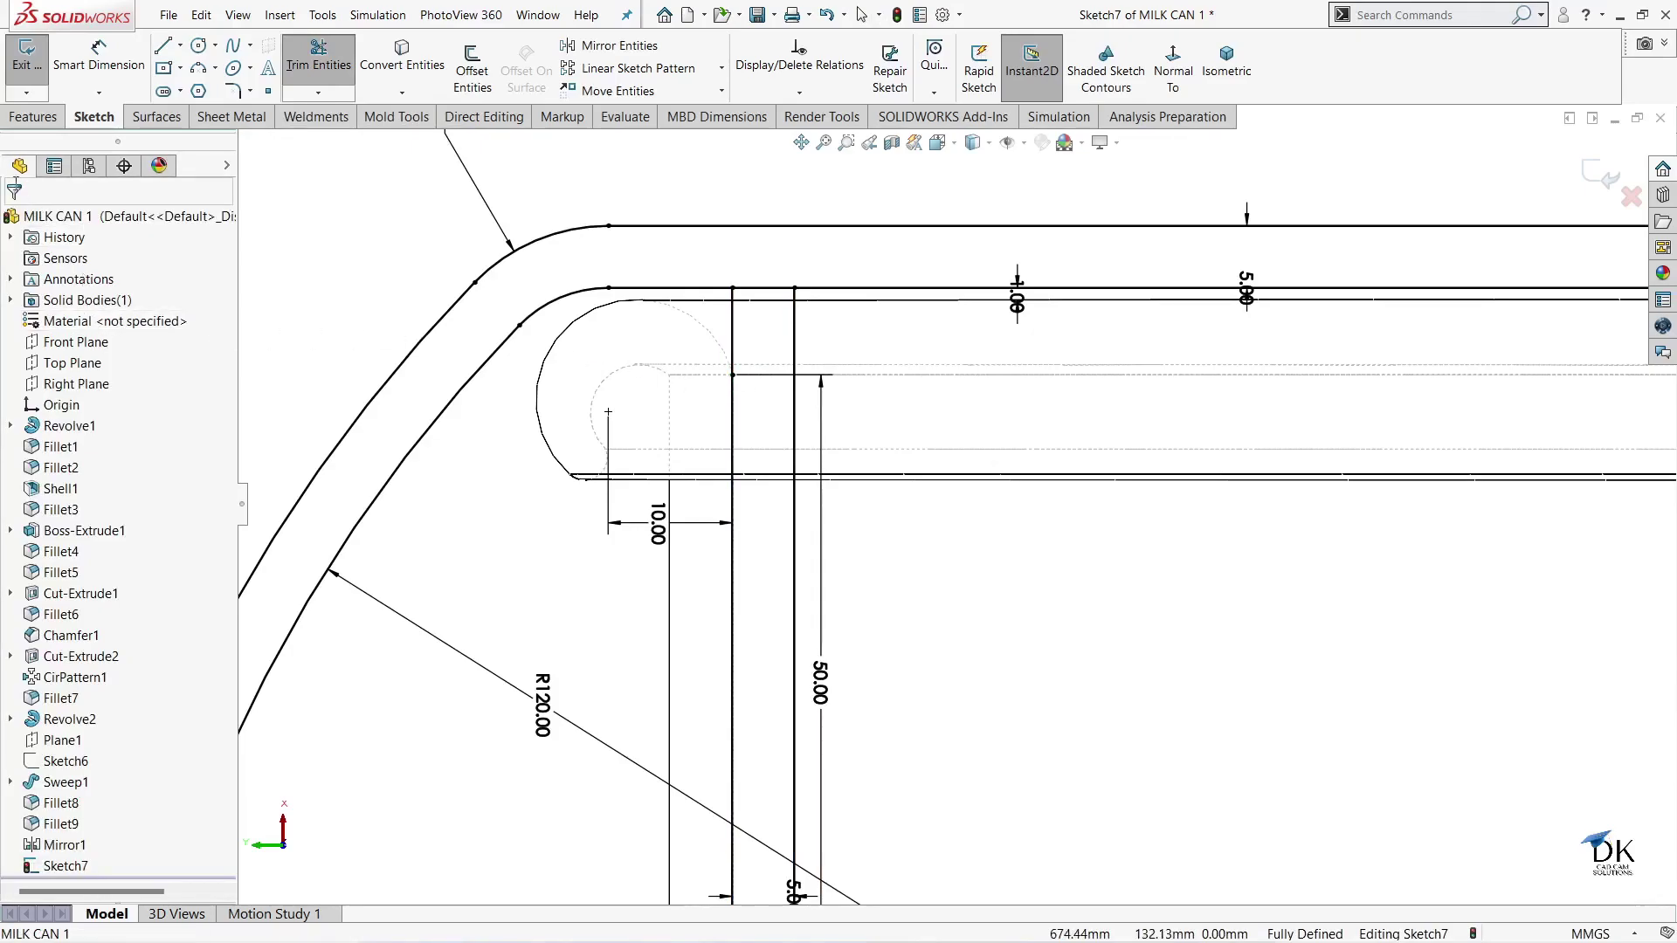
scroll(862, 445, up, 1)
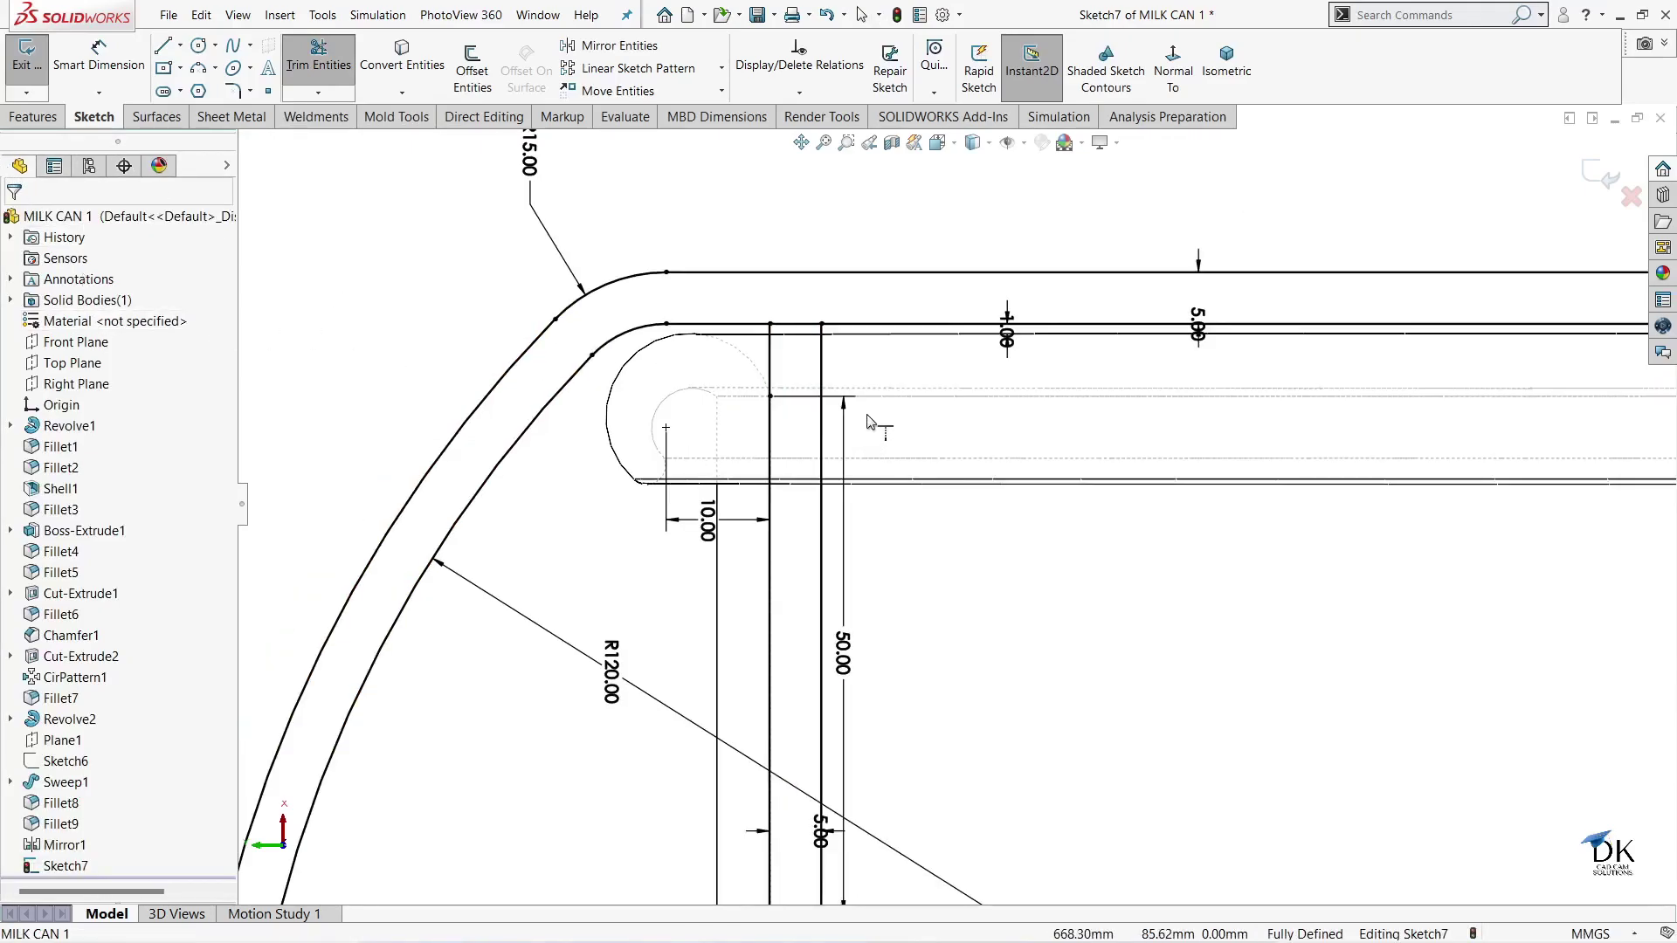
scroll(868, 422, down, 1)
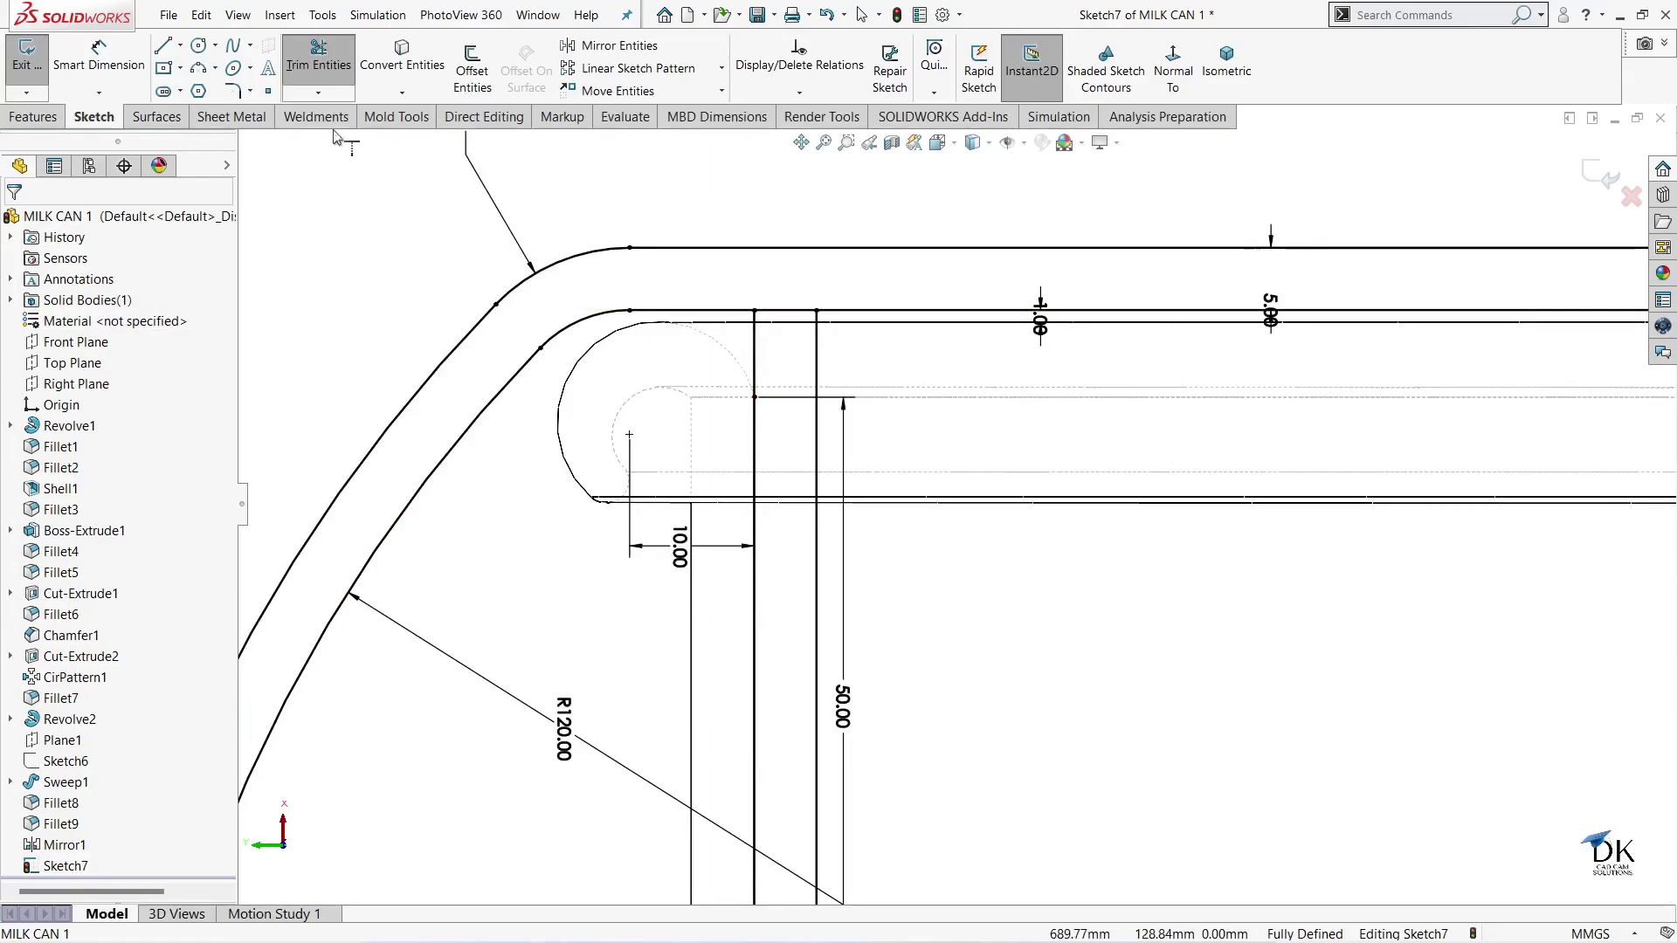
- Power-trim away the short top-line piece between the two vertical lines
click(331, 95)
click(347, 114)
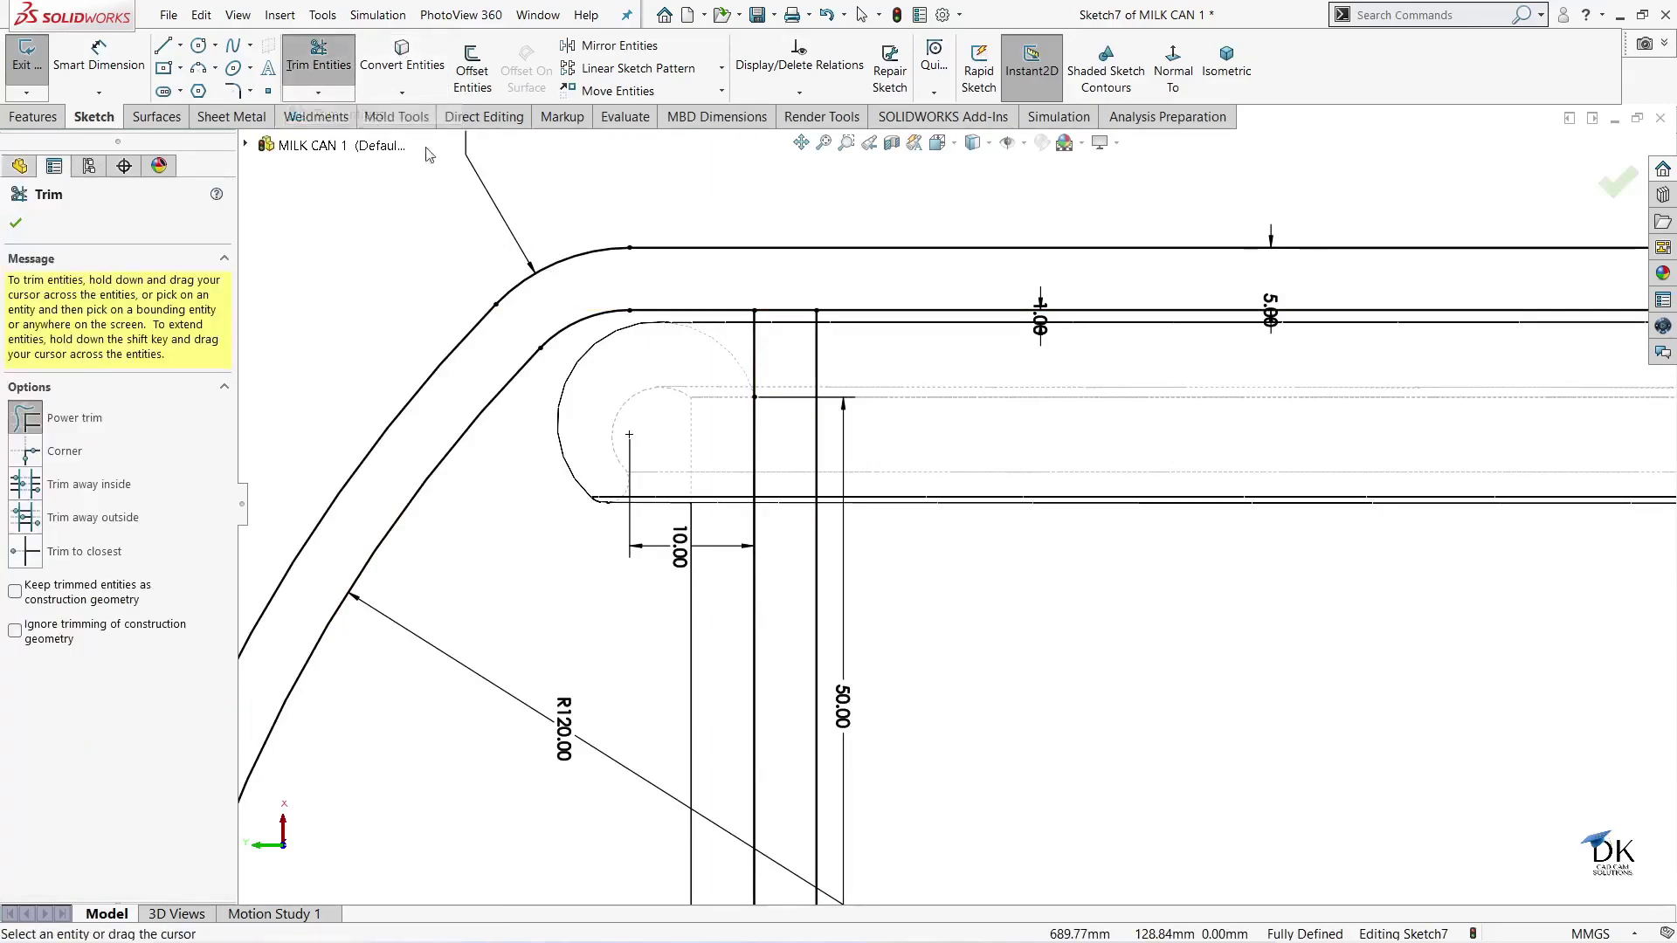
drag(789, 299, 791, 325)
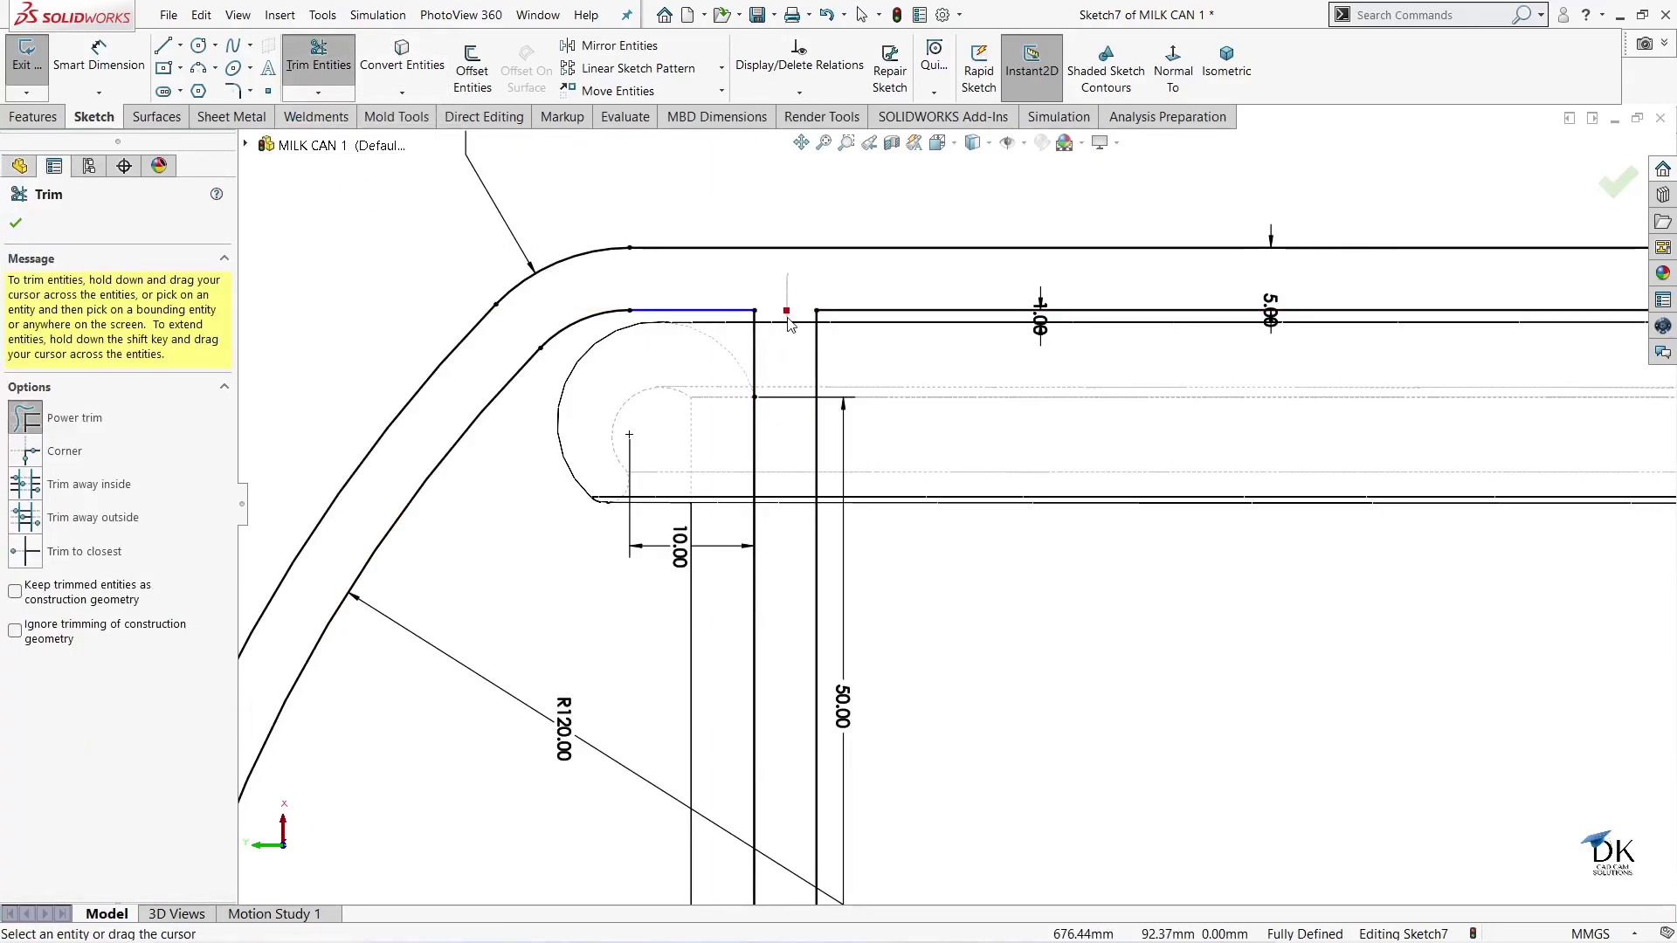
scroll(939, 390, up, 1)
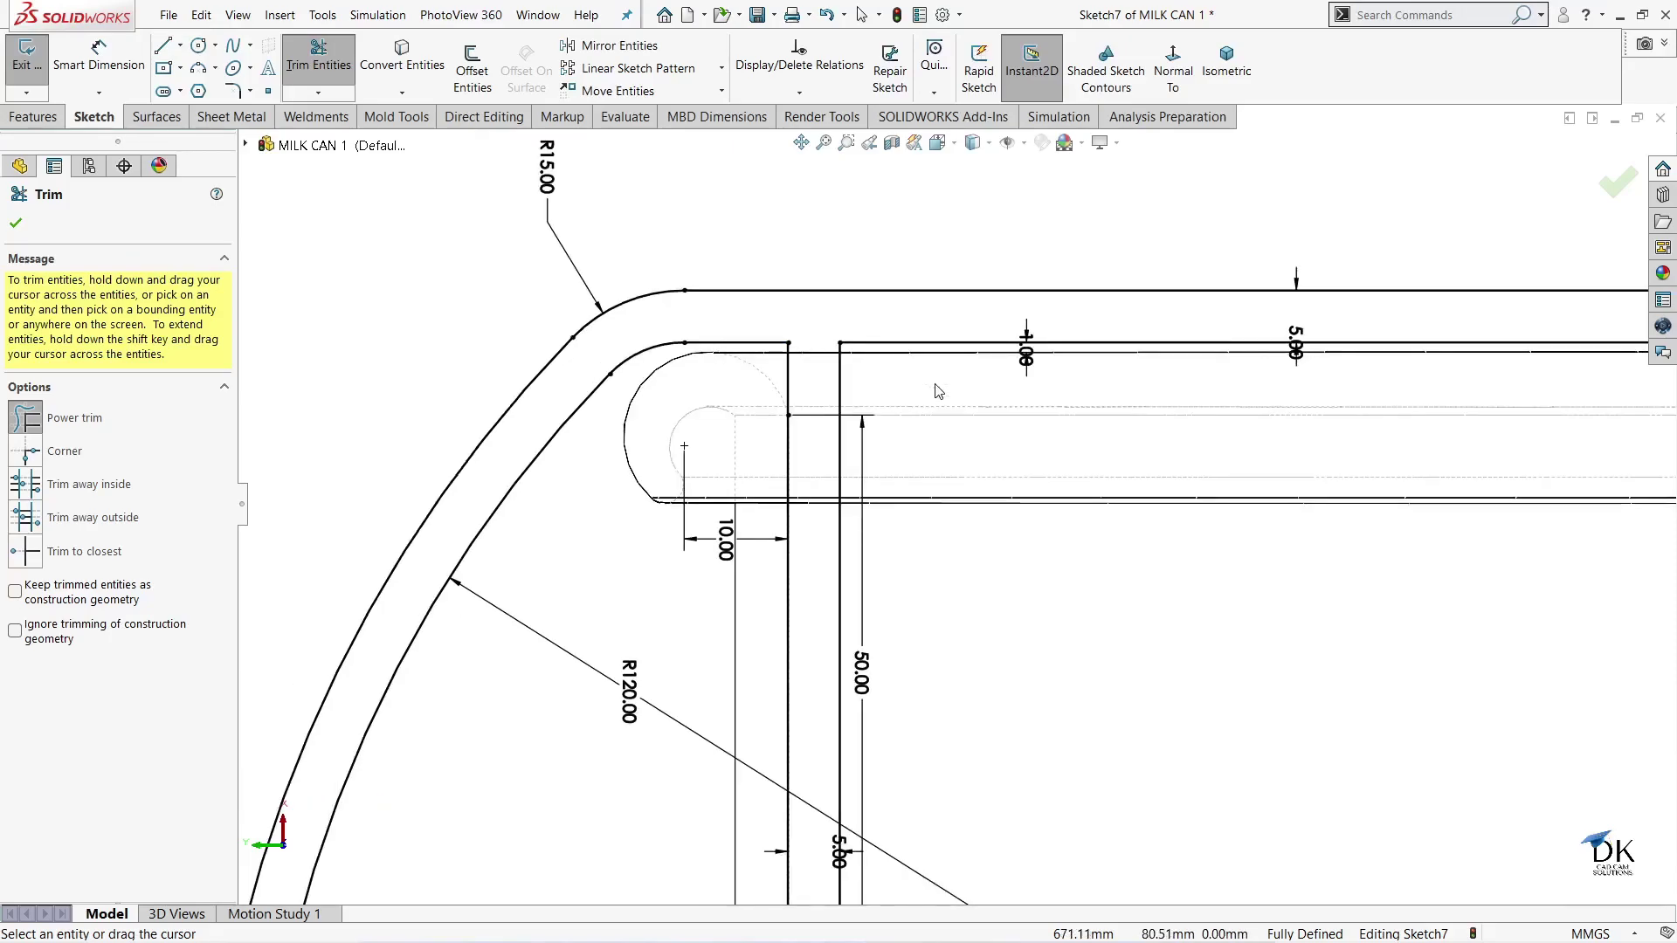
scroll(1022, 447, down, 1)
scroll(1048, 460, up, 1)
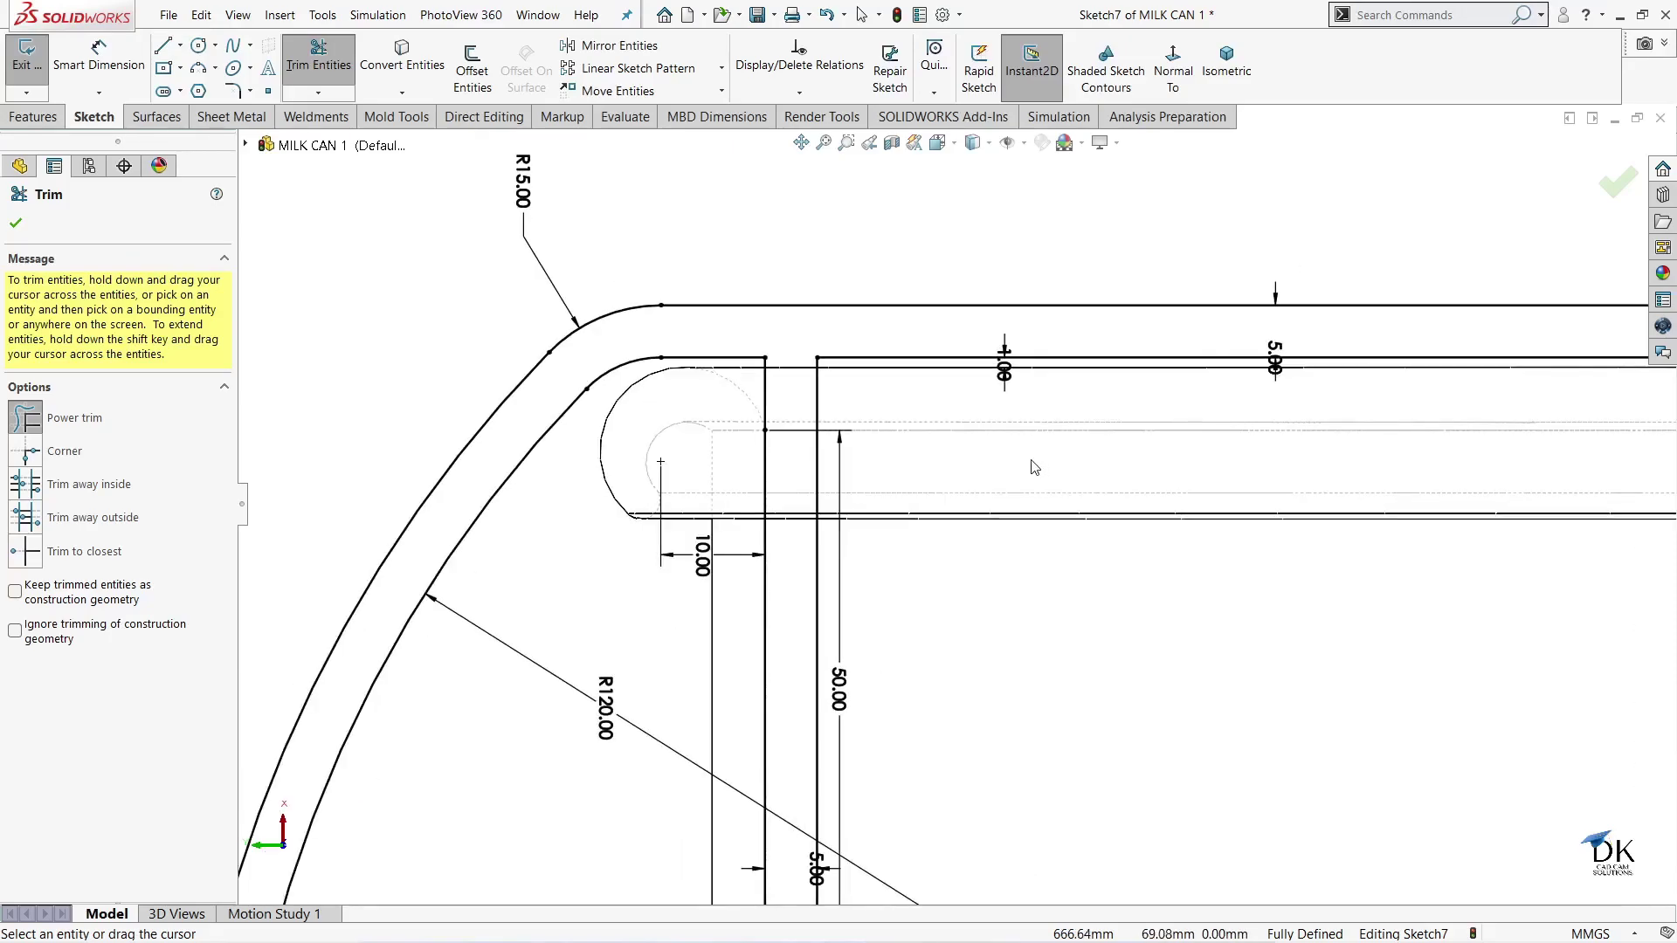
click(17, 223)
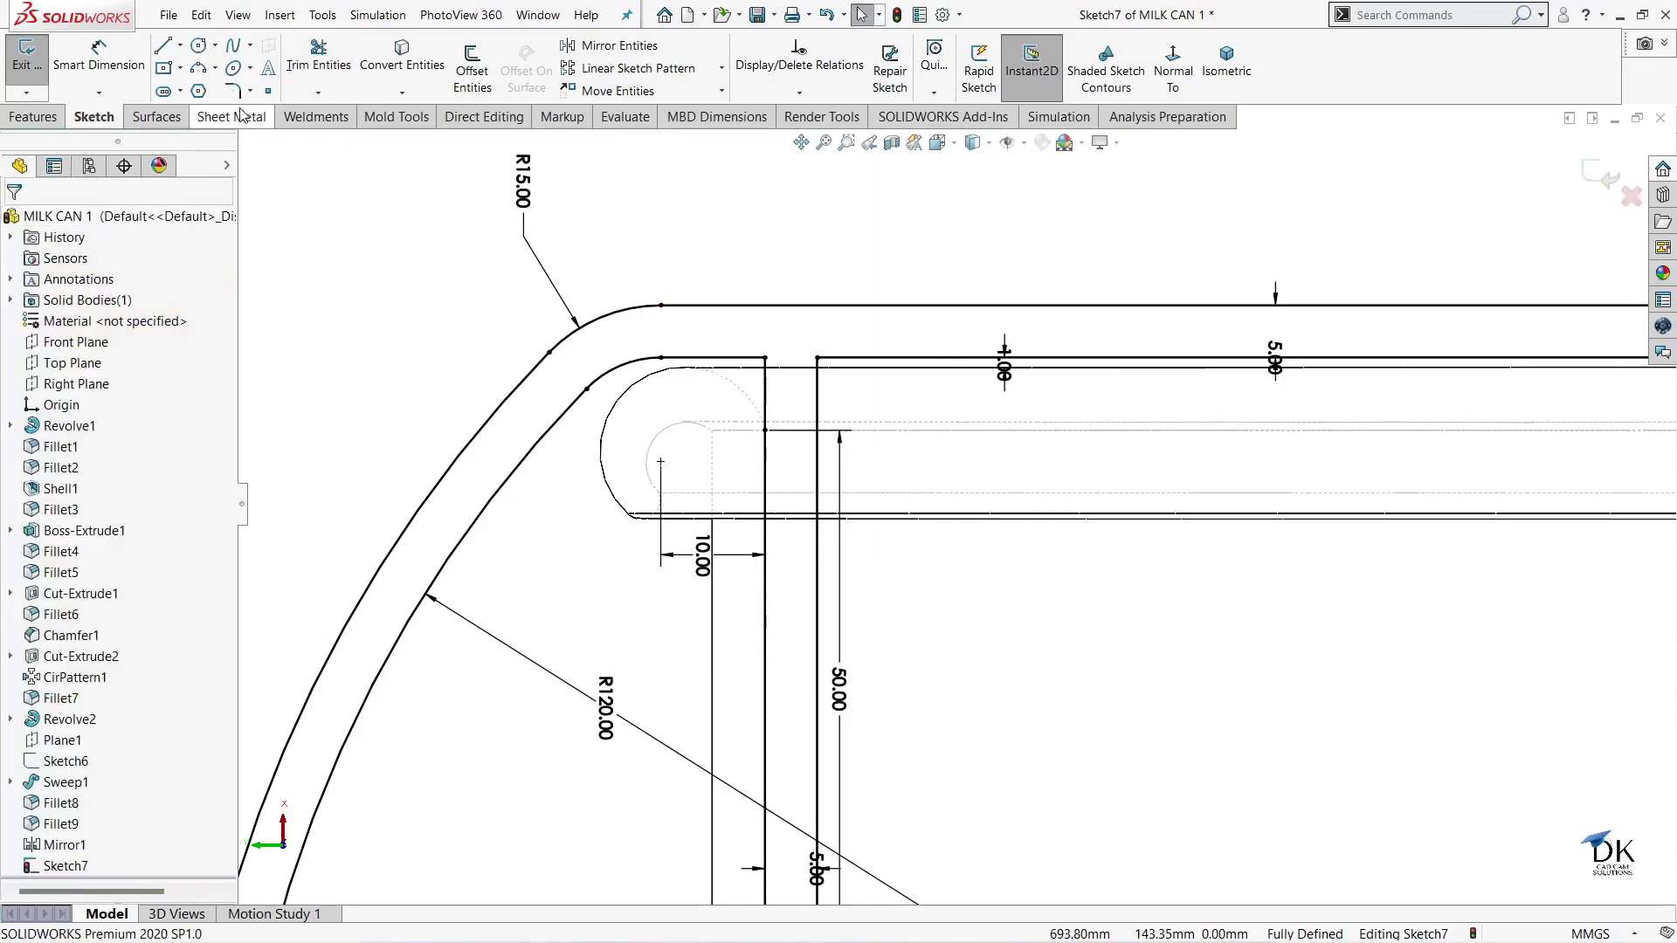
- Round the first corner where the vertical meets the top line with an 8 mm fillet
click(231, 91)
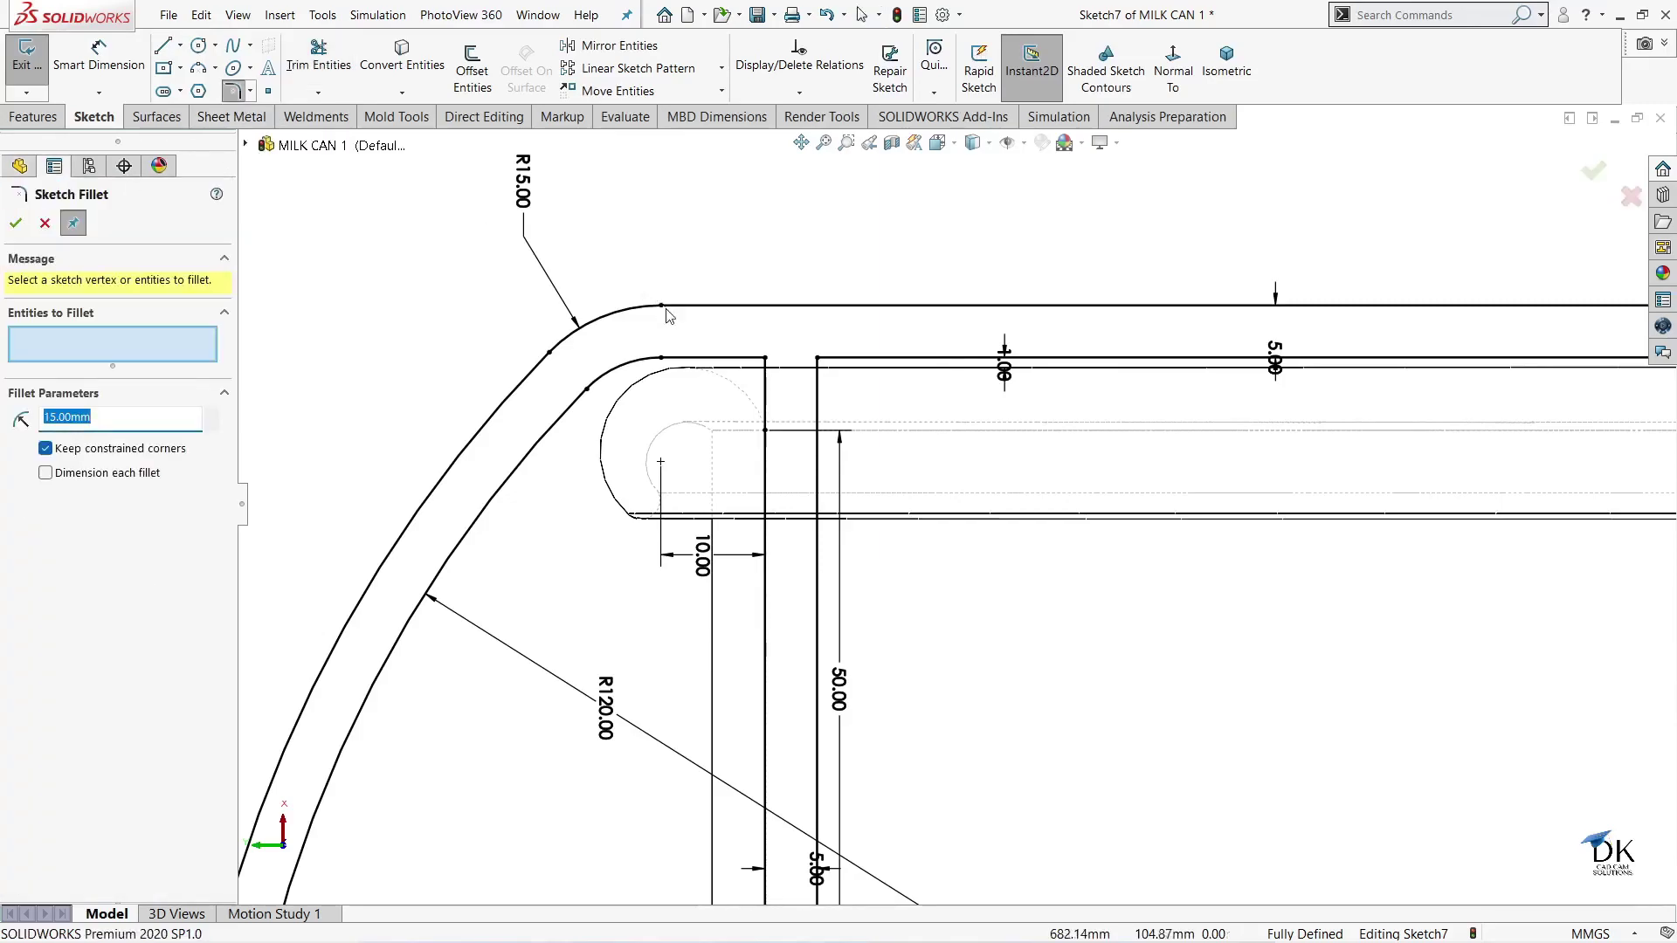
click(755, 367)
click(114, 416)
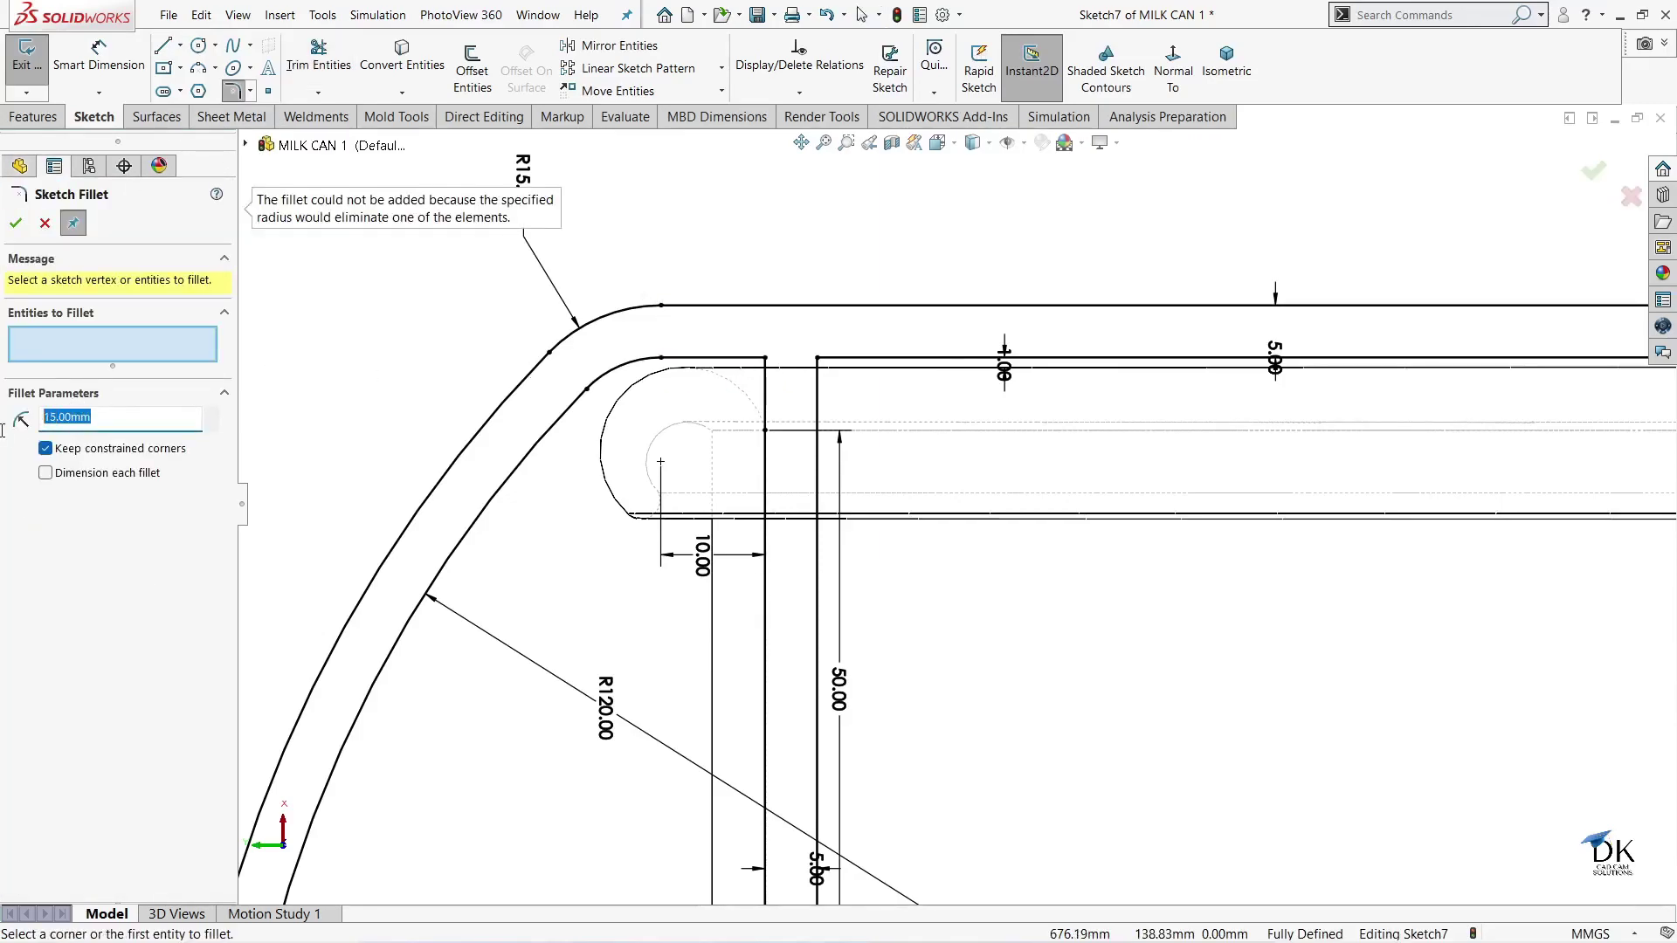
text(8)
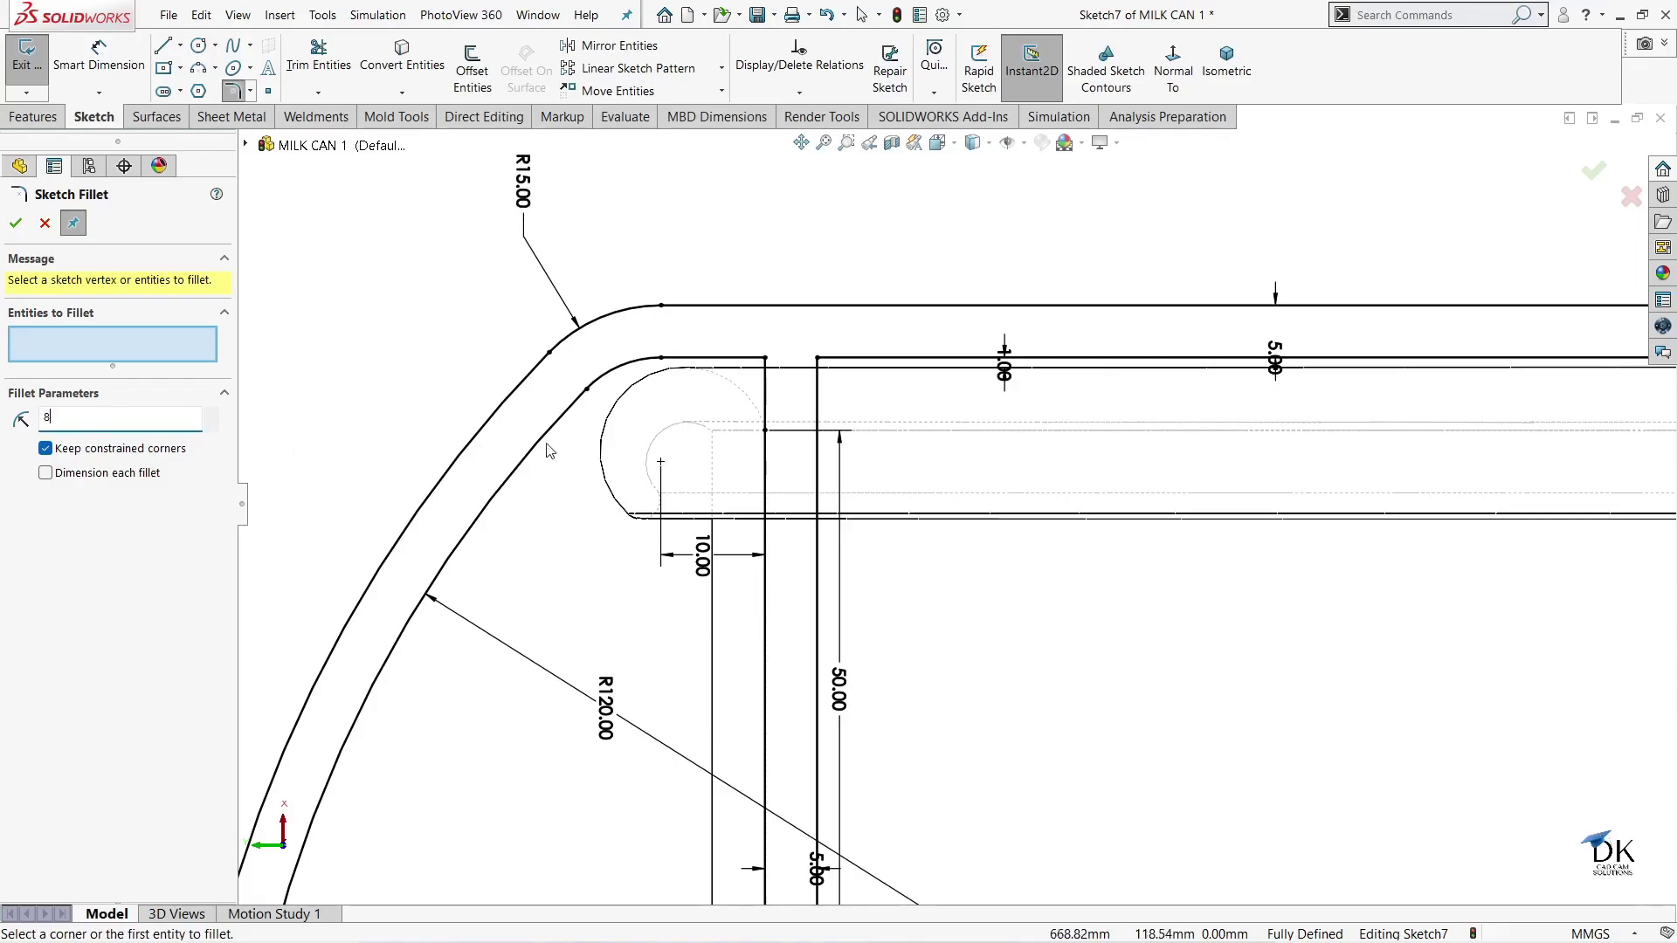
click(765, 358)
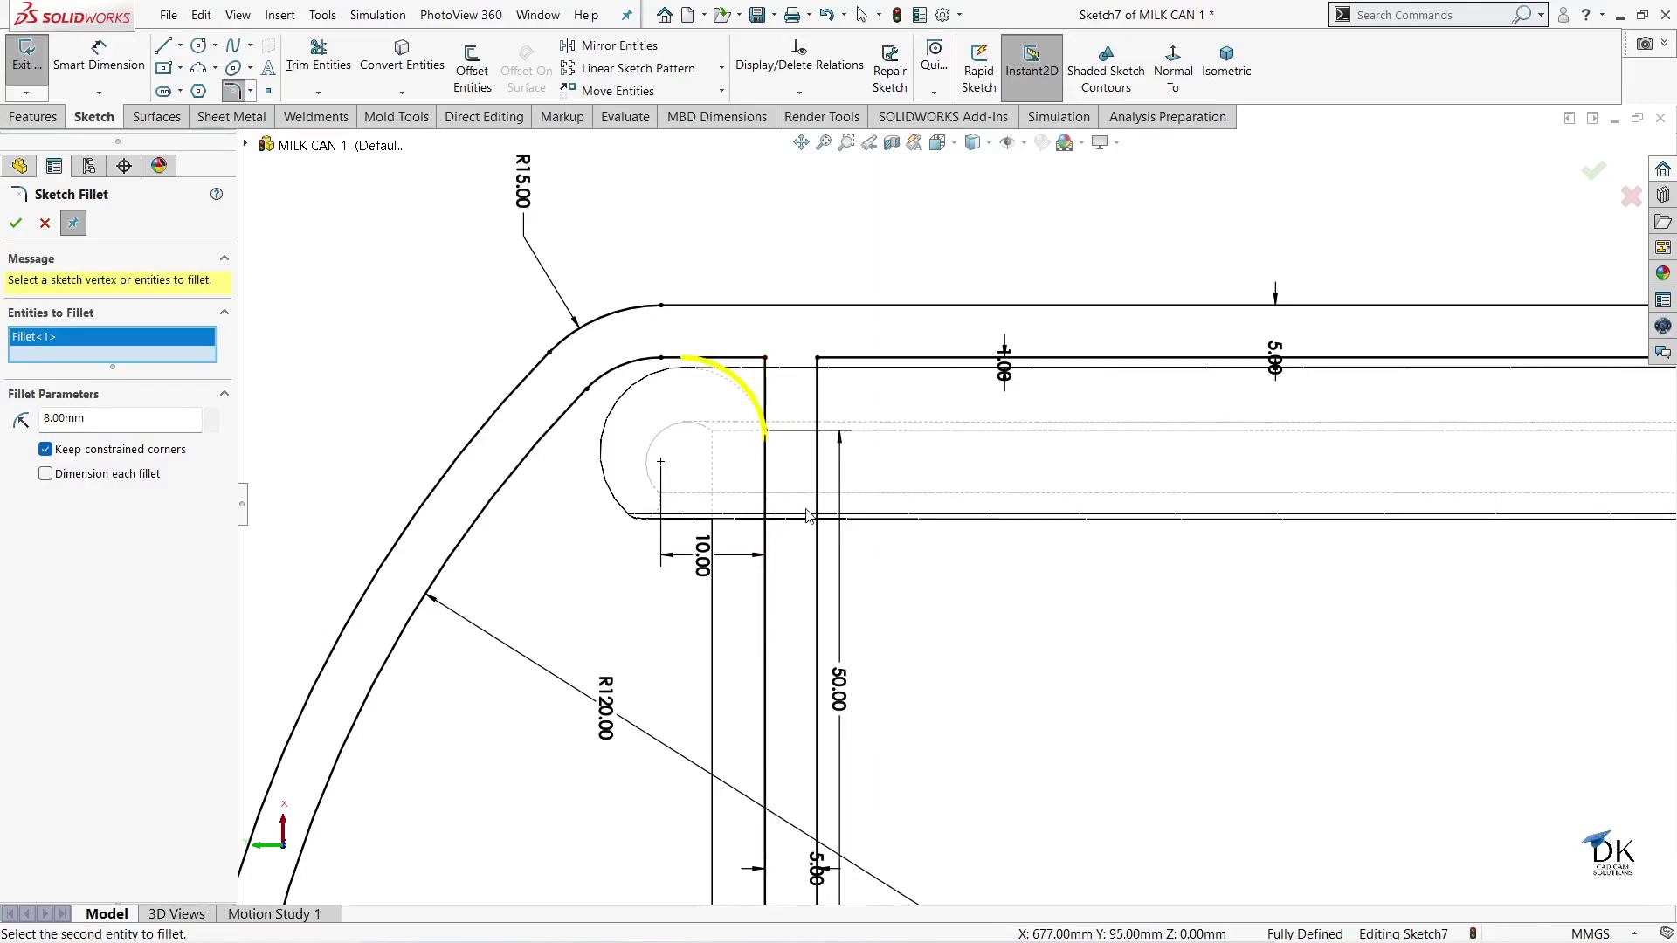
click(15, 223)
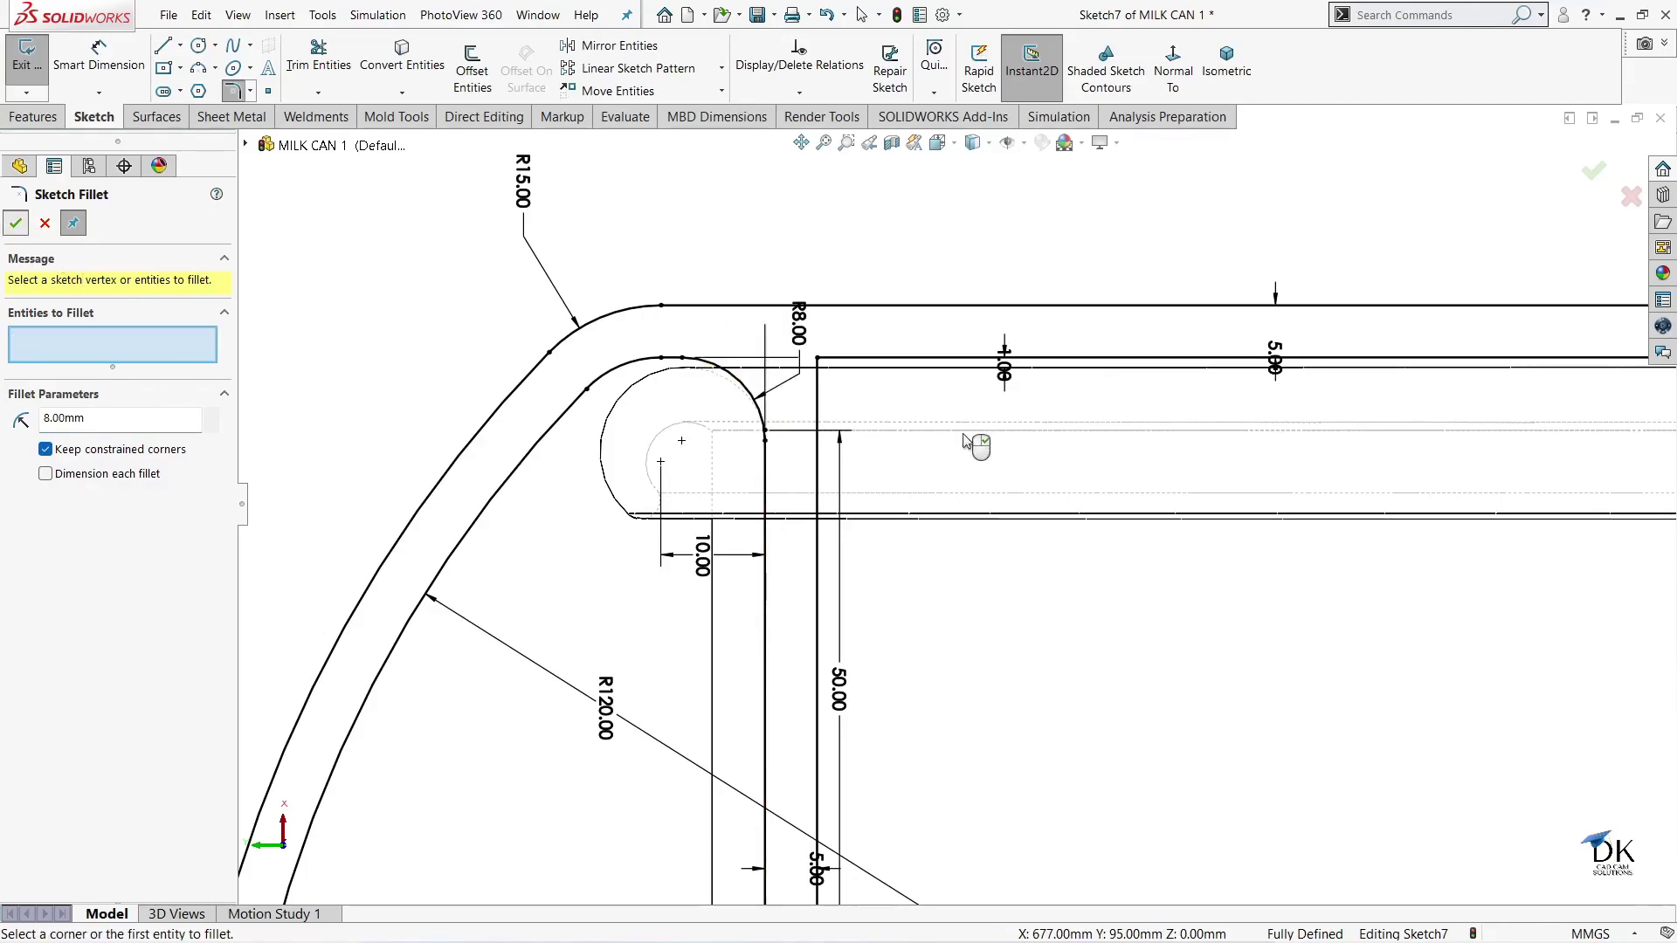
scroll(944, 494, up, 1)
scroll(892, 418, down, 1)
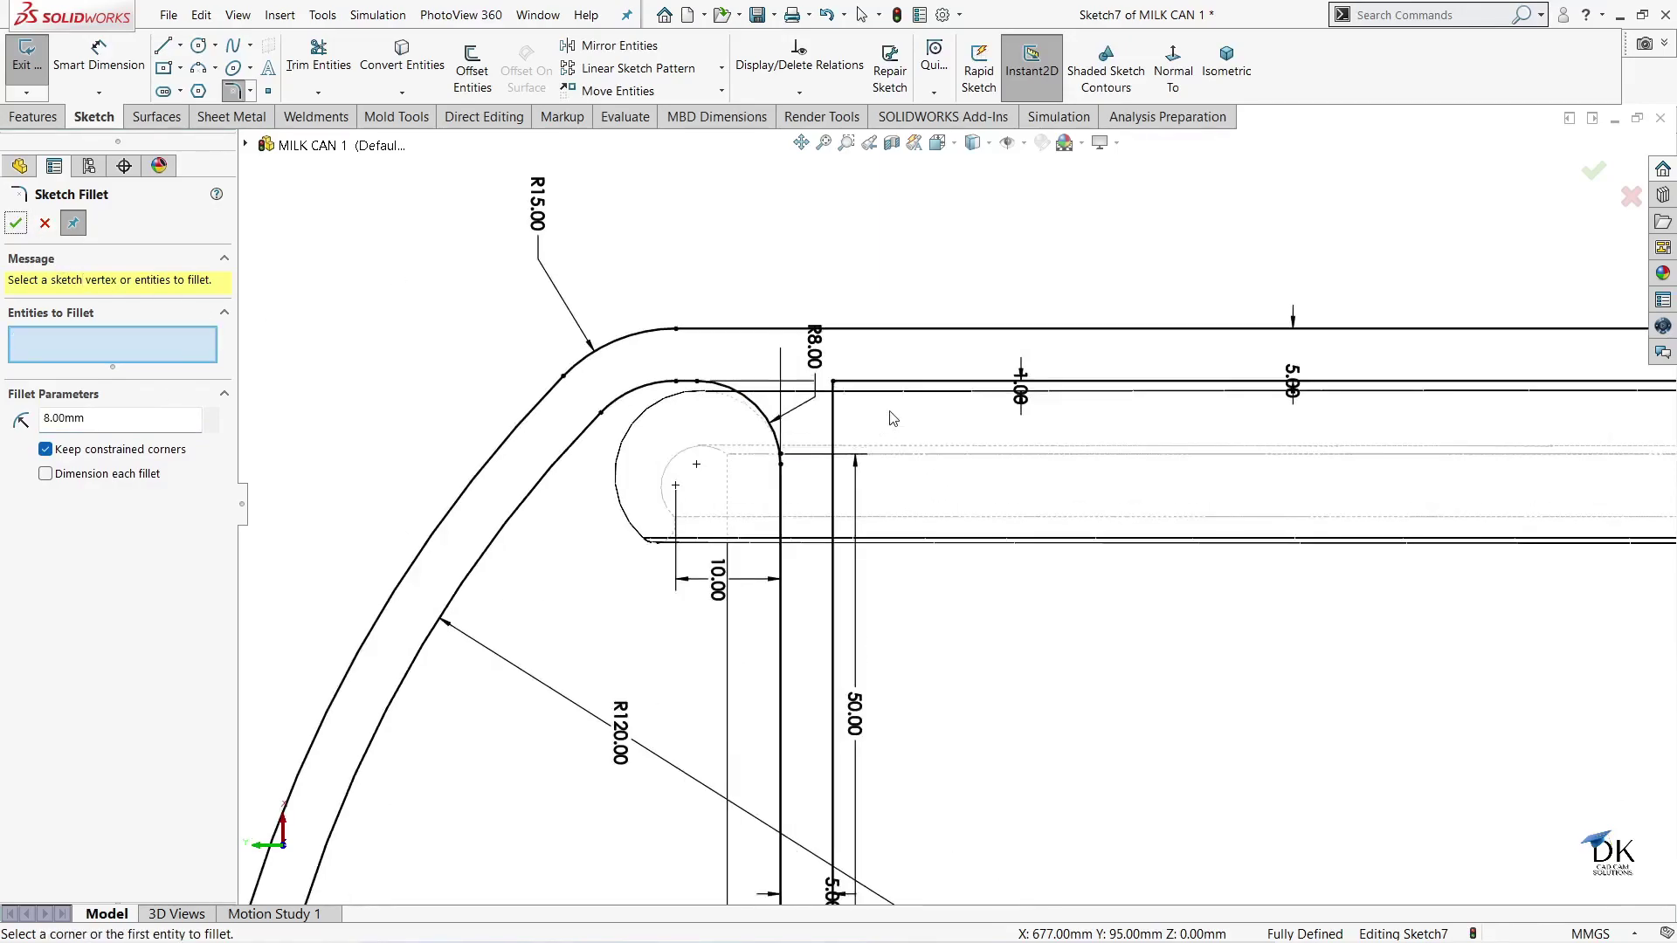
- Round the second vertical-to-top-line corner with a 3 mm fillet
click(833, 383)
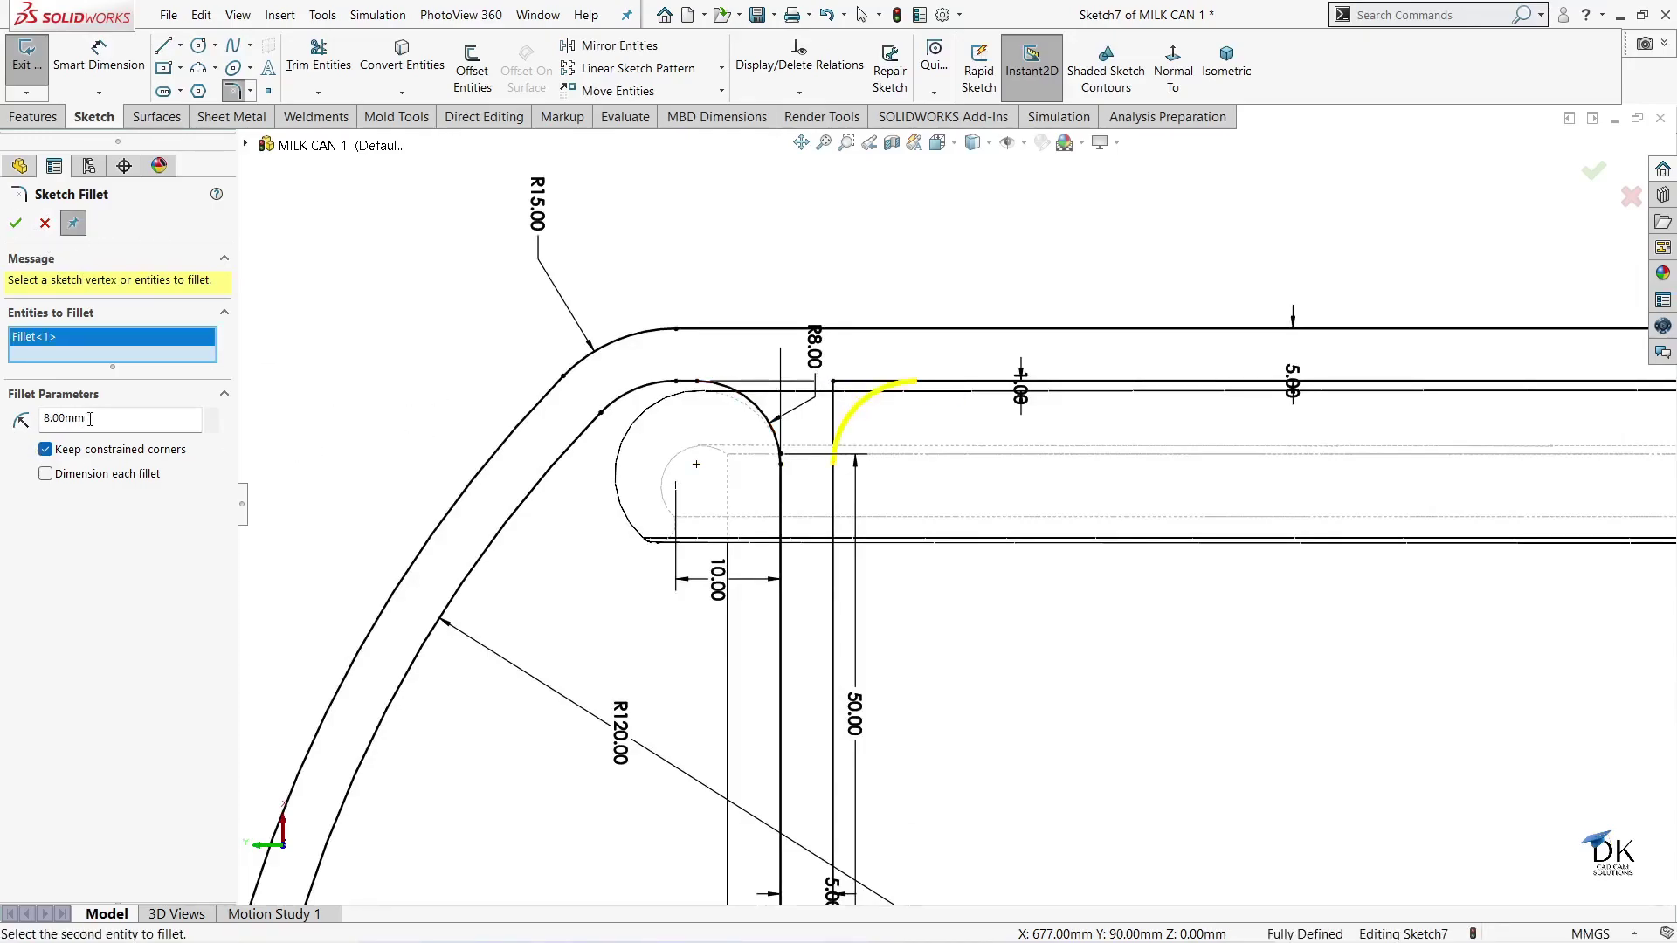
drag(90, 419, 30, 413)
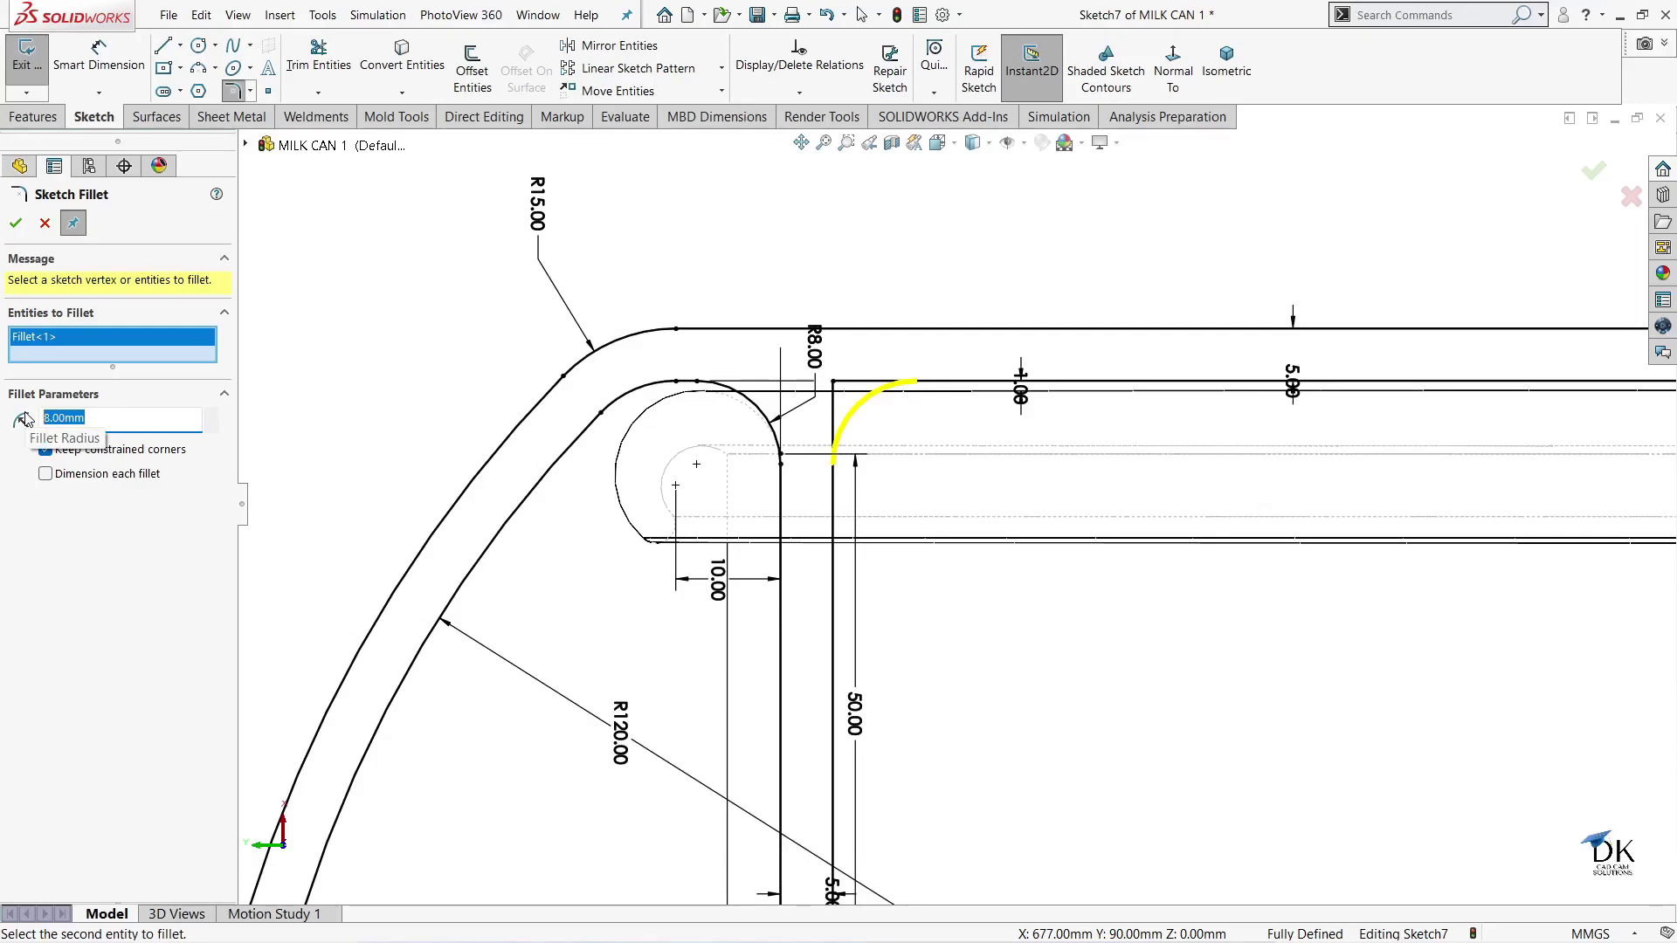
text(3)
key(Return)
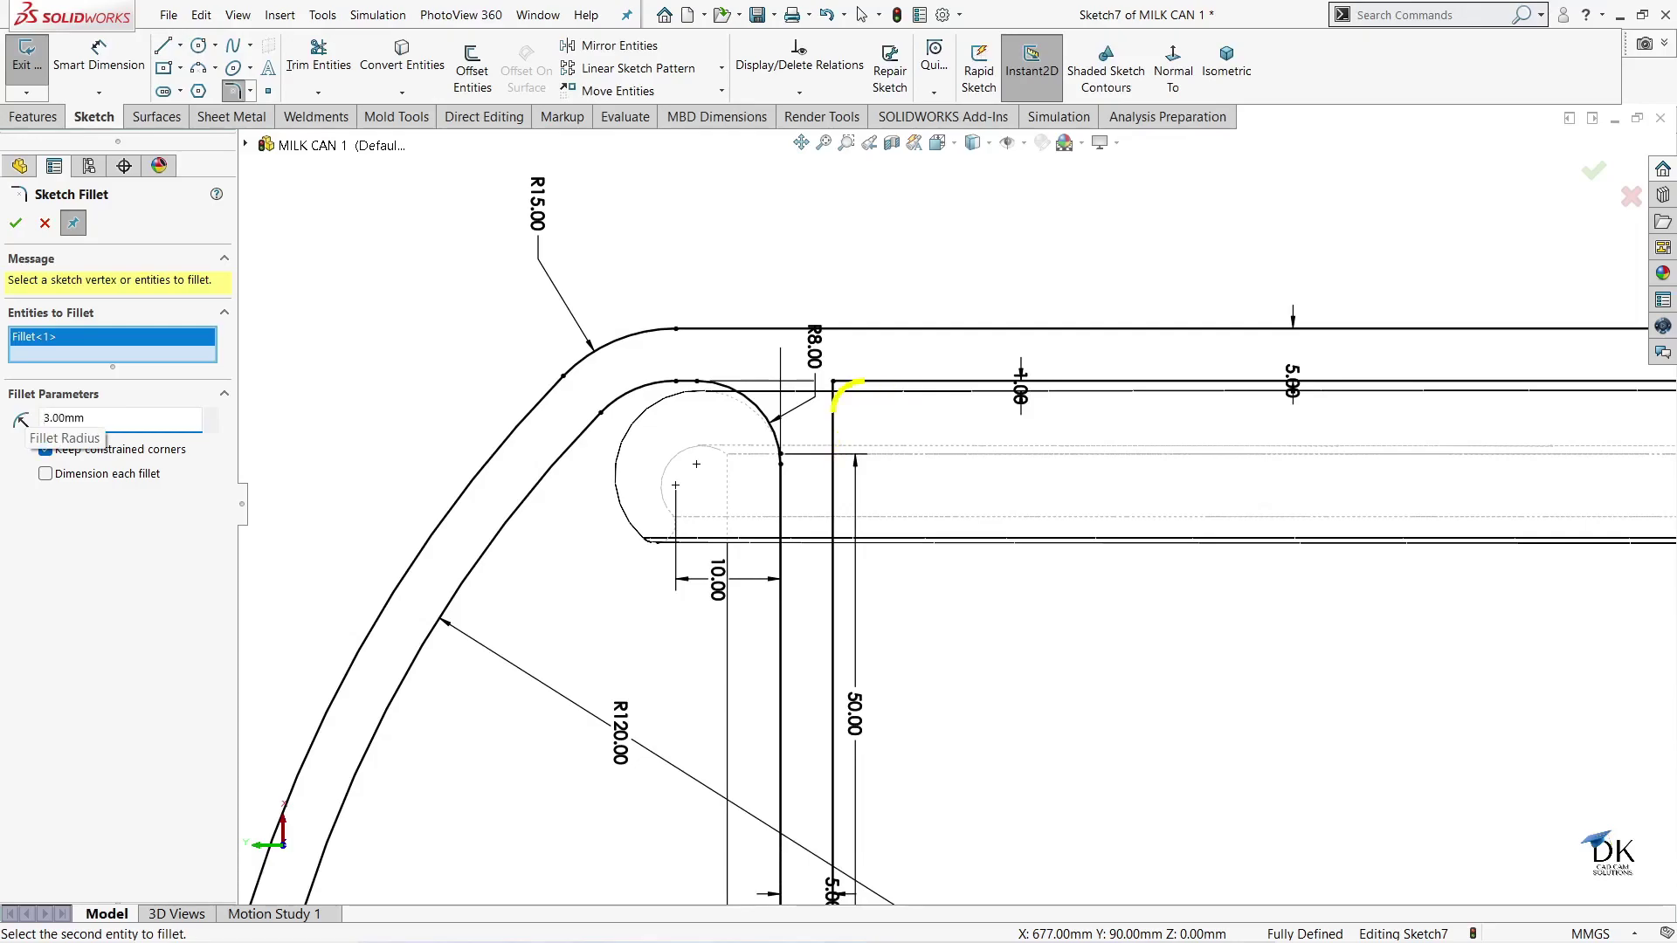
click(16, 226)
scroll(1149, 598, up, 1)
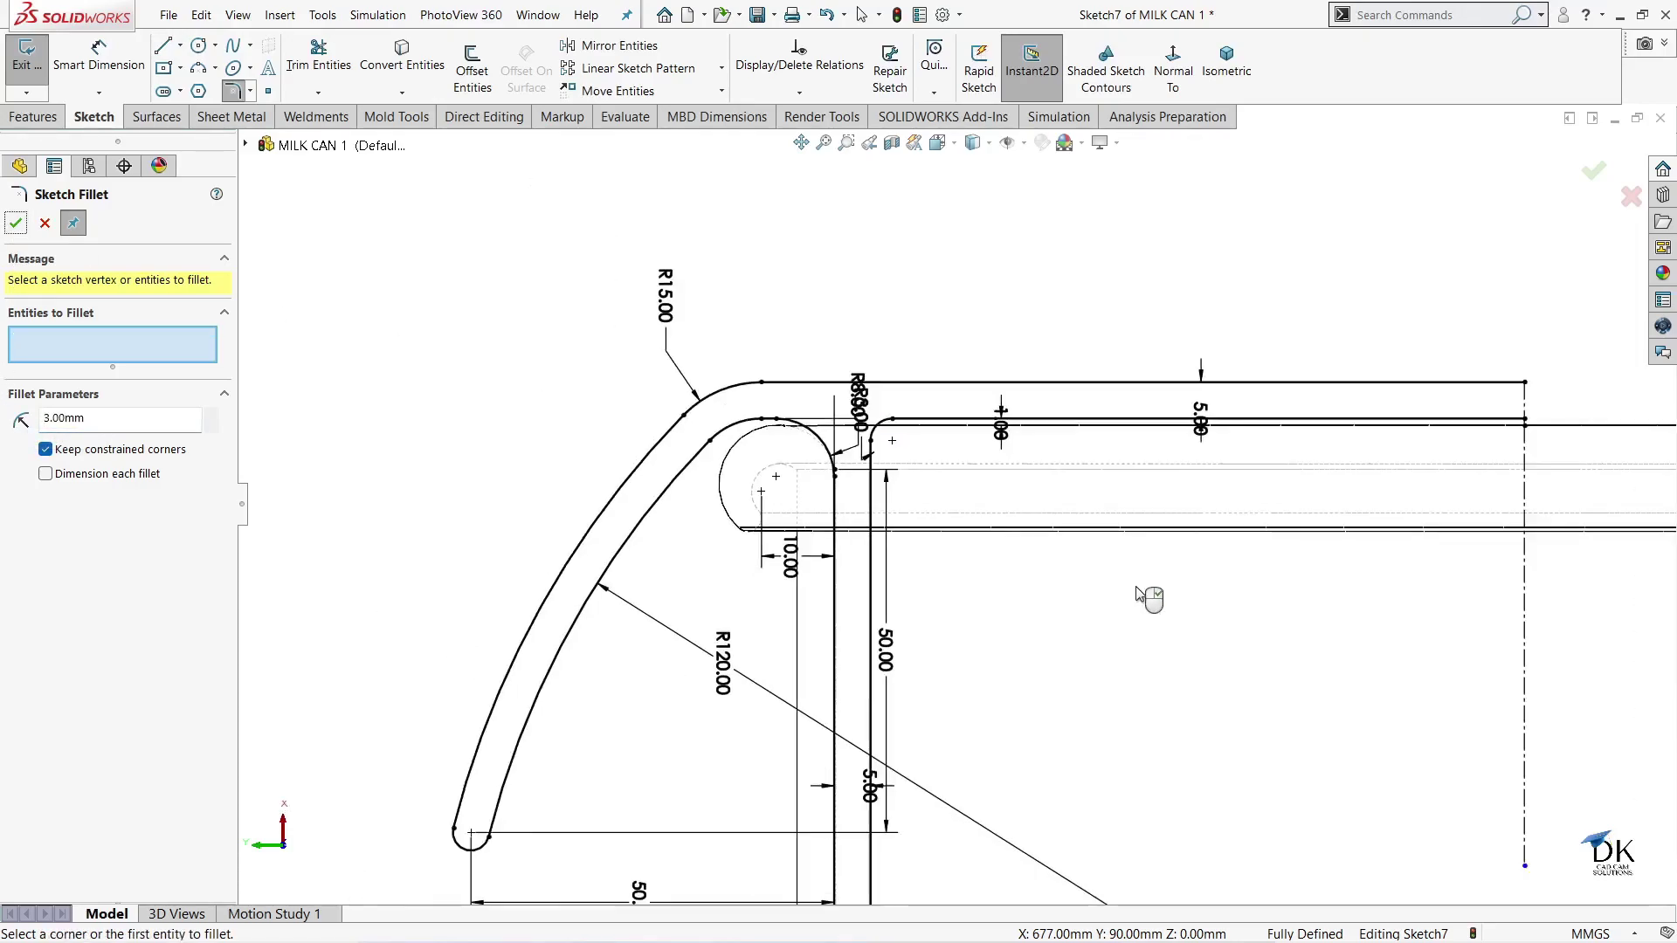
scroll(1195, 669, up, 1)
scroll(1195, 669, down, 2)
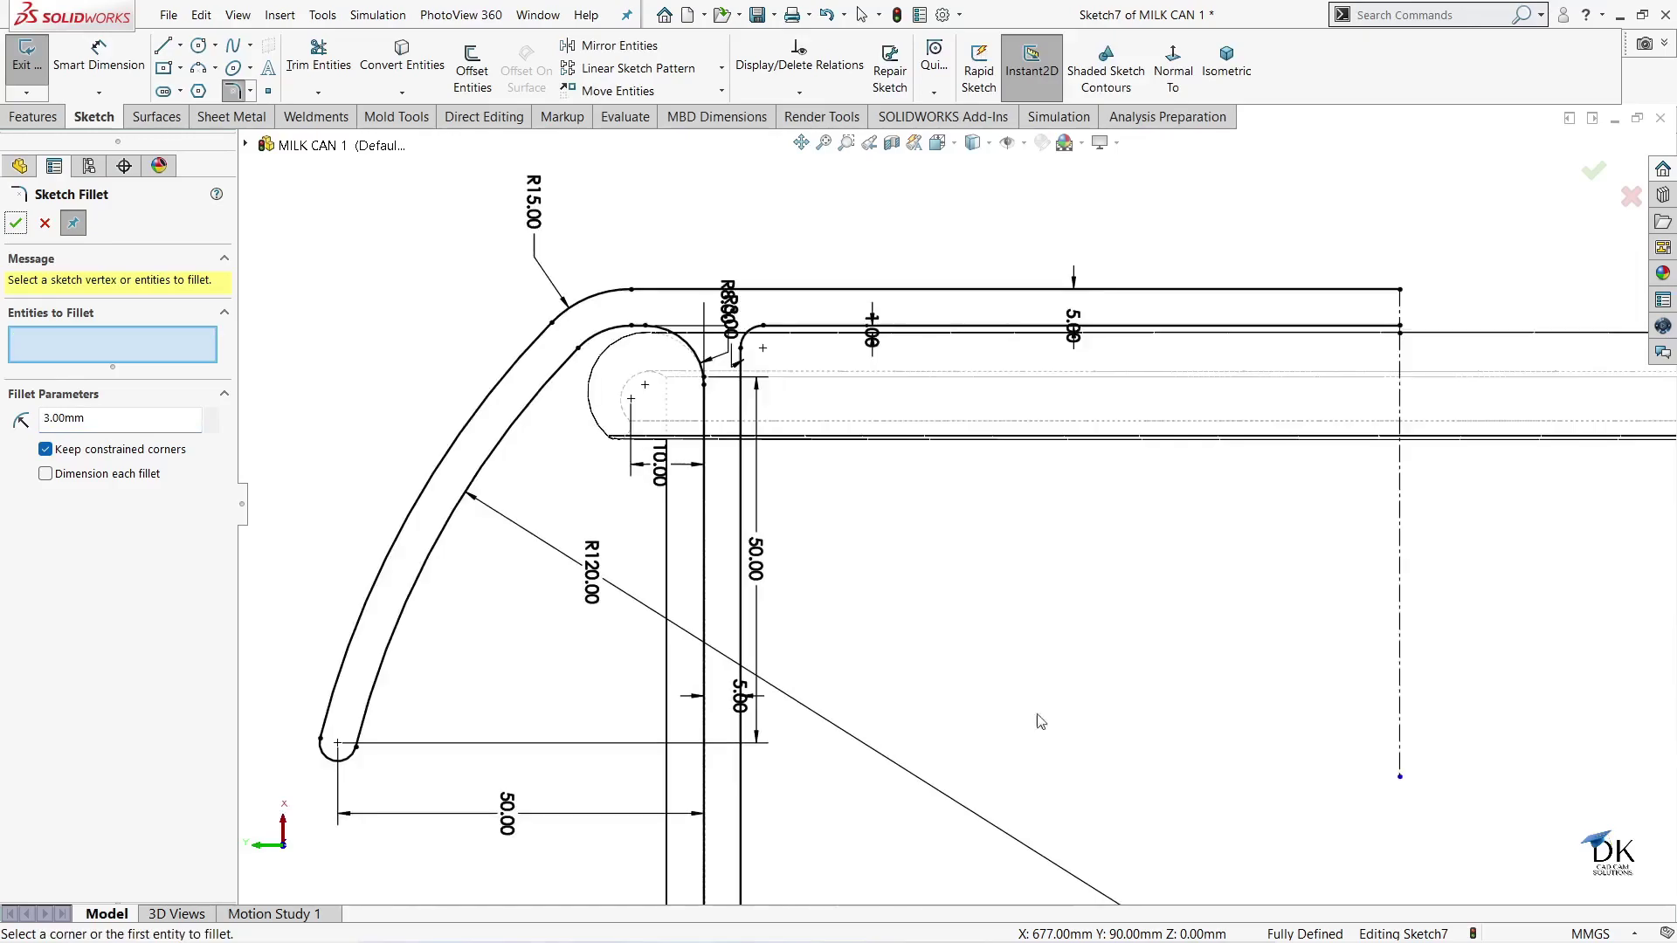
scroll(900, 792, up, 2)
scroll(873, 769, down, 1)
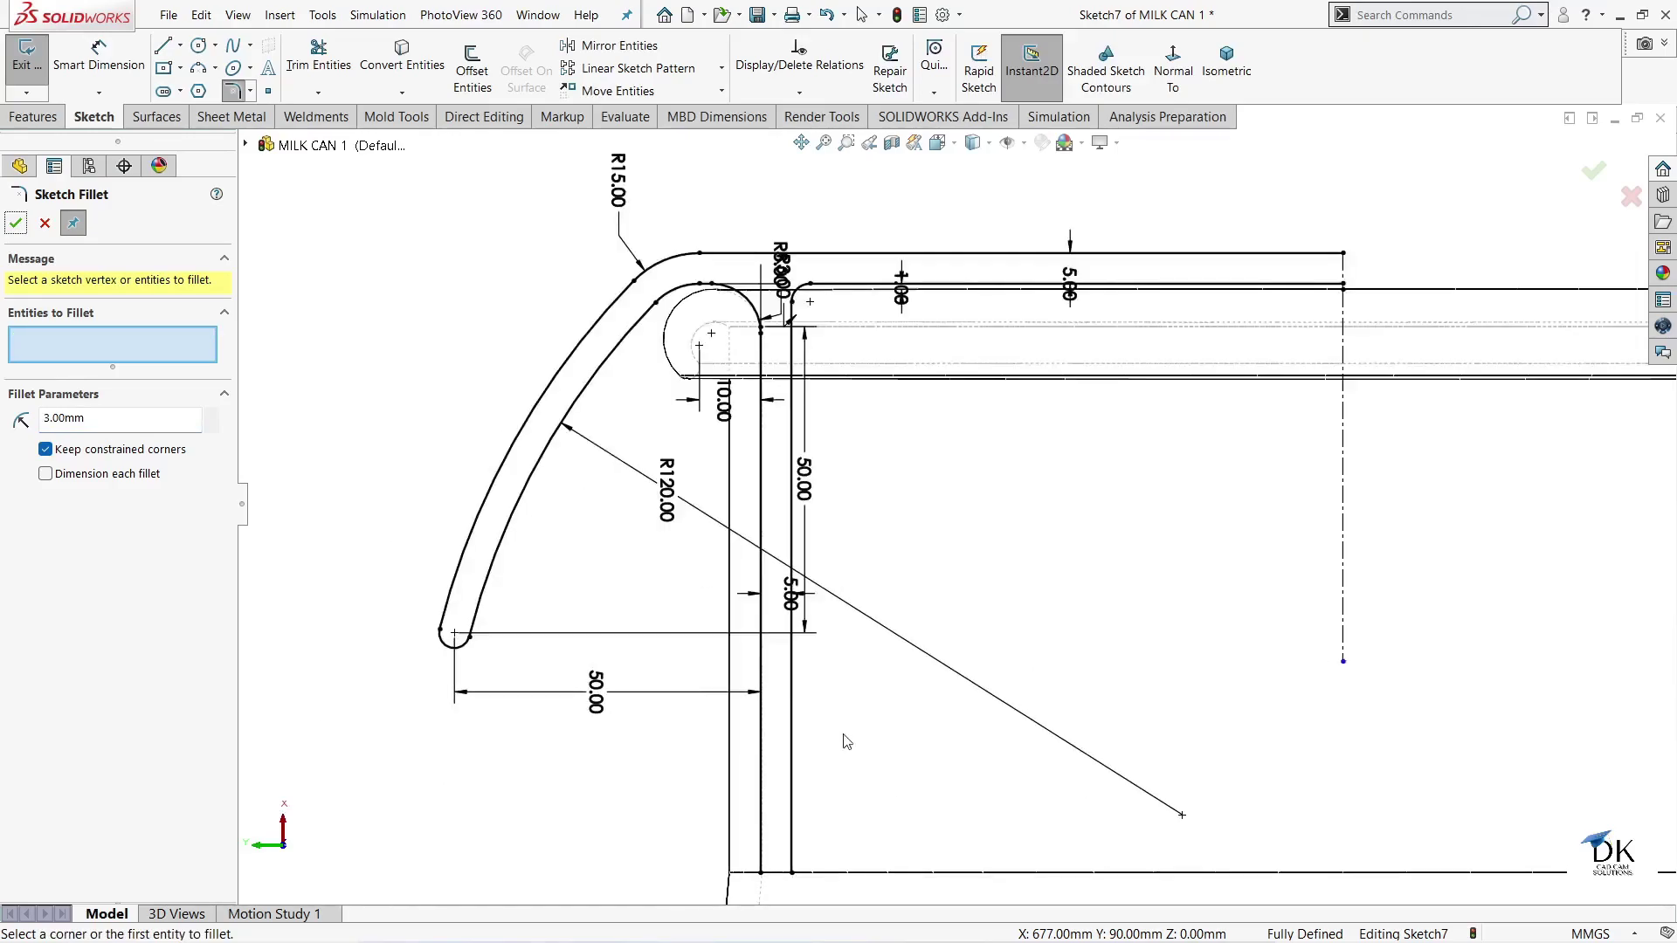
- Draw a short horizontal line joining the two vertical lines near the bottom
click(16, 224)
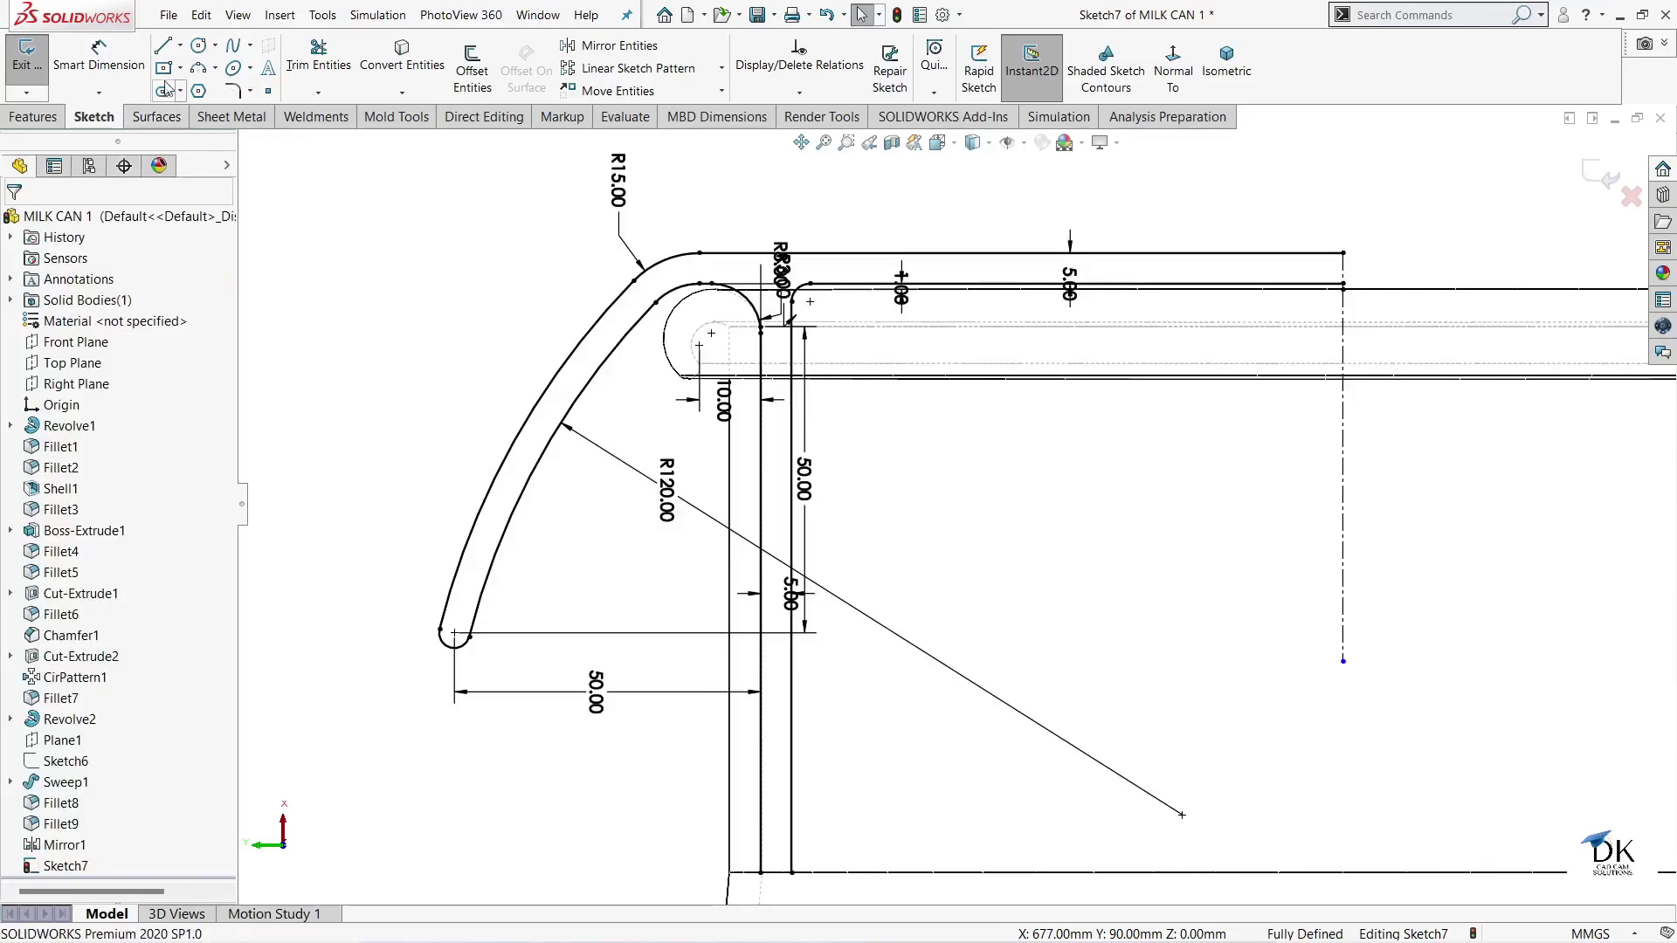
click(163, 45)
scroll(846, 802, down, 1)
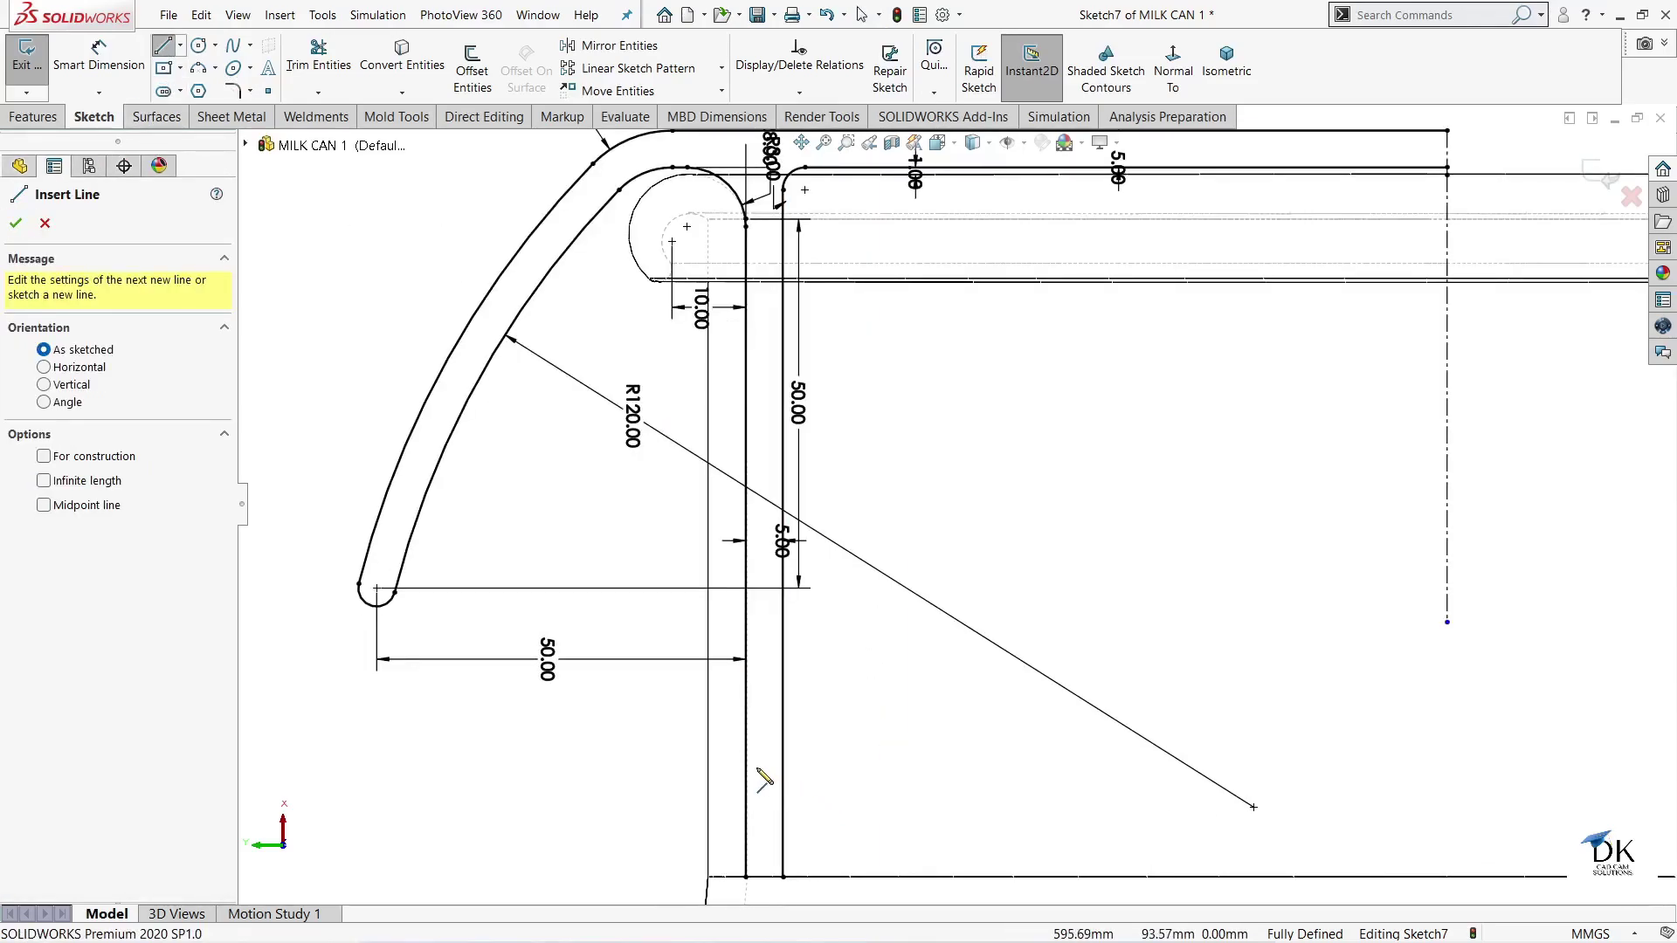
click(745, 729)
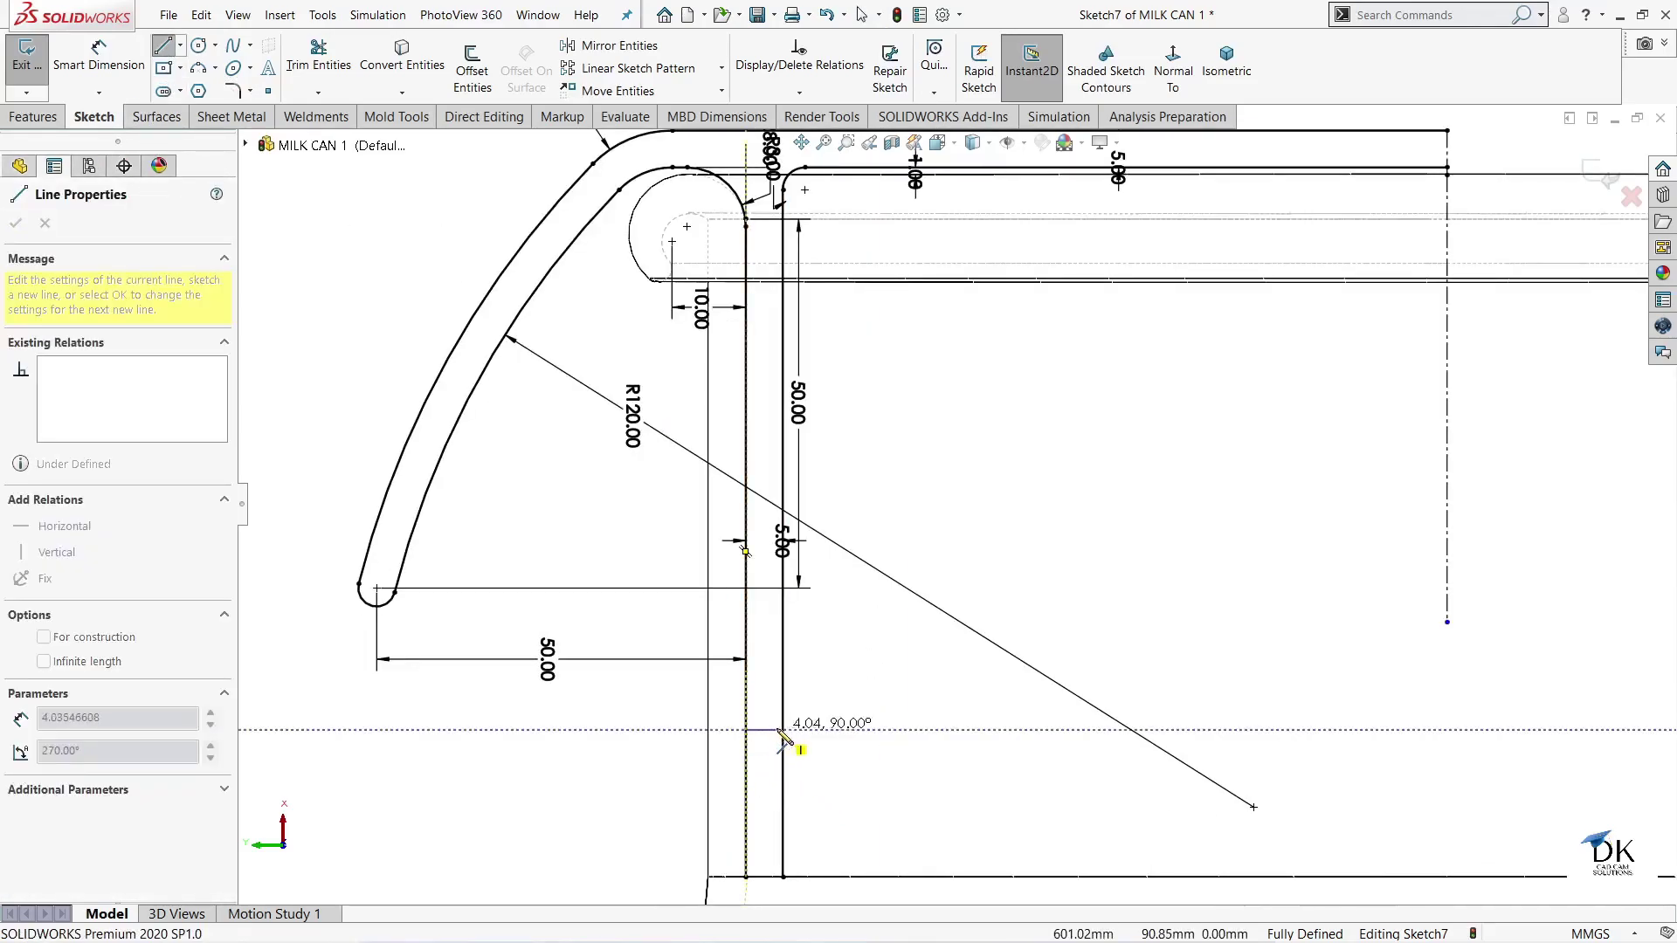
click(782, 729)
right_click(832, 686)
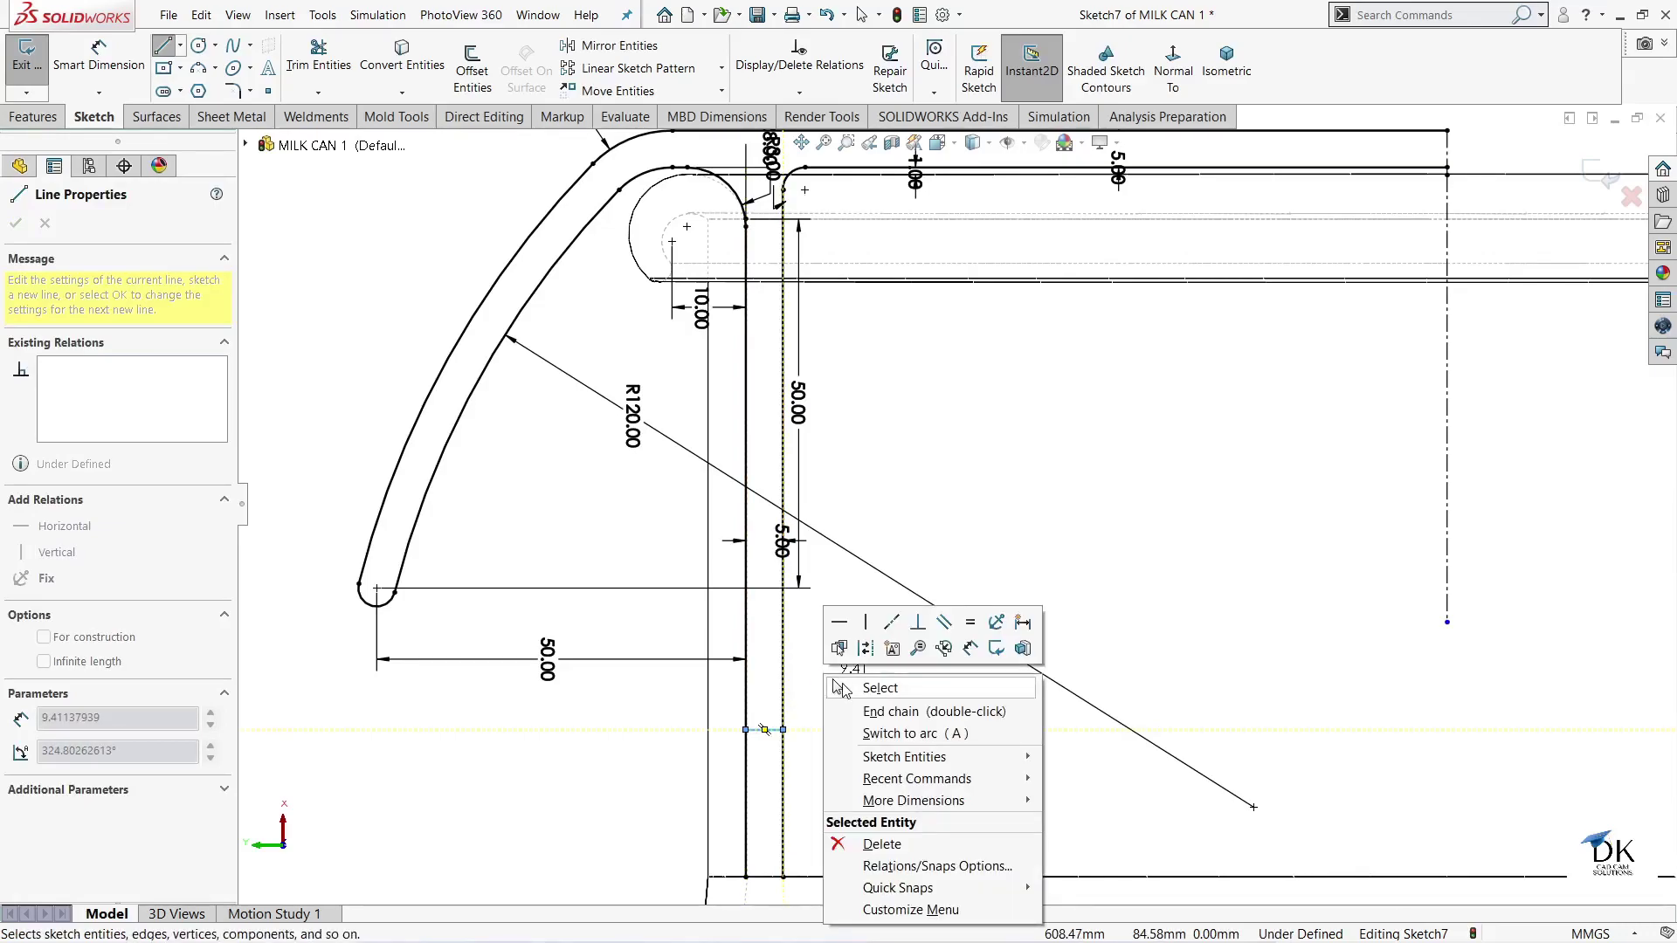
click(874, 687)
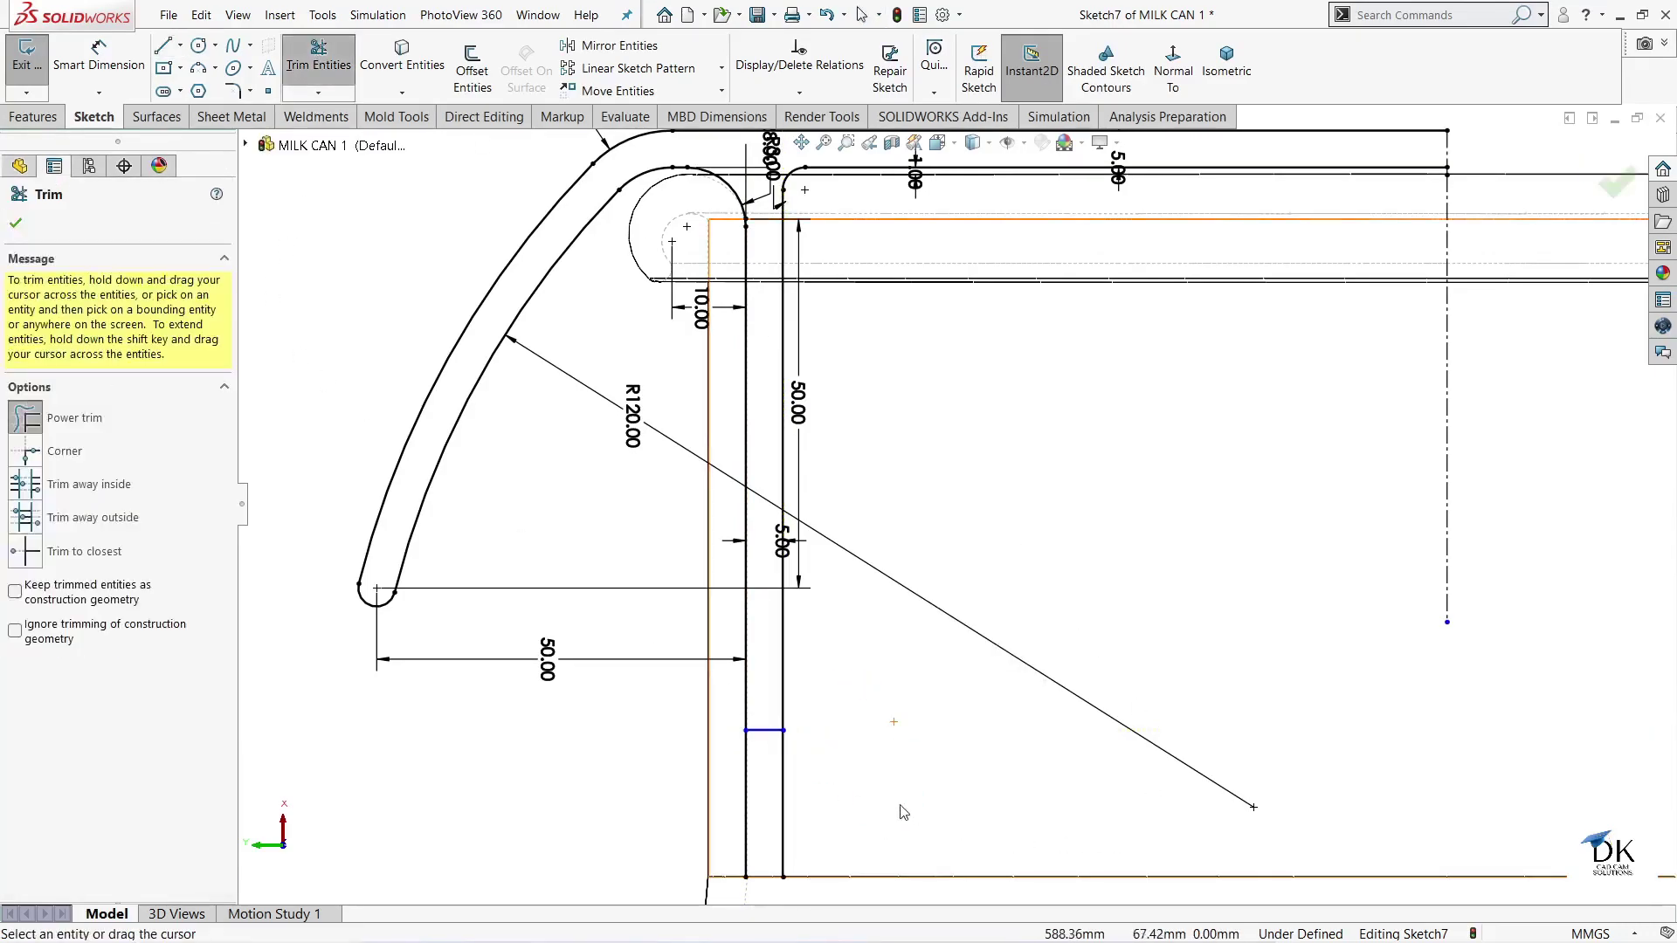
- Trim off the vertical lines' lower portions below that bottom line
drag(873, 799, 733, 812)
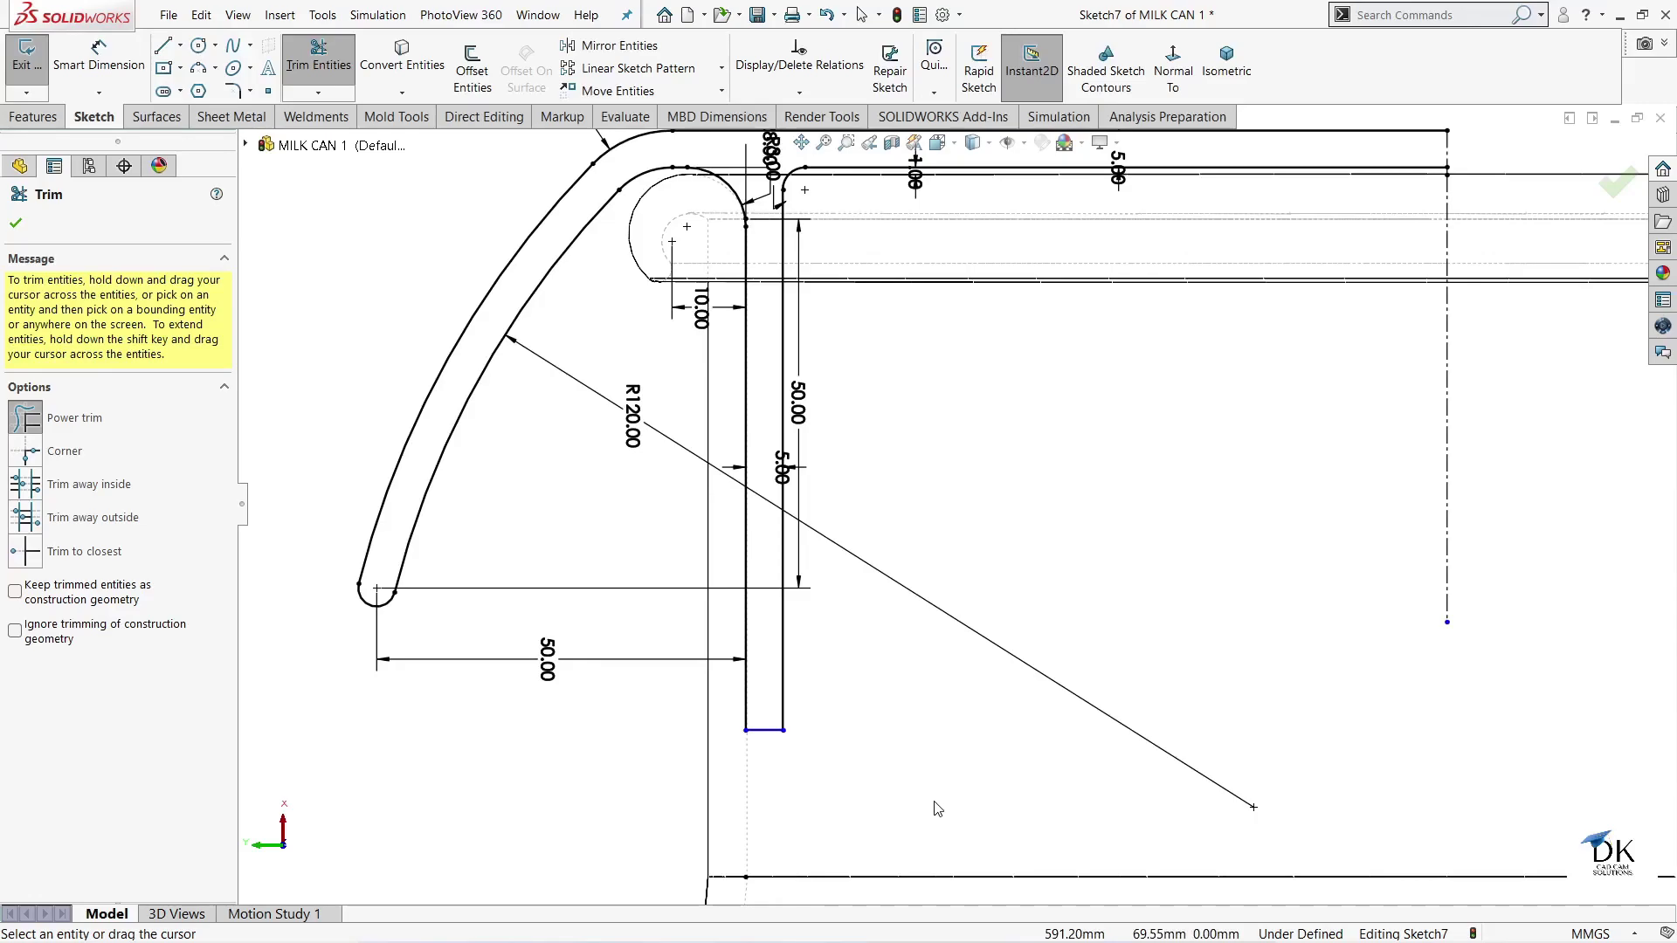
scroll(924, 790, up, 1)
scroll(904, 789, down, 1)
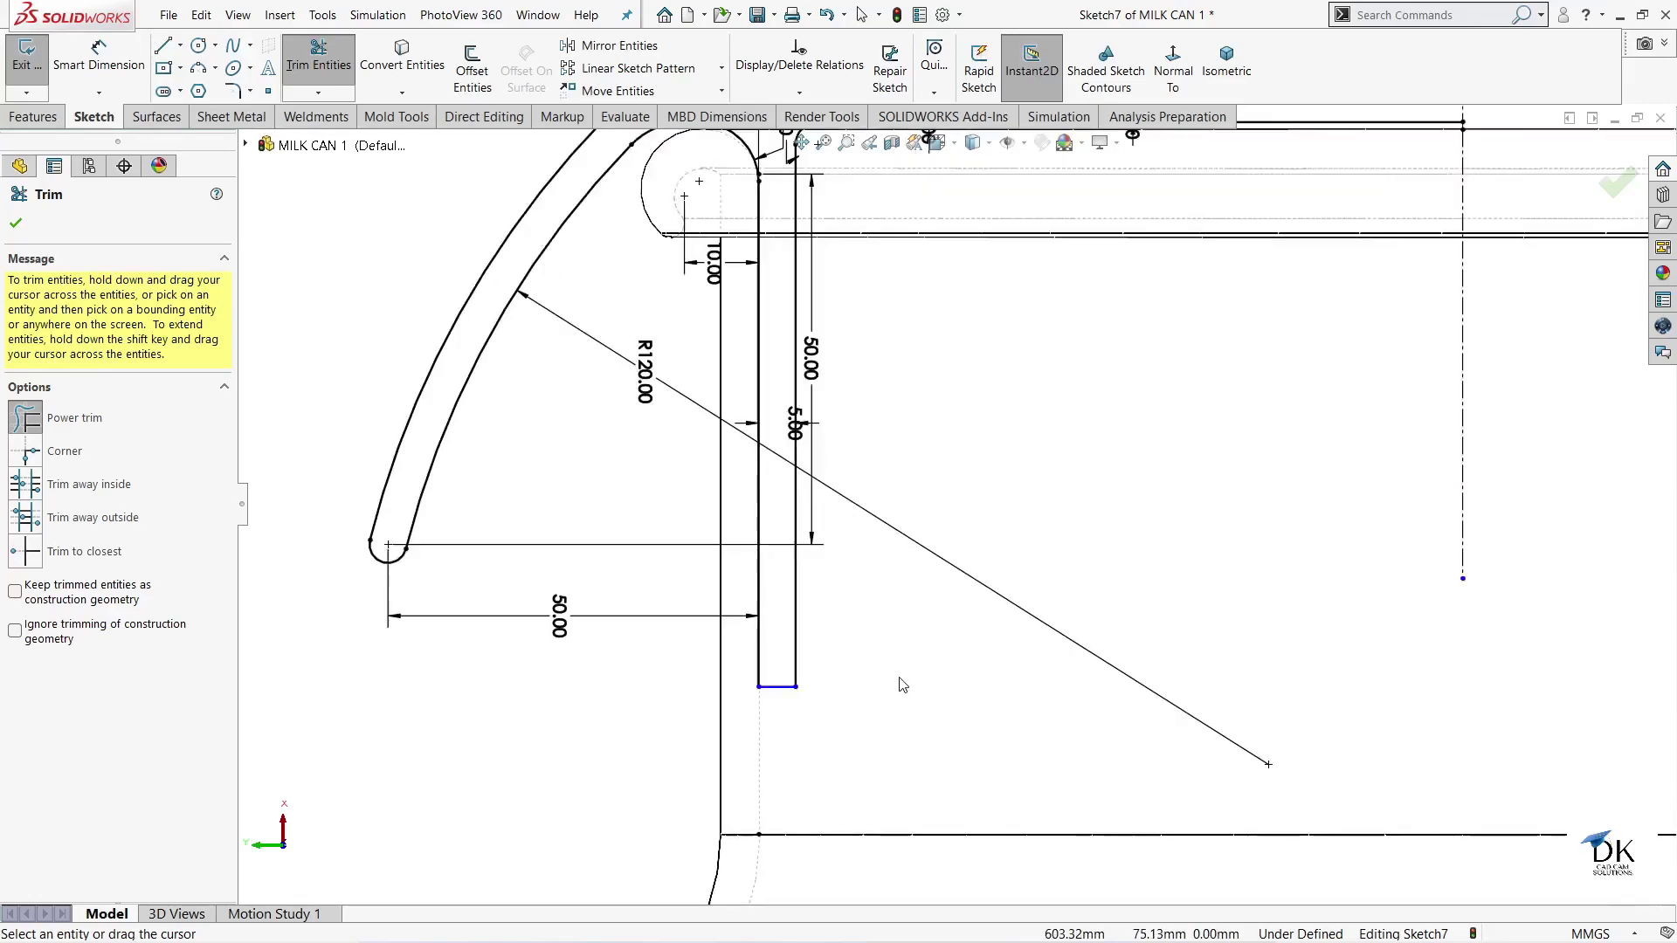
click(15, 224)
- Draw a slanted line from the left line's diagonal intersection down to the bottom corner
click(163, 45)
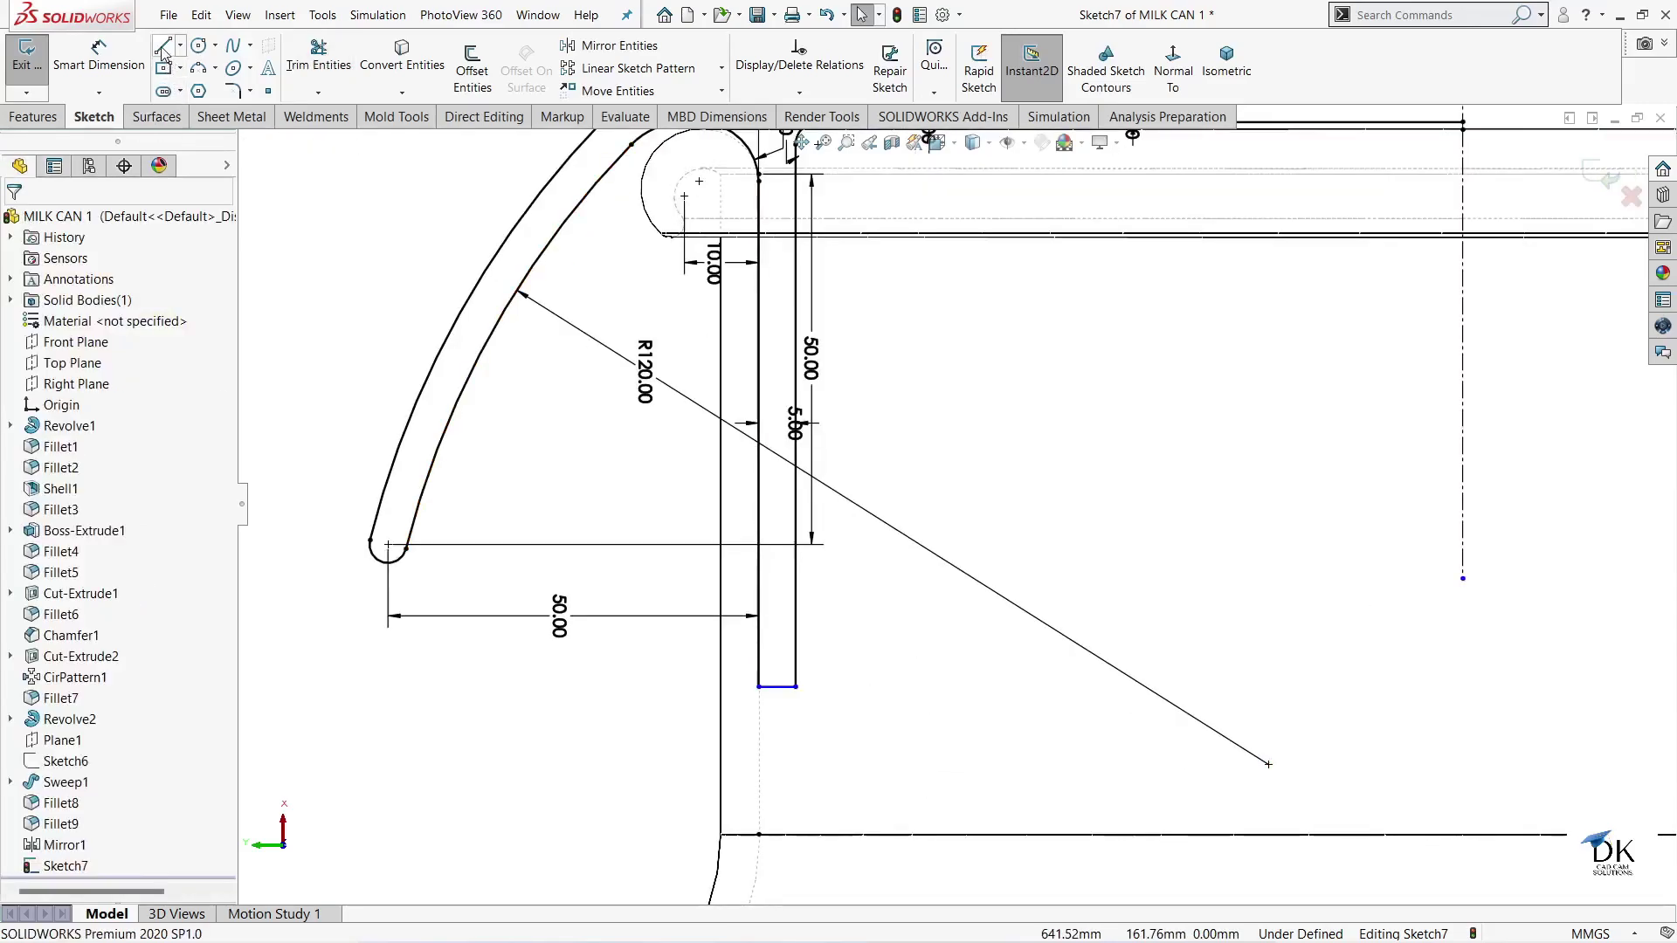
click(758, 434)
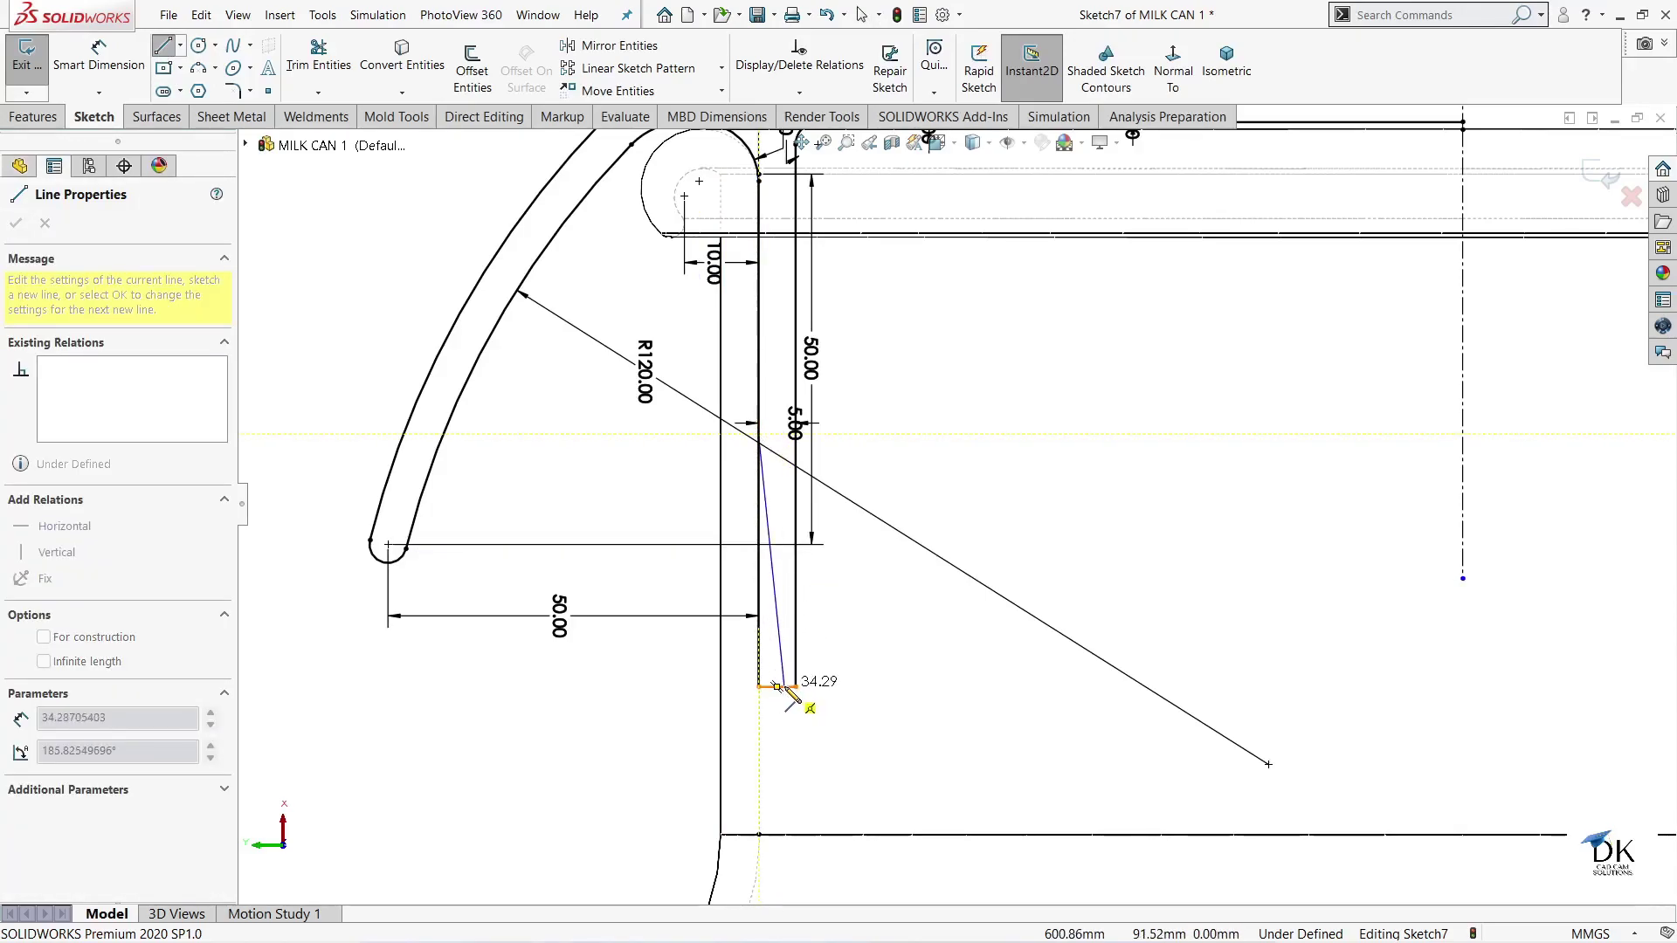
click(785, 686)
right_click(887, 511)
click(961, 550)
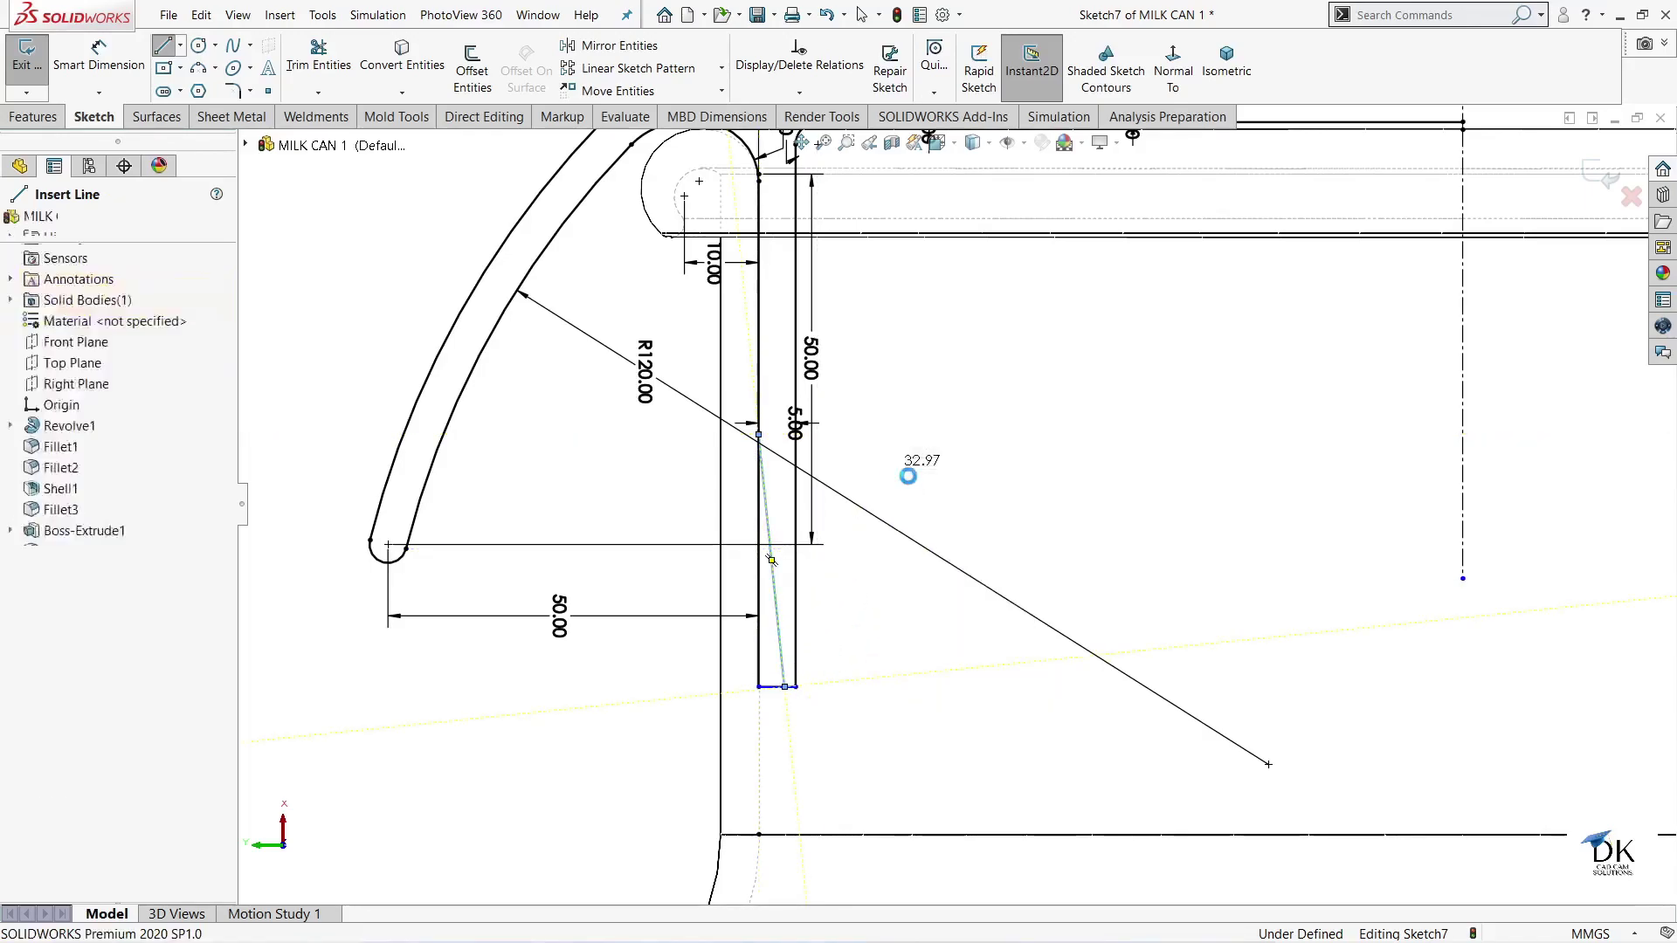
scroll(792, 764, down, 2)
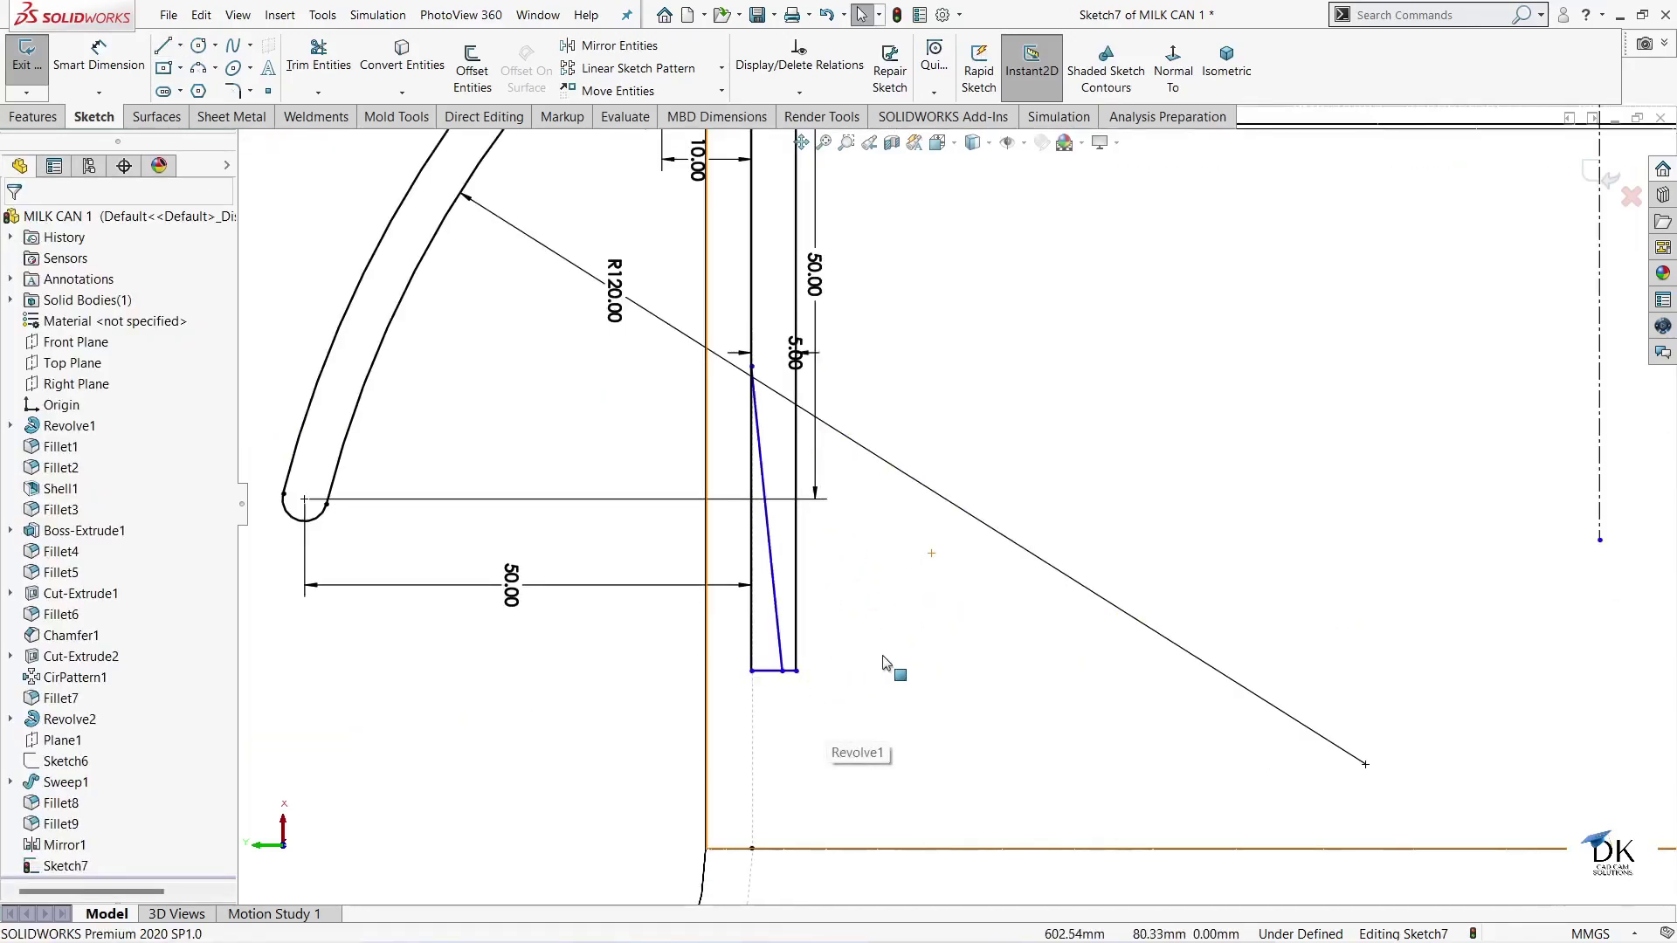
- Trim away the leftover left vertical segment
click(318, 61)
drag(772, 706, 749, 653)
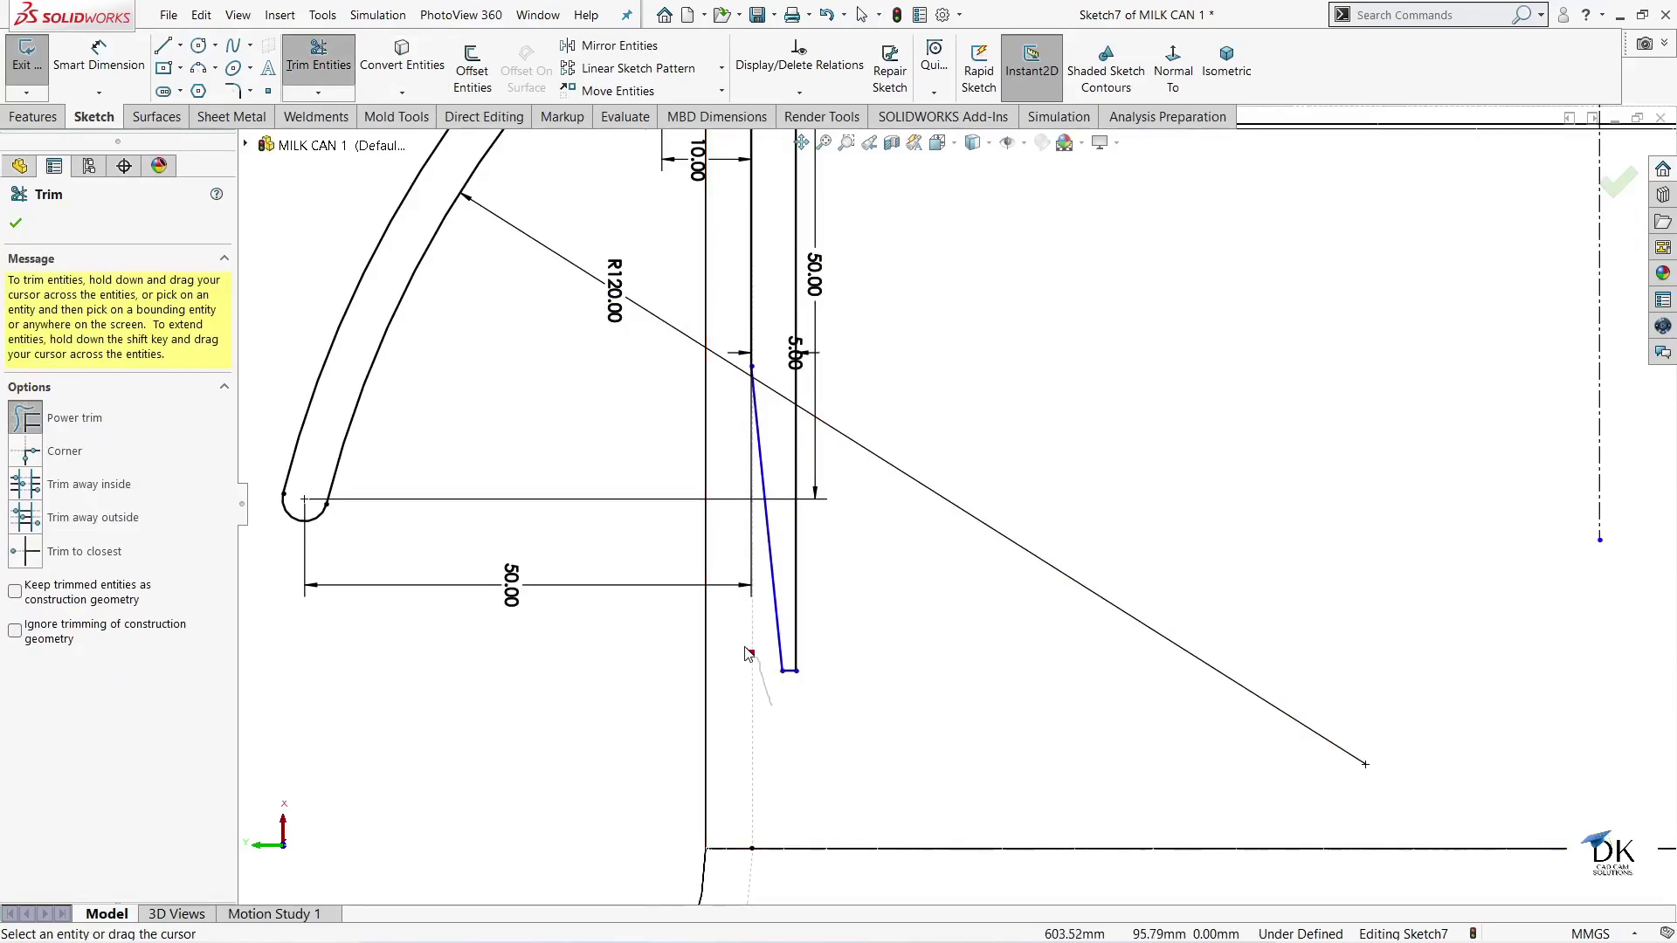
scroll(970, 633, up, 2)
scroll(973, 633, up, 2)
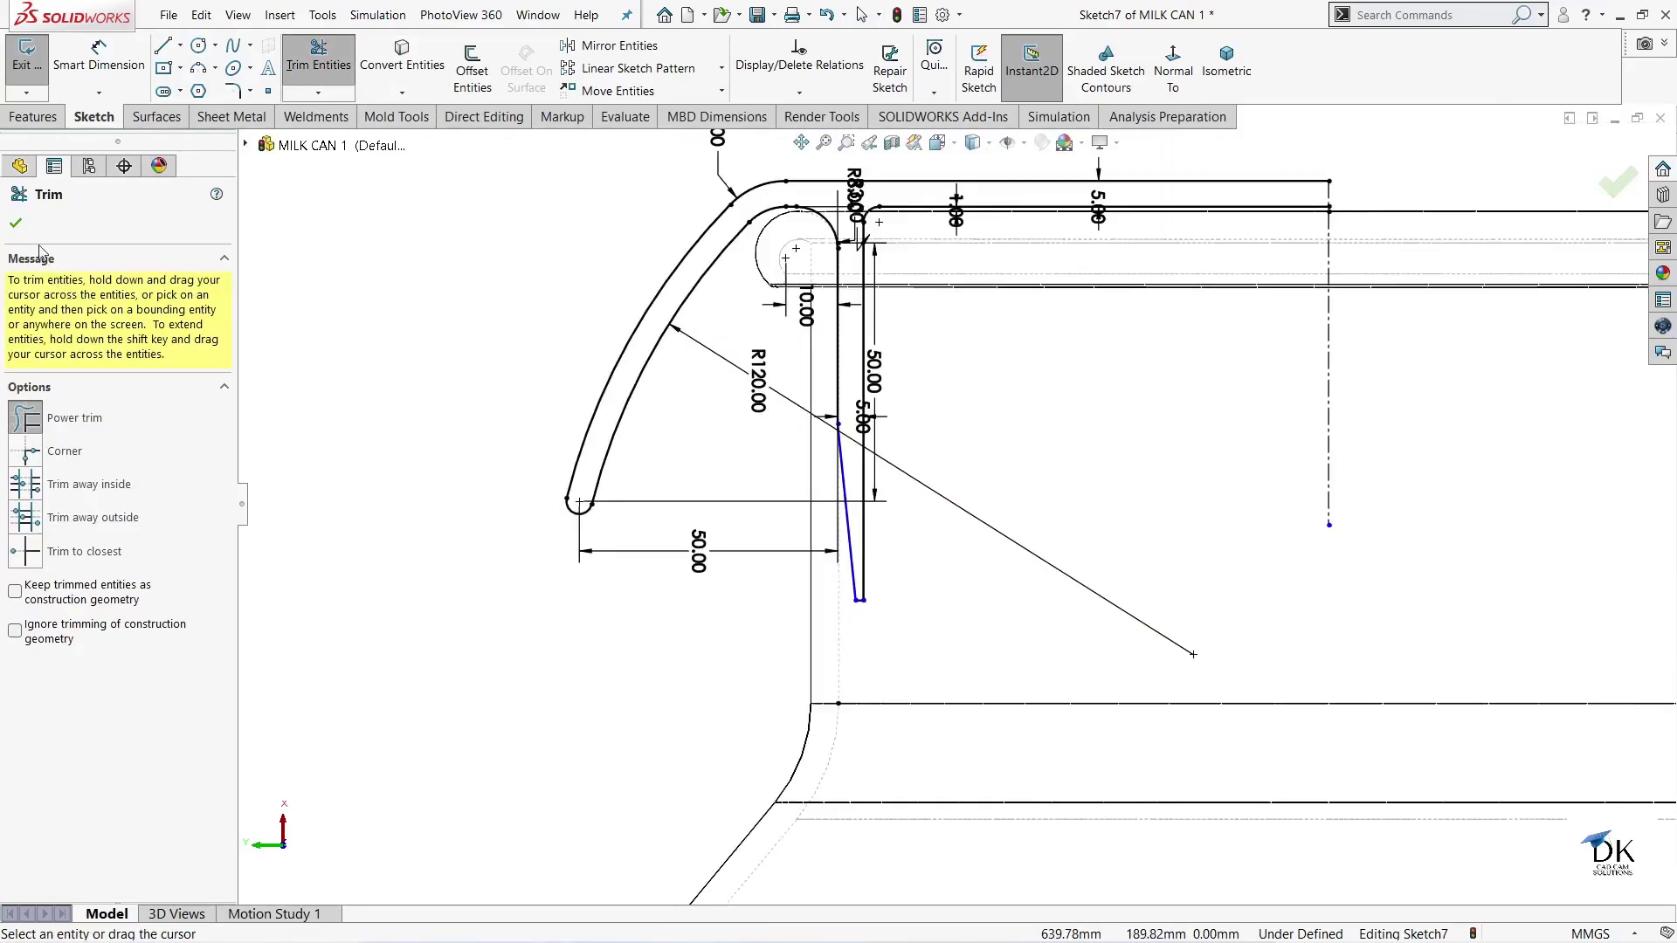
click(16, 223)
scroll(935, 554, down, 1)
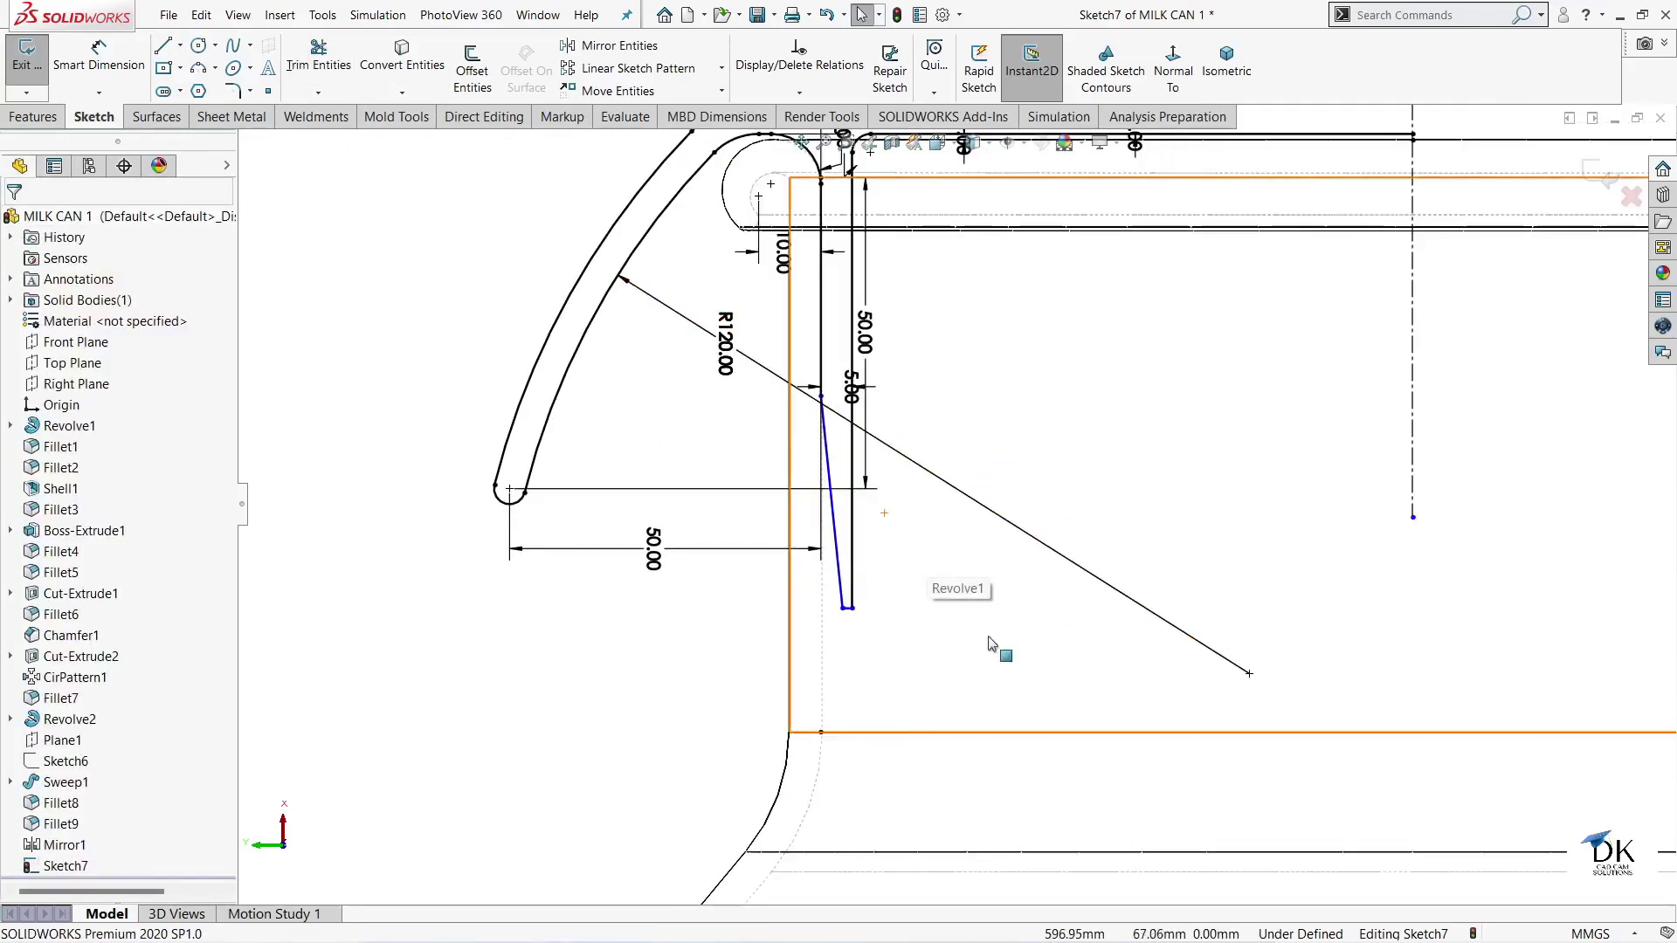
scroll(900, 603, down, 1)
scroll(885, 524, down, 1)
scroll(908, 577, down, 1)
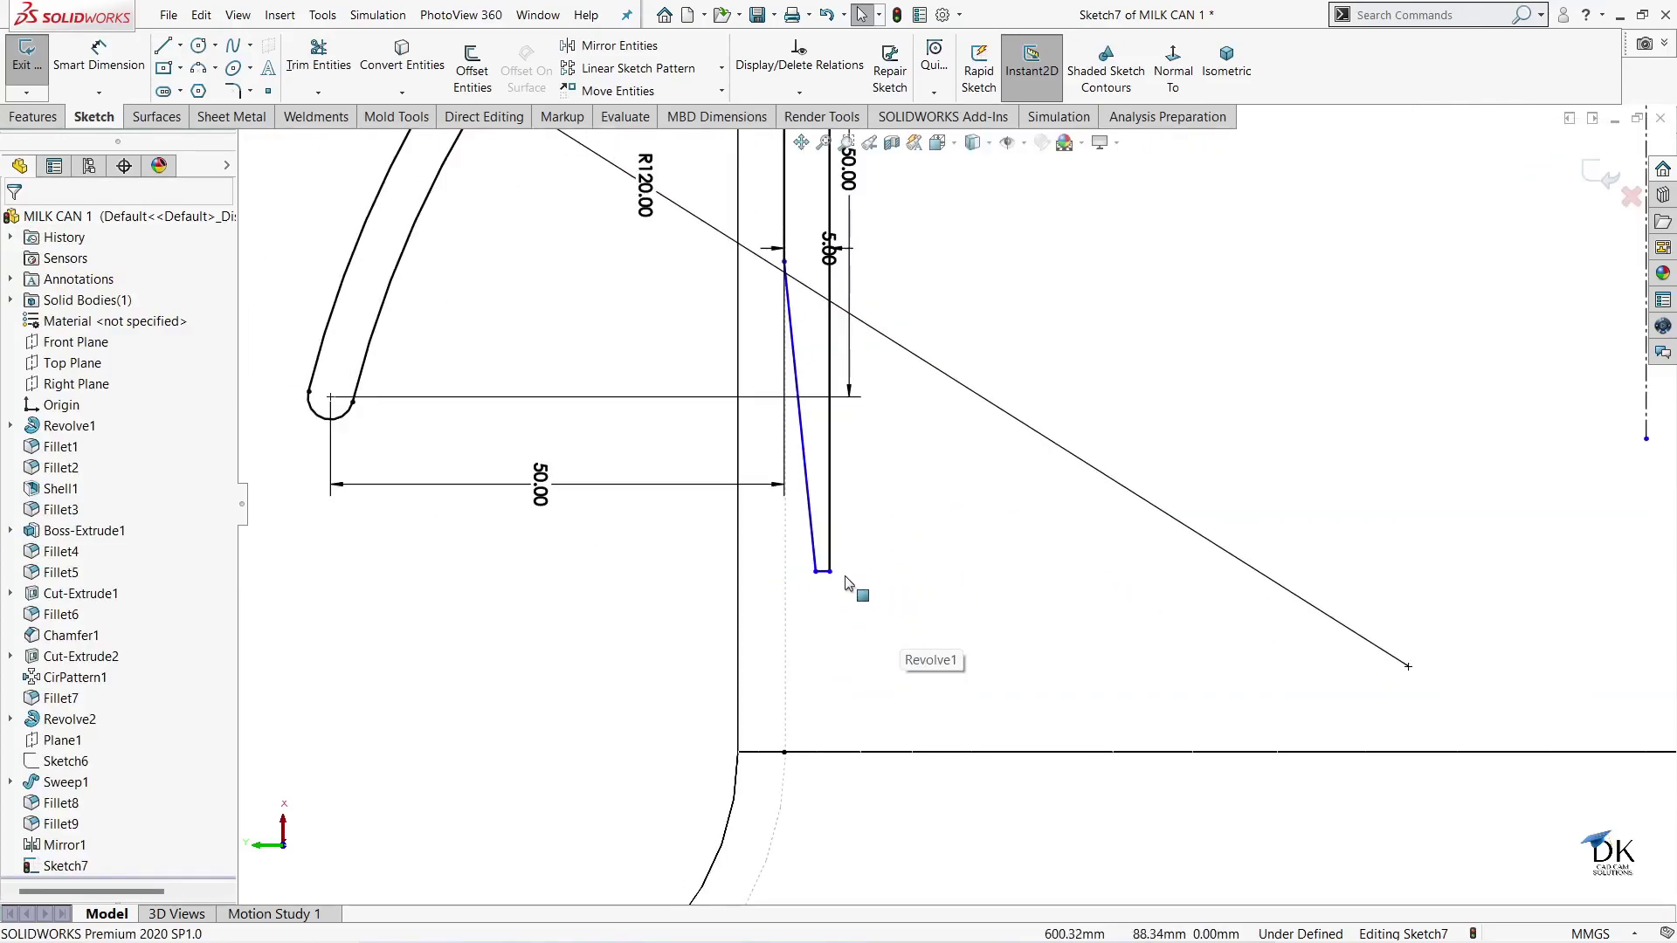
scroll(861, 581, down, 1)
scroll(856, 576, down, 1)
scroll(835, 533, down, 1)
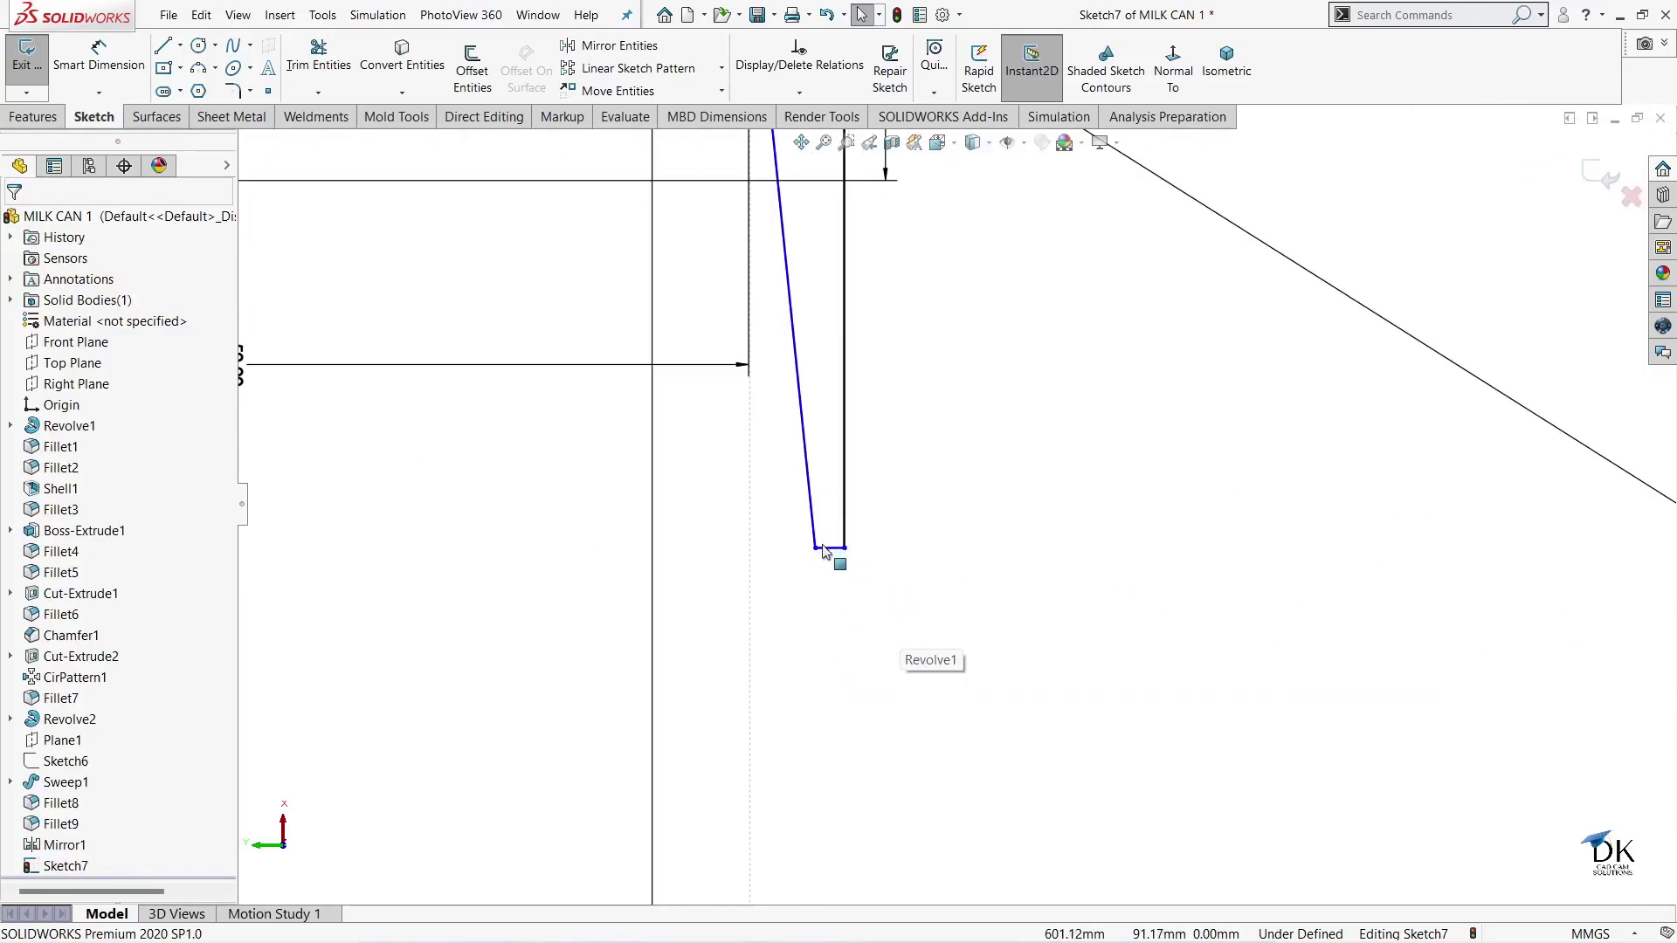
- Fillet both bottom corners of the tapered profile with a 0.20 mm radius
click(231, 91)
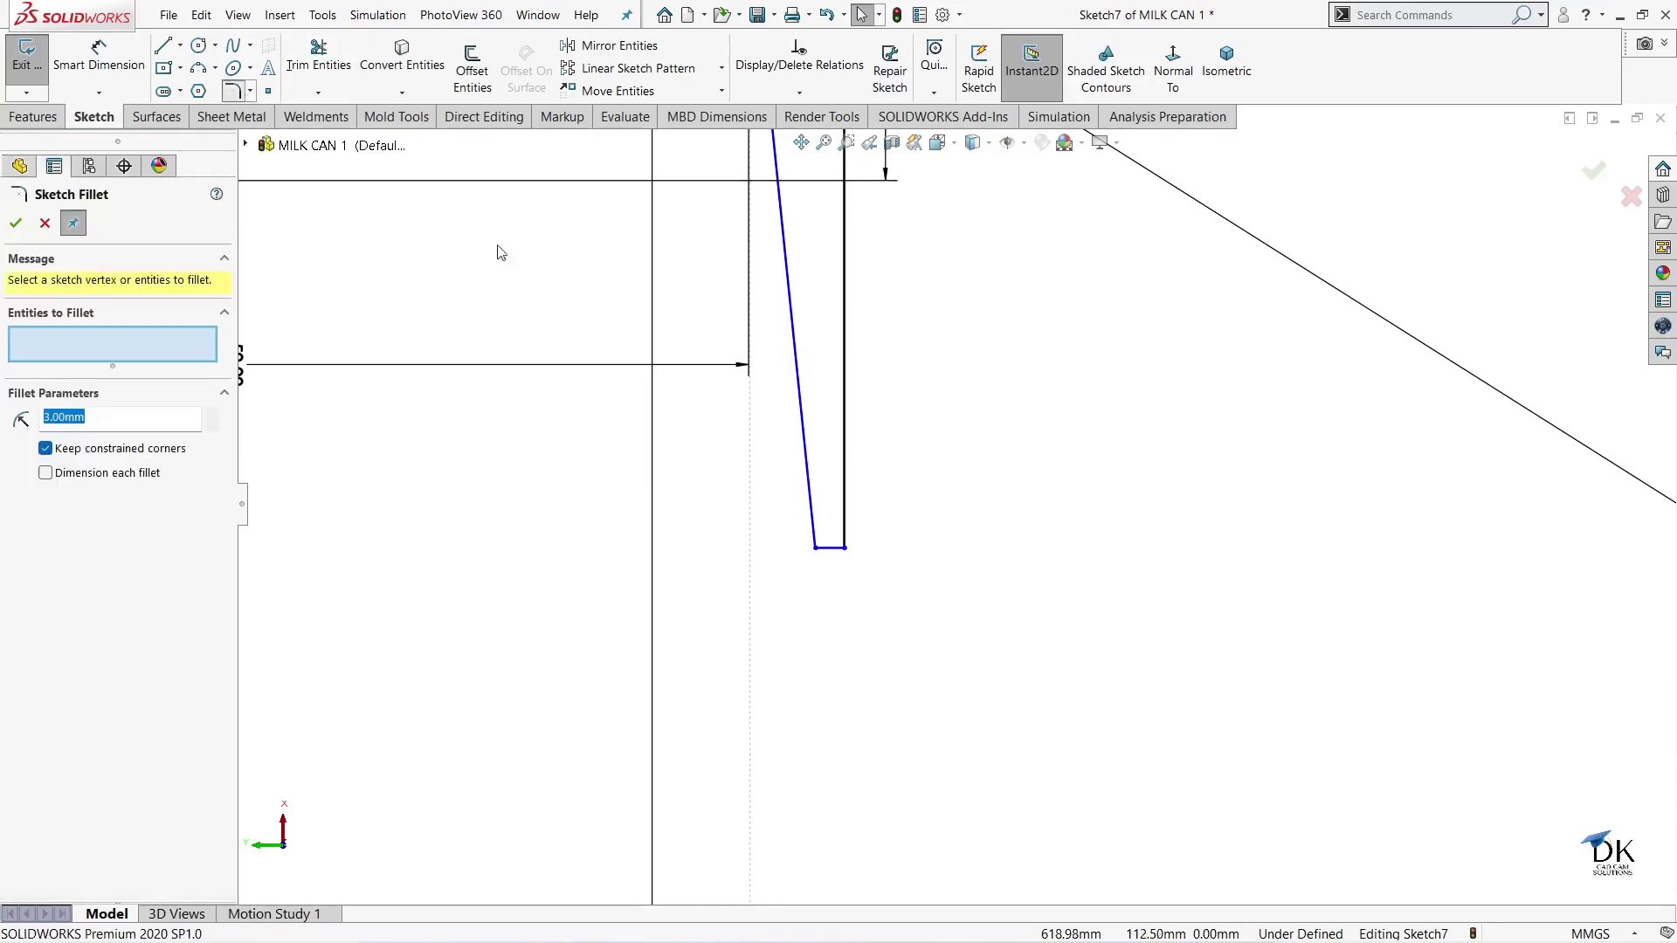
click(816, 550)
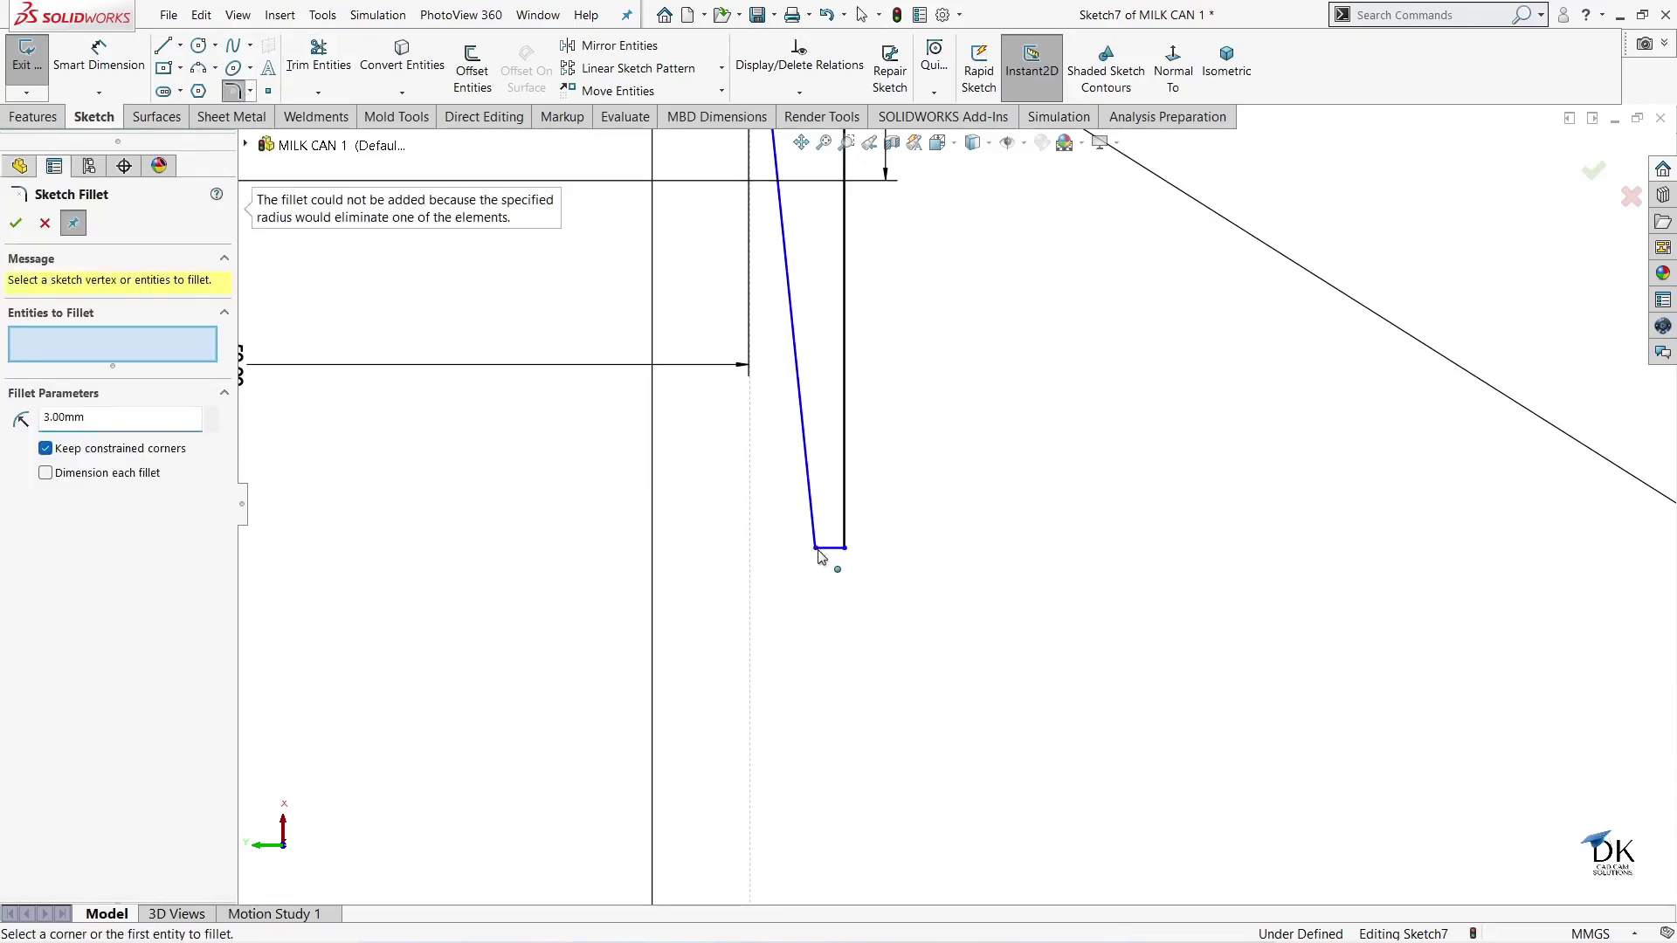
drag(102, 423, 39, 425)
text(0.2)
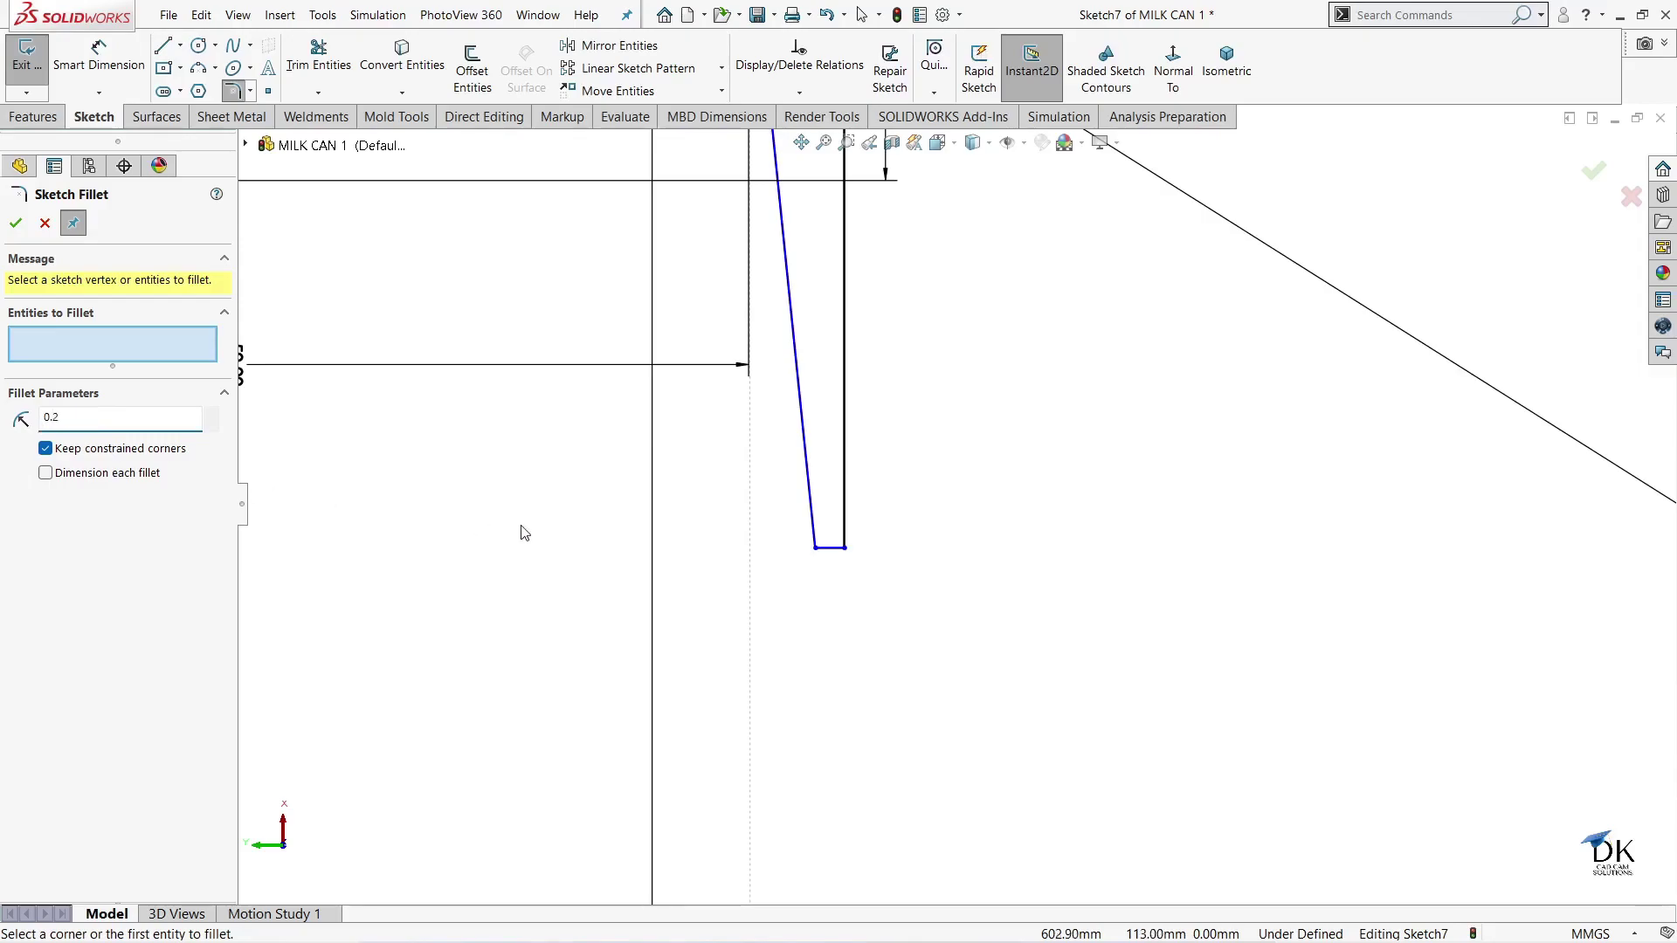
click(817, 548)
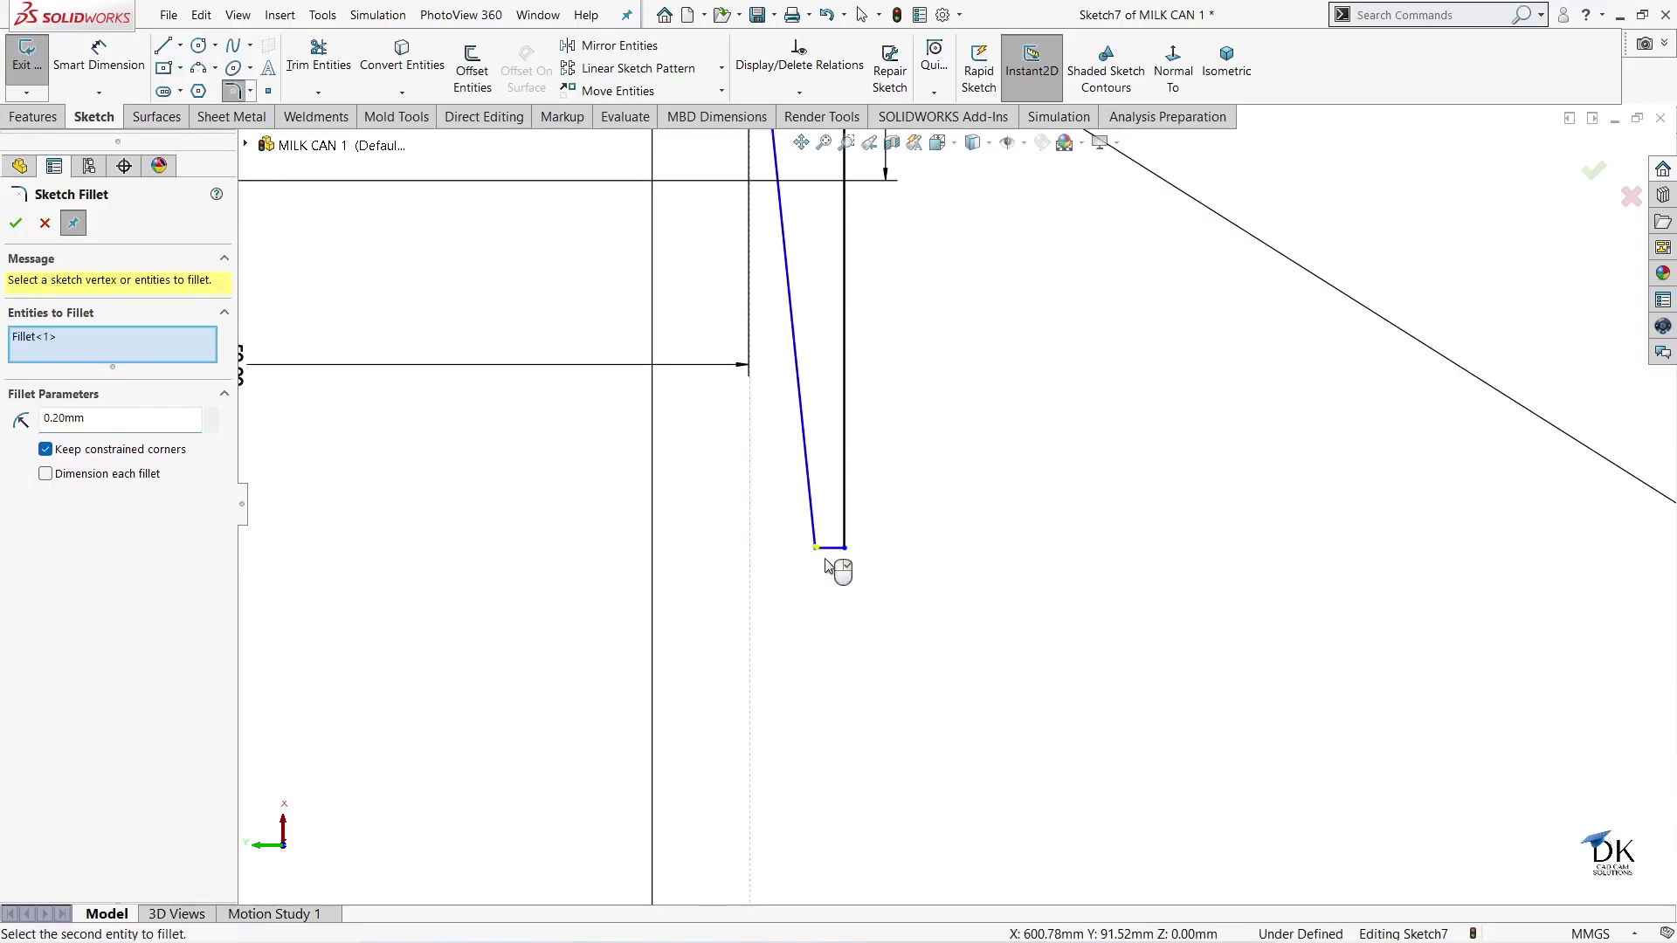
click(844, 550)
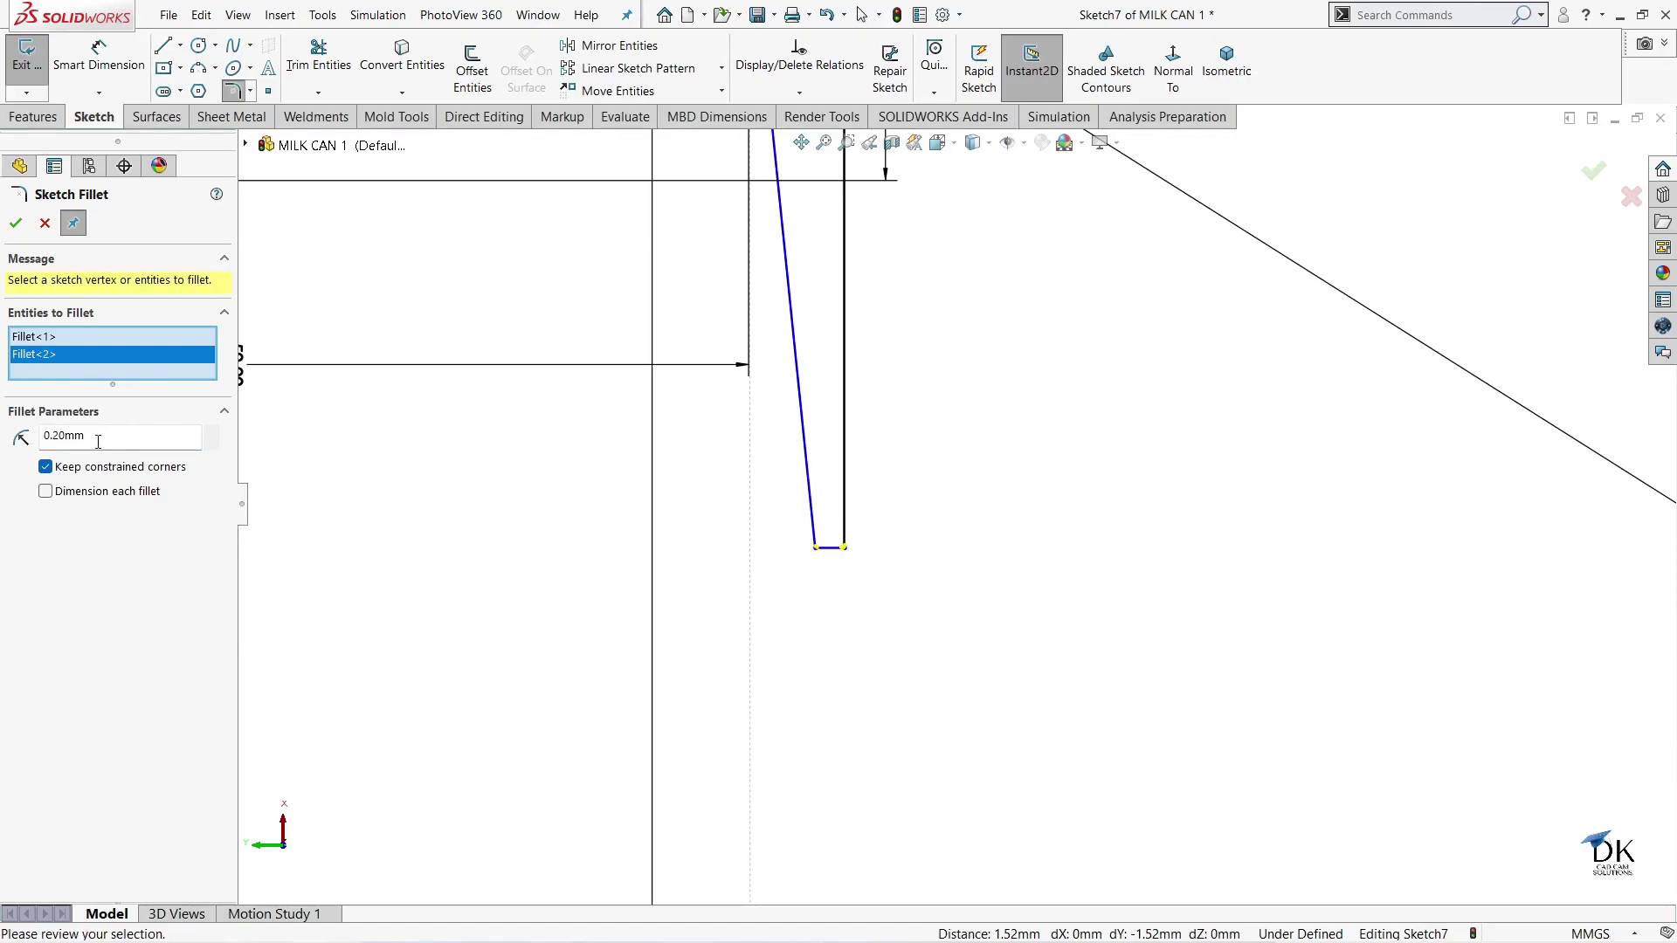
drag(101, 437, 17, 433)
text(01)
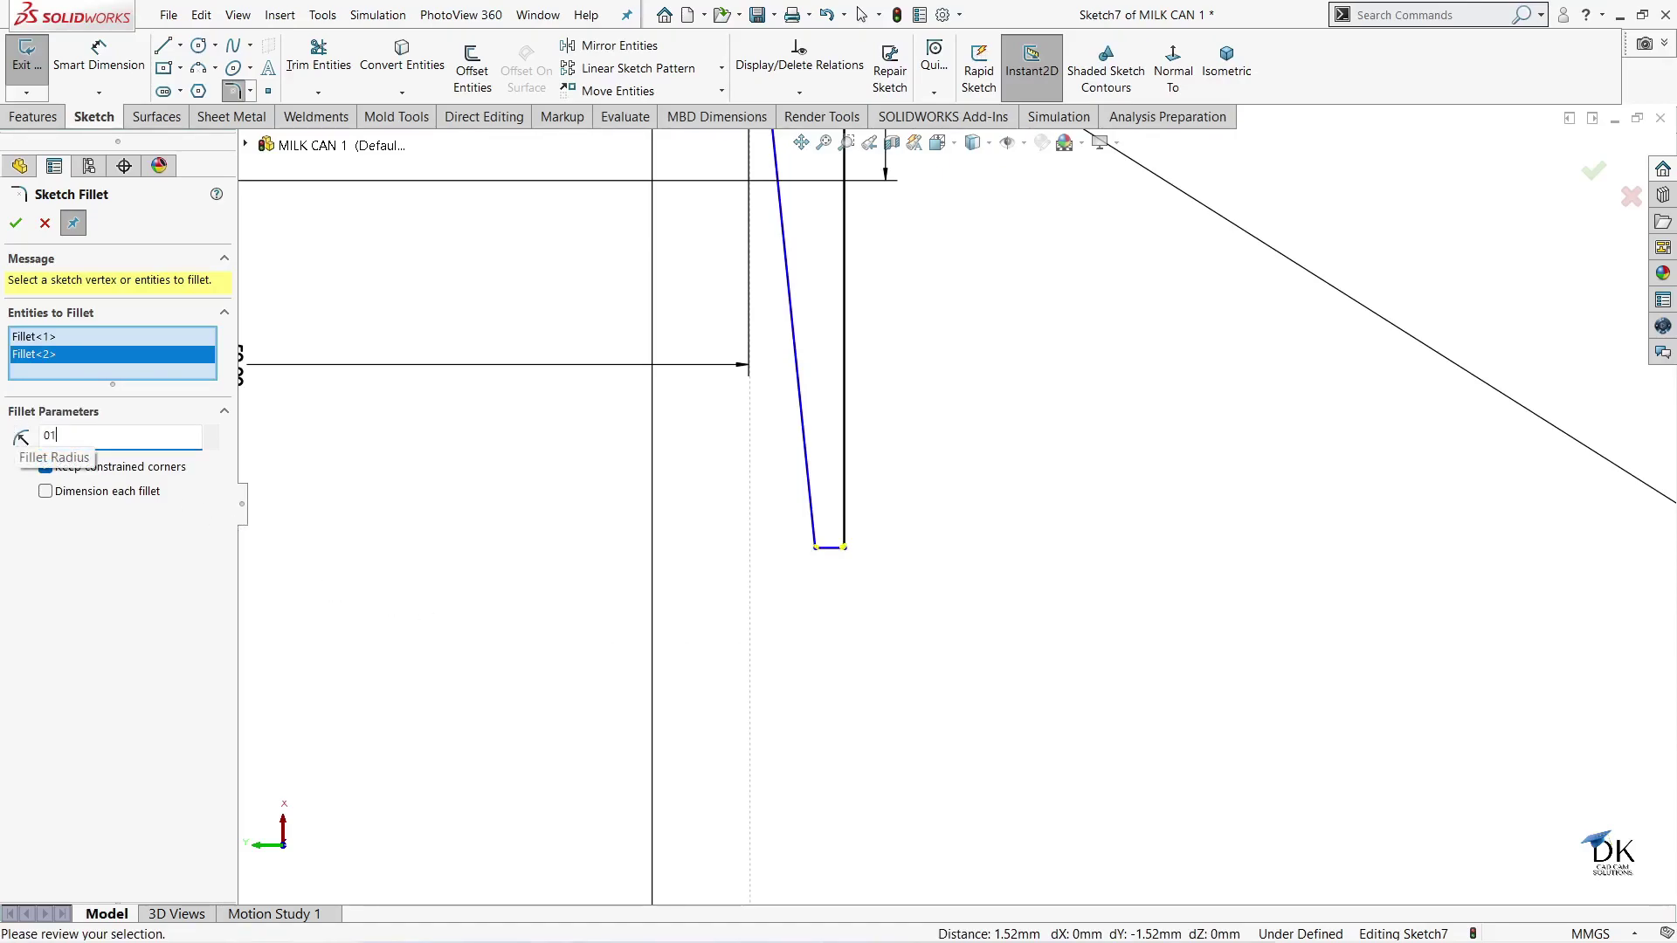
key(Return)
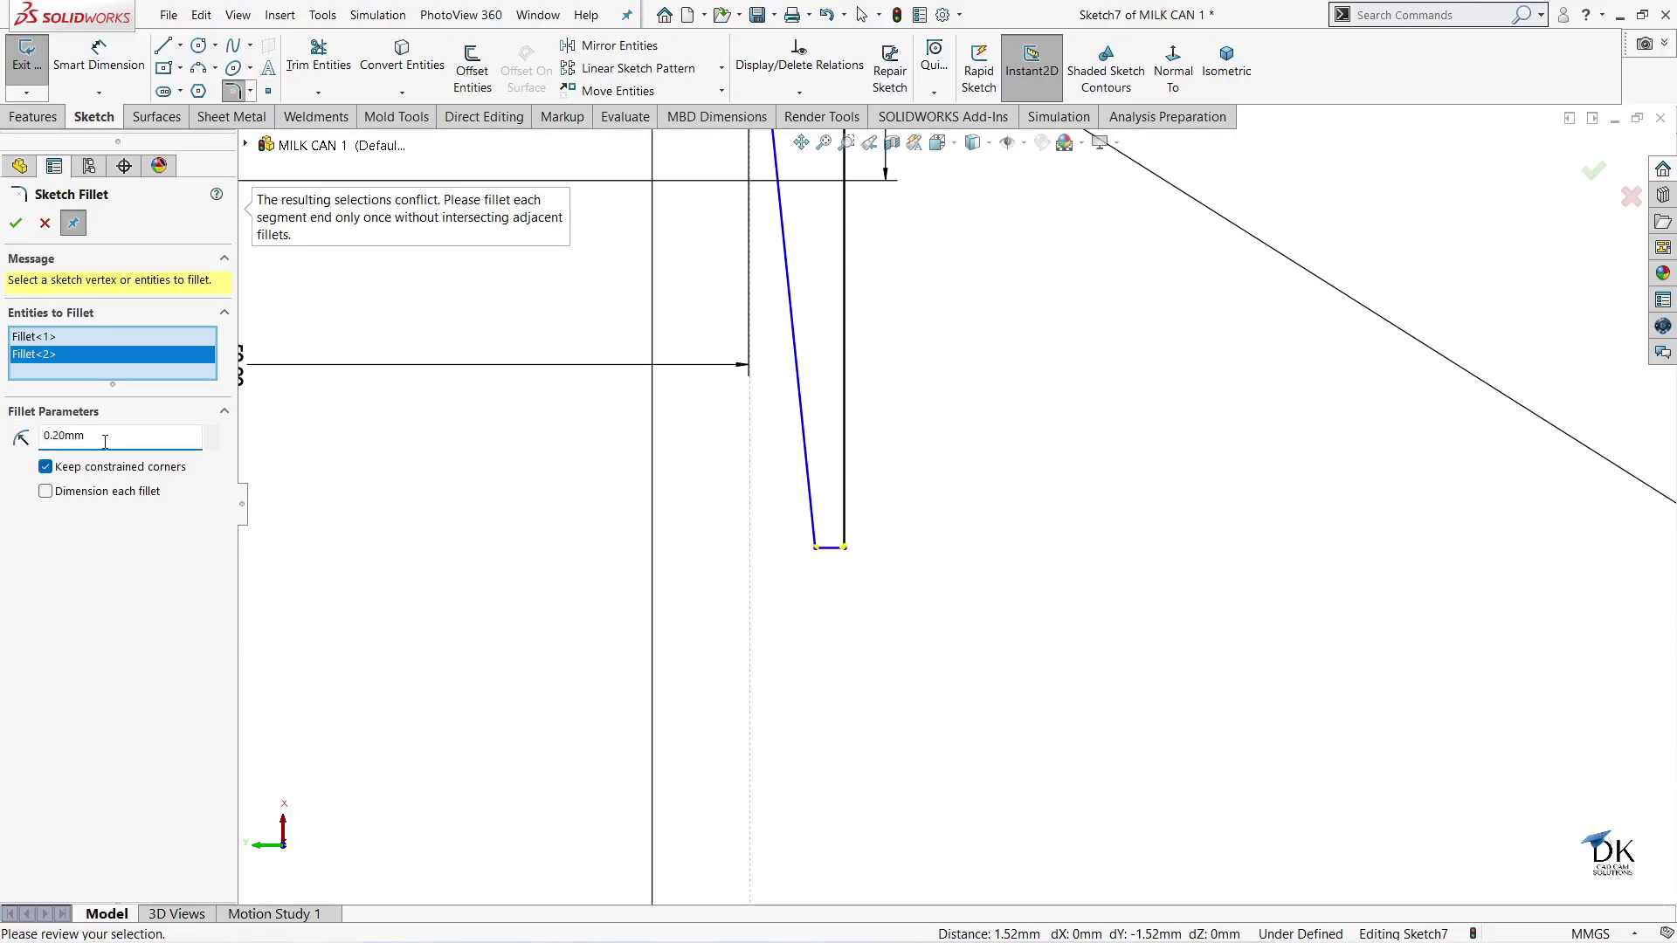
text(1)
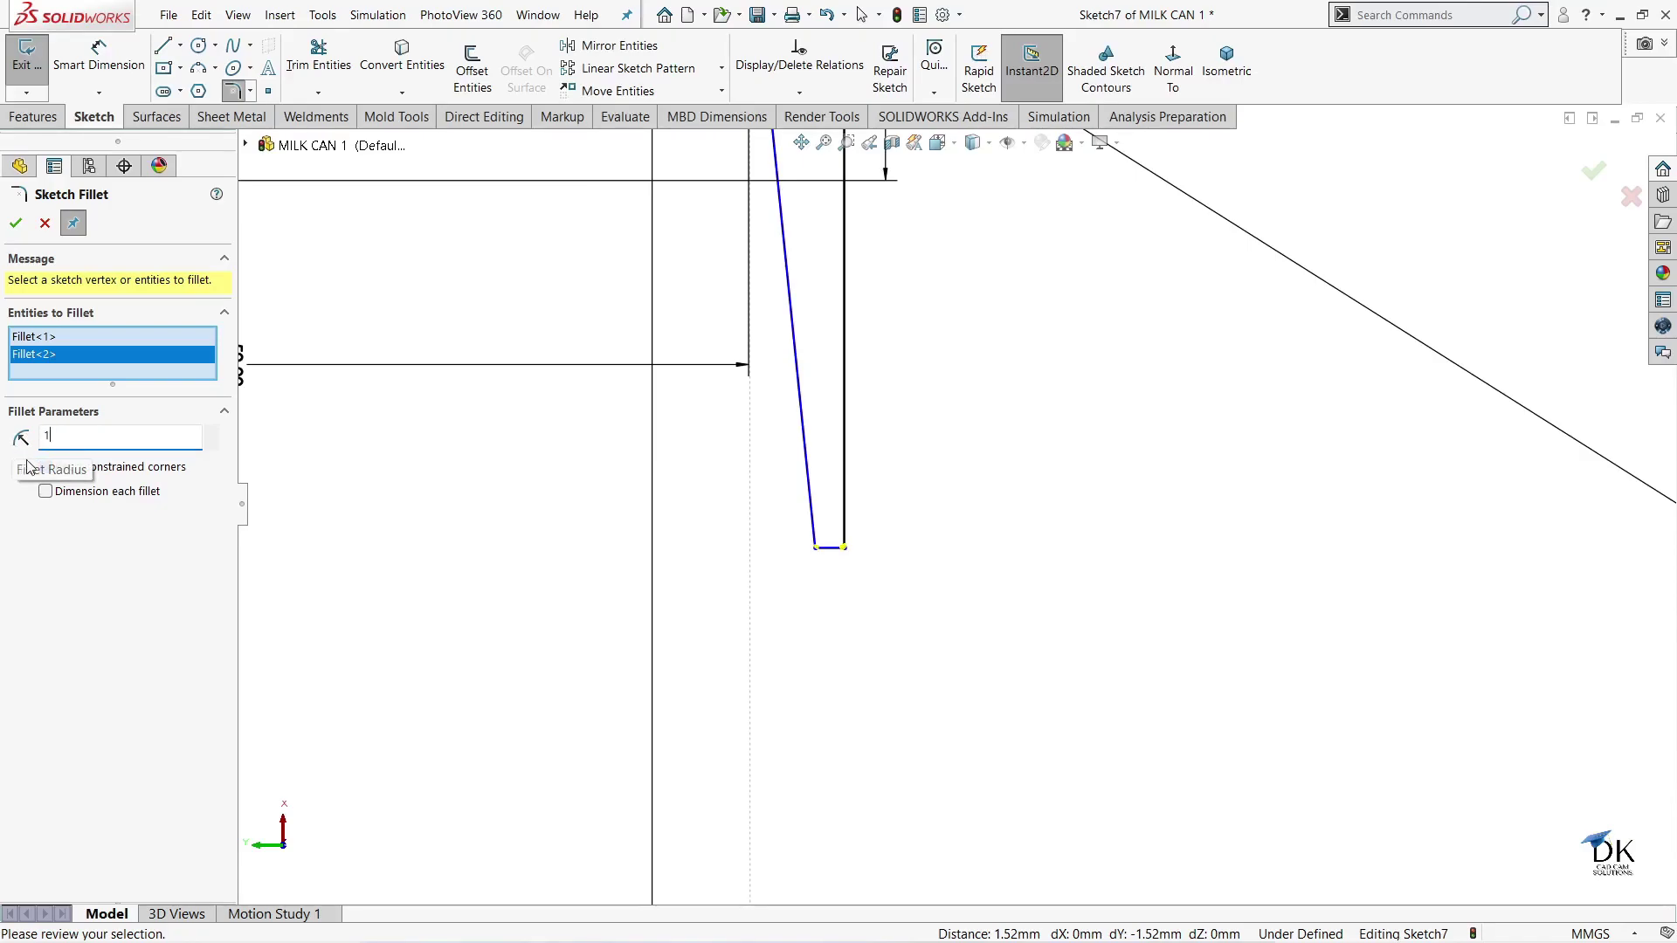
click(14, 223)
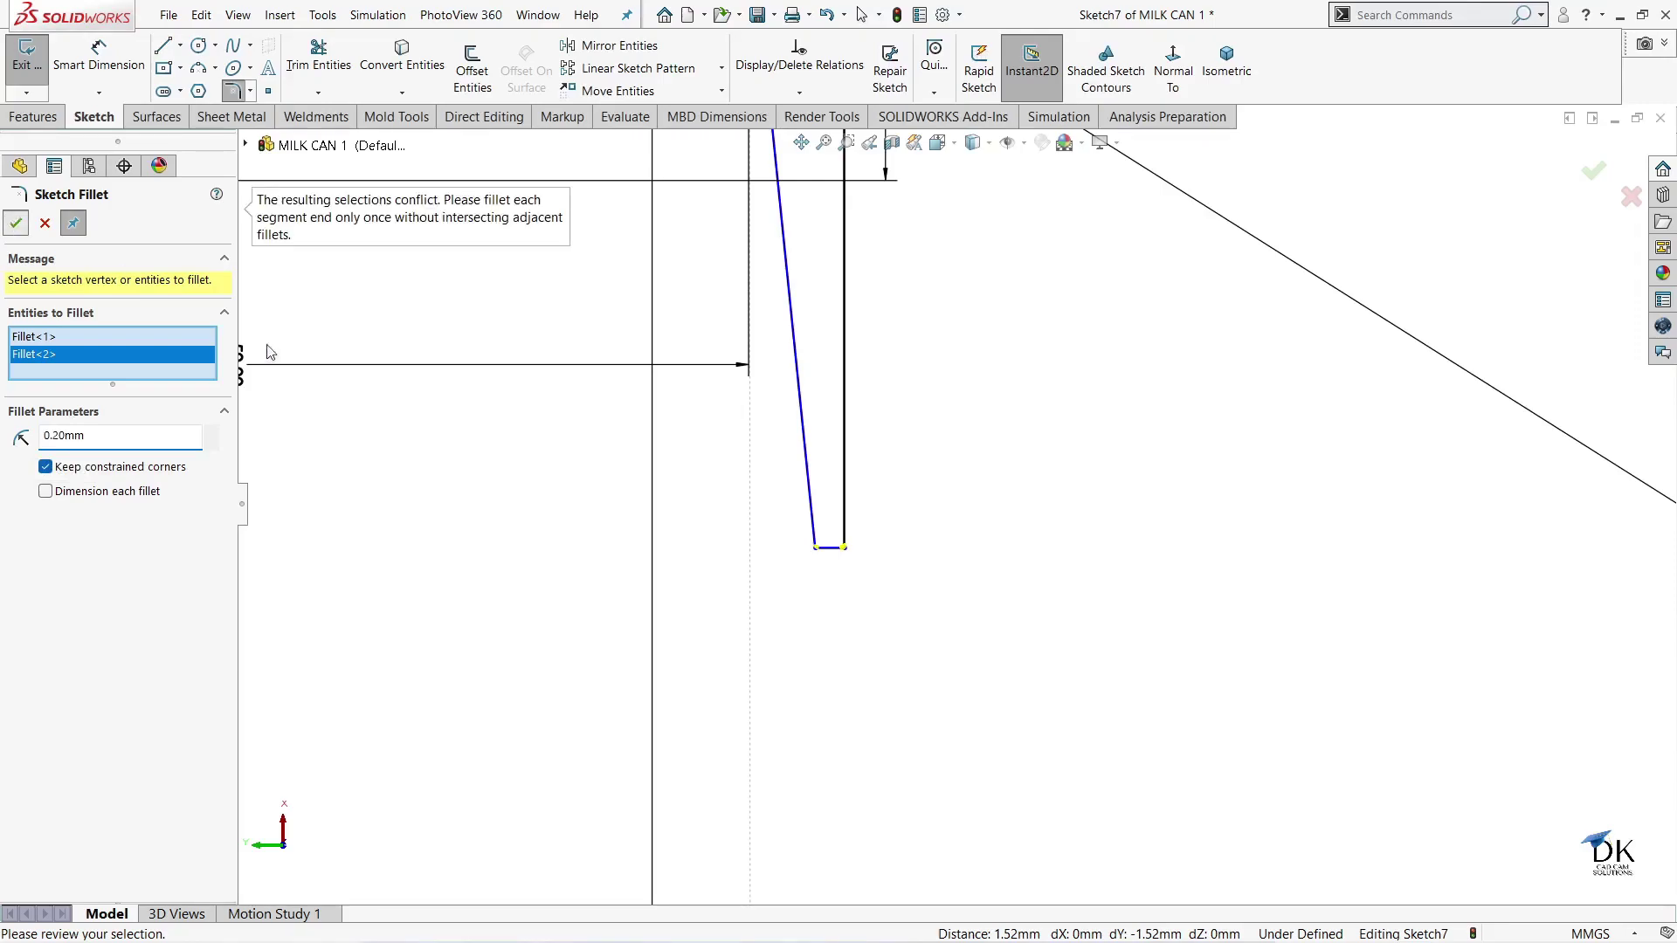
- Re-enter the fillet radius value and accept the bottom-corner fillets
scroll(849, 559, down, 1)
scroll(849, 559, down, 1)
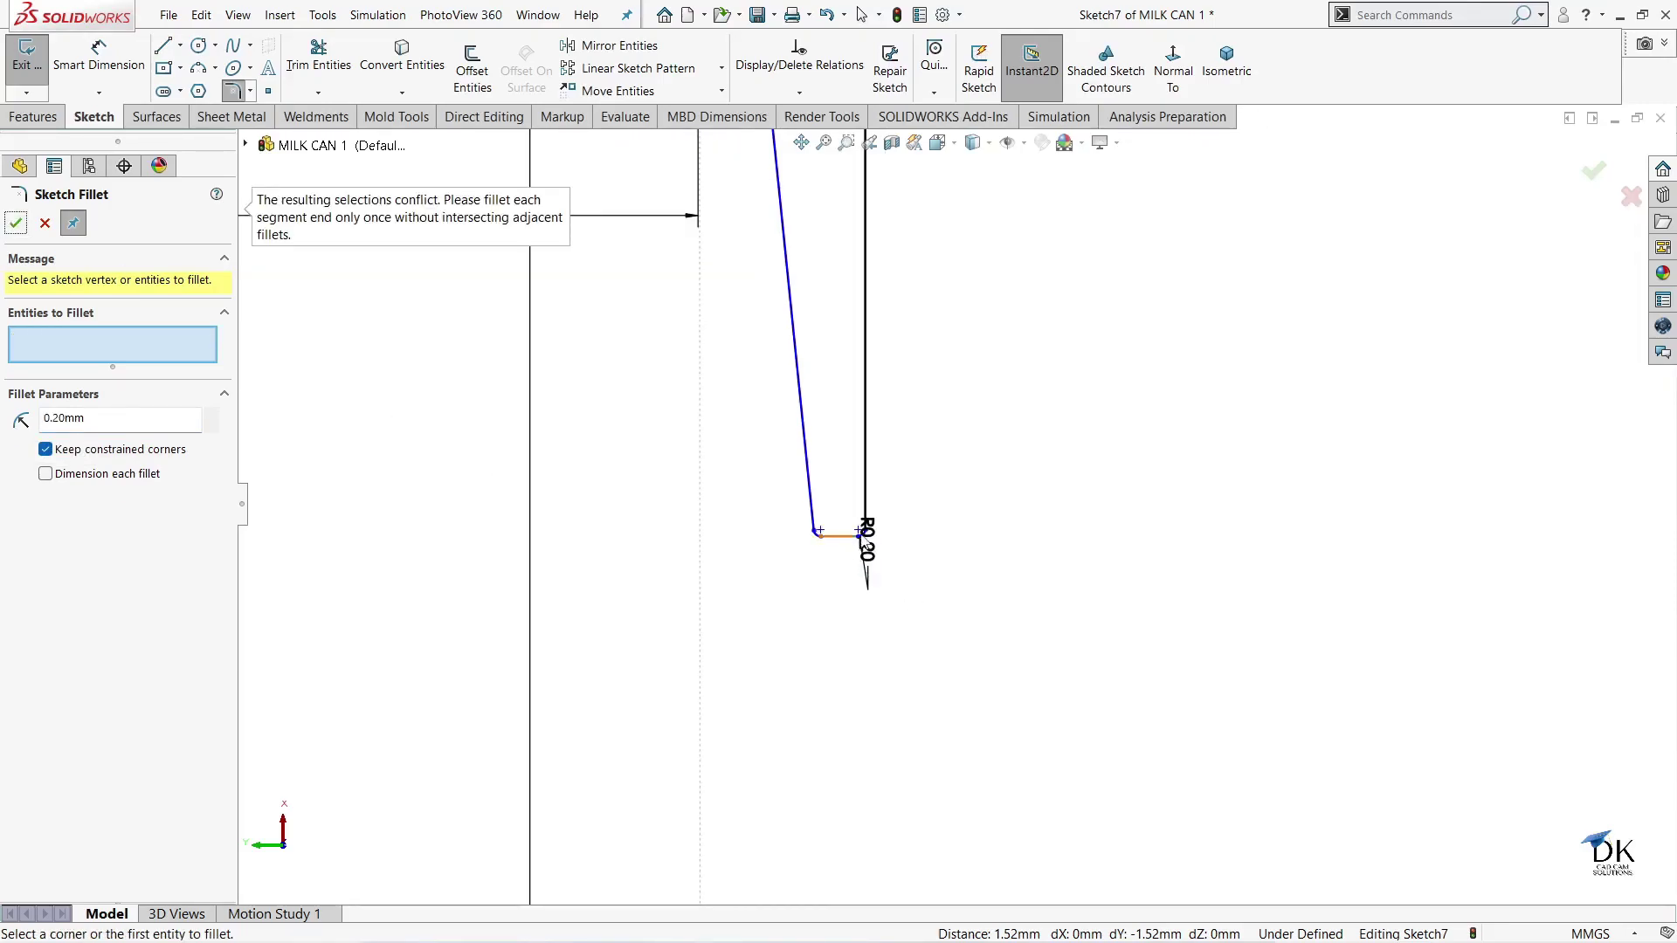
scroll(869, 552, down, 1)
scroll(865, 554, down, 1)
scroll(926, 577, down, 1)
scroll(1009, 593, up, 1)
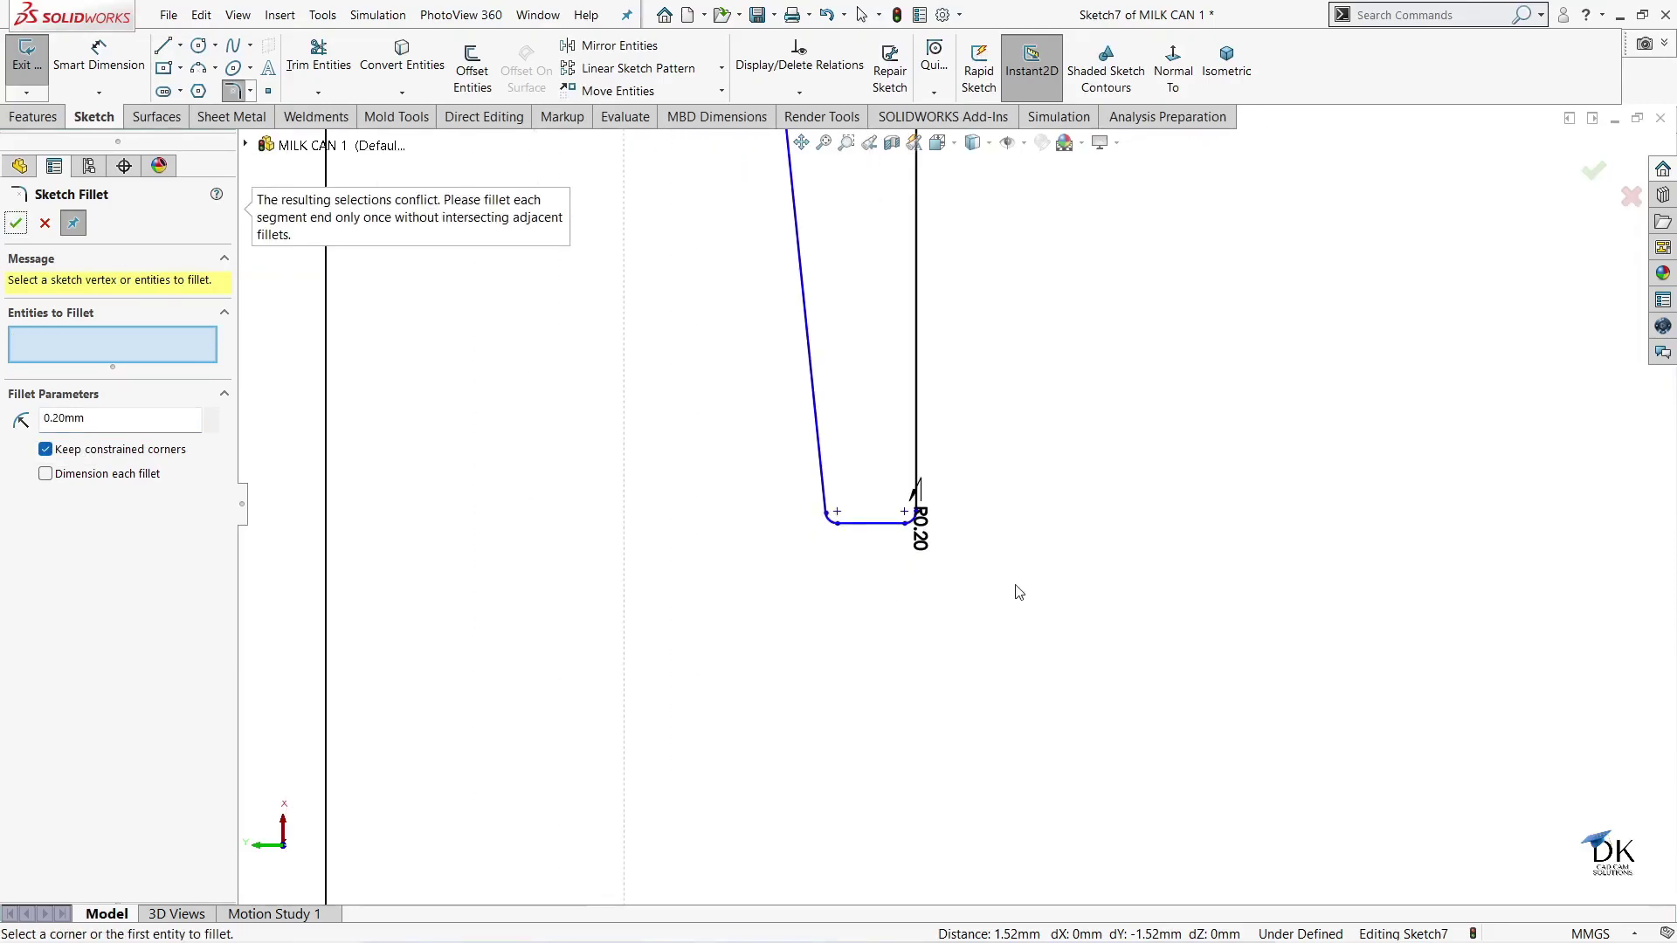
scroll(1022, 572, up, 1)
scroll(1030, 557, up, 1)
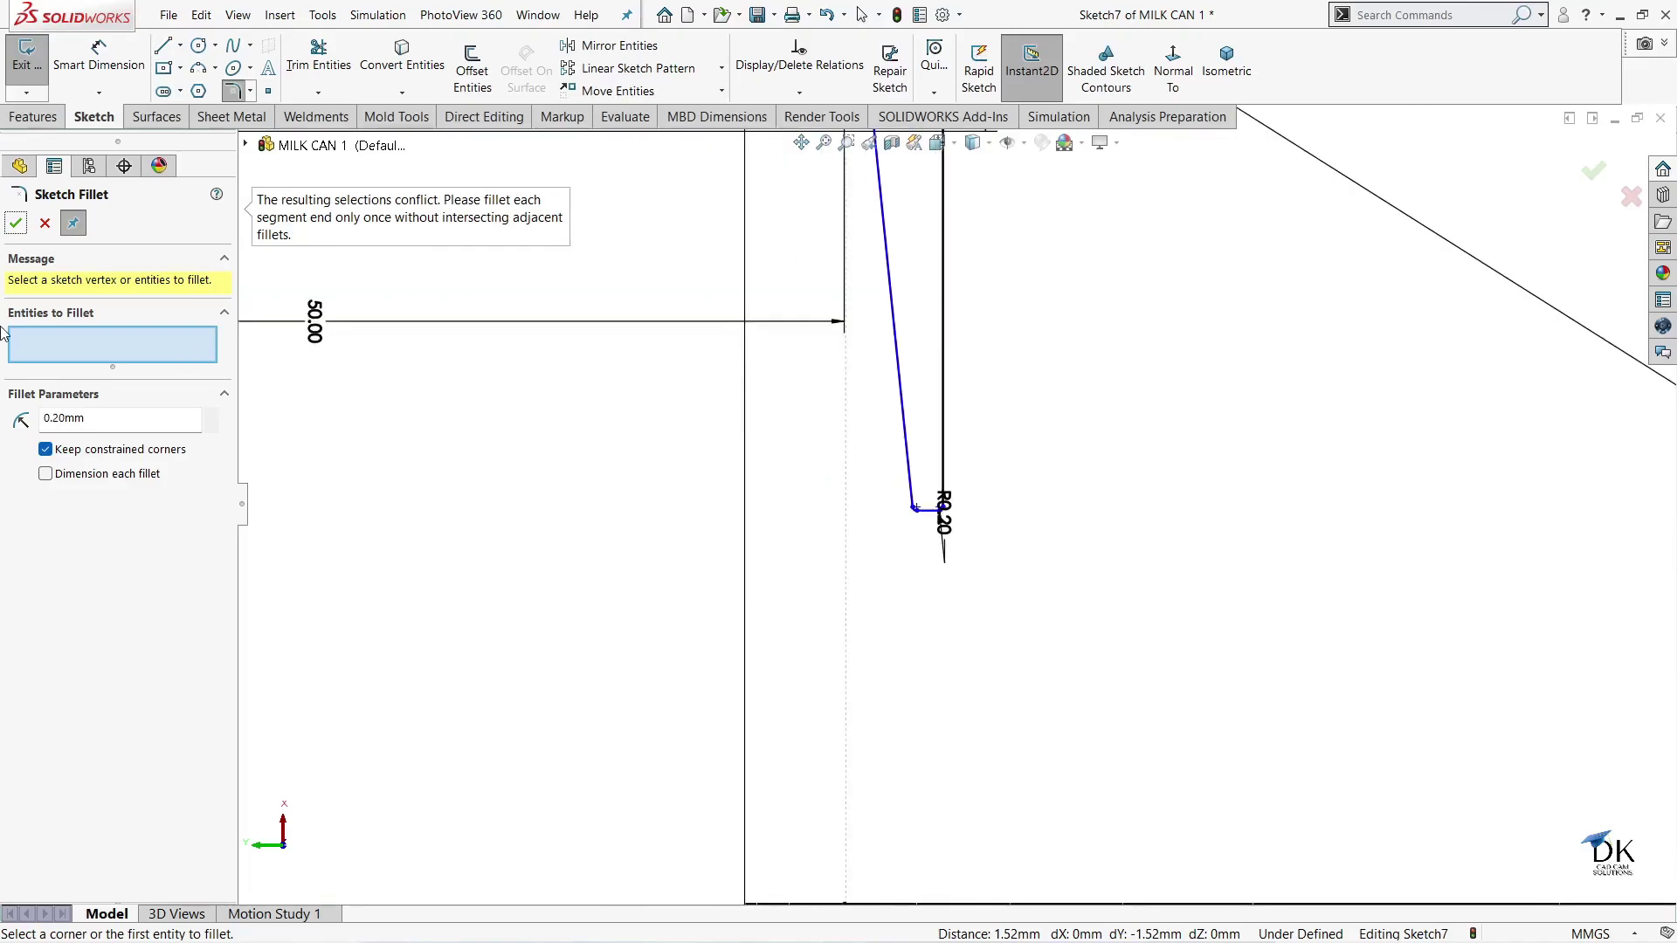
drag(120, 414, 7, 424)
text(1)
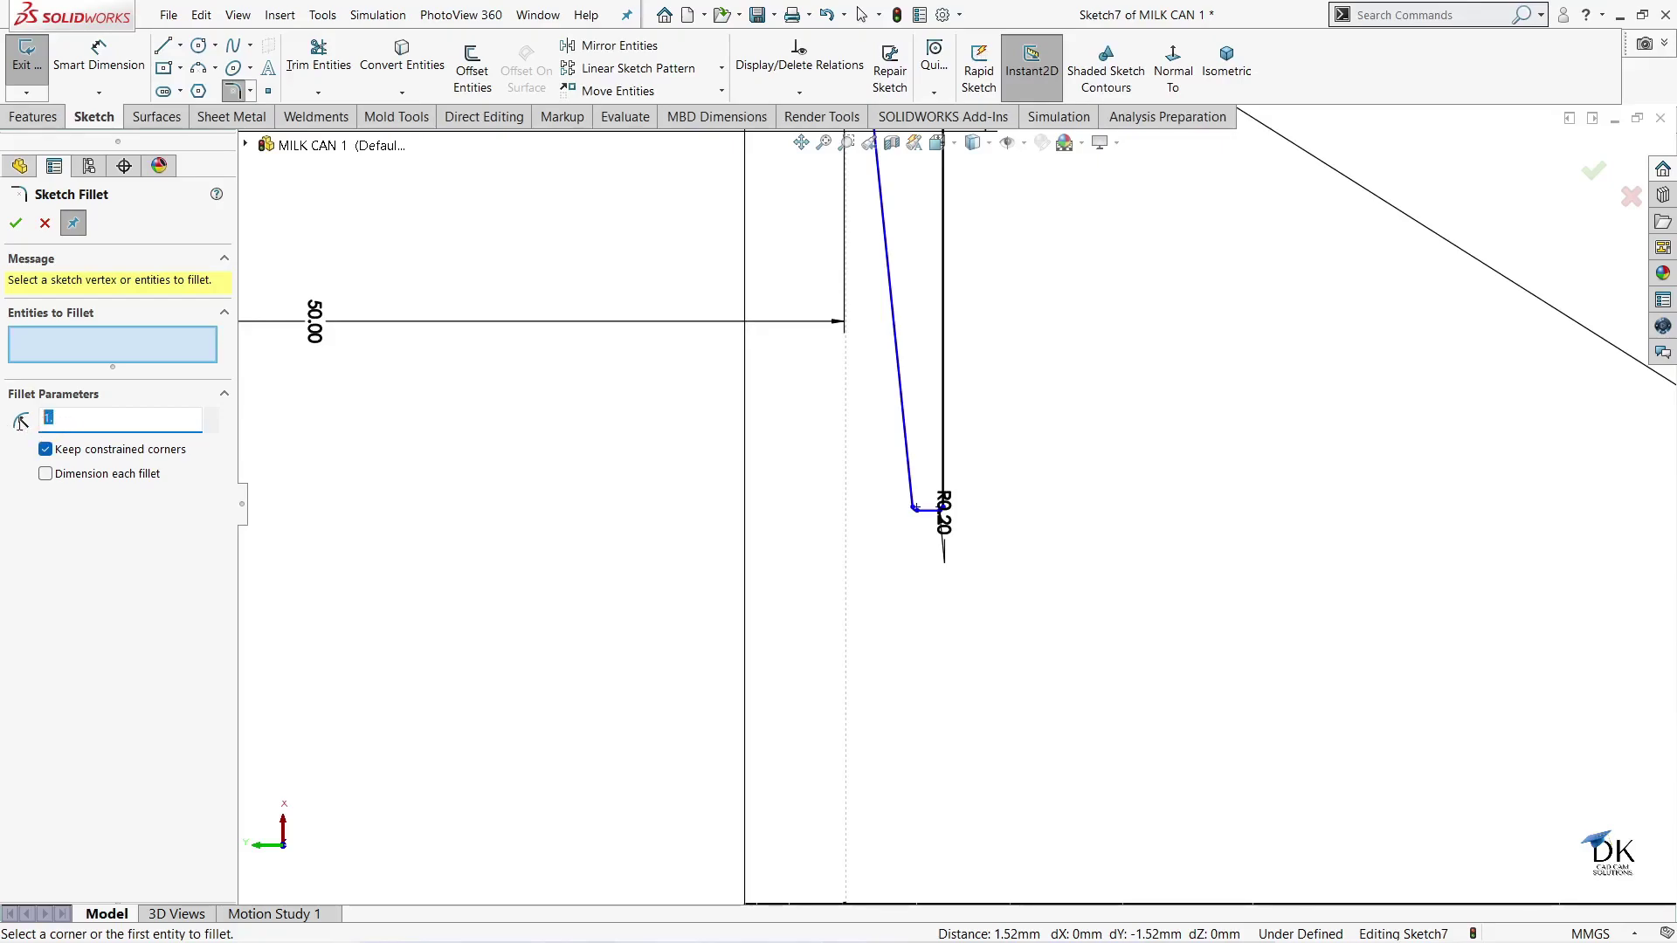
text(0.5)
key(Return)
click(16, 223)
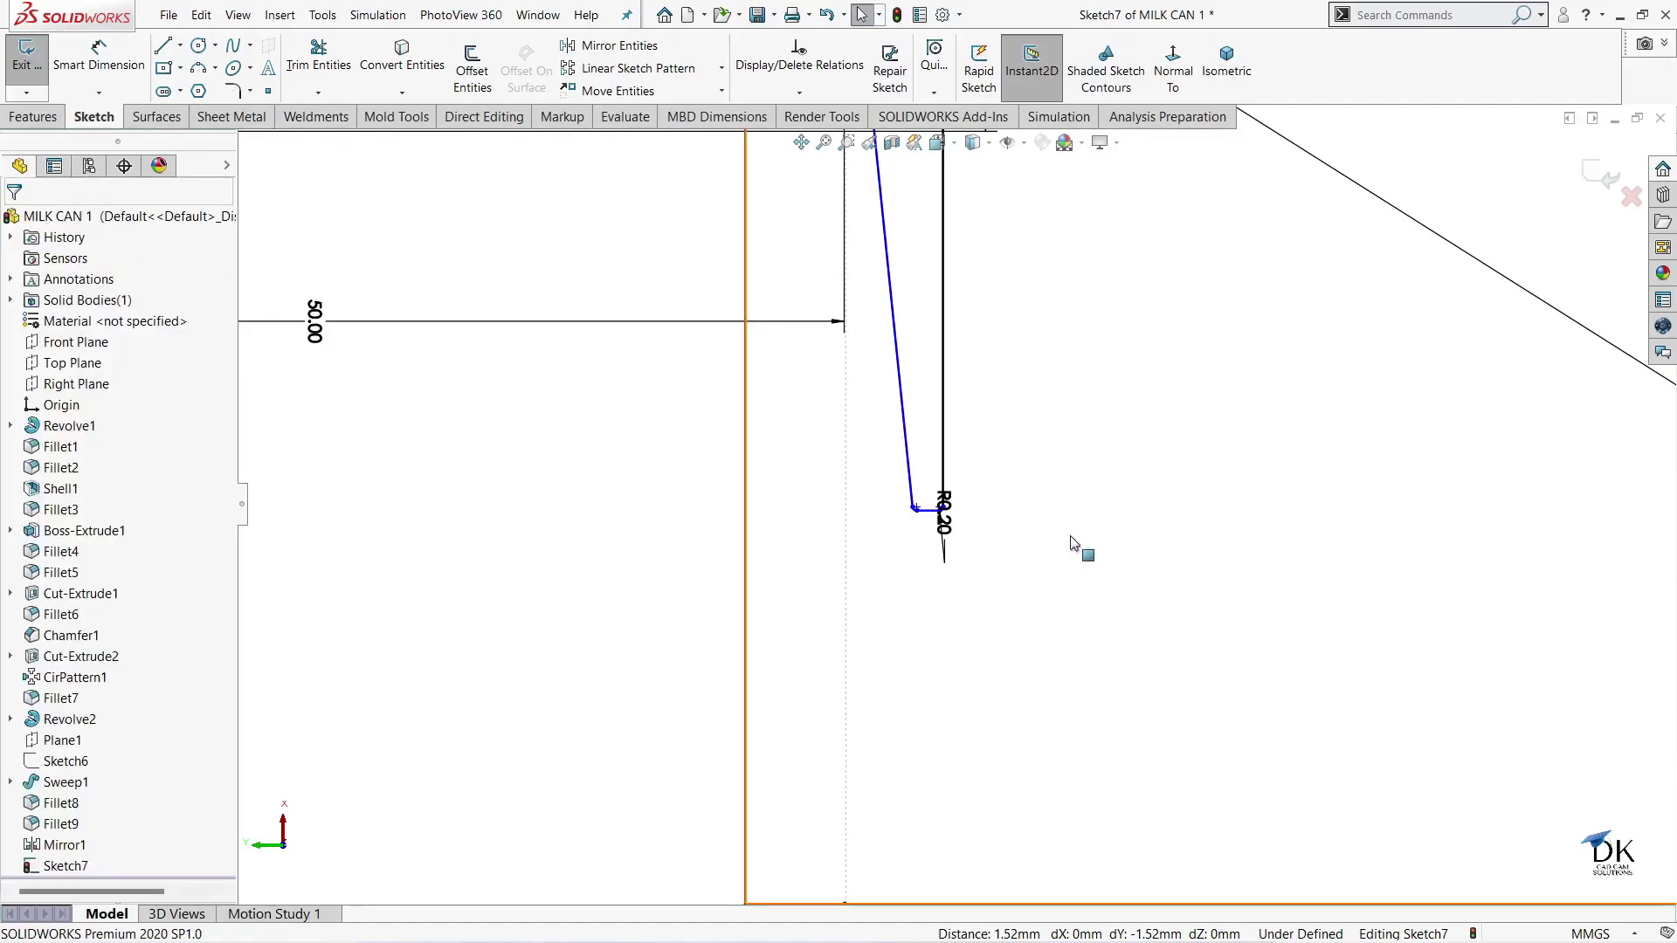
scroll(1075, 542, up, 2)
scroll(1076, 540, up, 2)
scroll(1077, 538, up, 2)
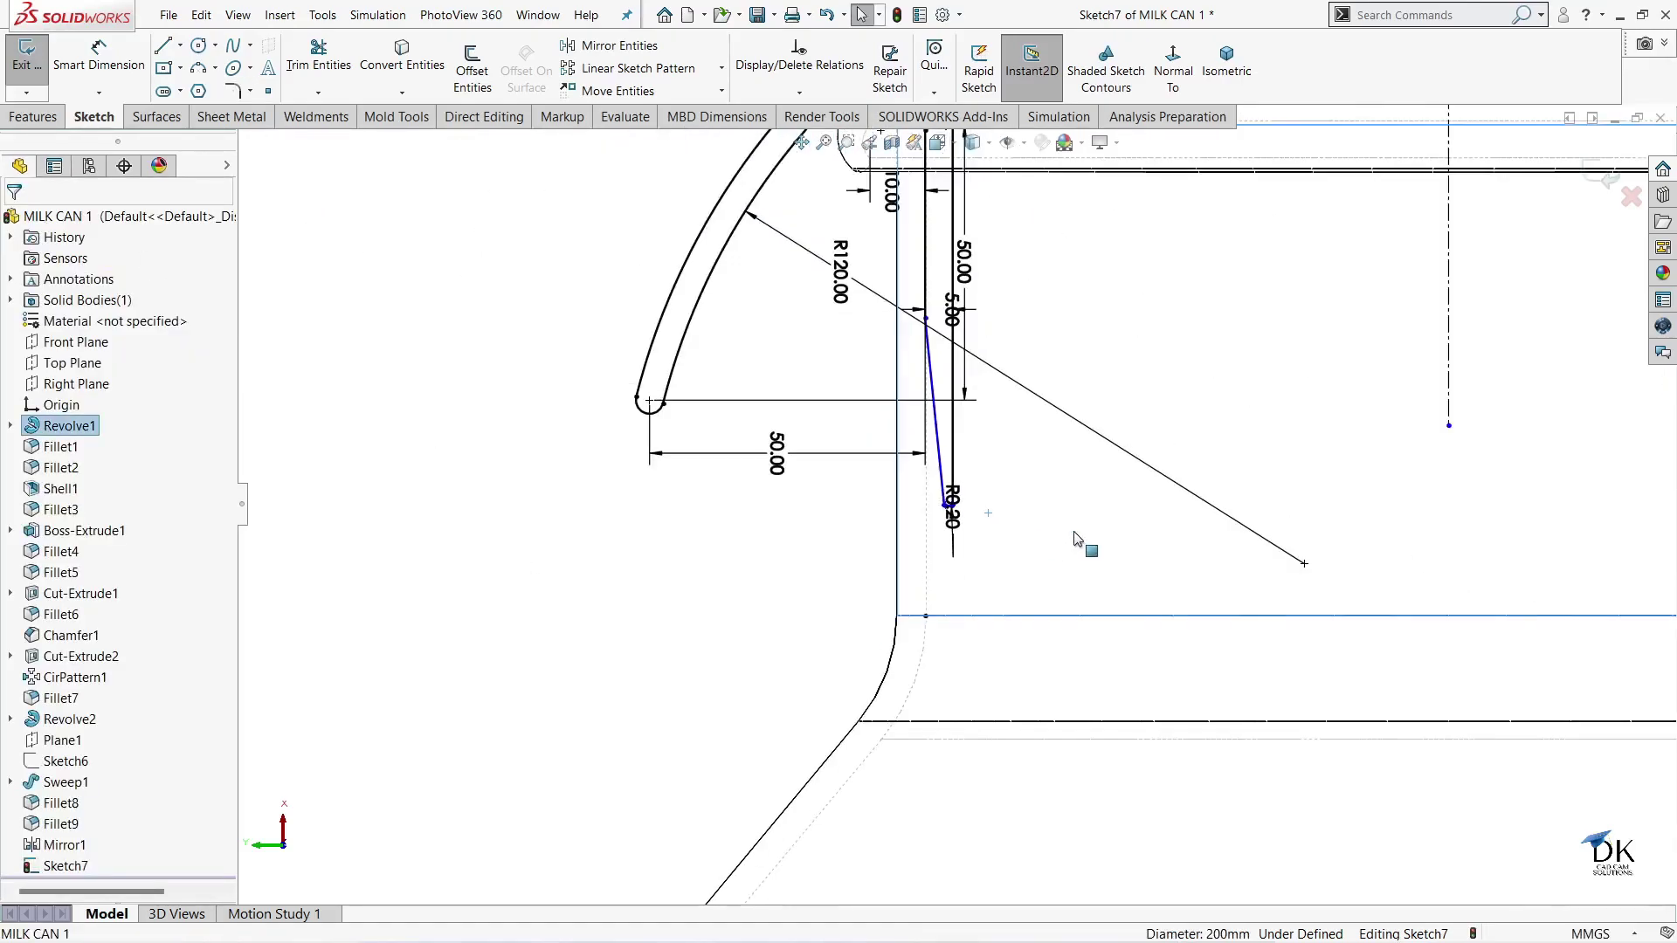
scroll(1075, 538, up, 1)
scroll(1168, 400, up, 1)
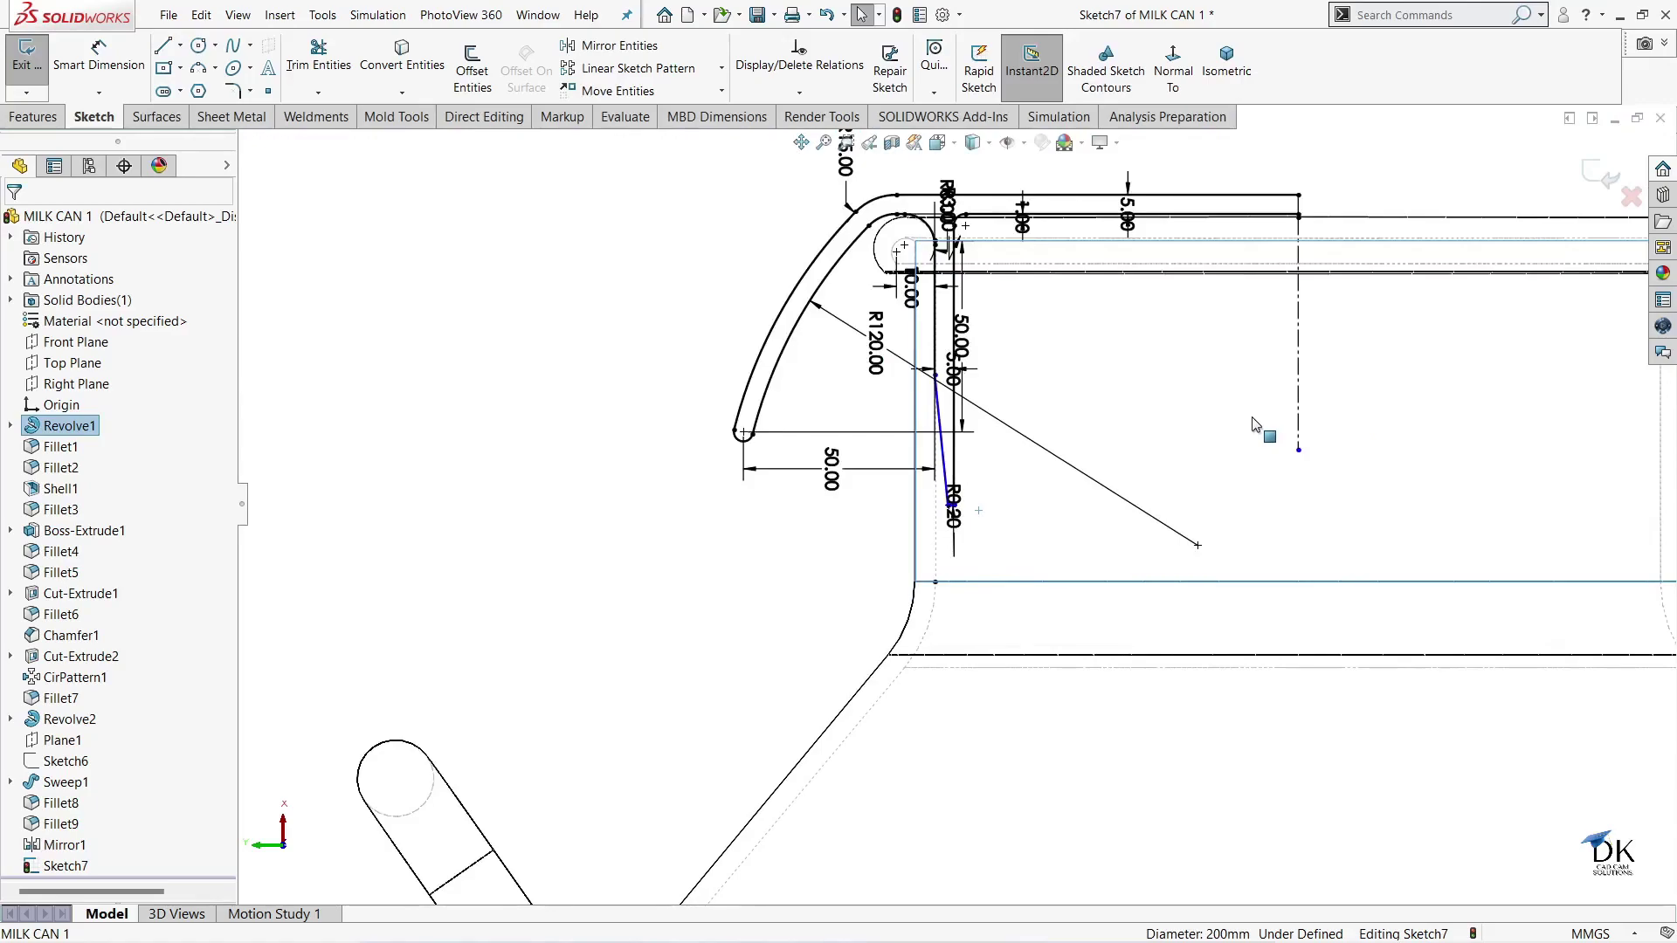
click(888, 363)
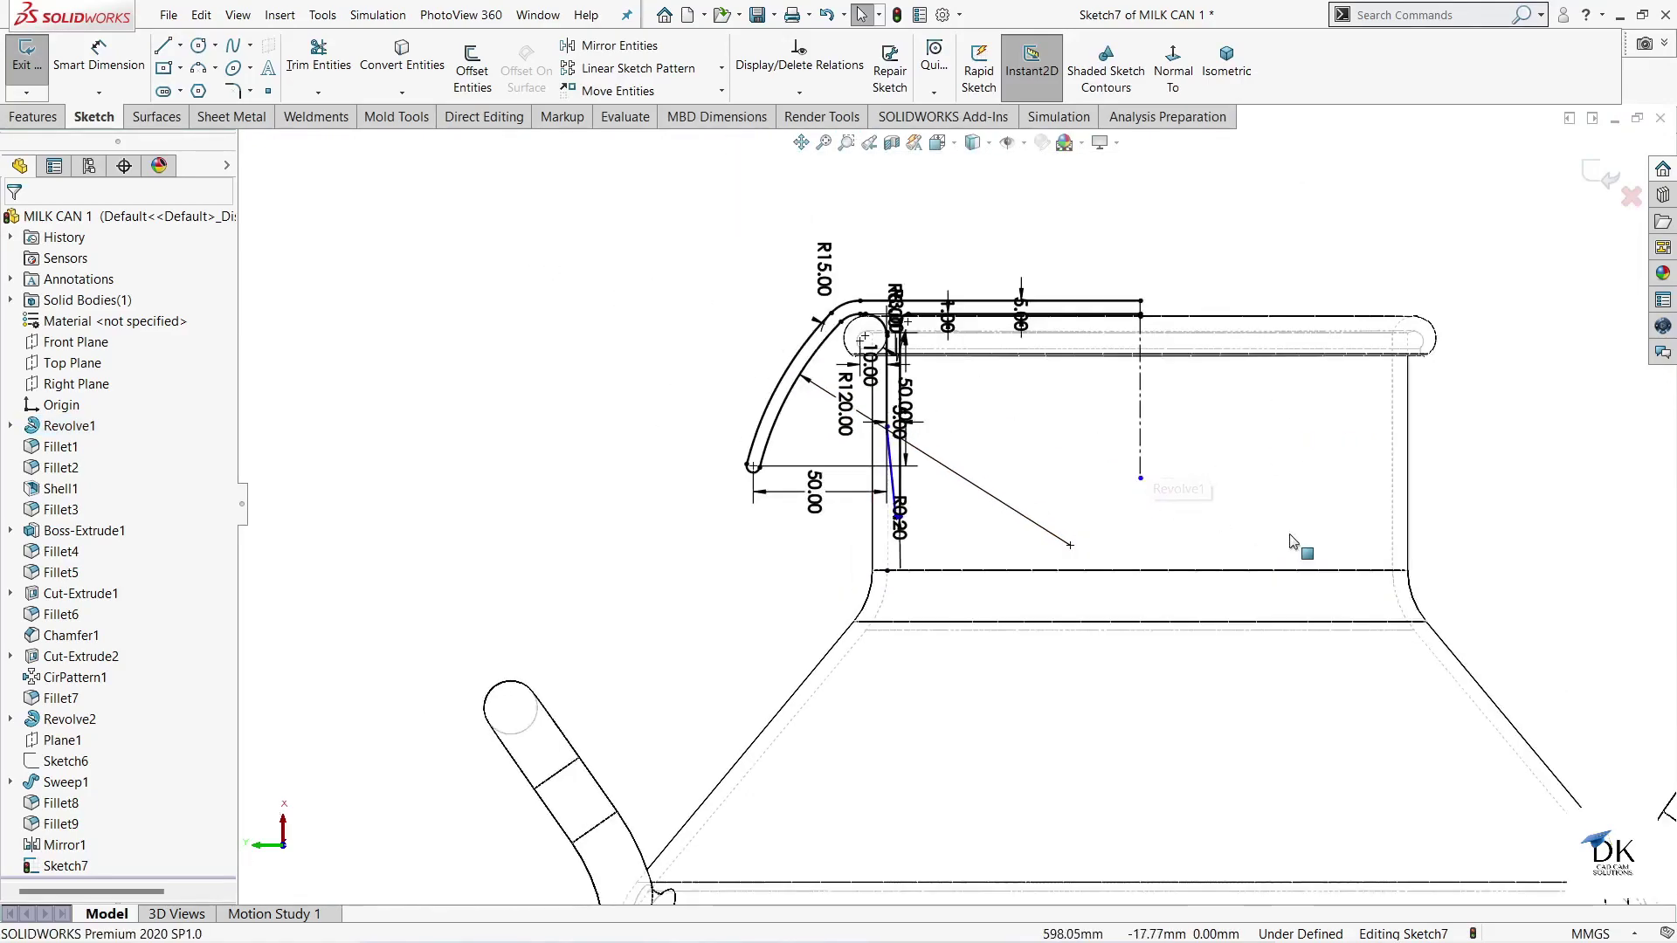
scroll(1127, 481, up, 1)
scroll(1249, 550, down, 1)
scroll(895, 424, down, 1)
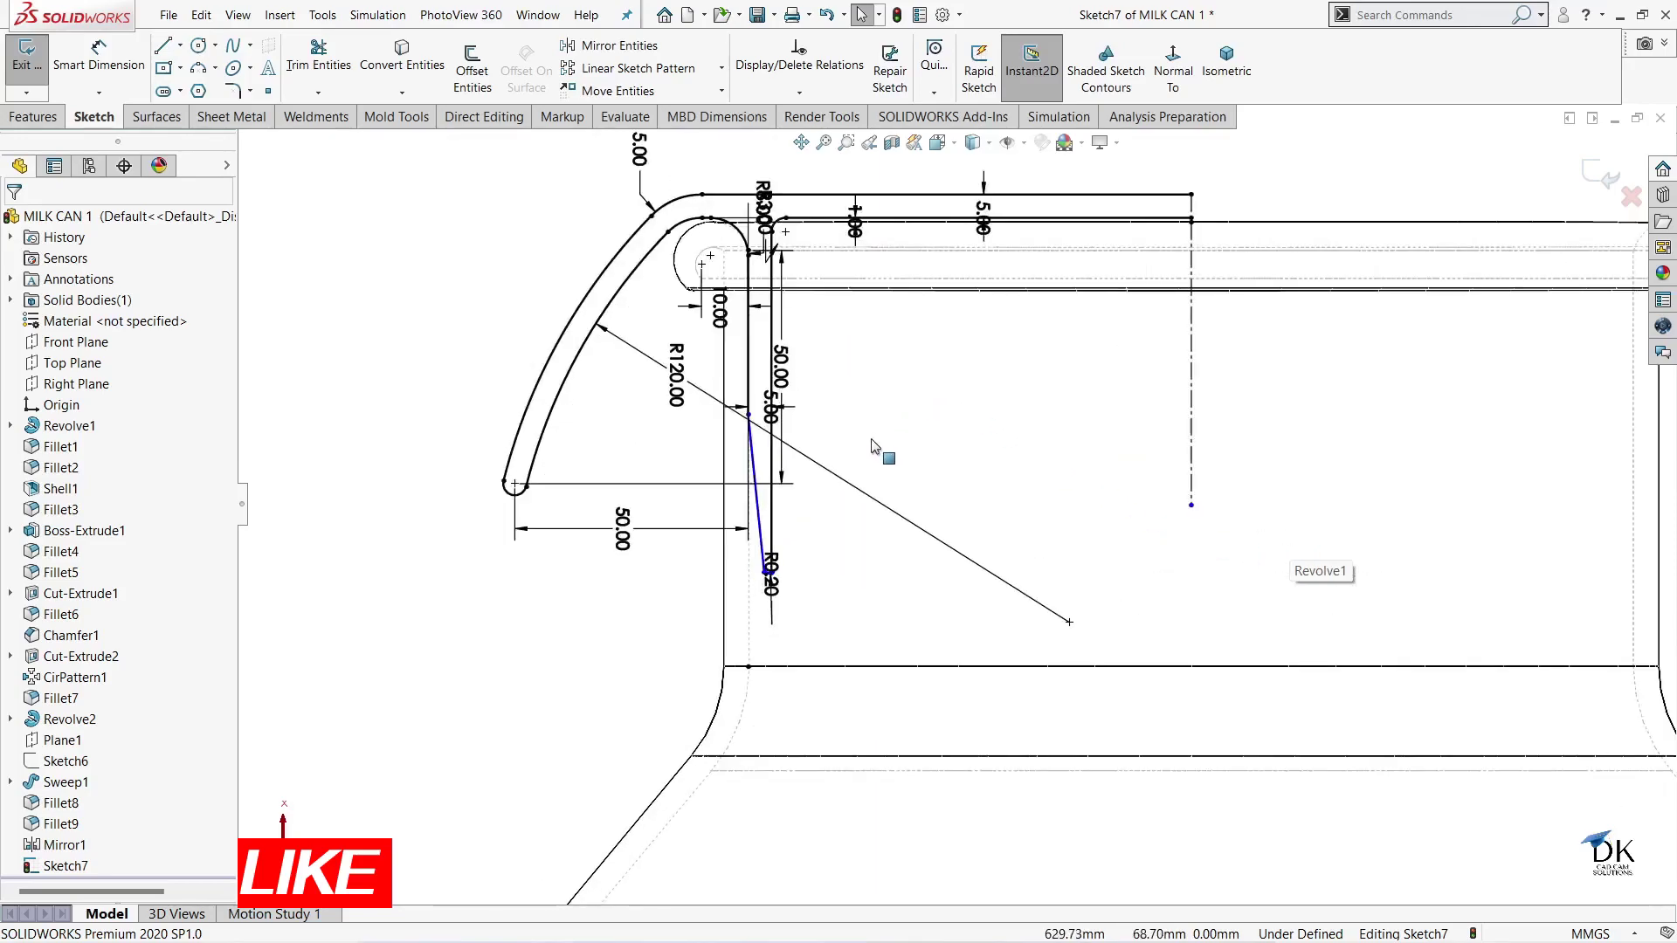
scroll(869, 458, down, 1)
scroll(638, 564, down, 2)
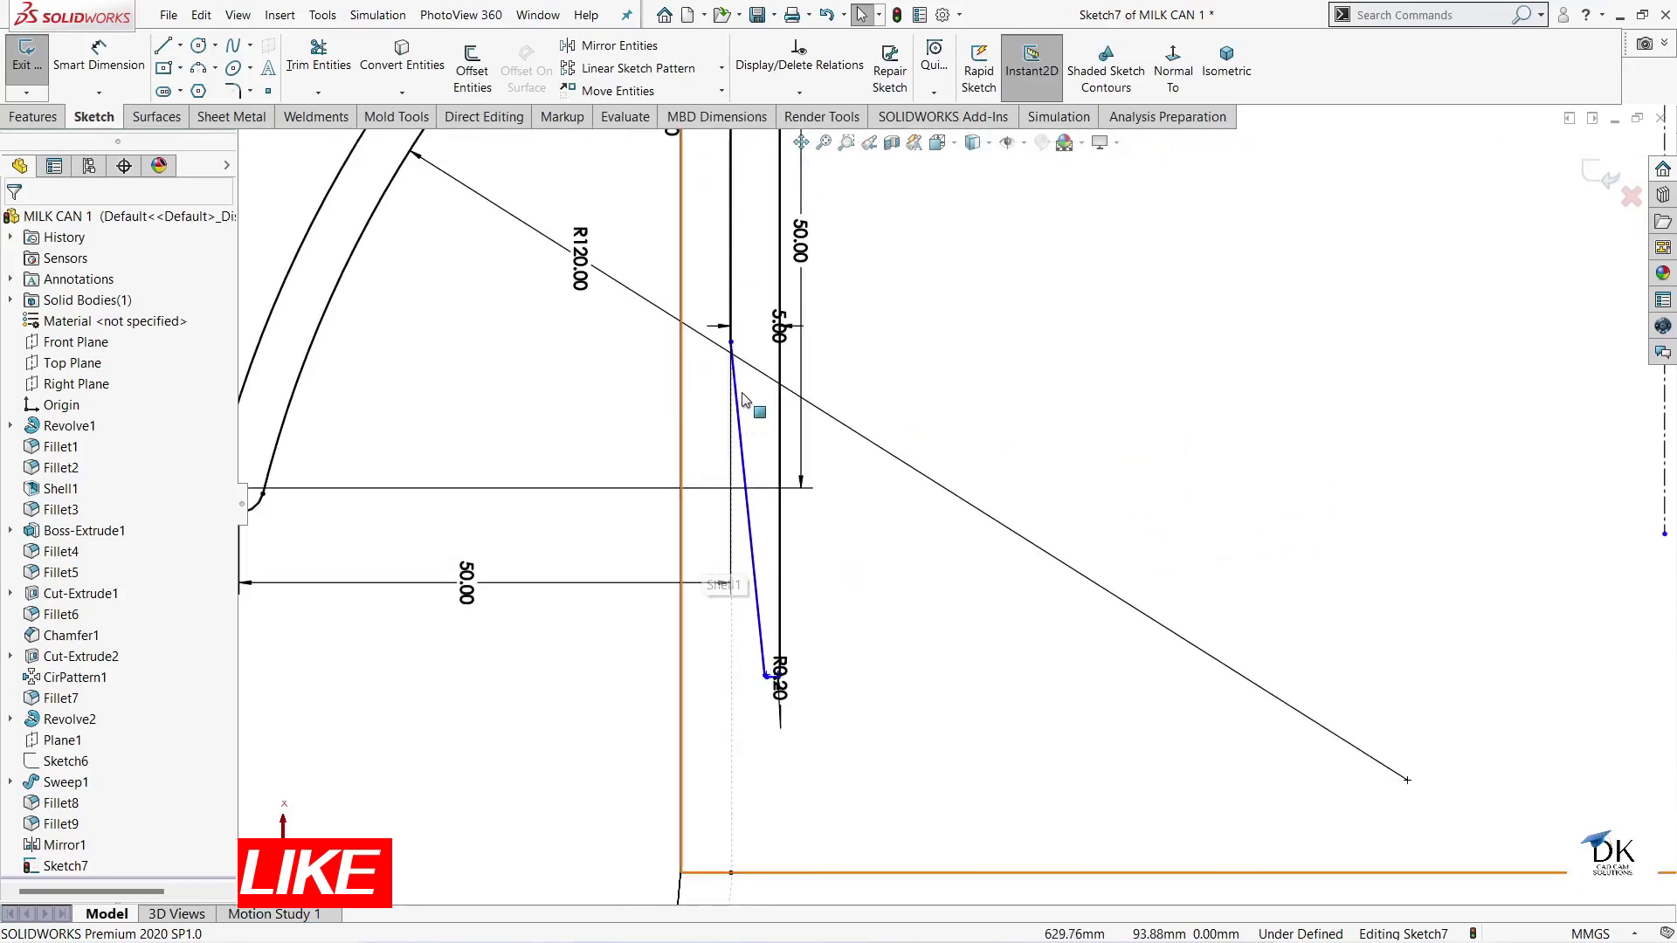
- Dimension the angle between the vertical and slanted neck-wall lines as 175°
click(737, 390)
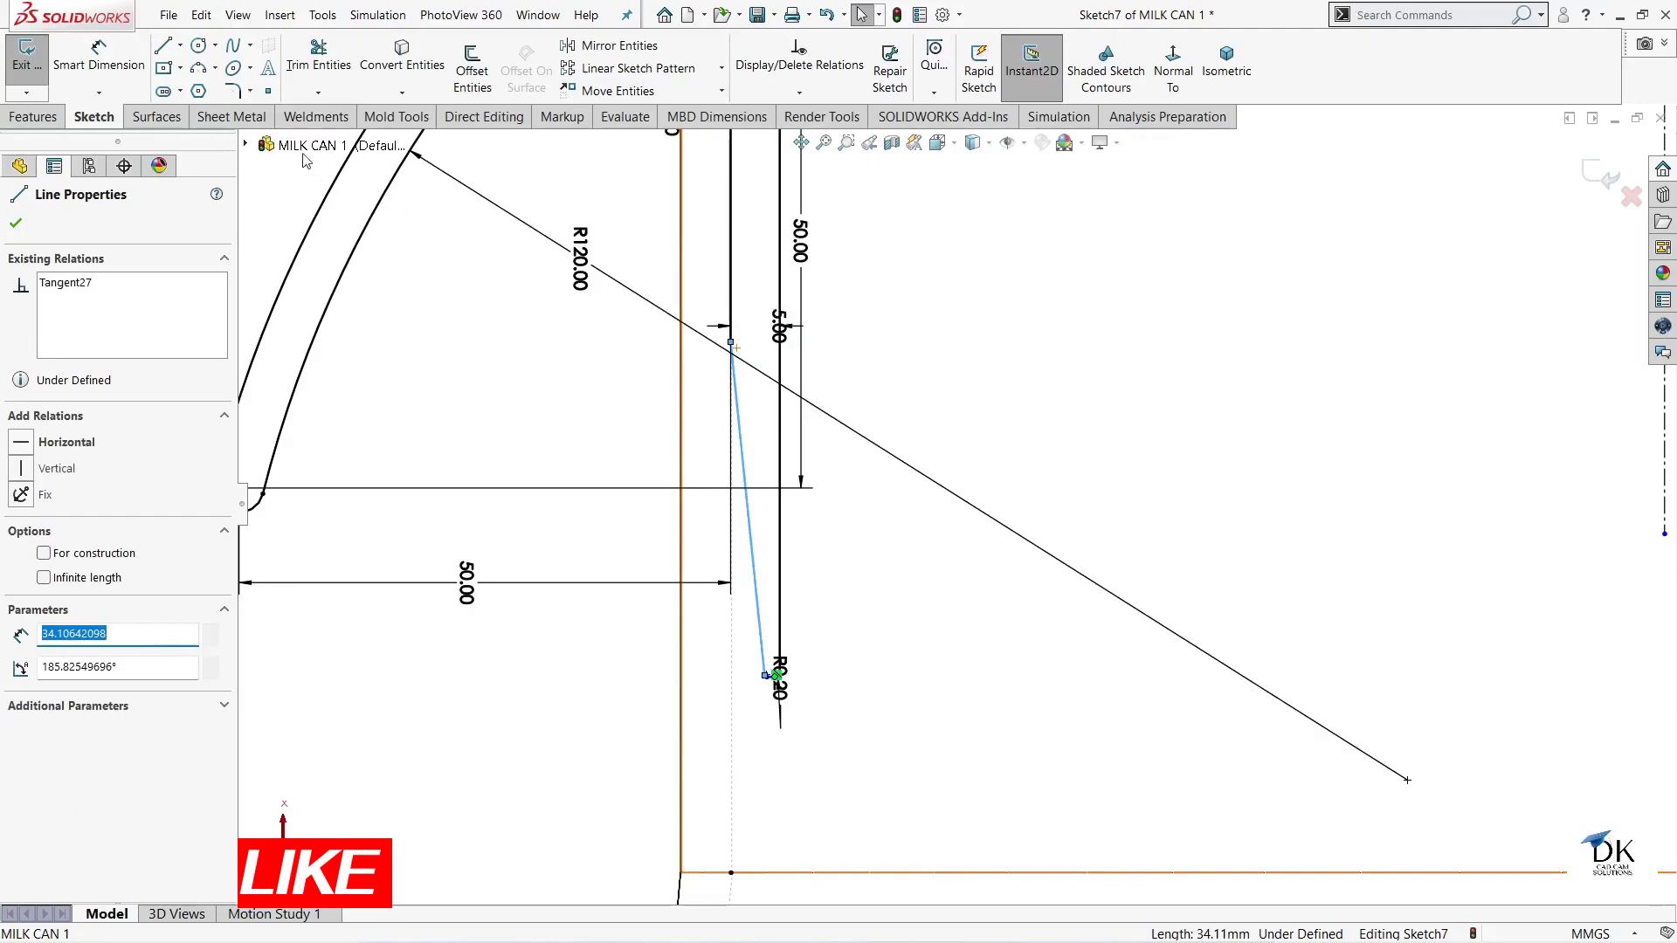
click(137, 70)
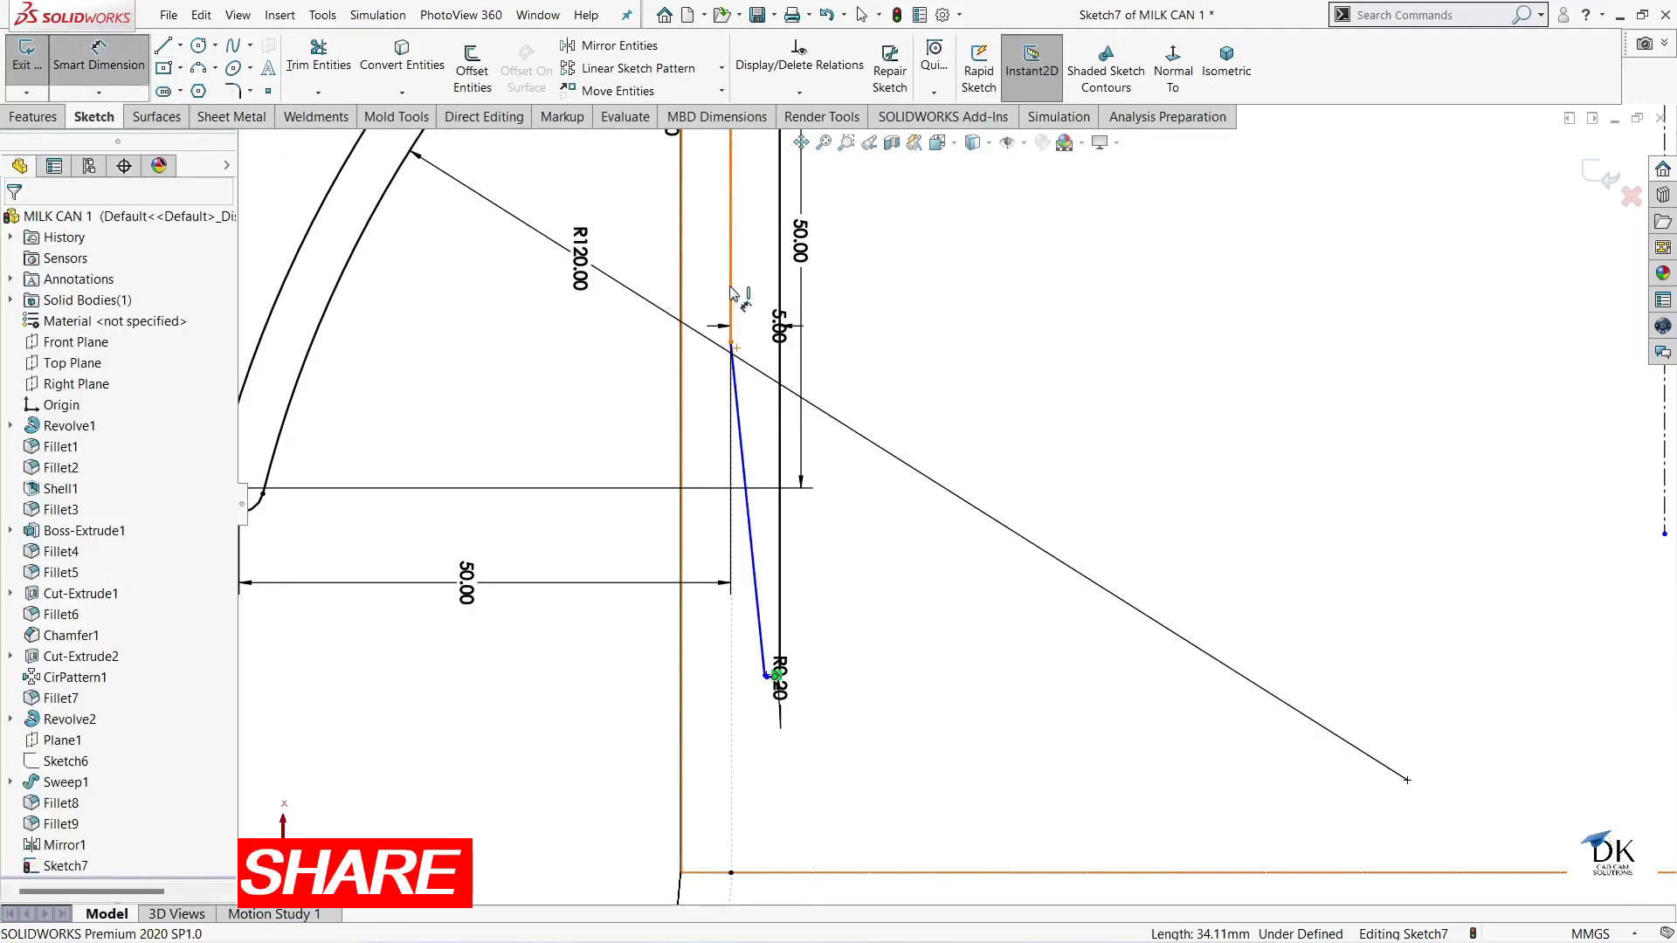
click(739, 345)
click(735, 384)
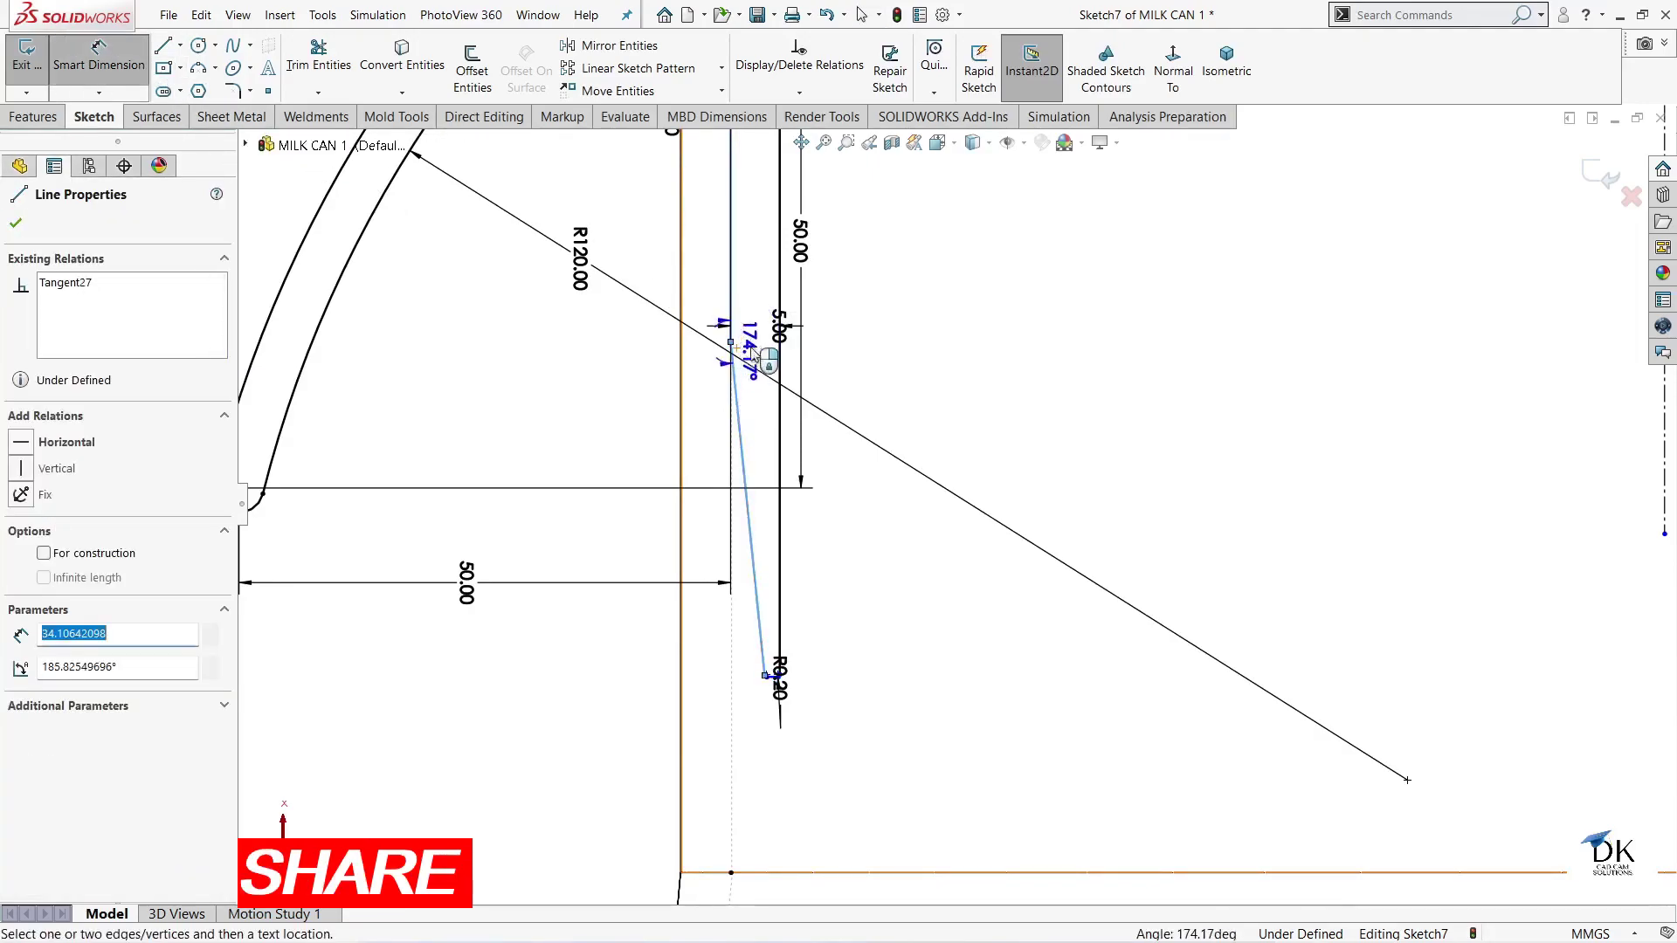
click(759, 351)
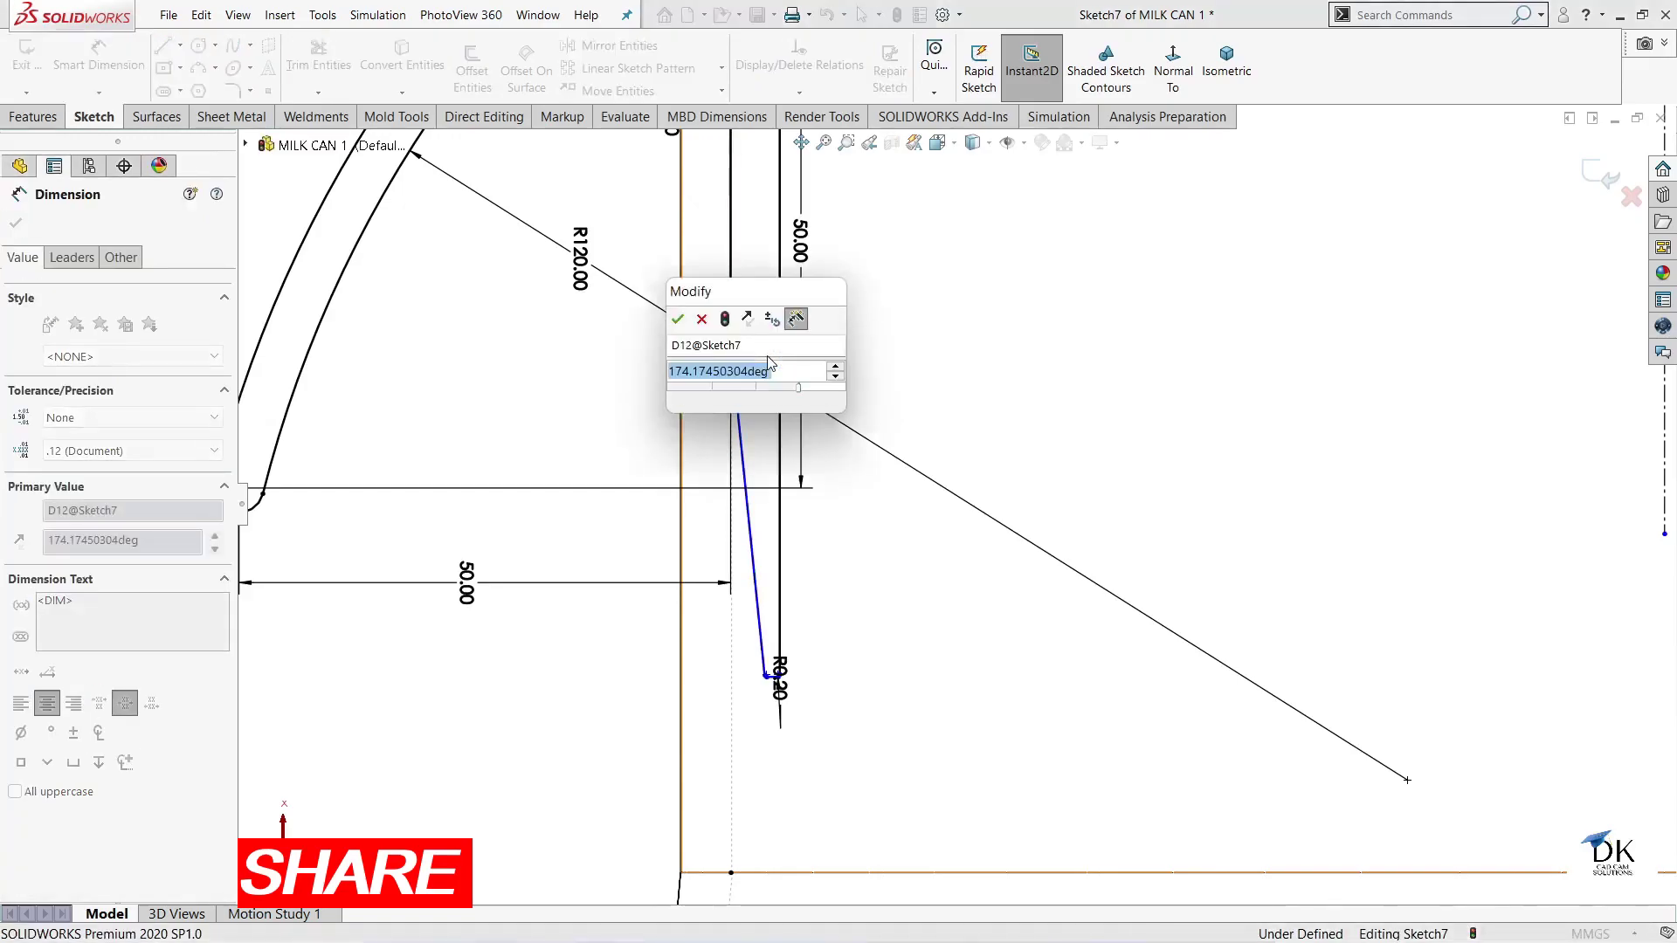
text(175)
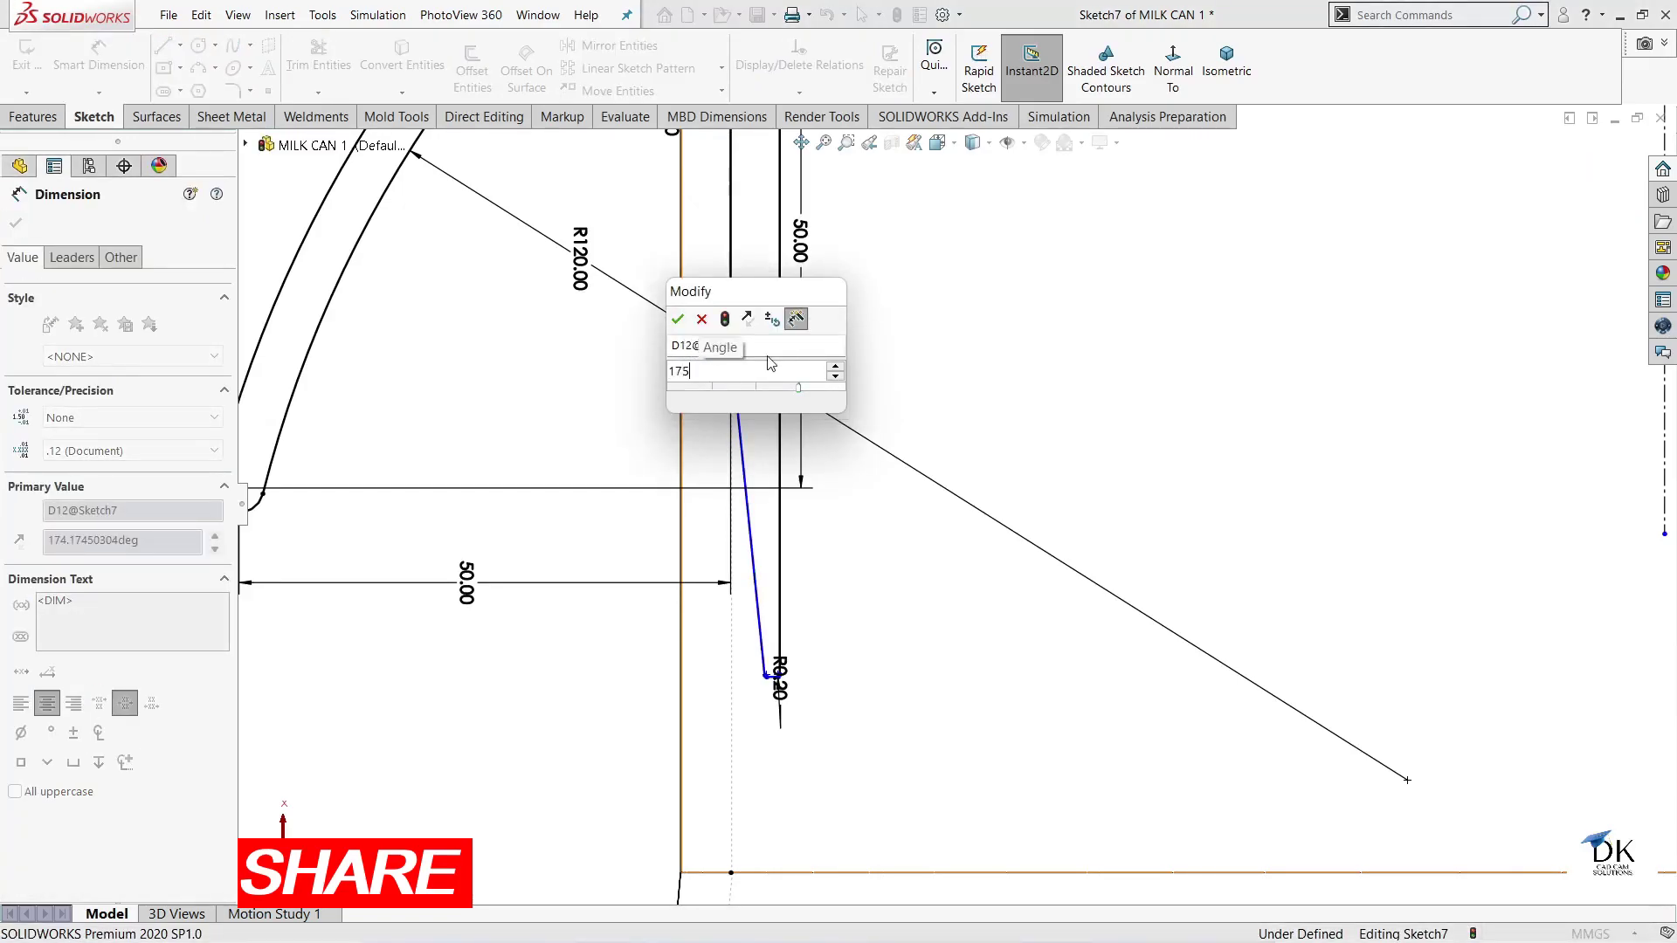
key(Return)
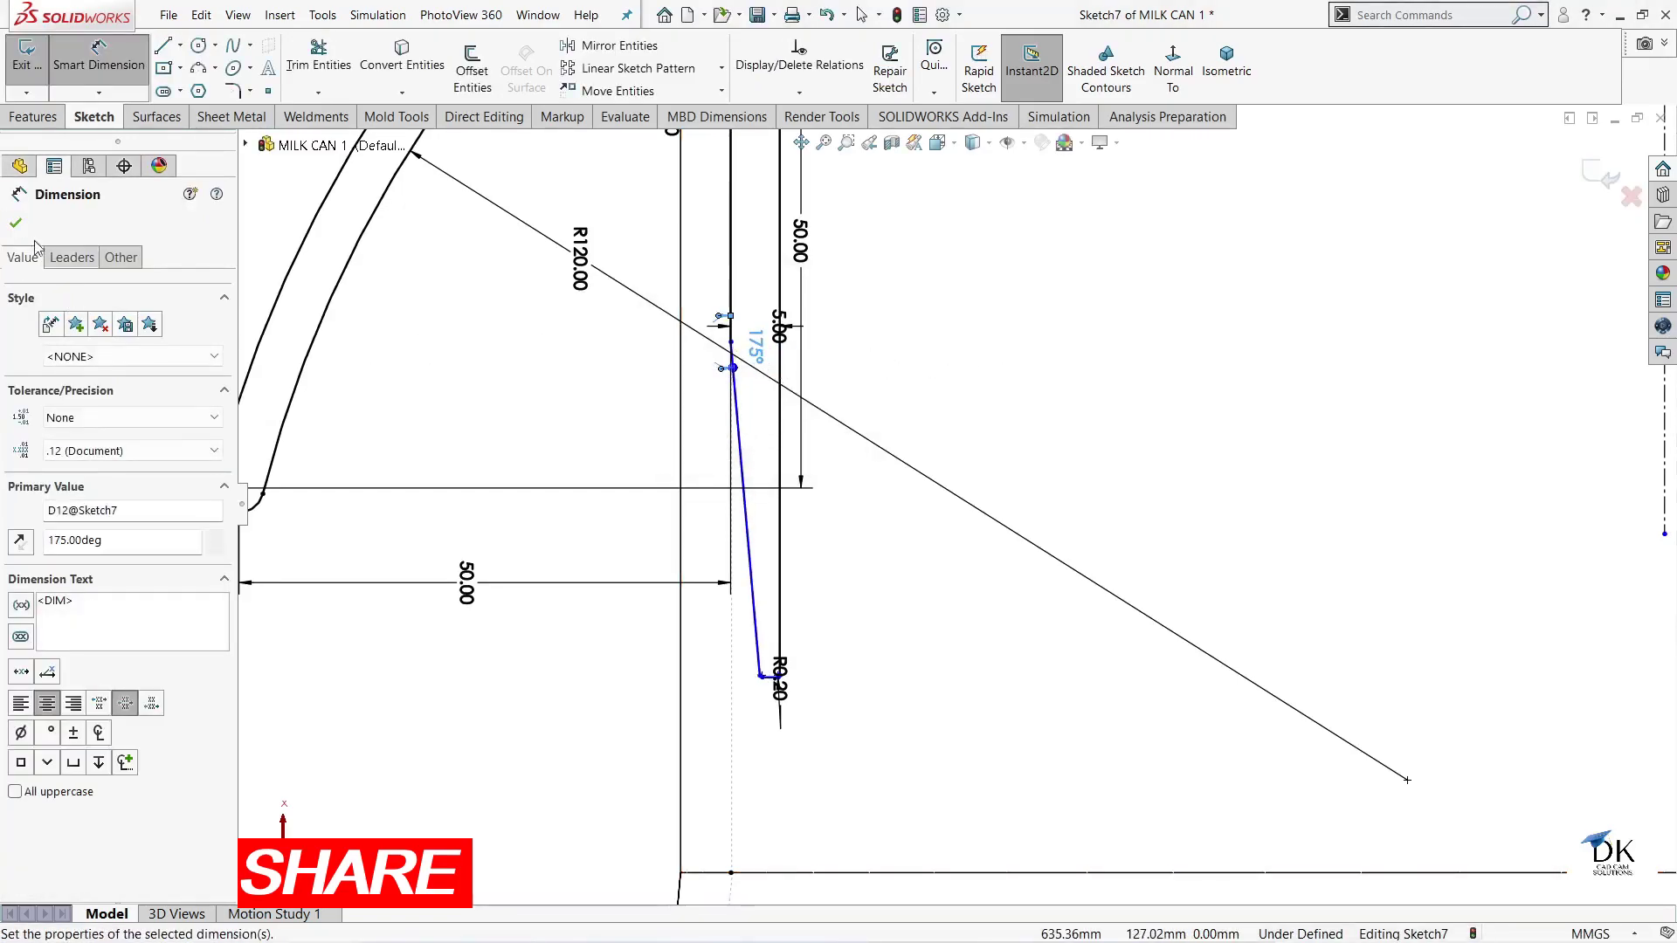
key(Escape)
scroll(1175, 410, up, 3)
scroll(1175, 410, up, 2)
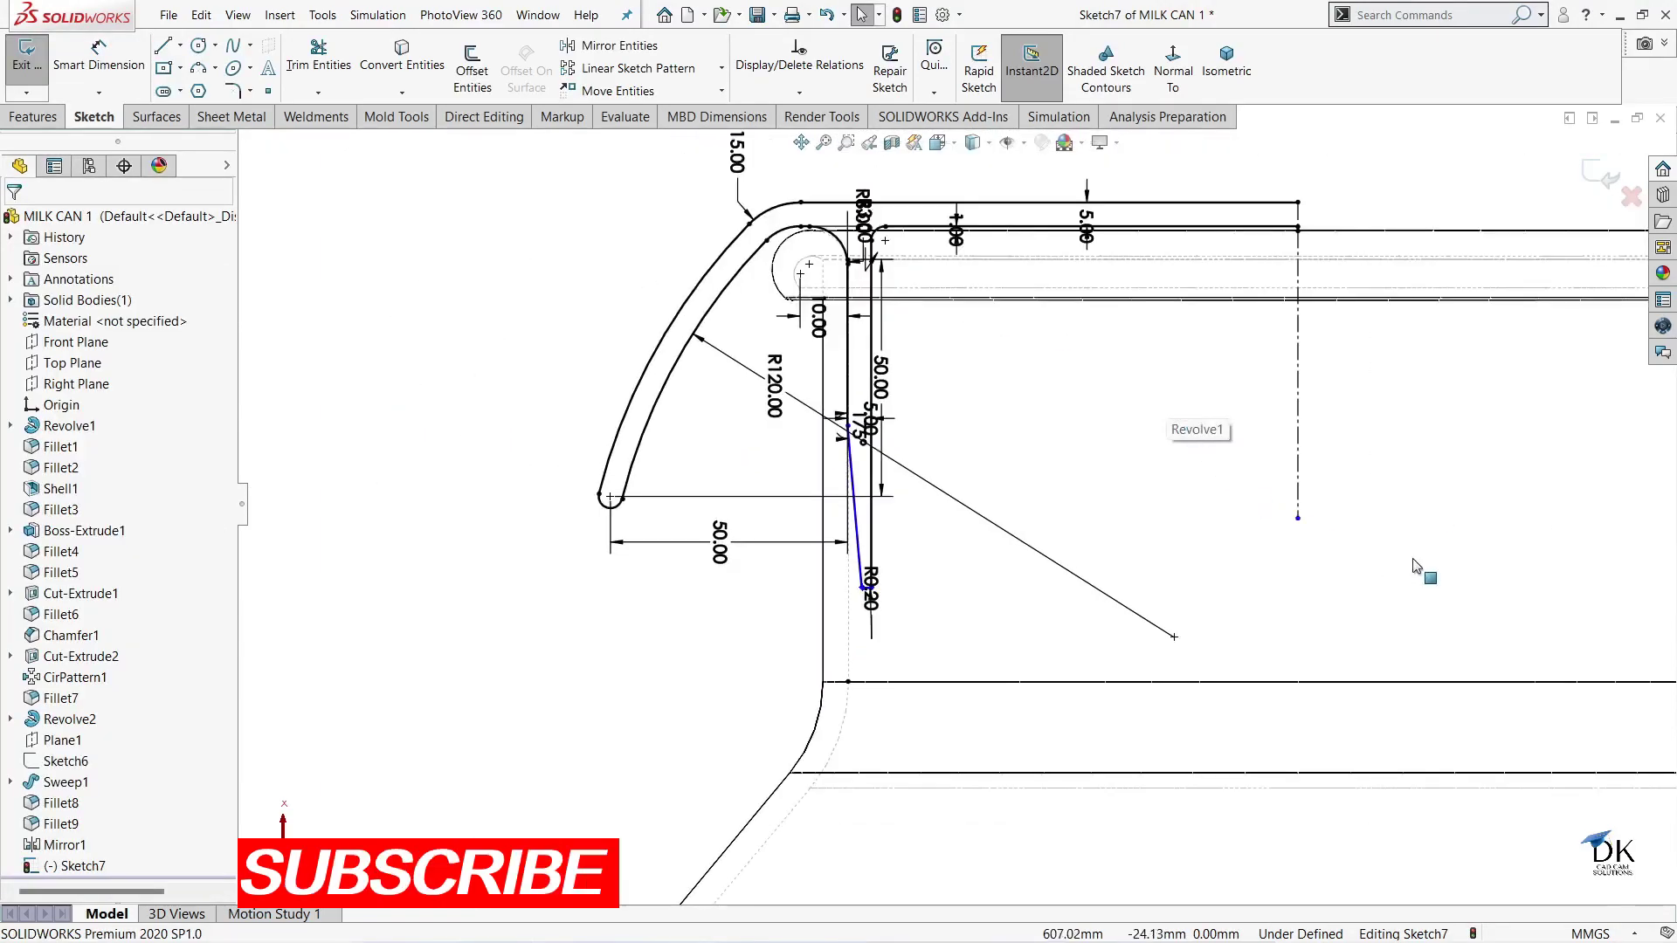
scroll(1415, 566, up, 1)
scroll(1485, 570, up, 1)
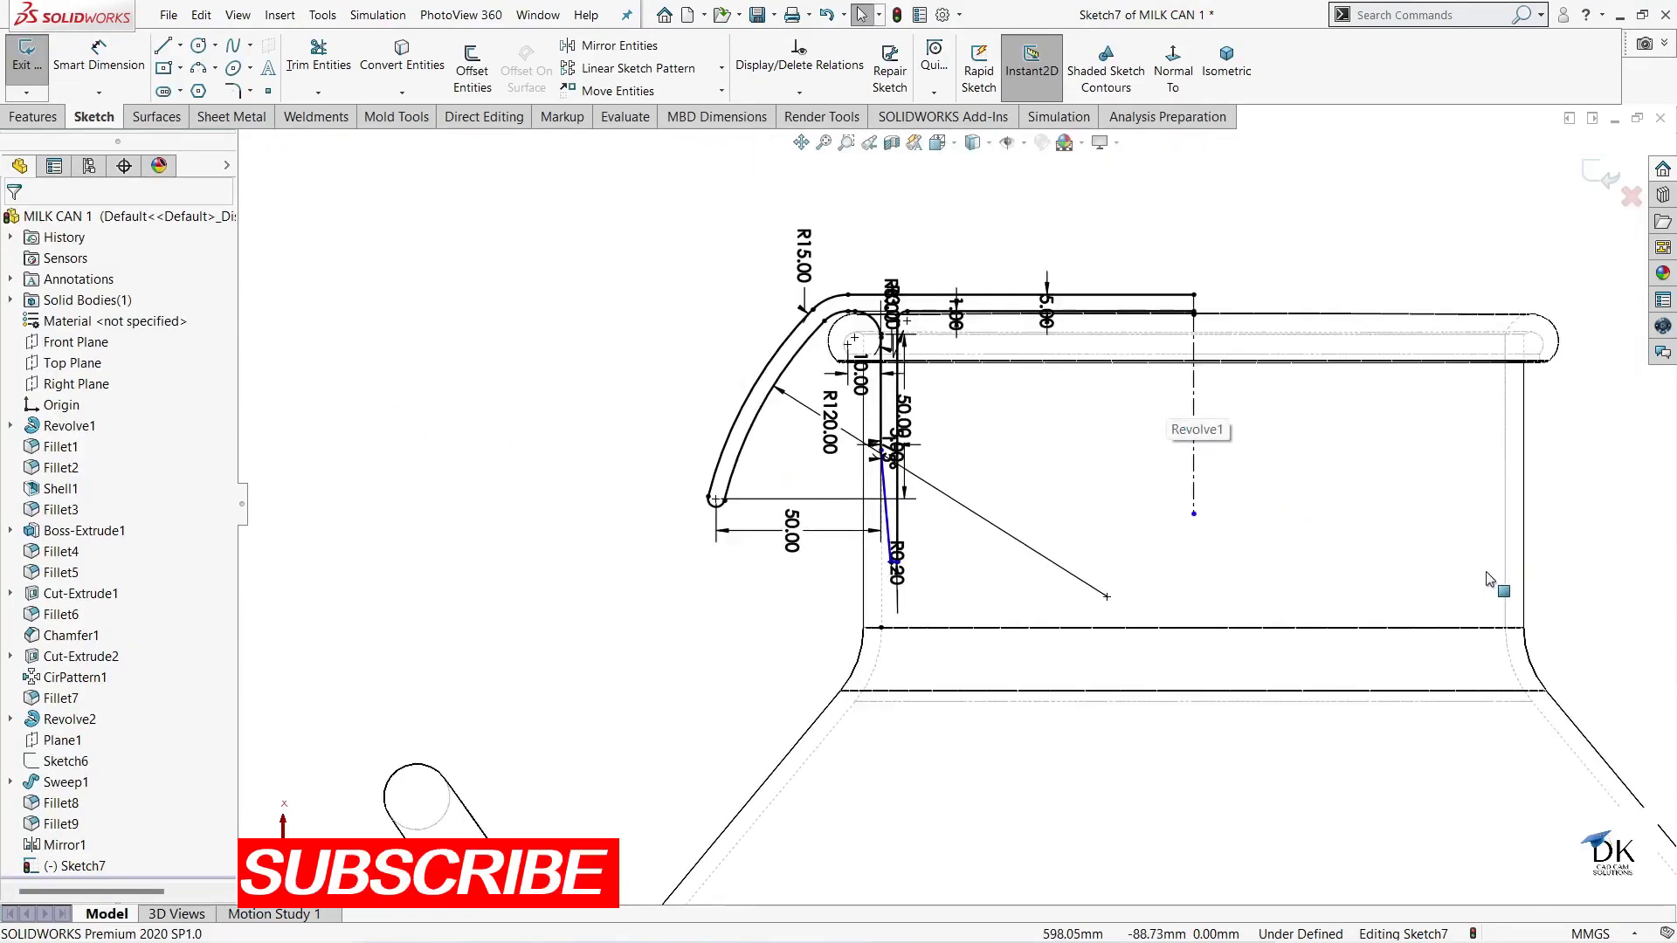
scroll(1463, 574, down, 1)
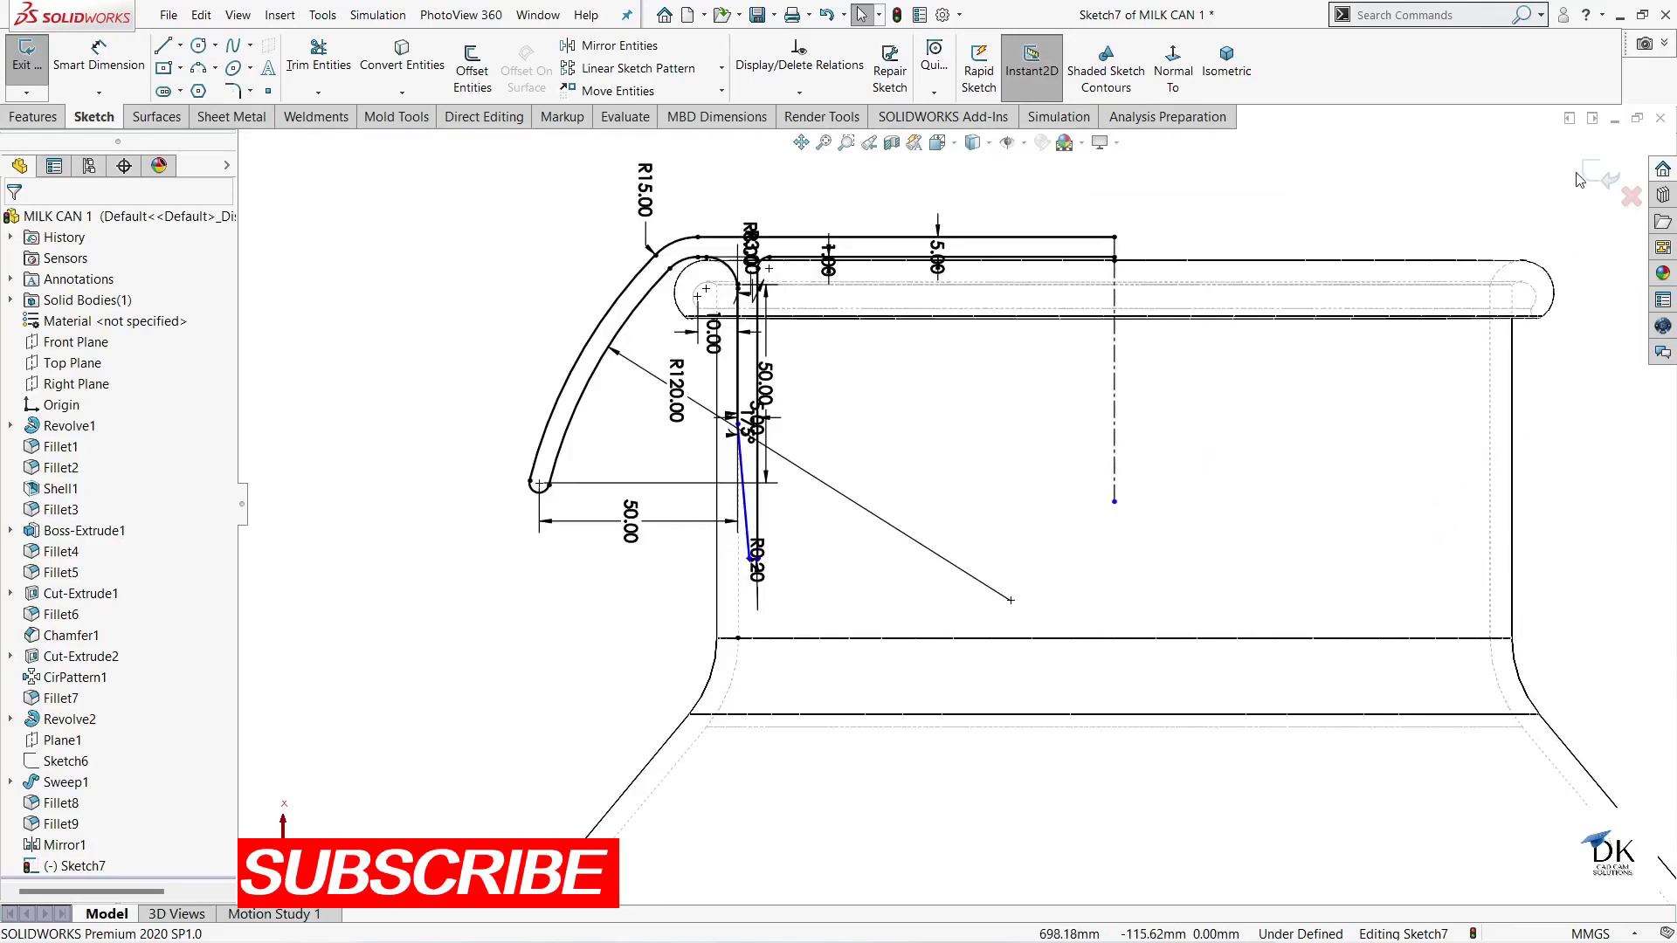
- Exit Sketch7 and revolve the lid profile region 360° about the centerline
click(1609, 177)
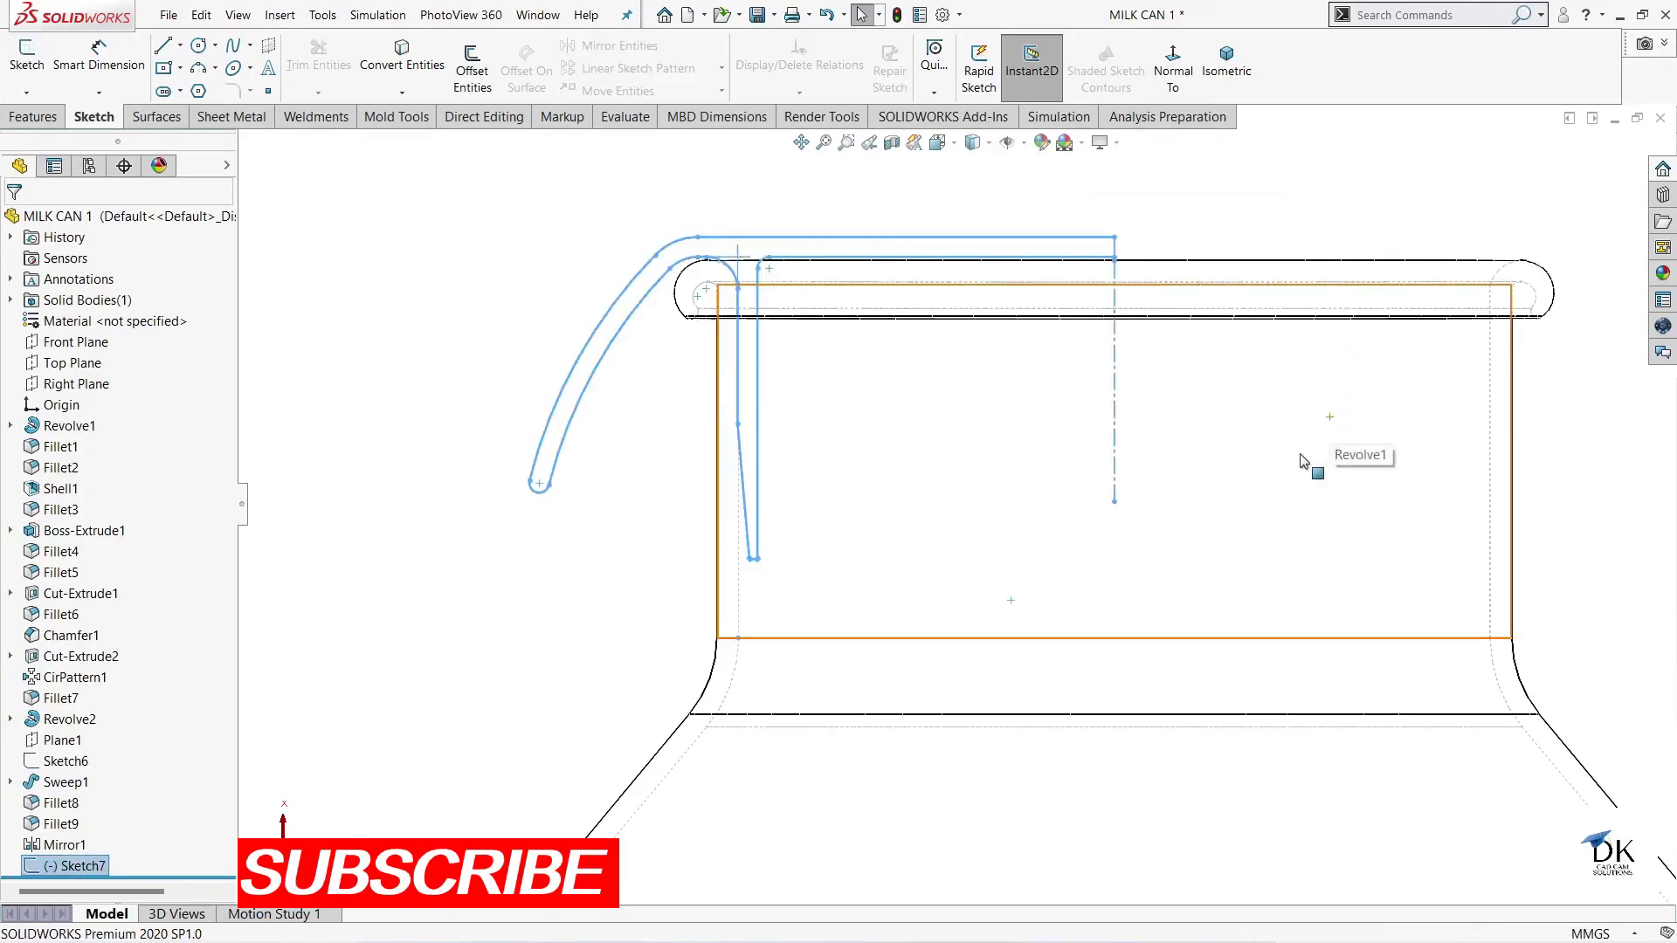
click(32, 116)
click(98, 65)
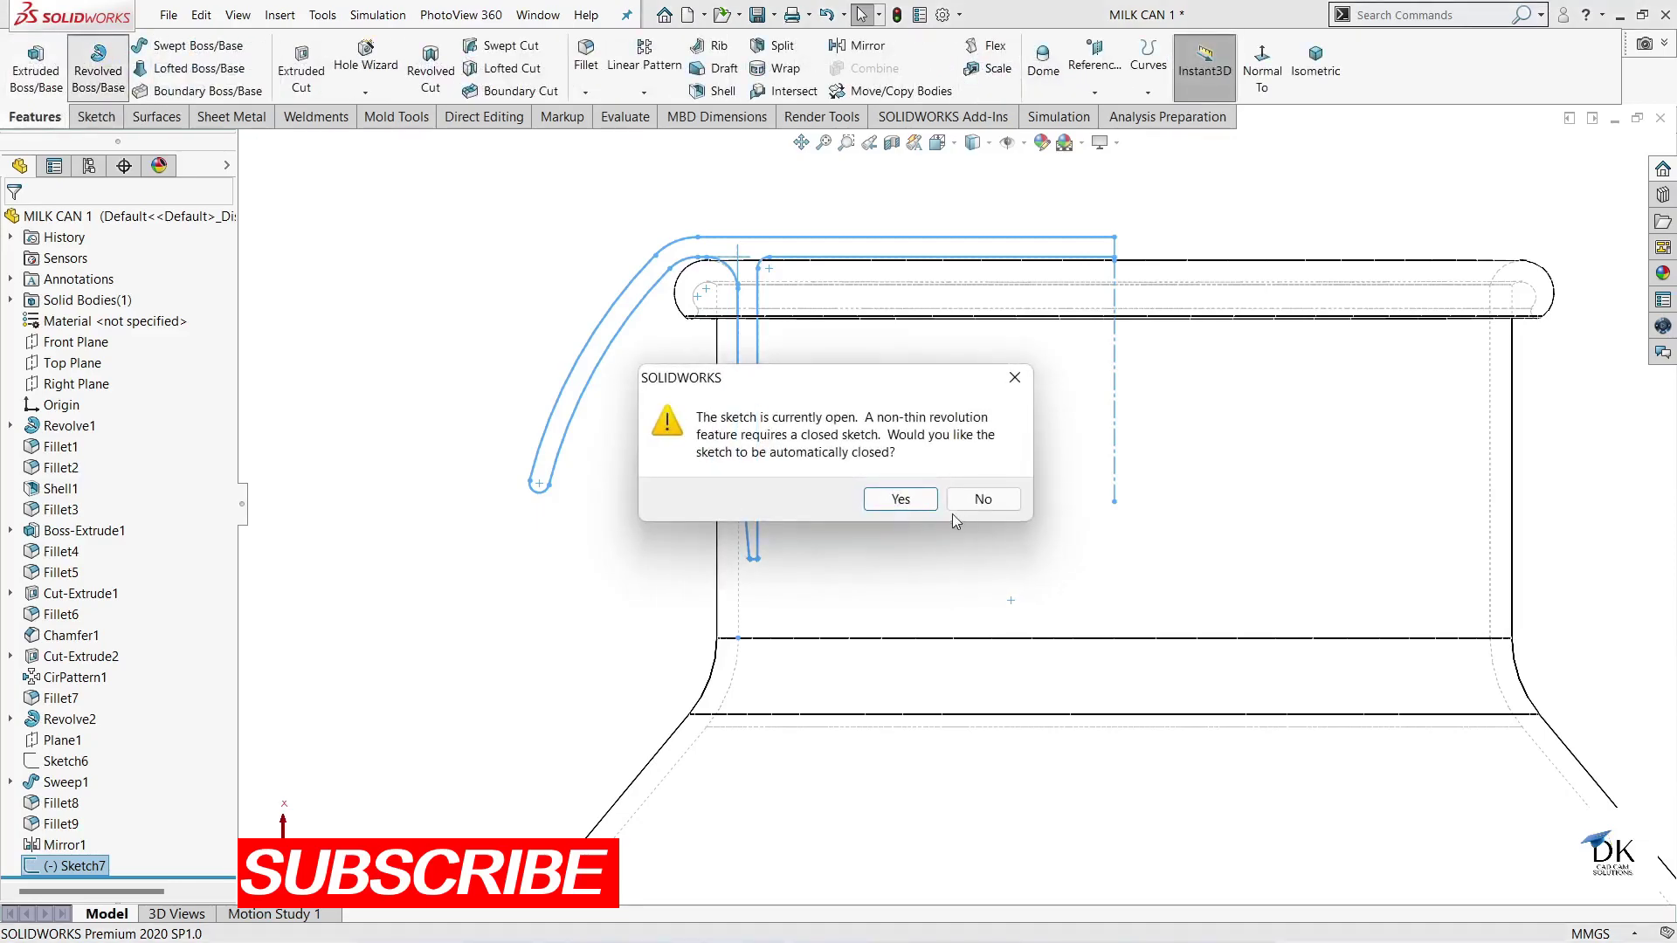
key(Return)
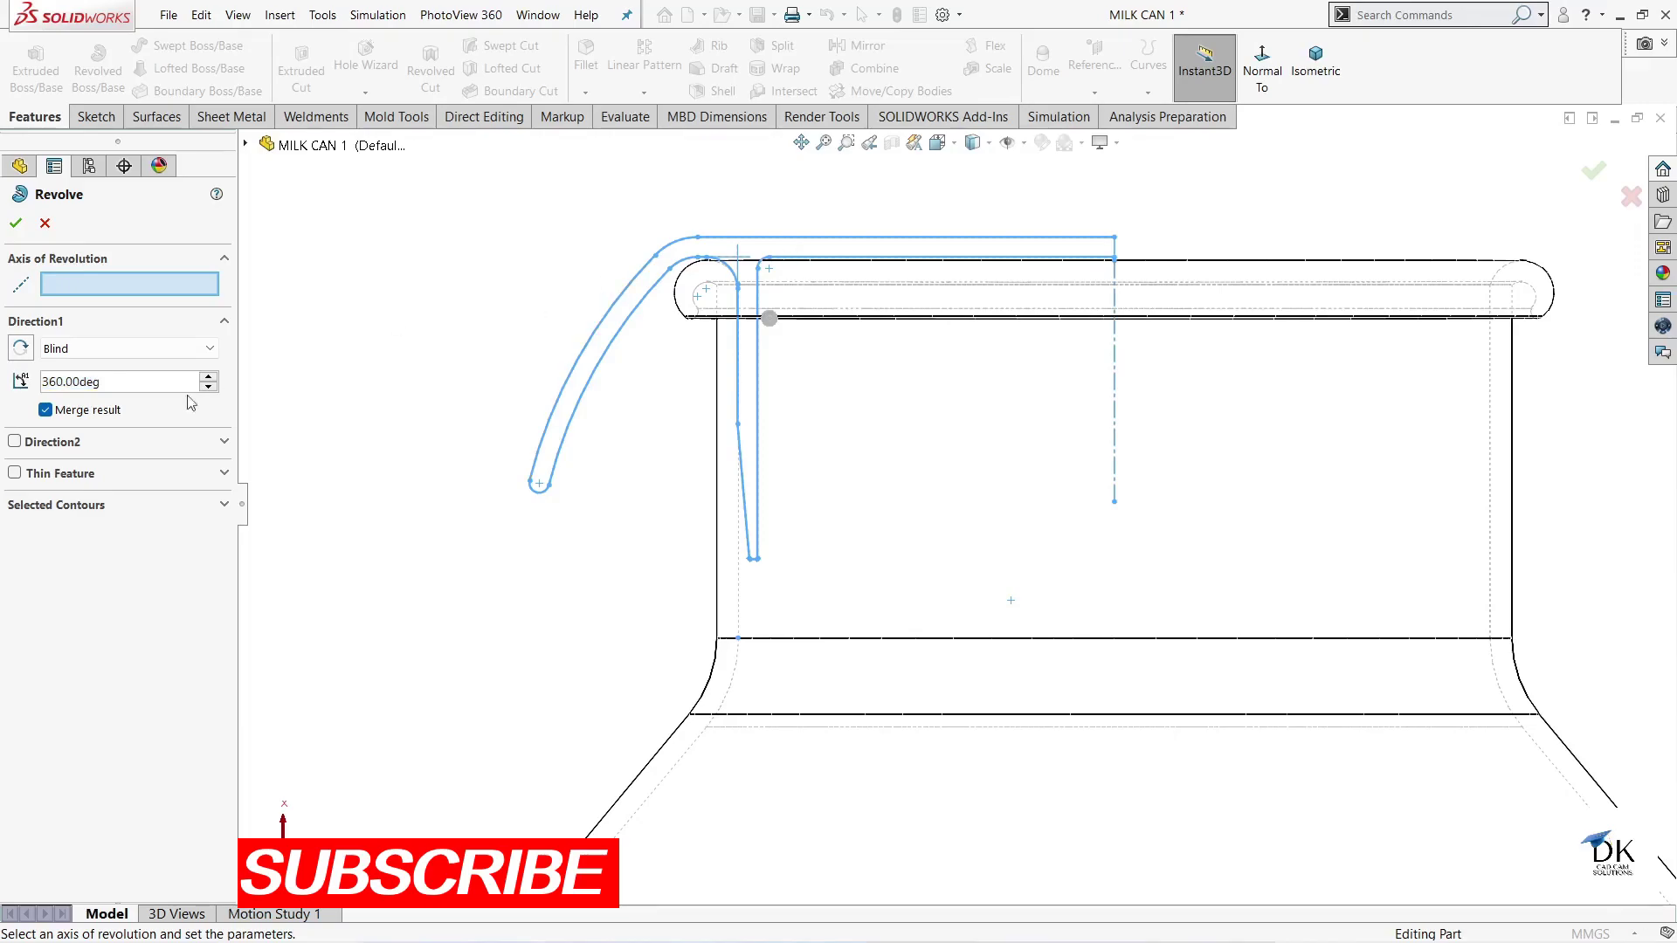
click(69, 505)
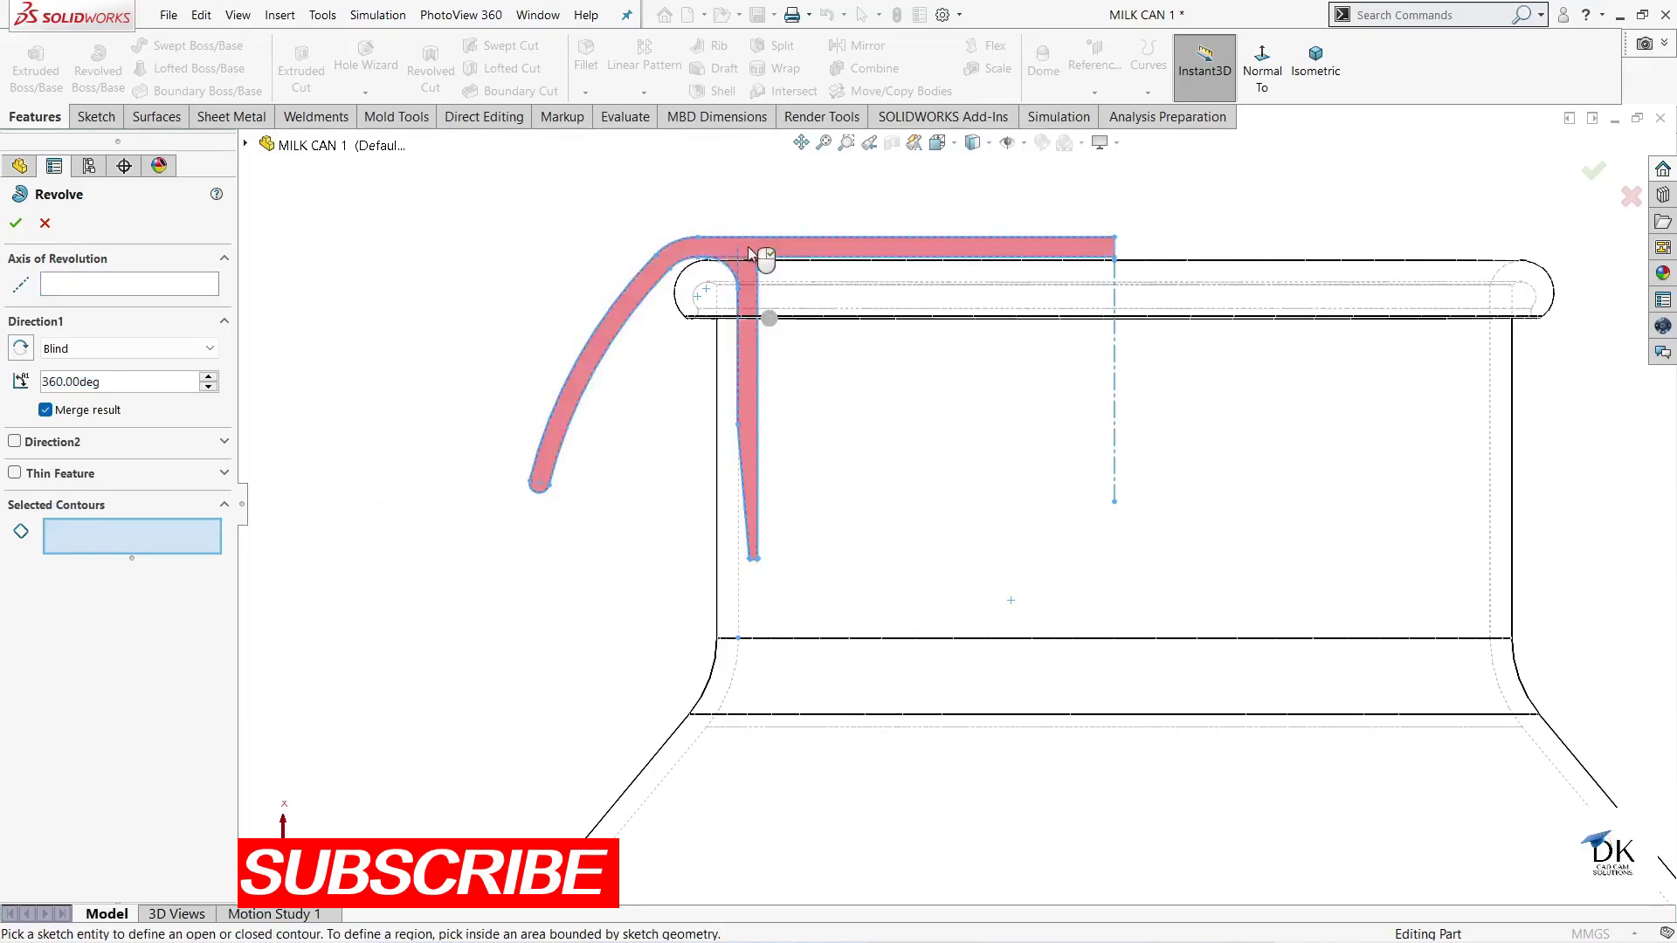
click(749, 254)
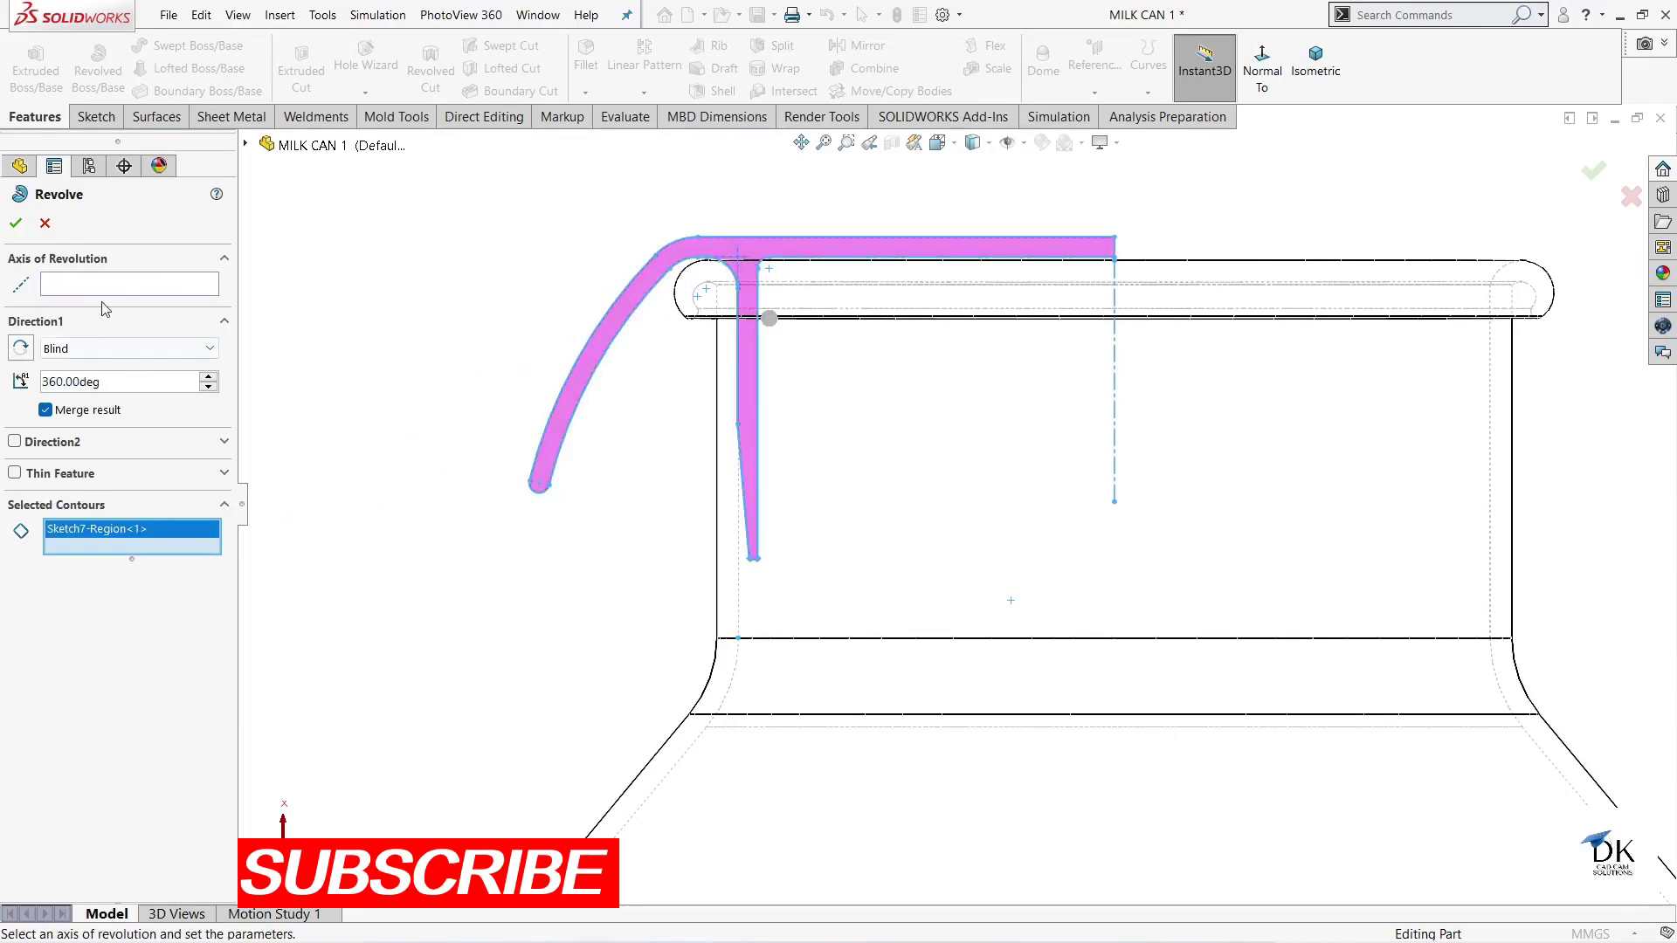
click(1118, 403)
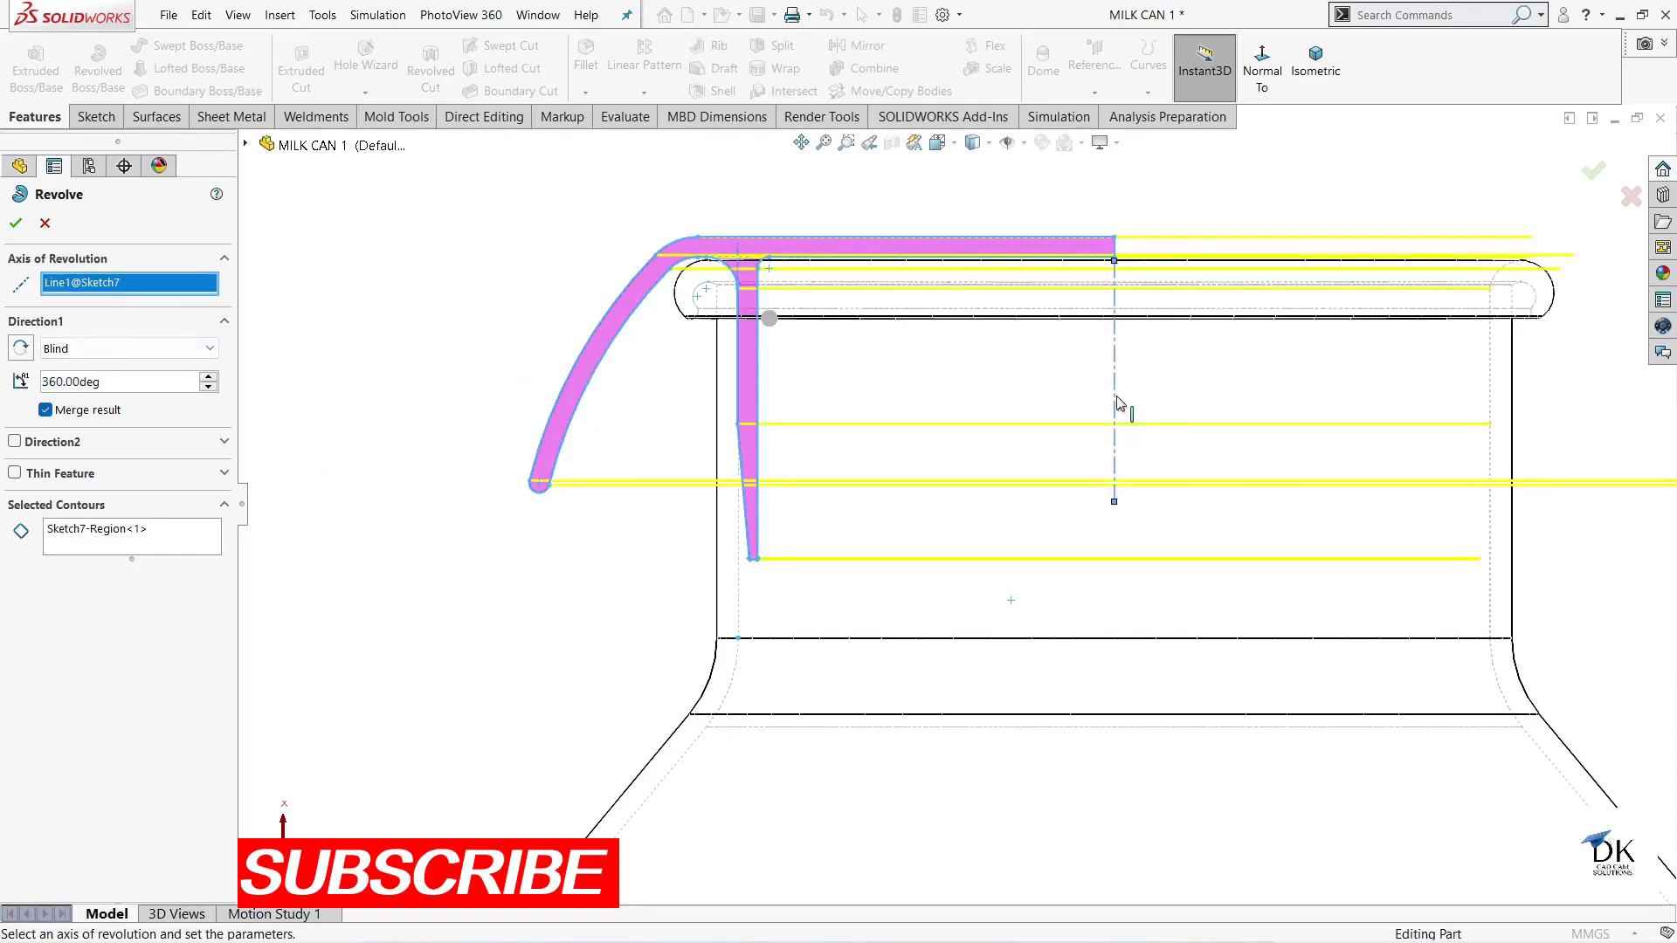
click(15, 225)
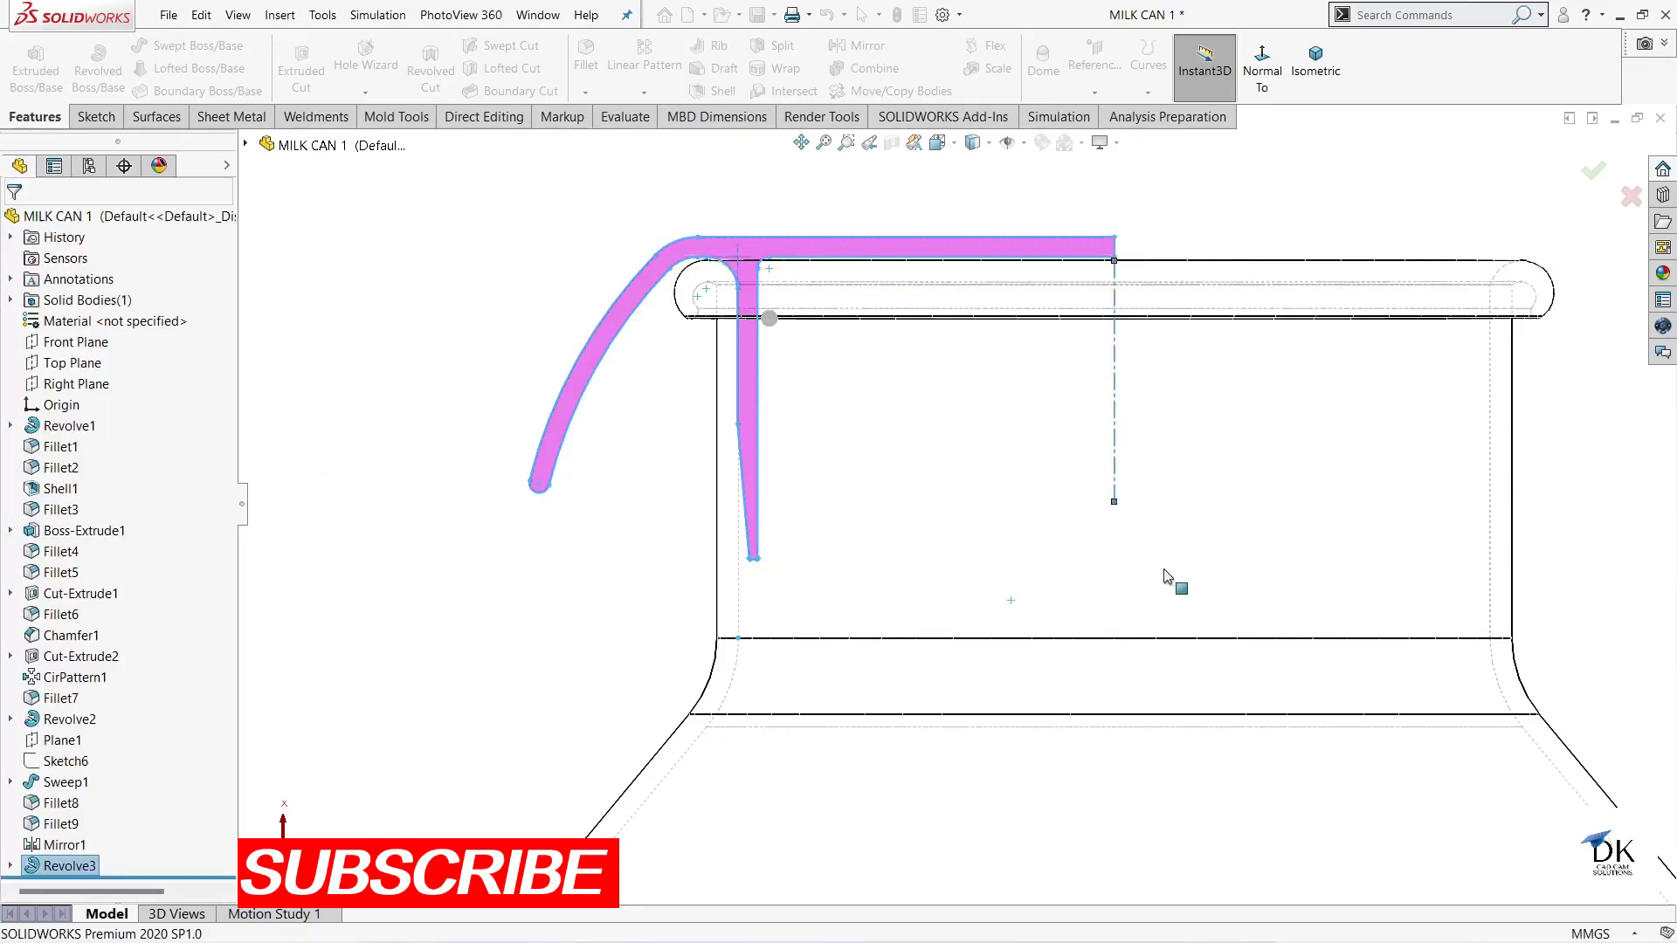
scroll(1171, 580, up, 2)
- Switch the display to Shaded With Edges and orbit to a tilted 3D view
scroll(1175, 602, up, 2)
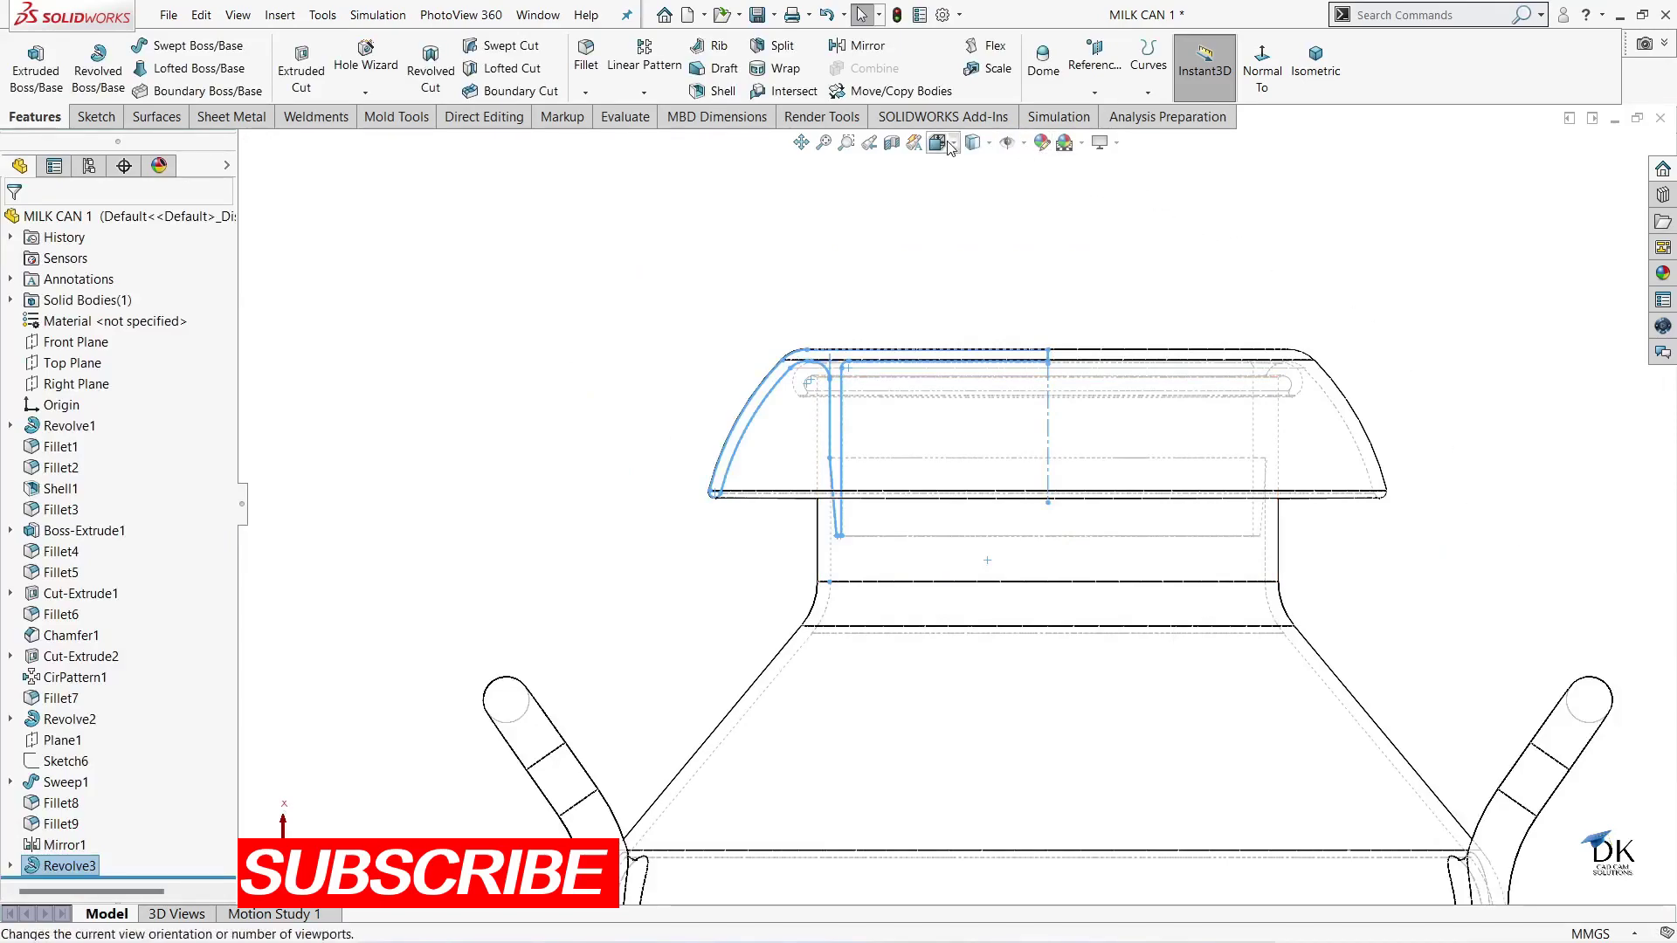
click(977, 142)
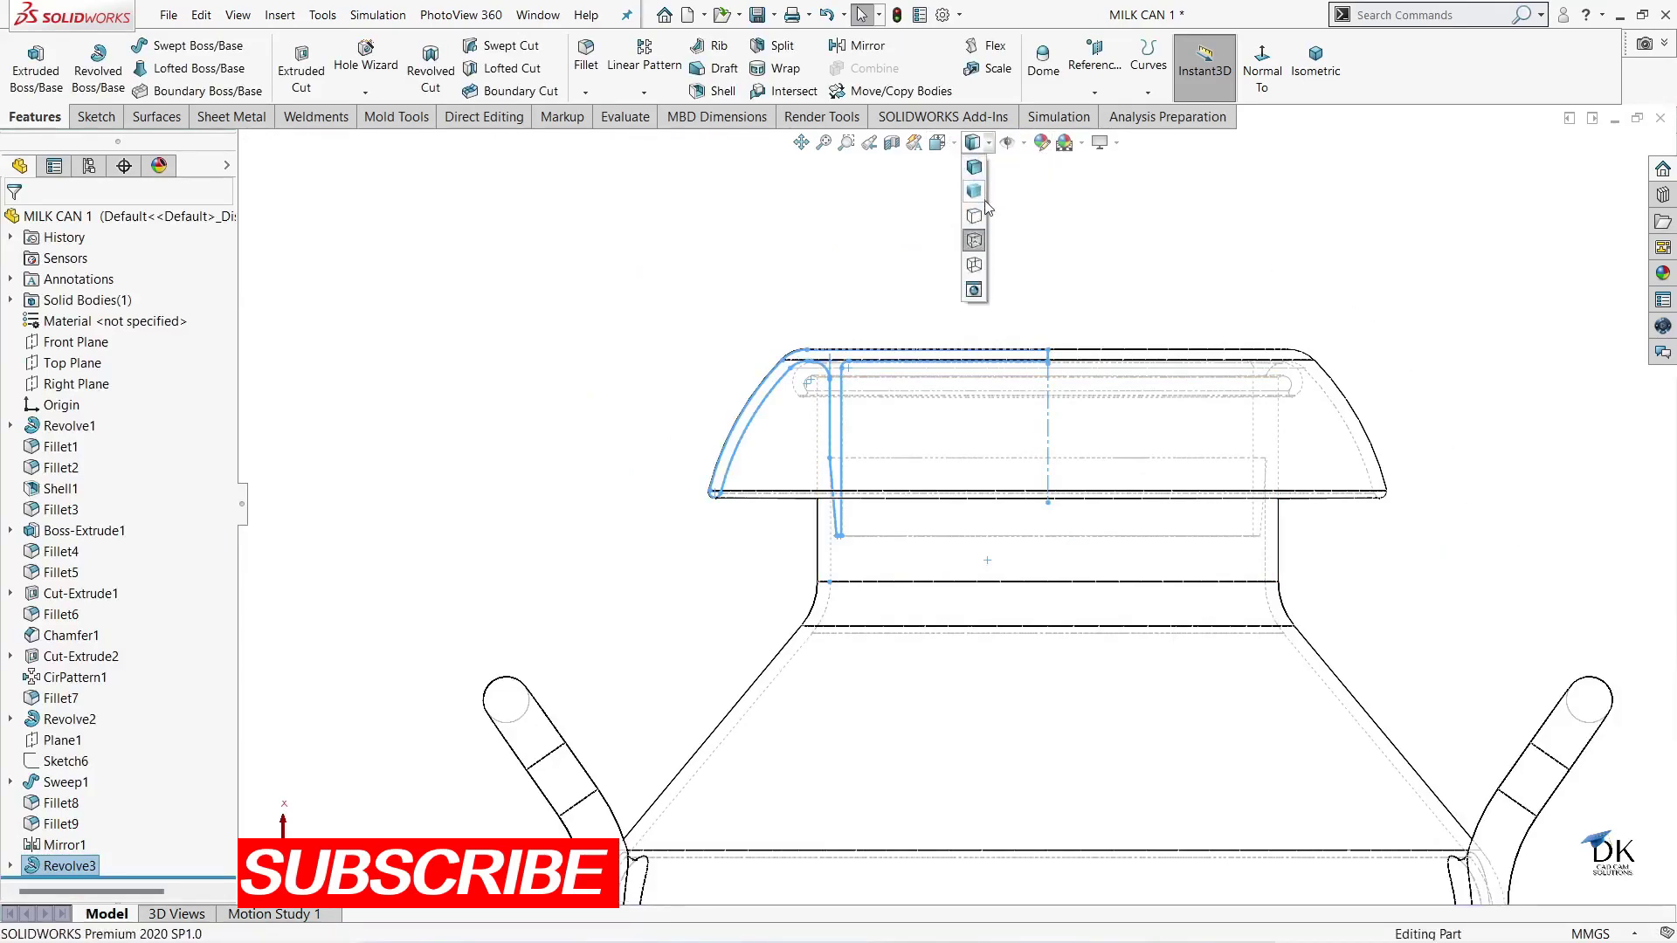
click(975, 168)
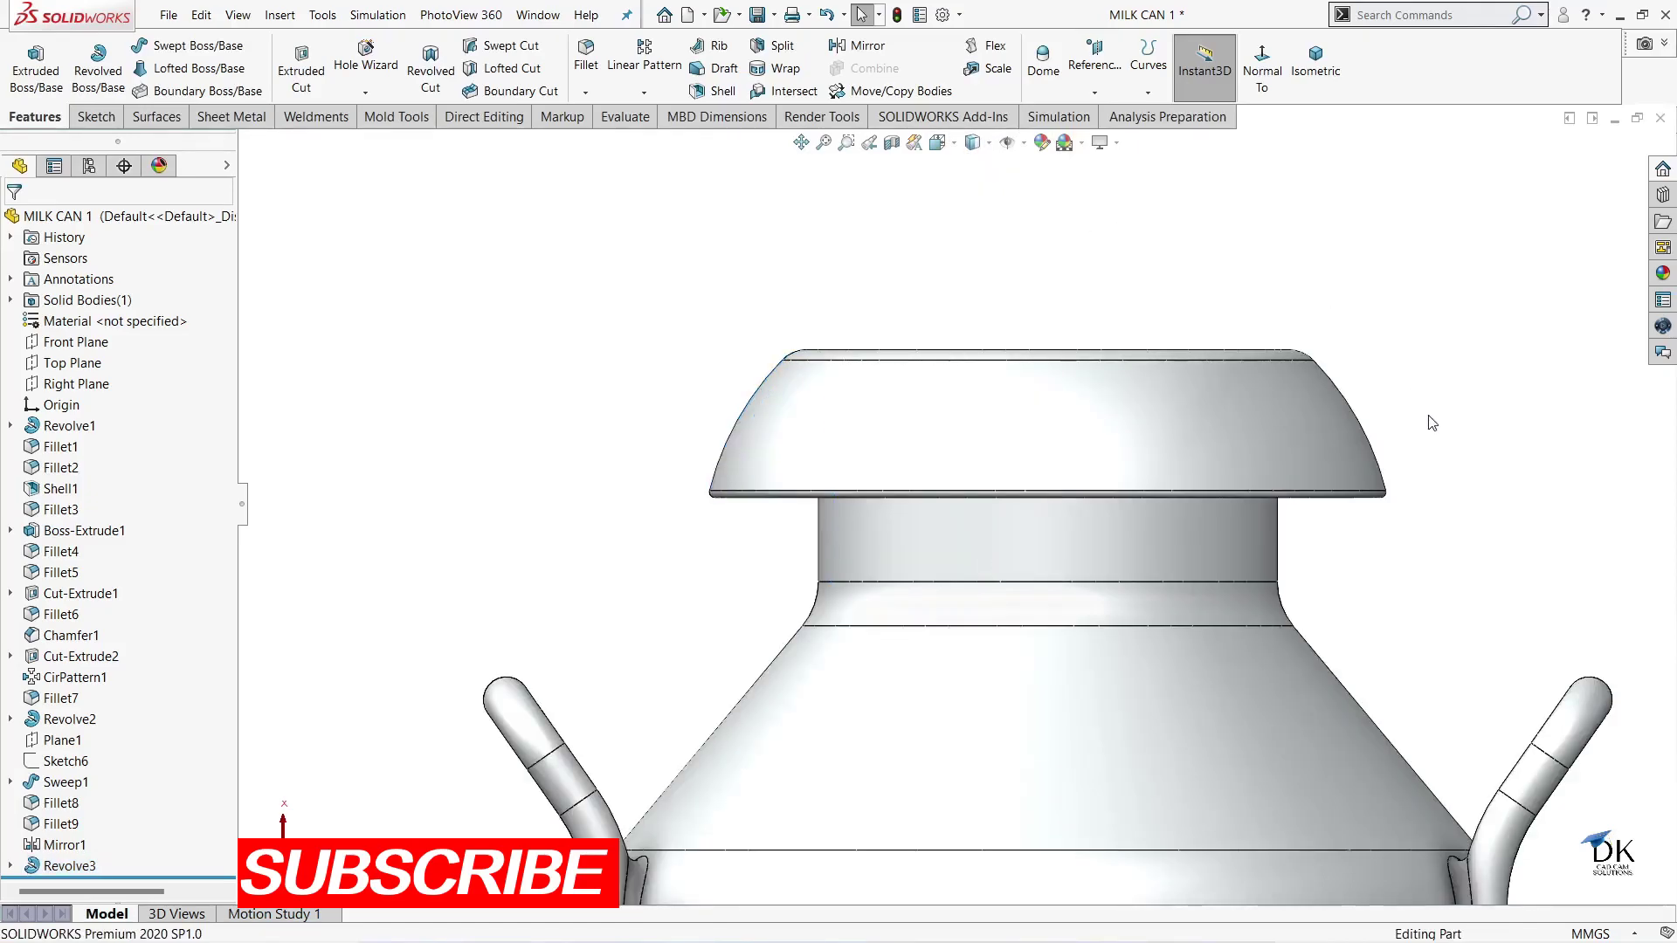
mouse_move(1432, 422)
middle_down()
mouse_move(1397, 555)
mouse_move(1474, 523)
mouse_move(1357, 471)
middle_up()
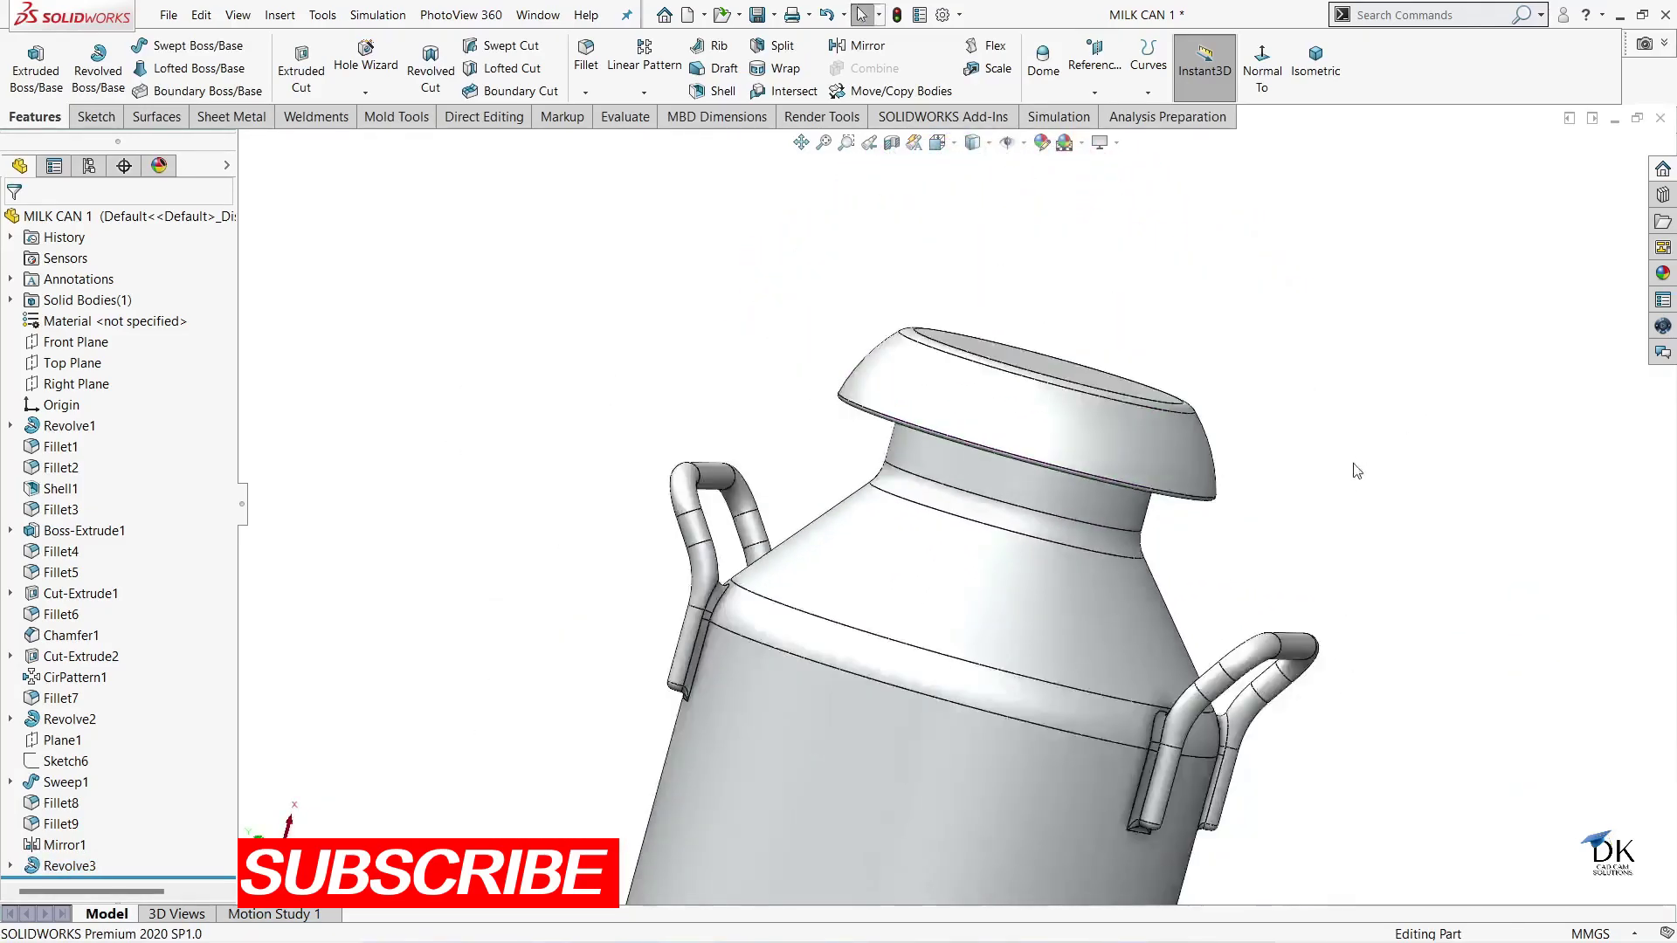
scroll(1337, 507, up, 2)
scroll(1237, 632, up, 2)
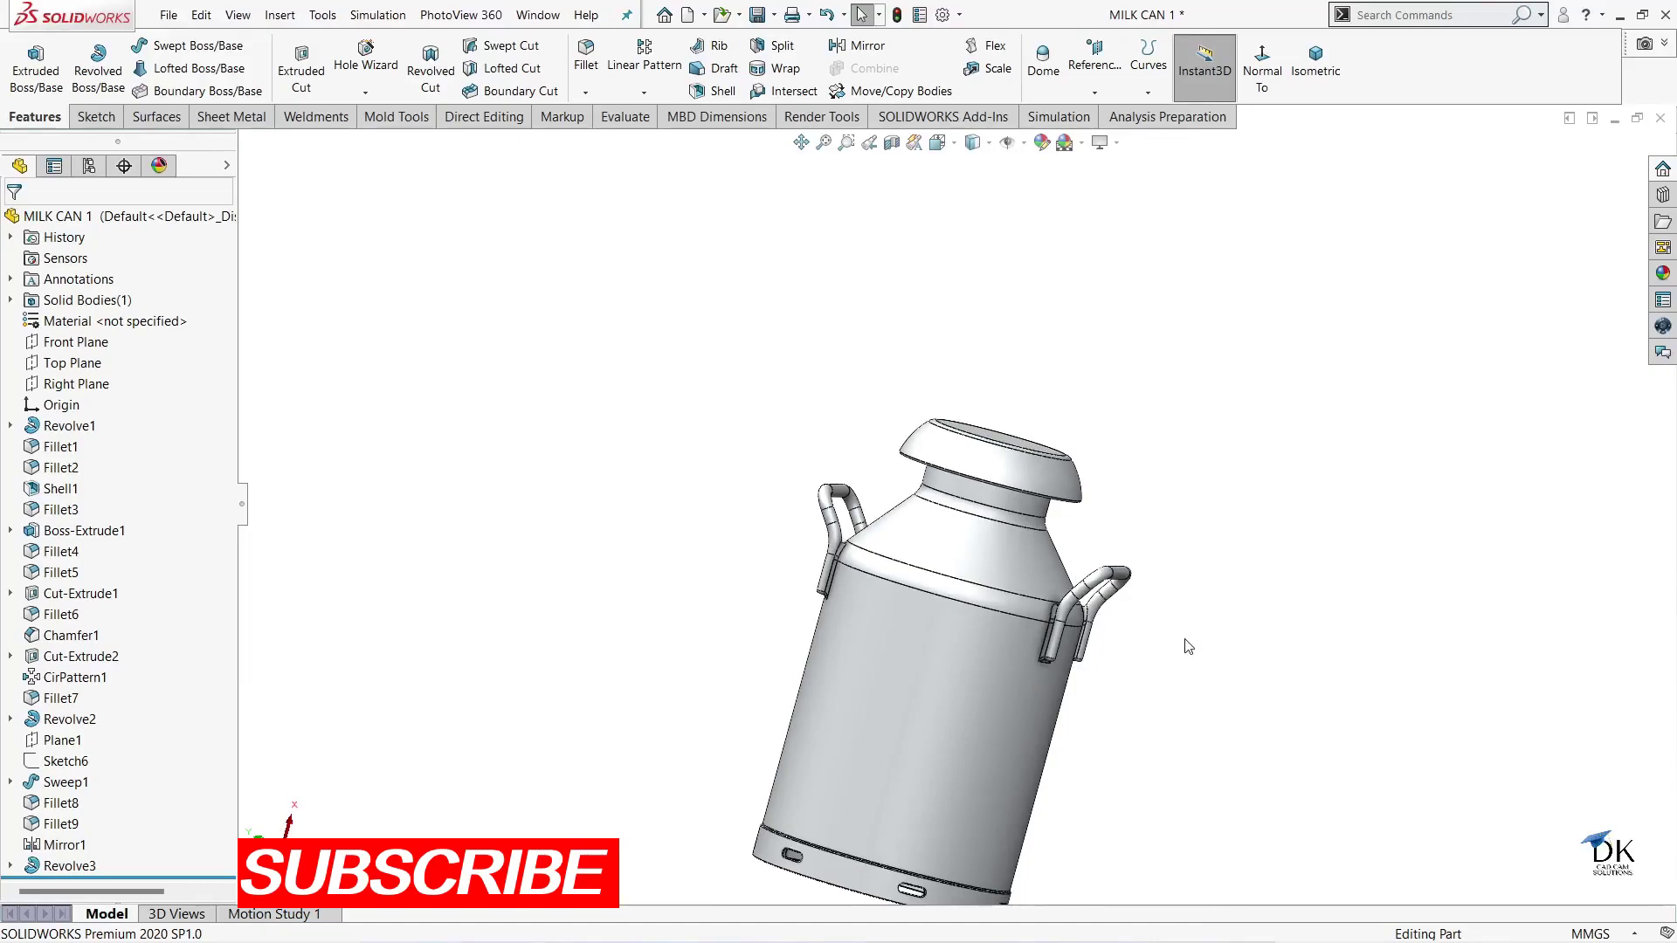